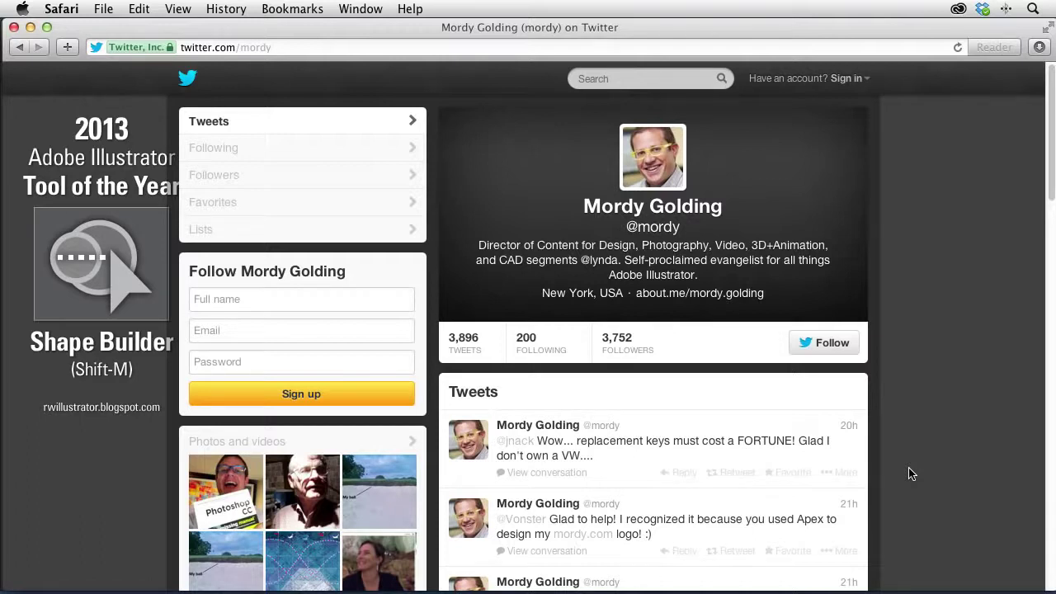
# Step: Switch to Illustrator and create a new one-artboard portrait document, 5.5 in wide and 7.75 in high
pyautogui.press('super+Tab')
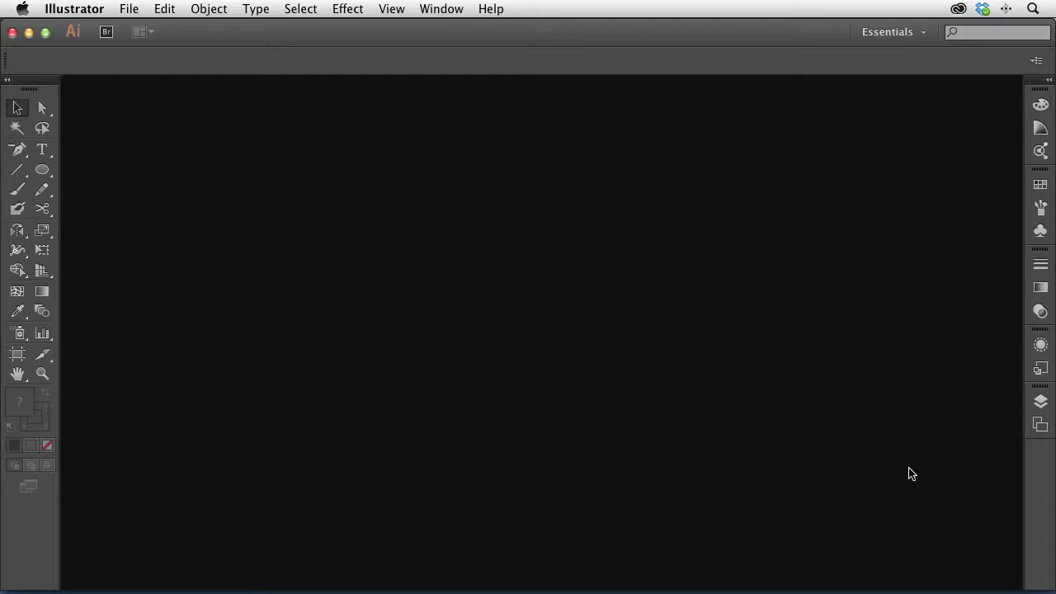
pyautogui.press('super+n')
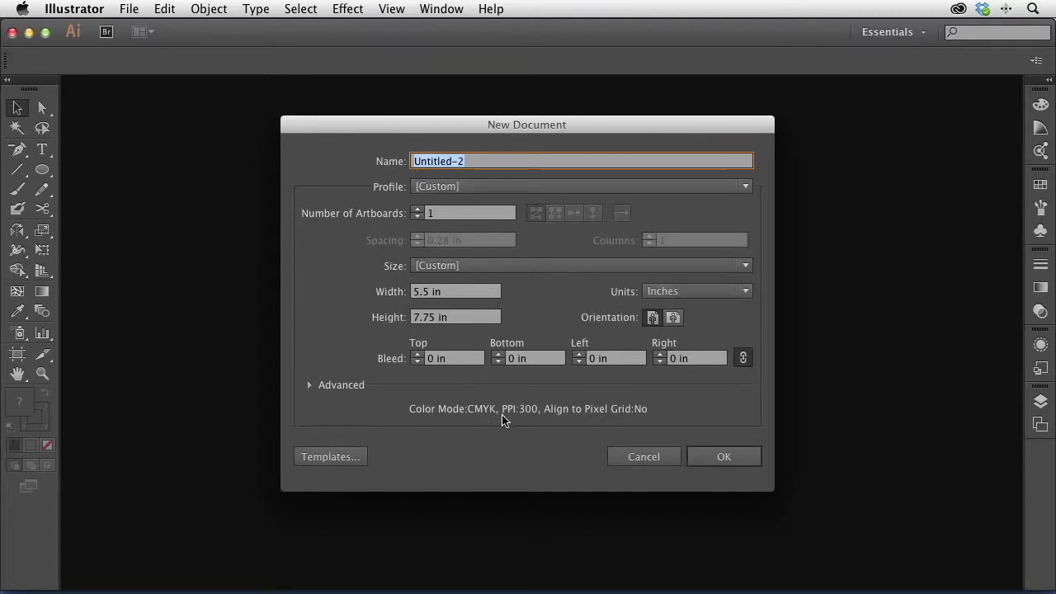
pyautogui.click(730, 459)
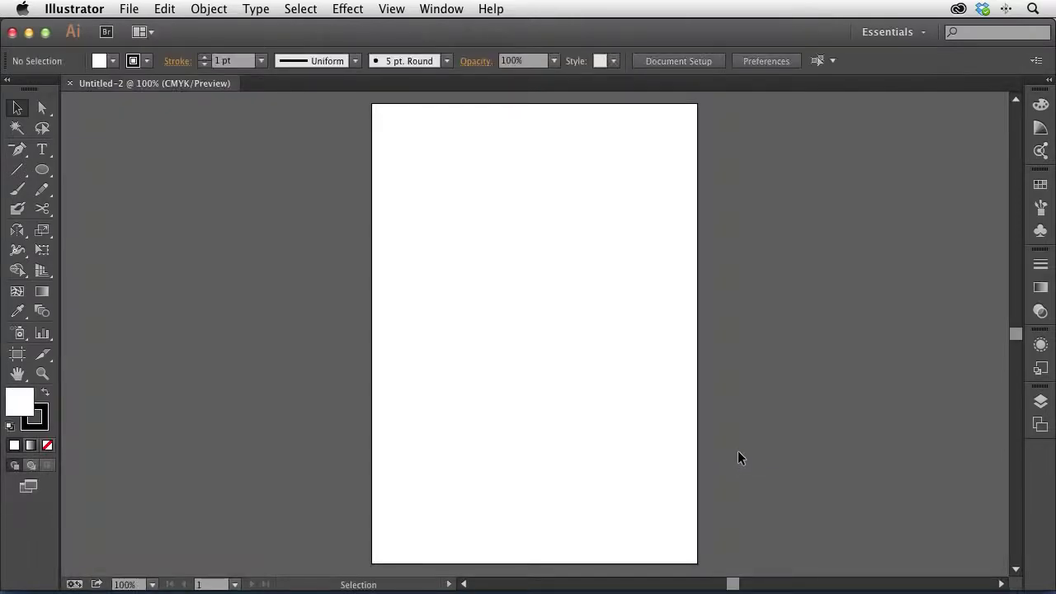
# Step: Place sketch_1a.jpg from the Refined Sketches folder into the document as an embedded image rather than a linked one
pyautogui.click(128, 8)
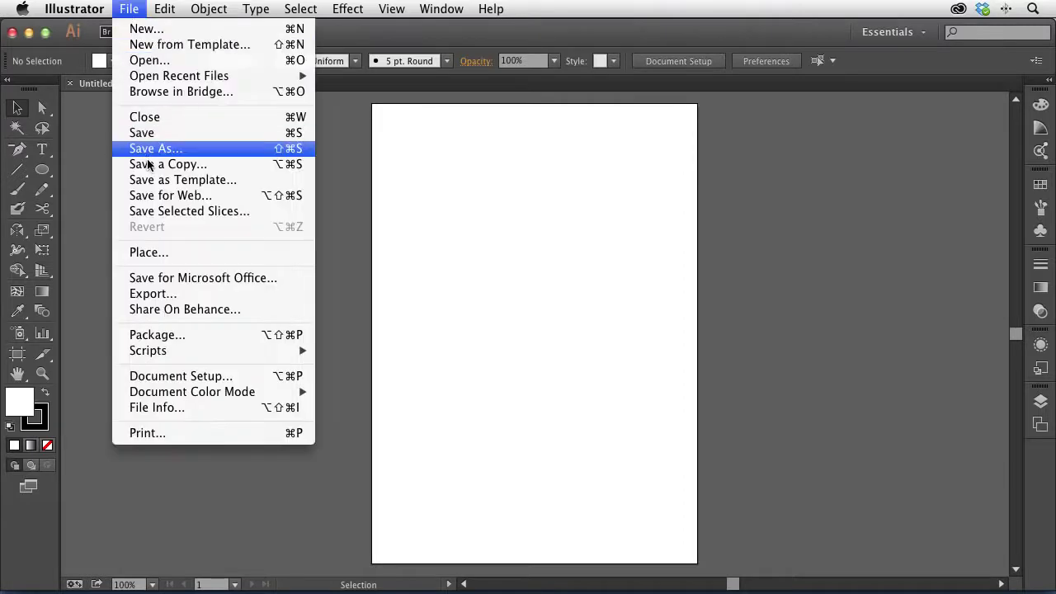
pyautogui.click(176, 256)
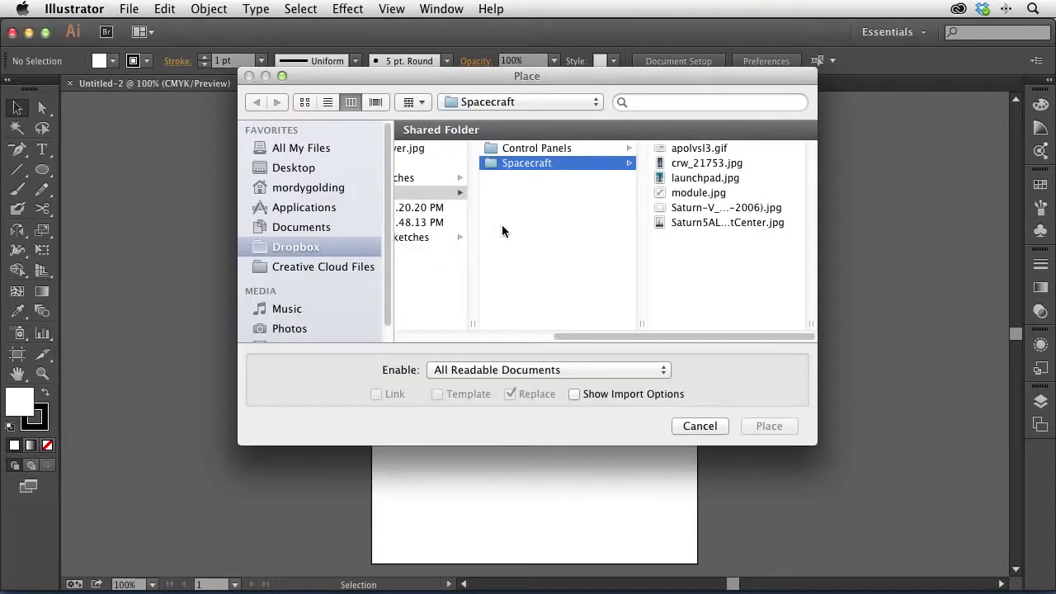
pyautogui.click(421, 178)
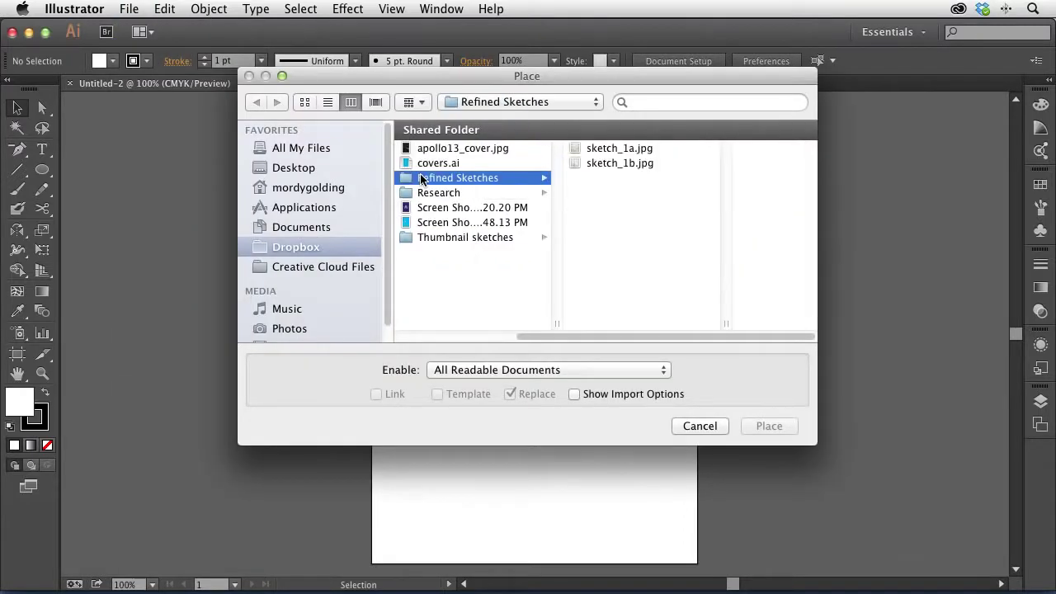
pyautogui.click(609, 150)
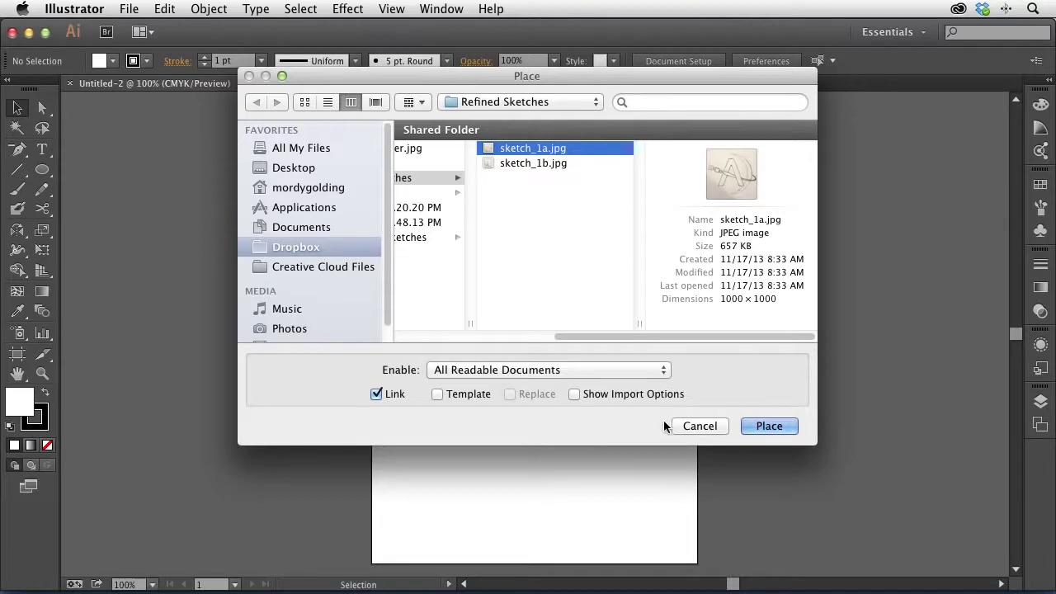
pyautogui.click(376, 394)
pyautogui.click(769, 426)
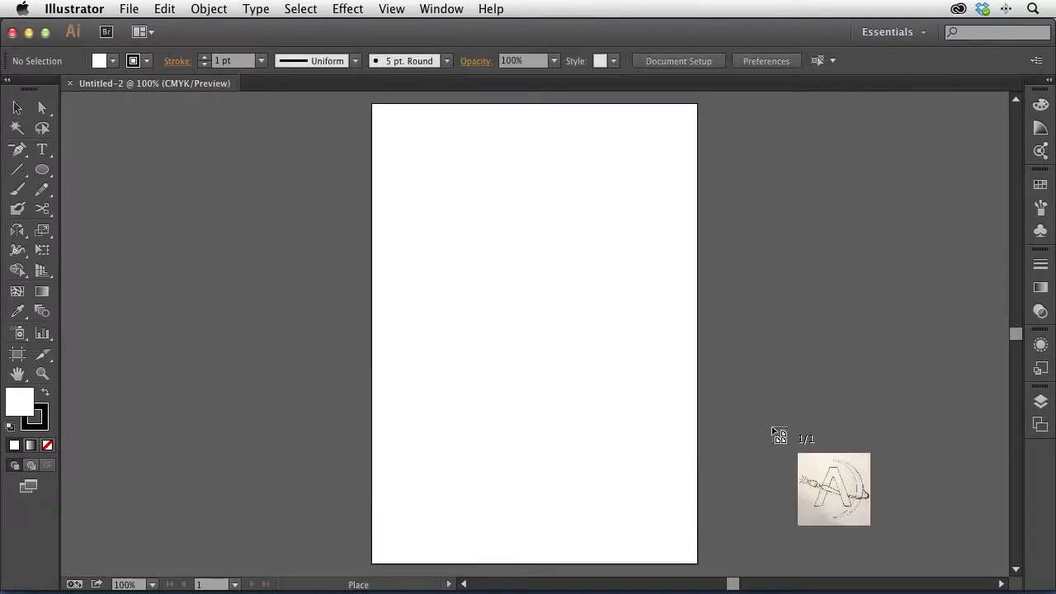
pyautogui.click(302, 182)
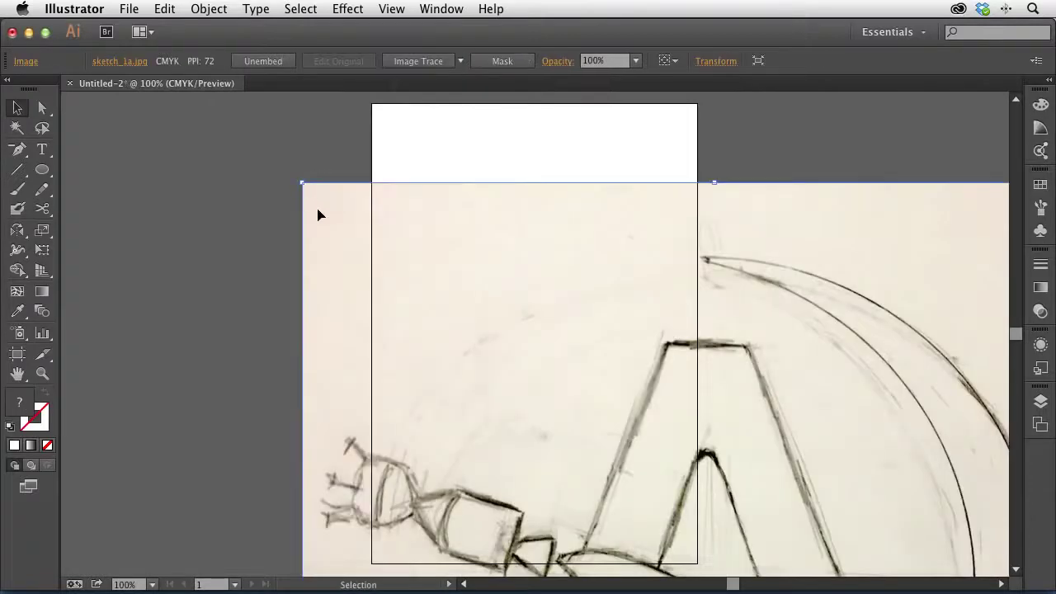
# Step: Scale the placed sketch down to fit within the artboard's width and move it to the artboard's centre
pyautogui.press('s')
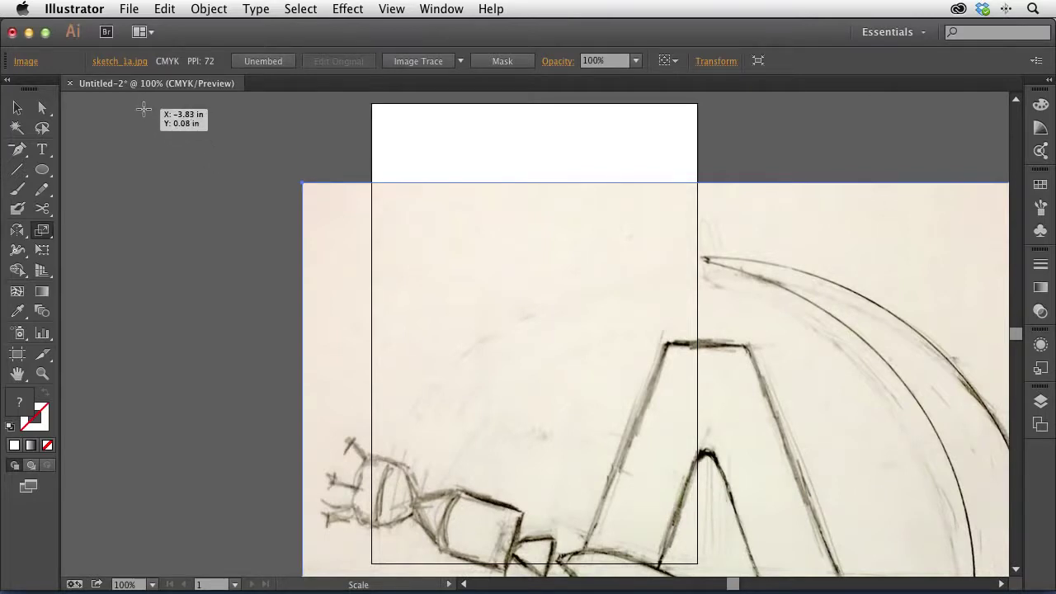
pyautogui.moveTo(144, 109); pyautogui.dragTo(469, 363)
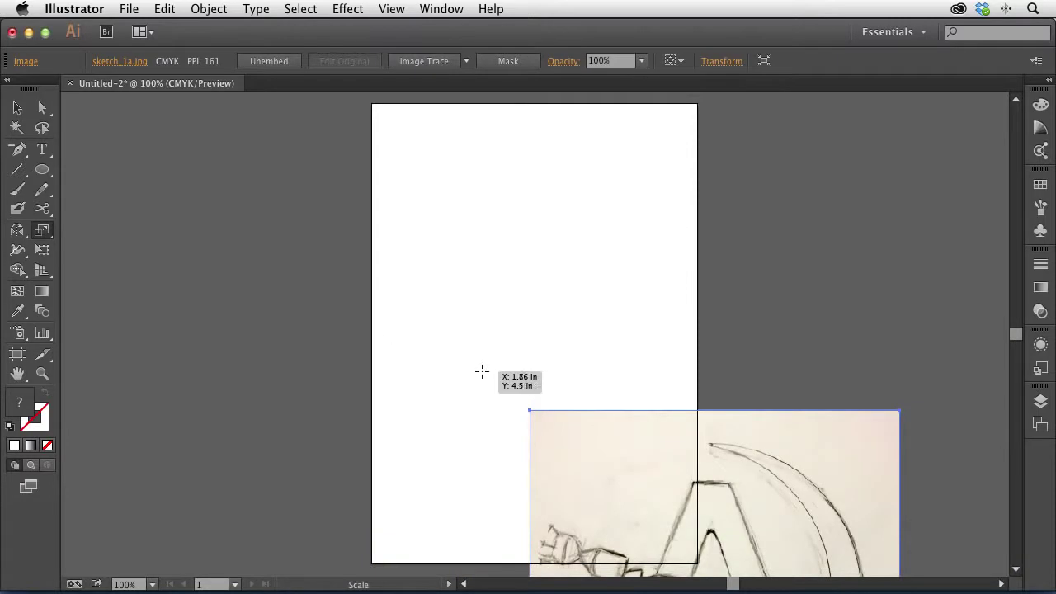
pyautogui.click(18, 109)
pyautogui.moveTo(653, 487)
pyautogui.mouseDown()
pyautogui.moveTo(498, 279)
pyautogui.moveTo(500, 247)
pyautogui.mouseUp()
pyautogui.press('a')
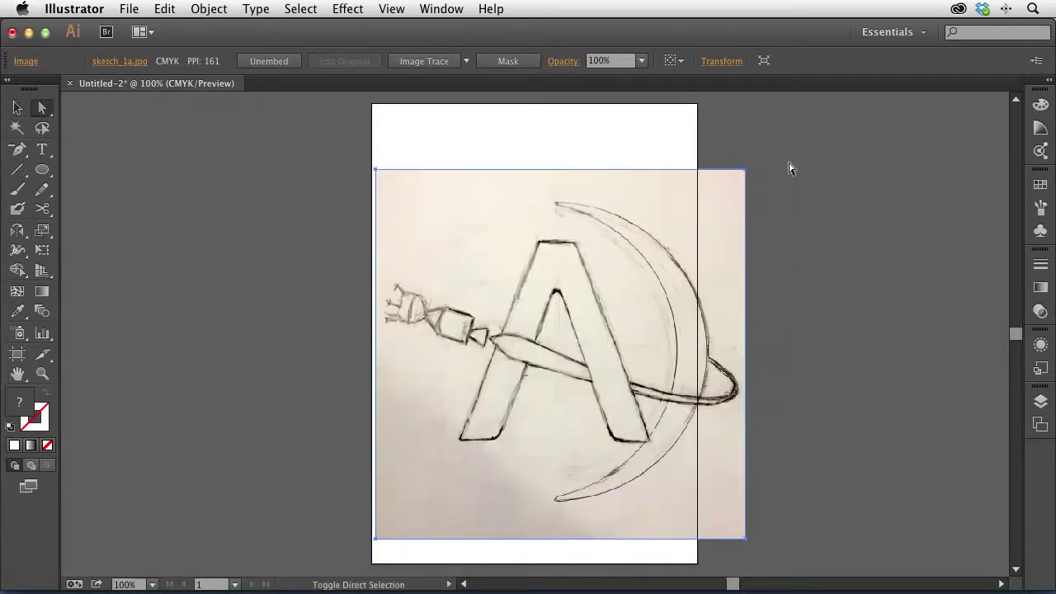
pyautogui.press('s')
pyautogui.moveTo(794, 131); pyautogui.dragTo(740, 207)
pyautogui.click(17, 108)
pyautogui.moveTo(572, 380)
pyautogui.mouseDown()
pyautogui.moveTo(555, 360)
pyautogui.moveTo(530, 365)
pyautogui.moveTo(547, 359)
pyautogui.mouseUp()
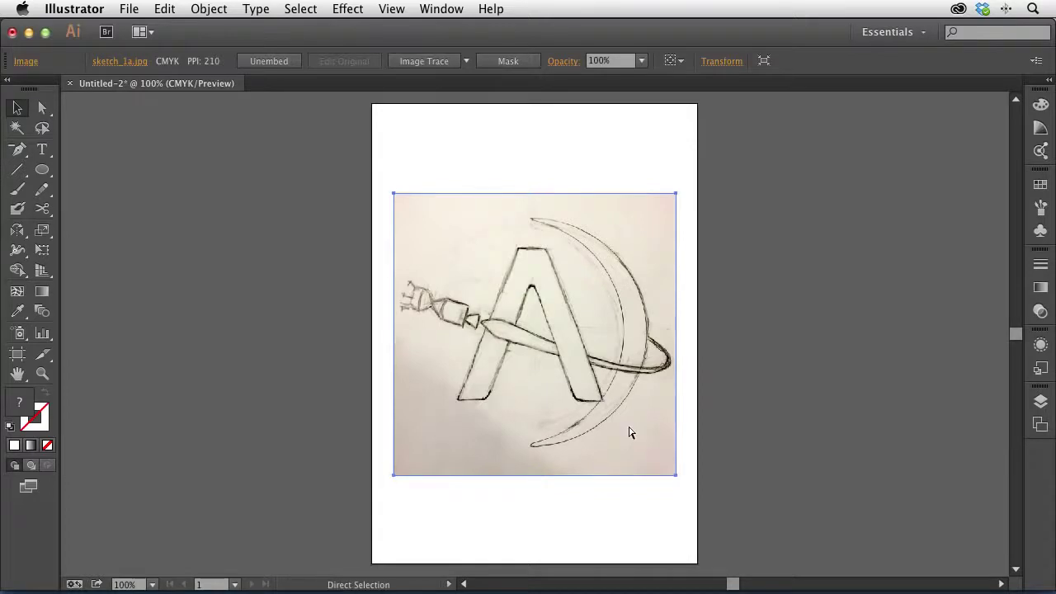
# Step: Show the rulers and add a vertical guide through the artboard's horizontal centre at 2.75 in
pyautogui.press('super+r')
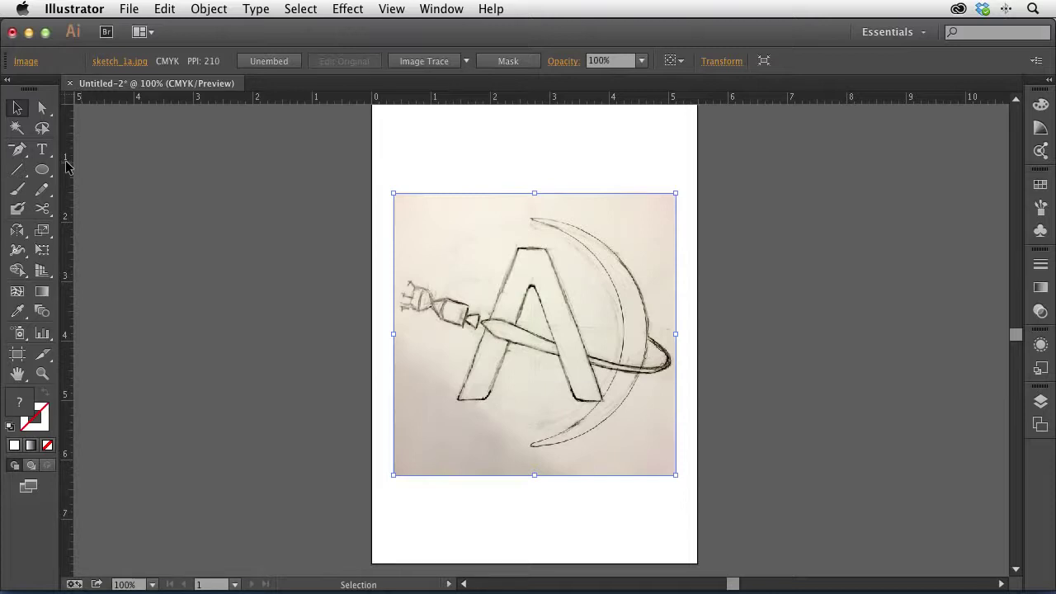
pyautogui.moveTo(68, 169); pyautogui.dragTo(536, 395)
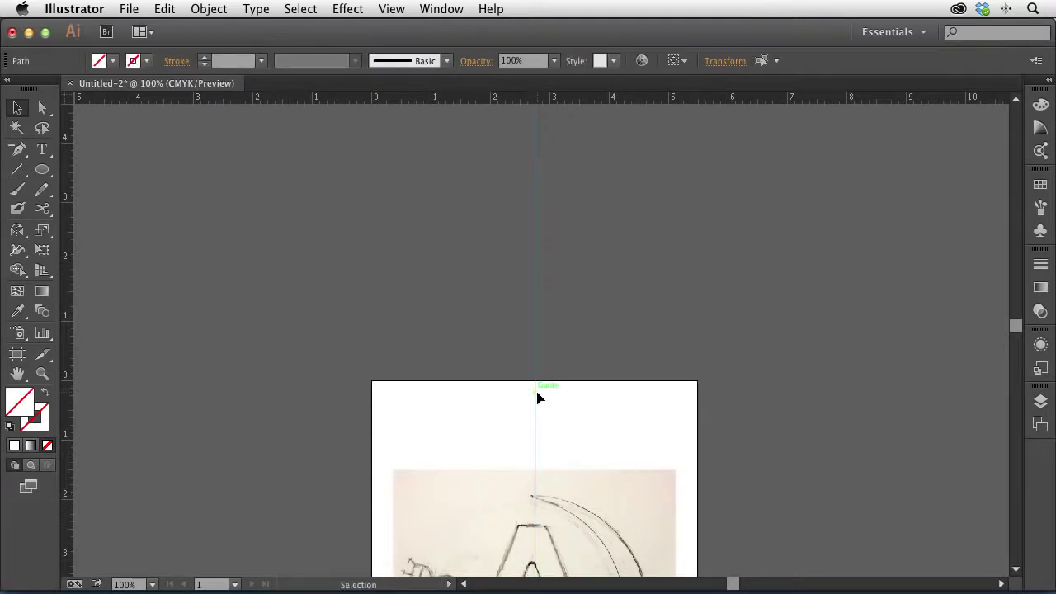
pyautogui.click(580, 406)
pyautogui.press('space')
pyautogui.moveTo(596, 421)
pyautogui.mouseDown()
pyautogui.moveTo(578, 224)
pyautogui.moveTo(583, 170)
pyautogui.mouseUp()
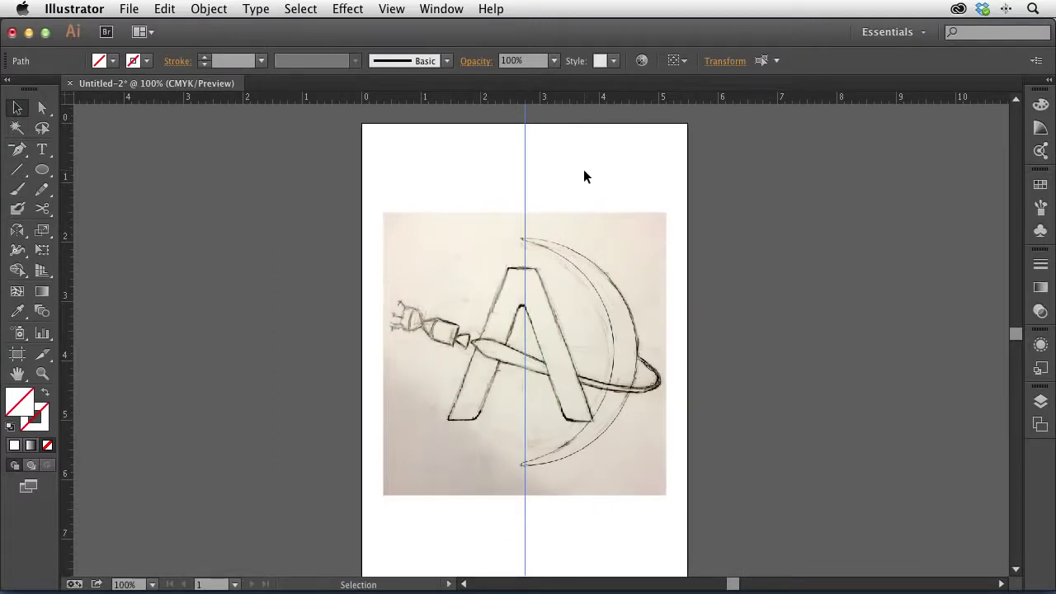
pyautogui.click(506, 158)
# Step: Select the vertical guide and set its X position to 2.5 in
pyautogui.rightClick(466, 151)
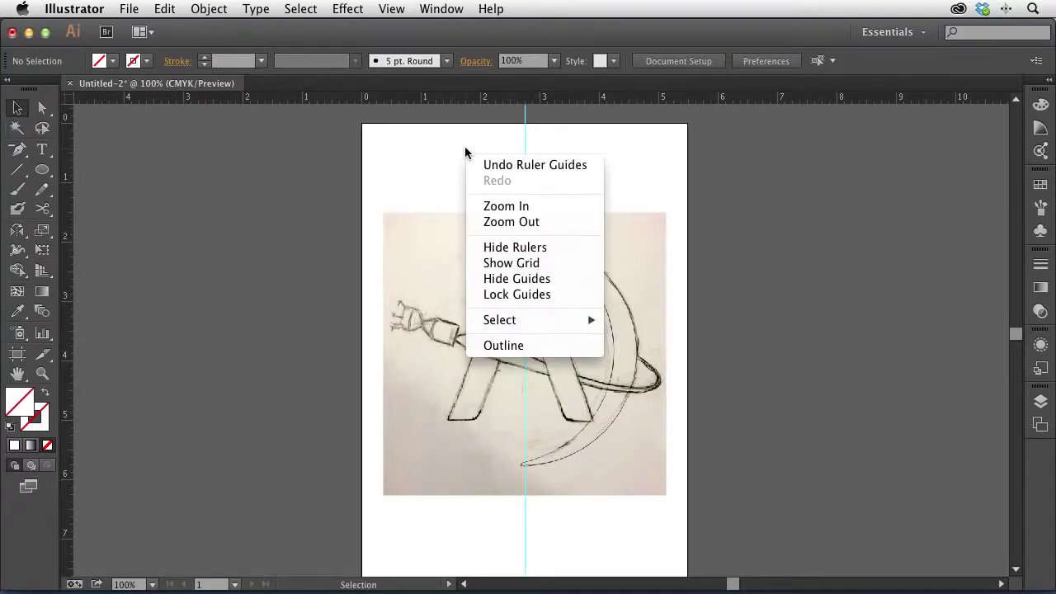
pyautogui.click(515, 297)
pyautogui.moveTo(470, 147); pyautogui.dragTo(528, 155)
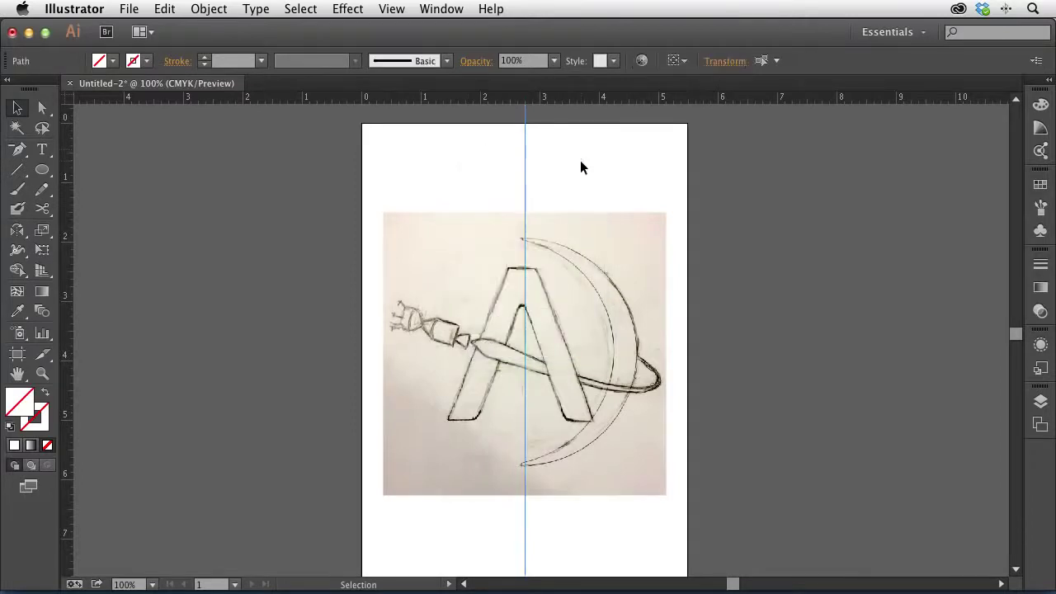
pyautogui.click(725, 63)
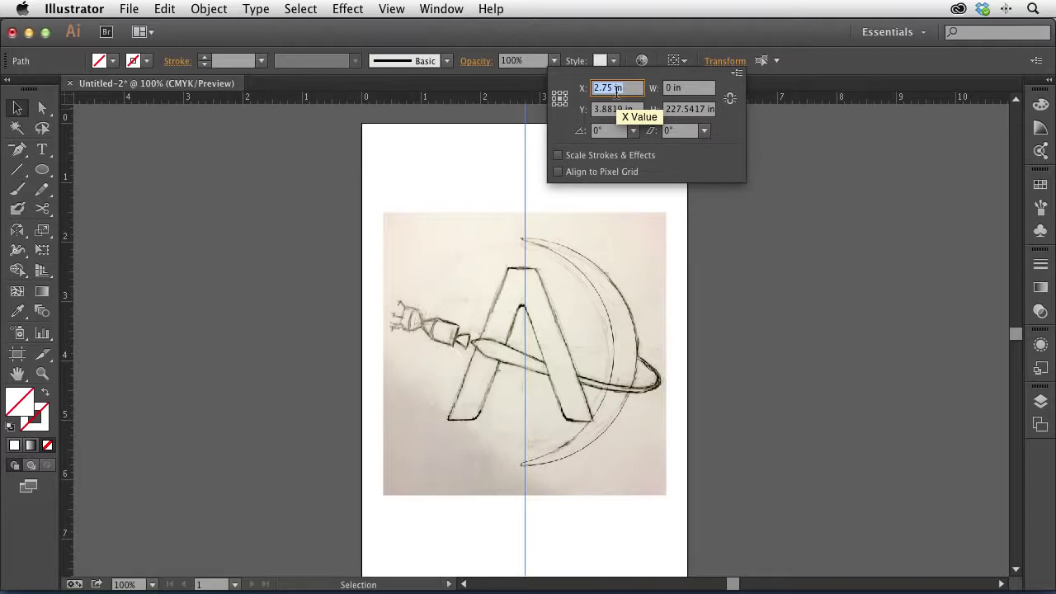
pyautogui.write('2.5')
pyautogui.press('Return')
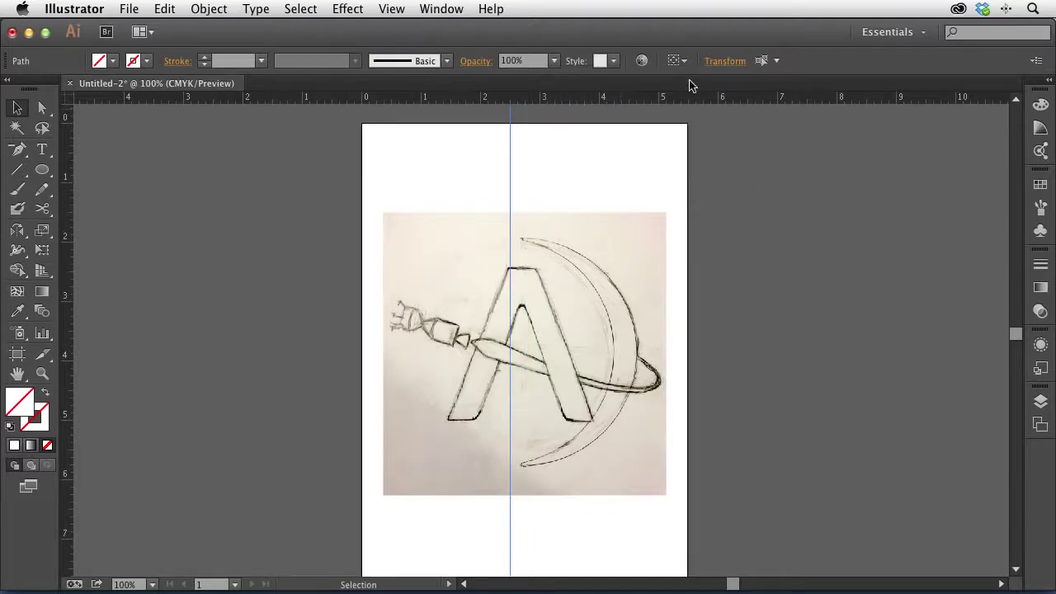
# Step: Set the vertical guide's X position back to 2.75 in
pyautogui.click(723, 61)
pyautogui.click(599, 87)
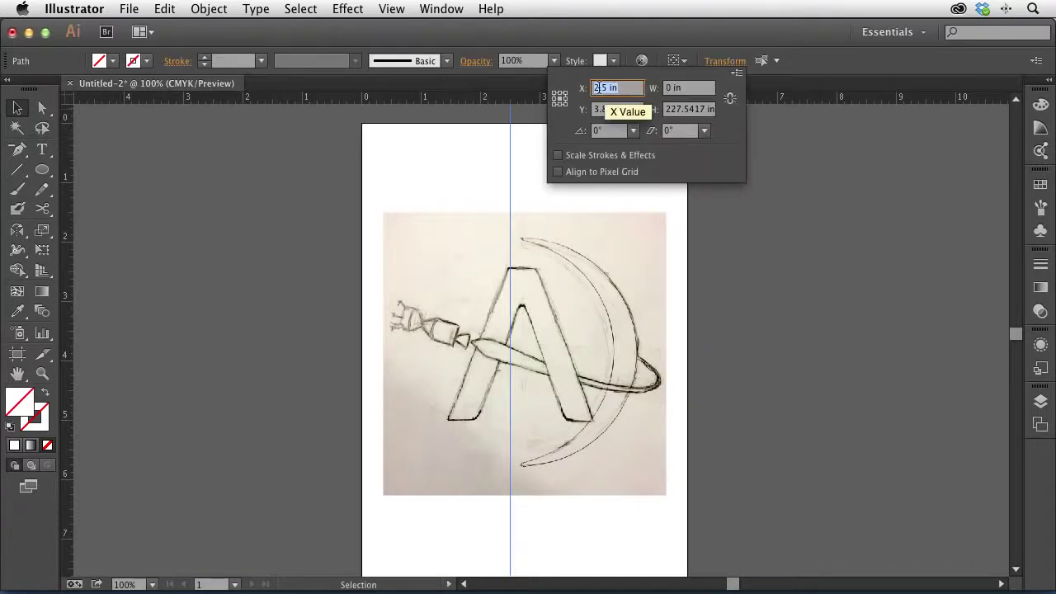
pyautogui.write('7')
pyautogui.press('Return')
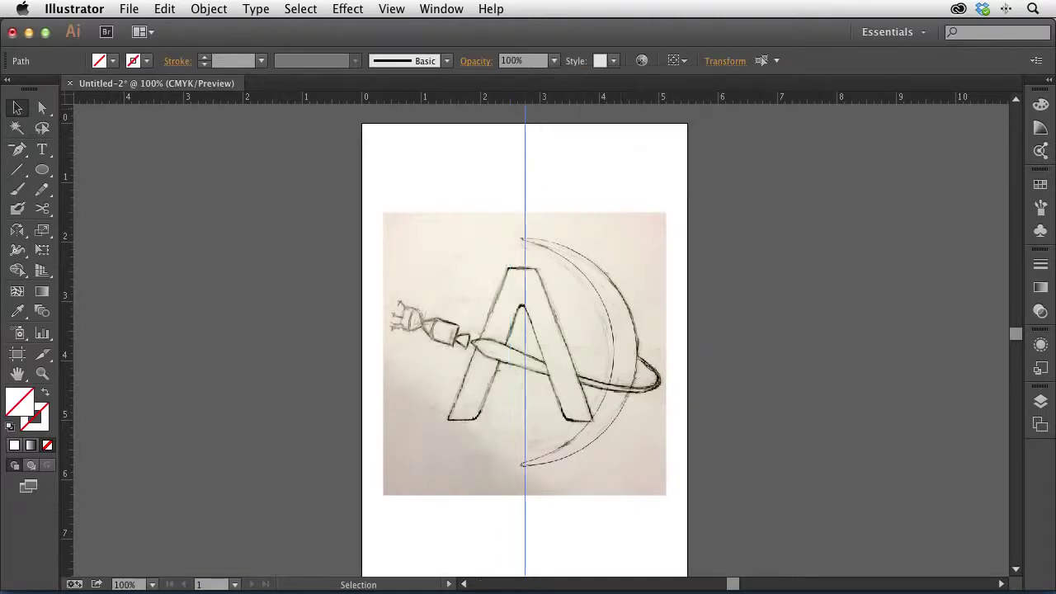
# Step: Deselect the vertical guide and lock the guides
pyautogui.click(441, 144)
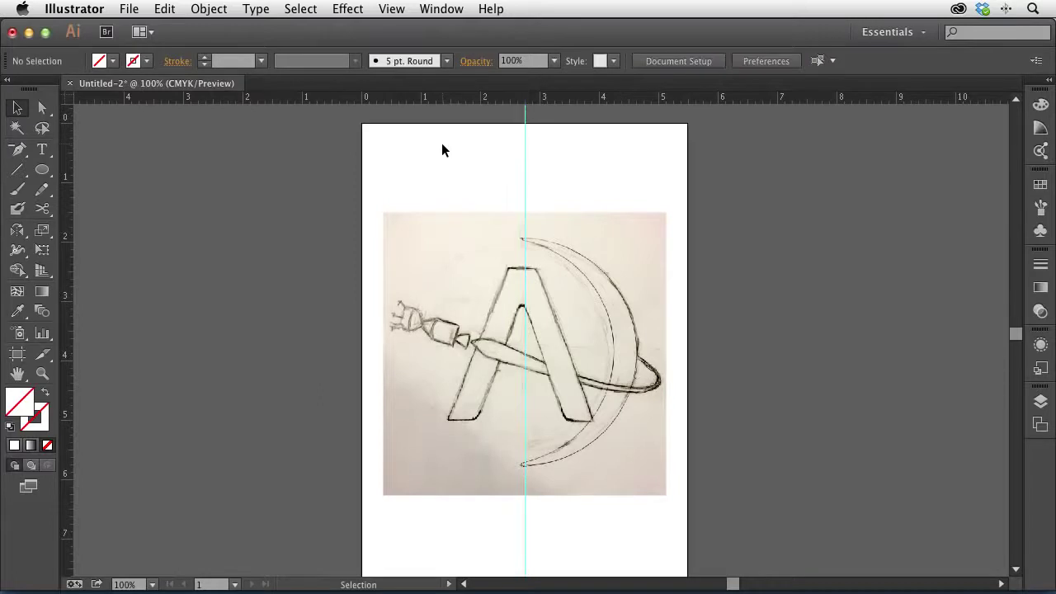
pyautogui.rightClick(428, 144)
pyautogui.click(496, 290)
# Step: Create a new layer above Layer 1 and name it artwork
pyautogui.click(1041, 402)
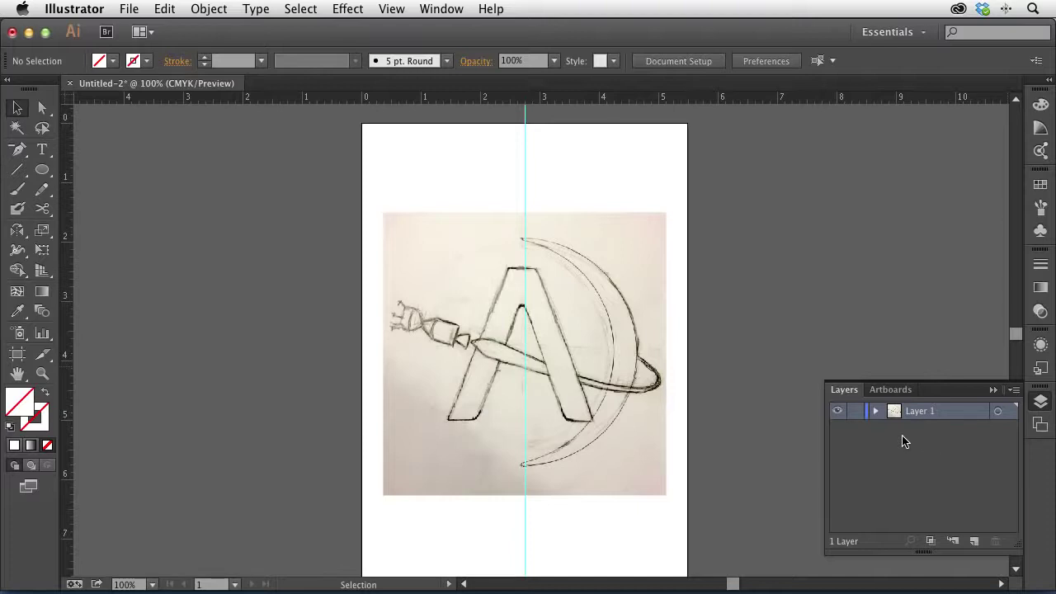
pyautogui.click(975, 541)
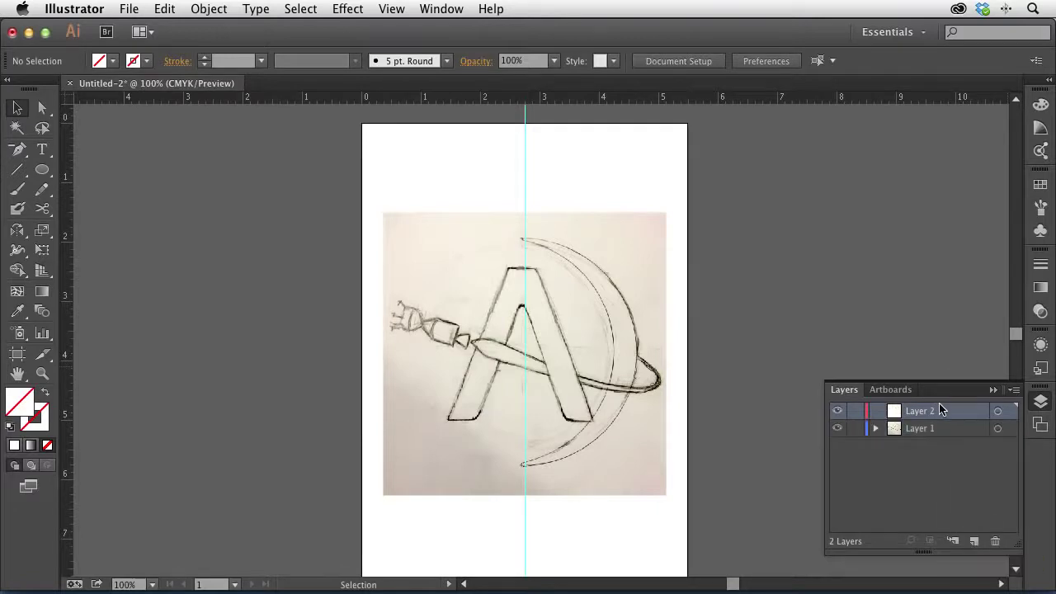
pyautogui.doubleClick(918, 411)
pyautogui.write('artwork')
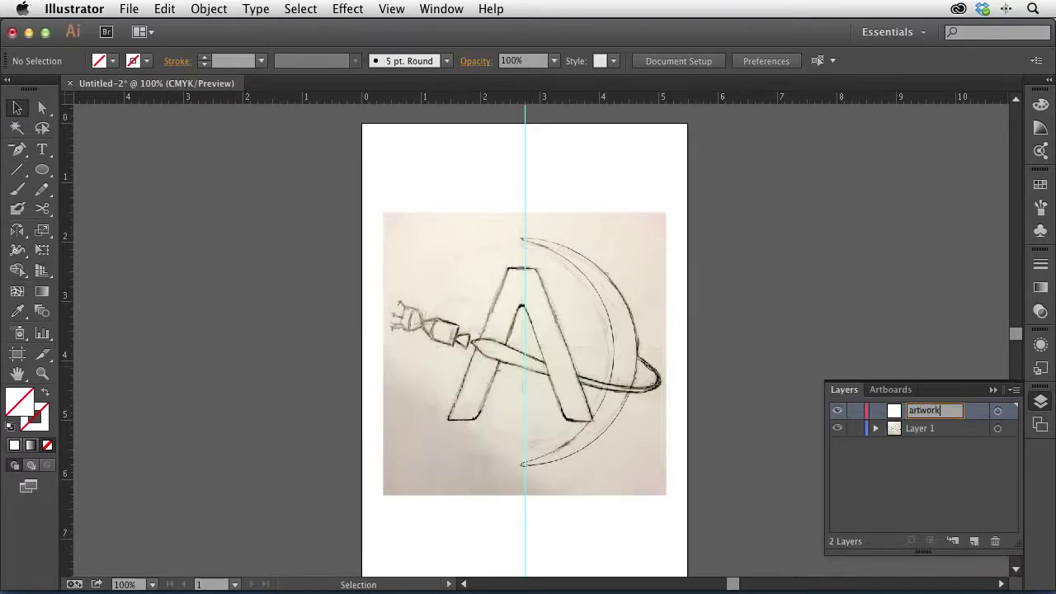
pyautogui.press('Return')
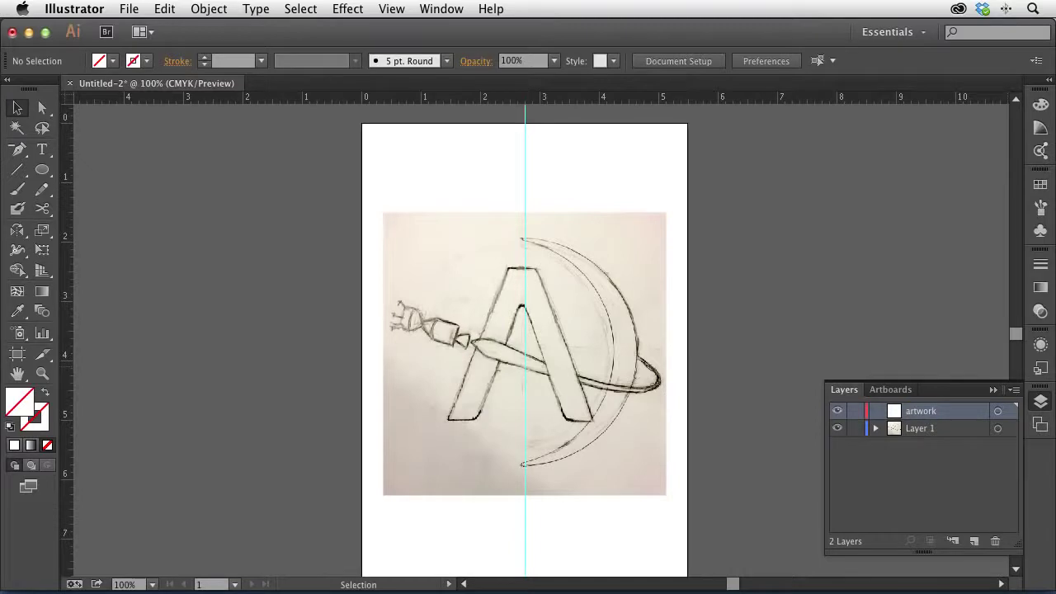
# Step: Rename Layer 1, which holds the placed image, to sketch
pyautogui.doubleClick(922, 429)
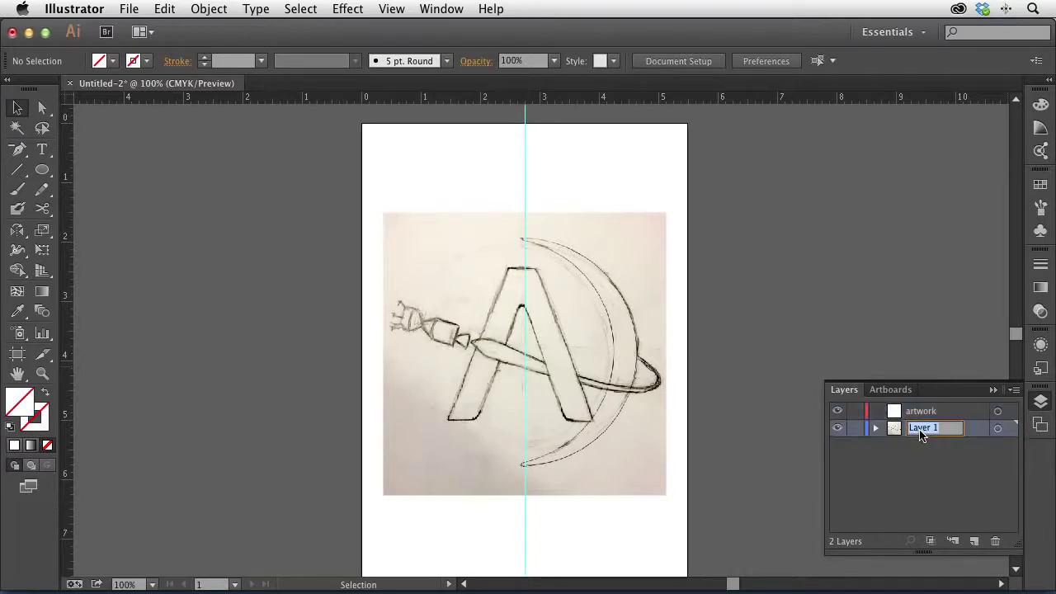
pyautogui.write('sketch')
pyautogui.press('Return')
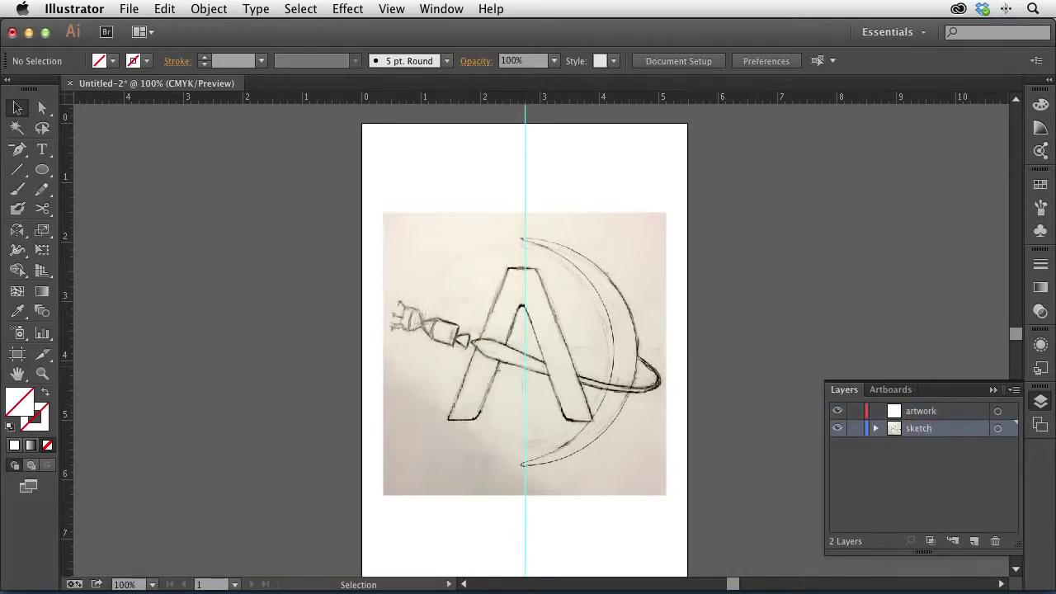
pyautogui.click(943, 486)
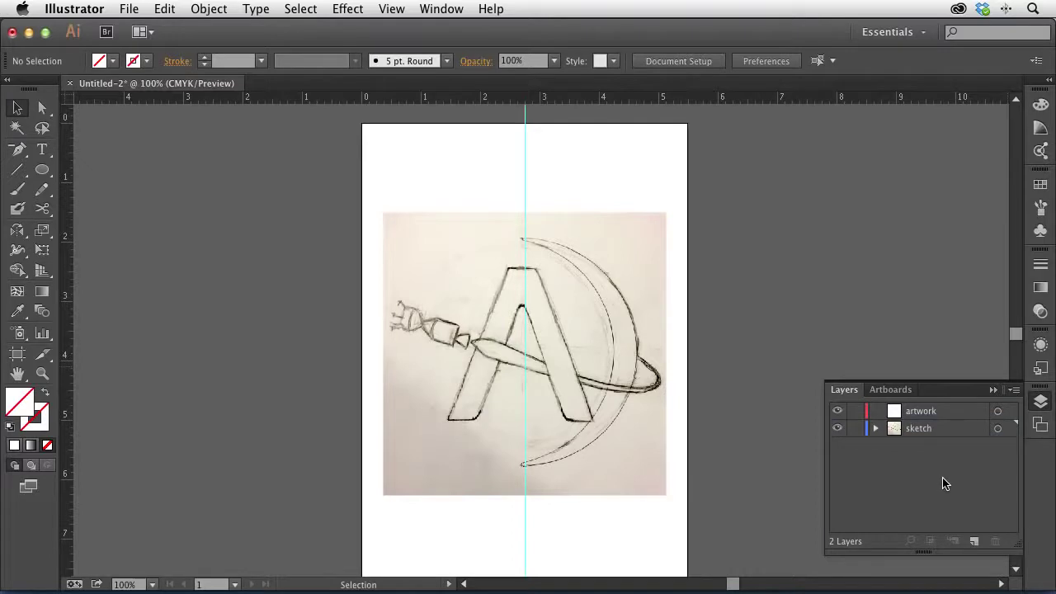
# Step: Make the sketch layer a template with images dimmed to 25%, and set the artwork layer as the active layer
pyautogui.doubleClick(948, 428)
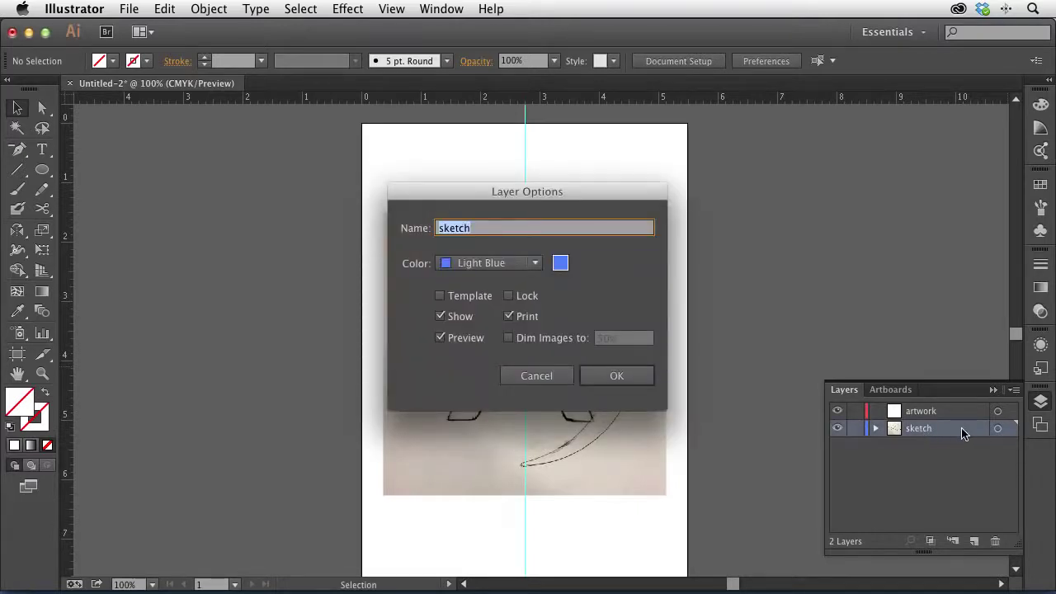
pyautogui.click(464, 302)
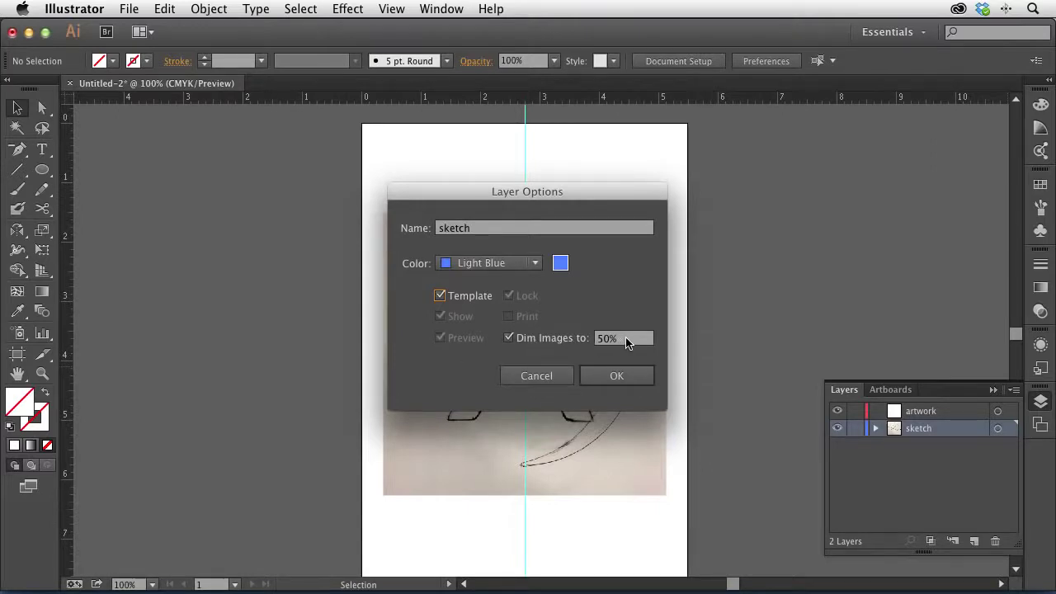
pyautogui.click(626, 341)
pyautogui.write('25')
pyautogui.click(623, 375)
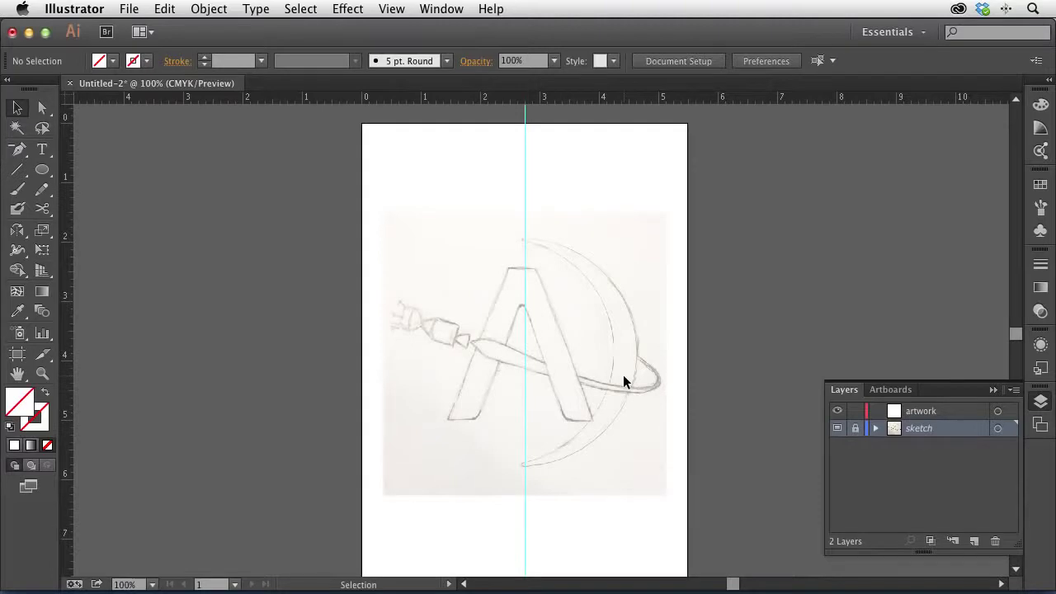
pyautogui.click(952, 412)
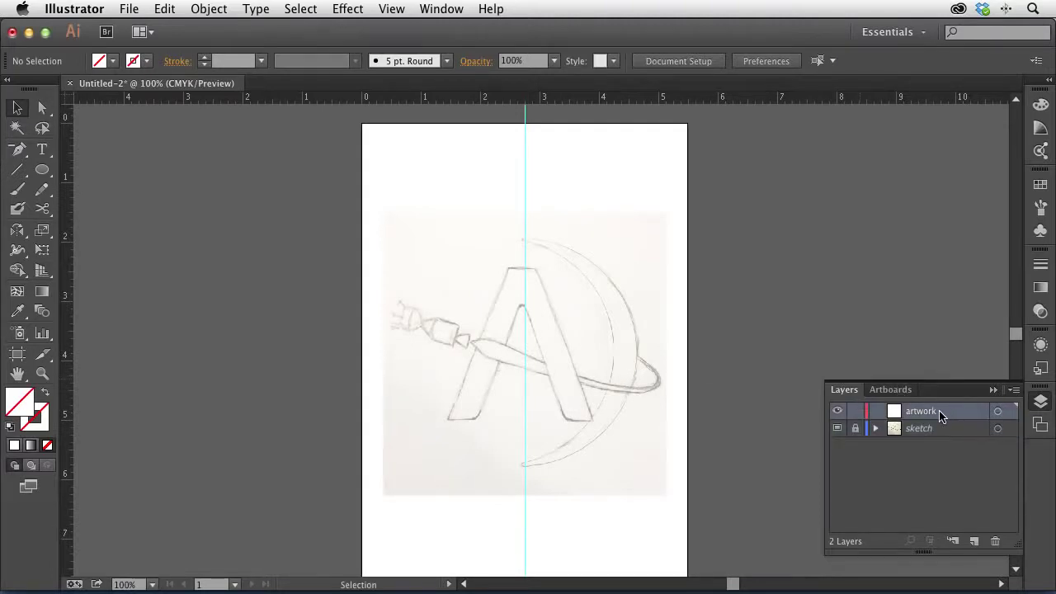
pyautogui.moveTo(399, 304); pyautogui.dragTo(661, 438)
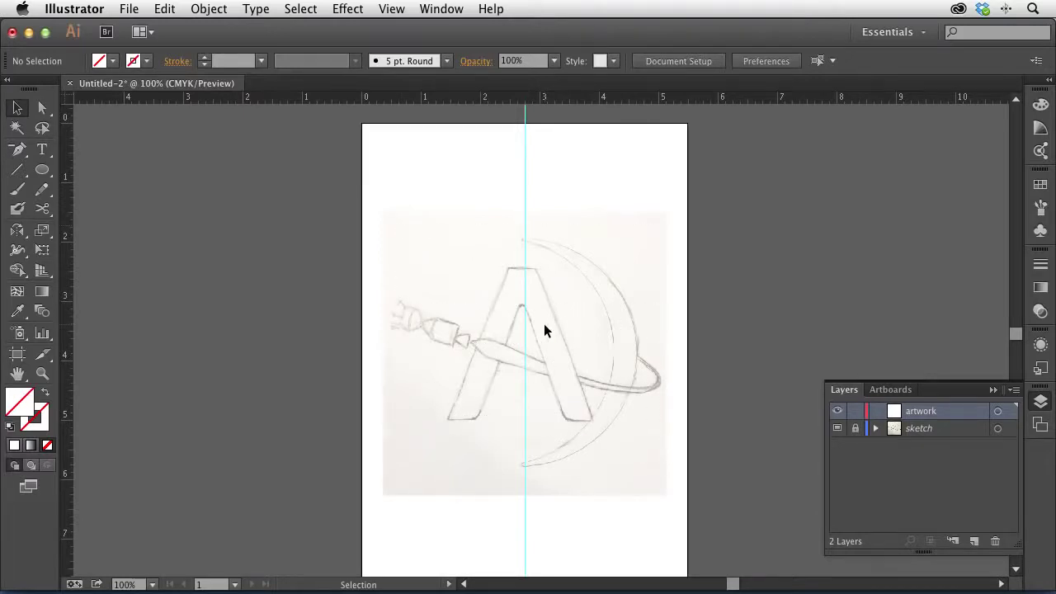
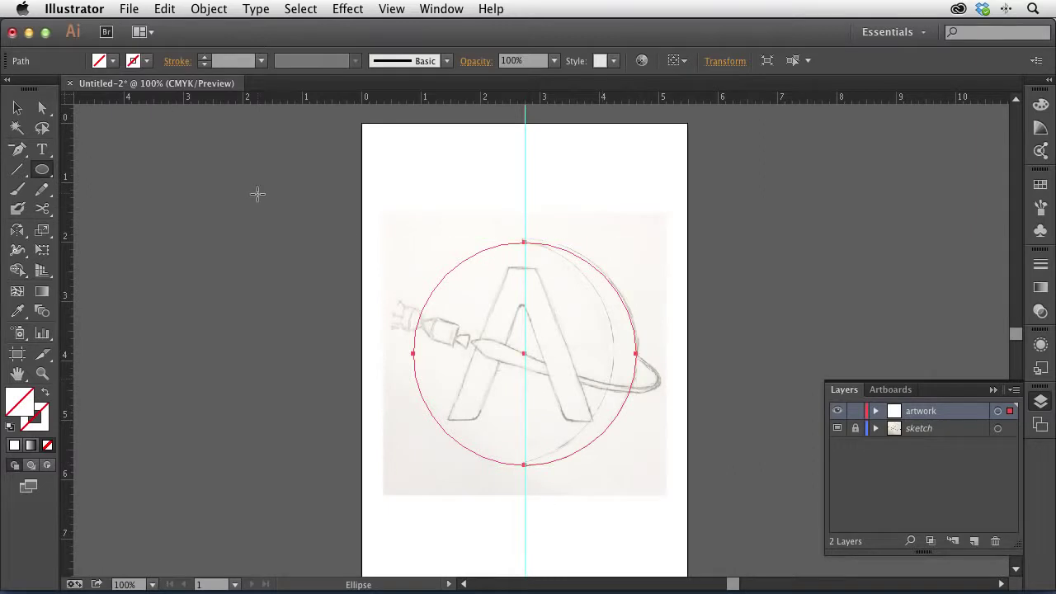
# Step: Give the circle the default 1 pt black stroke and set its fill to none
pyautogui.press('d')
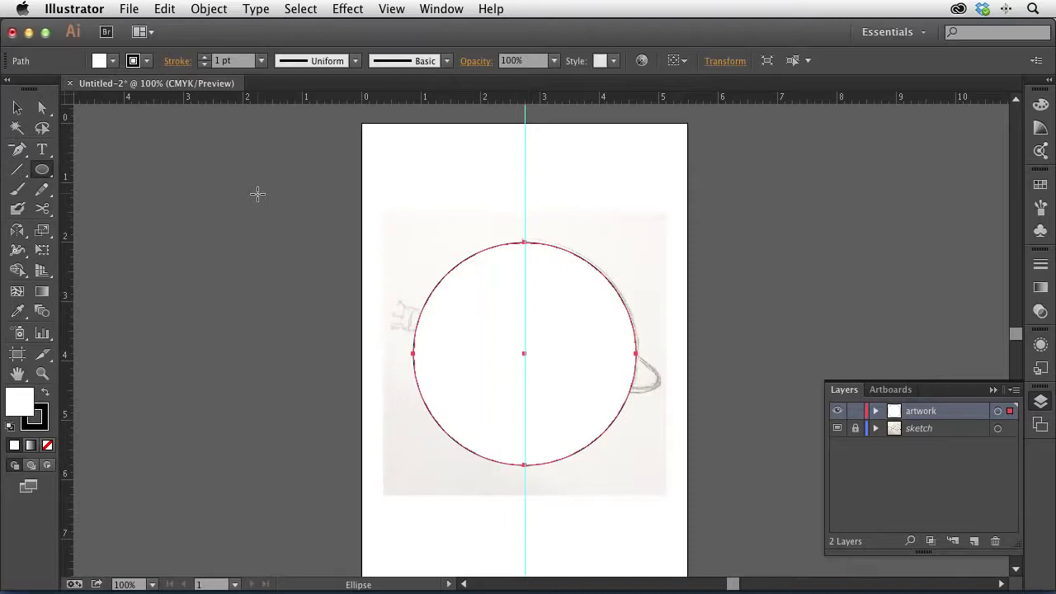
pyautogui.click(43, 412)
pyautogui.press('/')
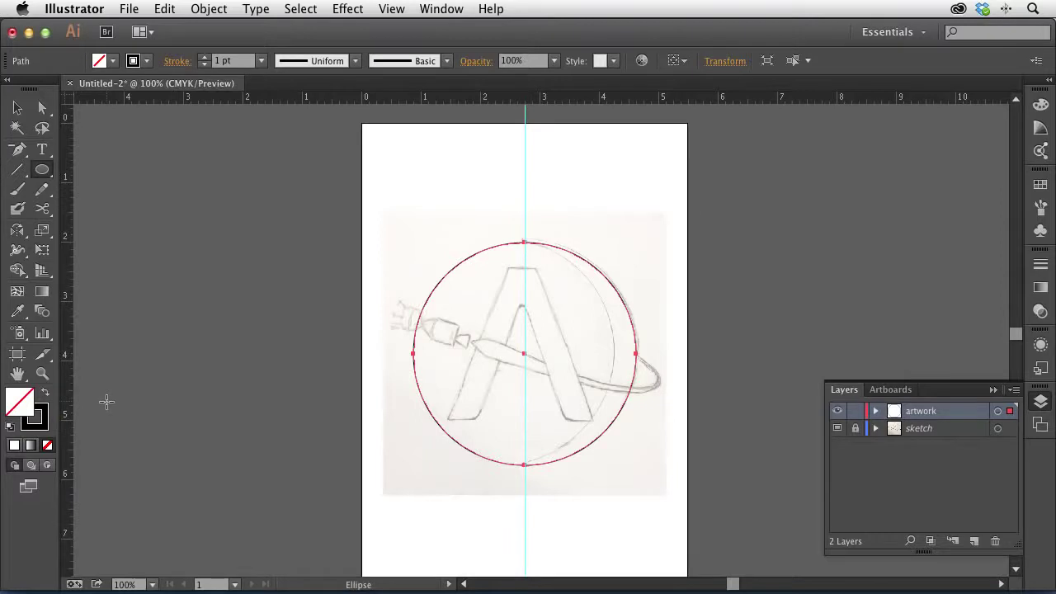
pyautogui.press('x')
pyautogui.press('x')
pyautogui.press('x')
pyautogui.press('x')
pyautogui.press('x')
pyautogui.press('x')
pyautogui.press('x')
pyautogui.press('x')
# Step: Duplicate the circle horizontally to the left so its right edge meets the sketched inner arc of the crescent
pyautogui.click(17, 108)
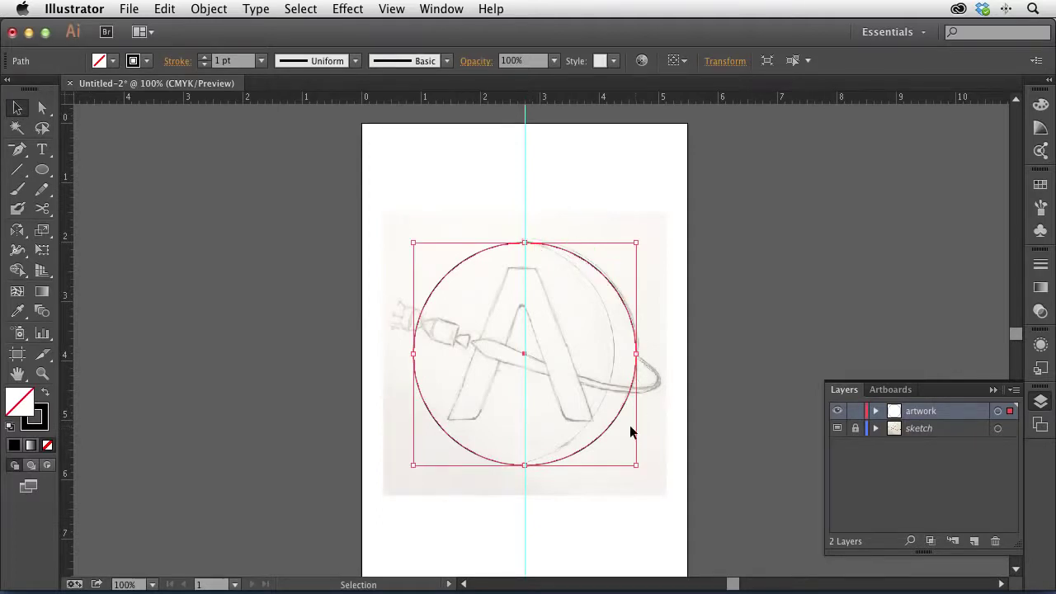
pyautogui.keyDown('super'); pyautogui.click(566, 397); pyautogui.keyUp('super')
pyautogui.keyDown('super'); pyautogui.click(555, 380); pyautogui.keyUp('super')
pyautogui.scroll(5, 527, 321)
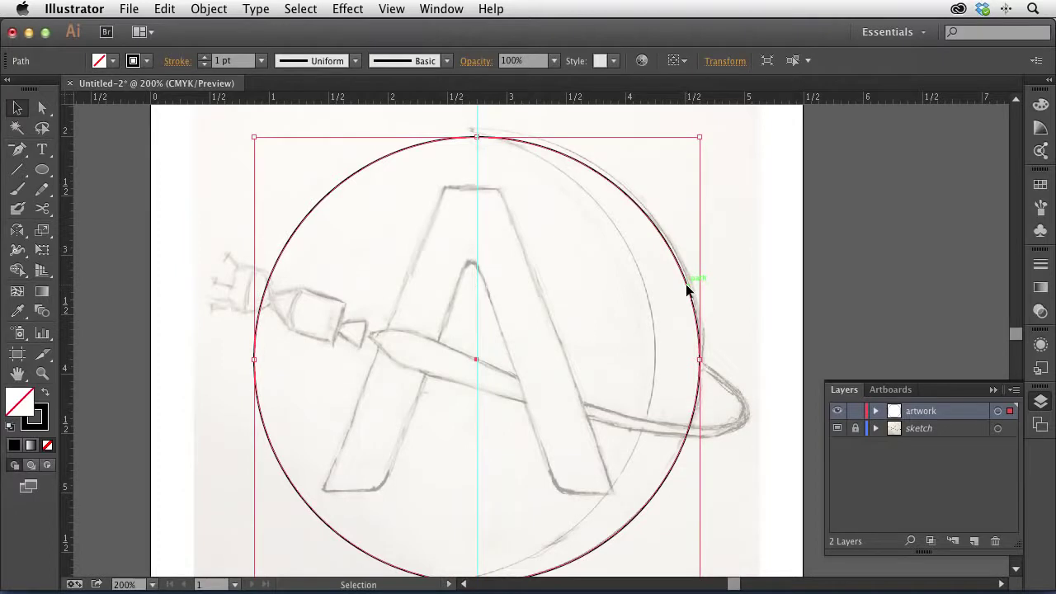
pyautogui.moveTo(685, 284); pyautogui.dragTo(673, 291)
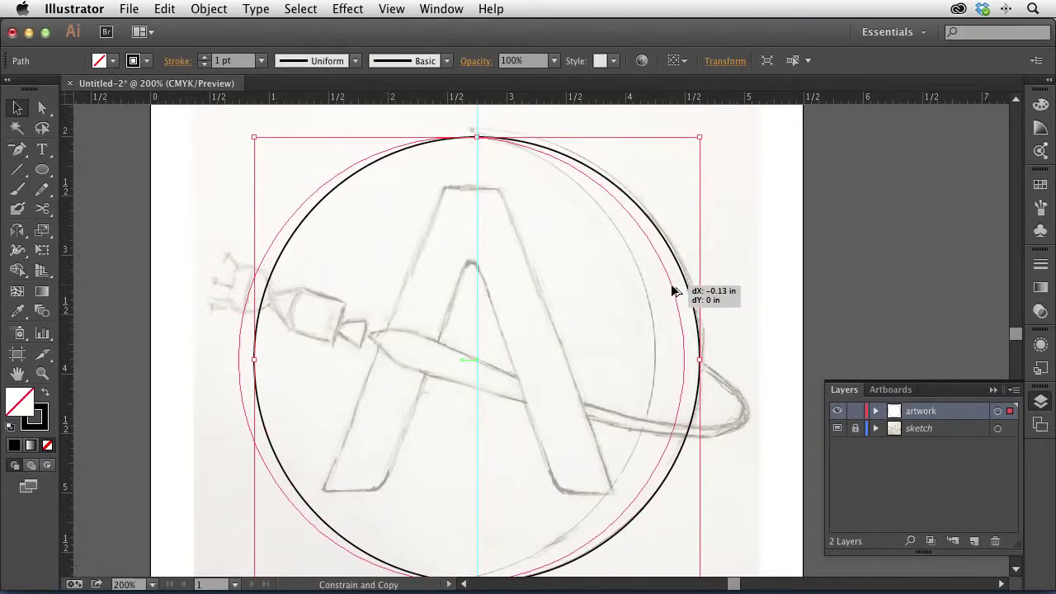
pyautogui.moveTo(673, 290); pyautogui.dragTo(646, 290)
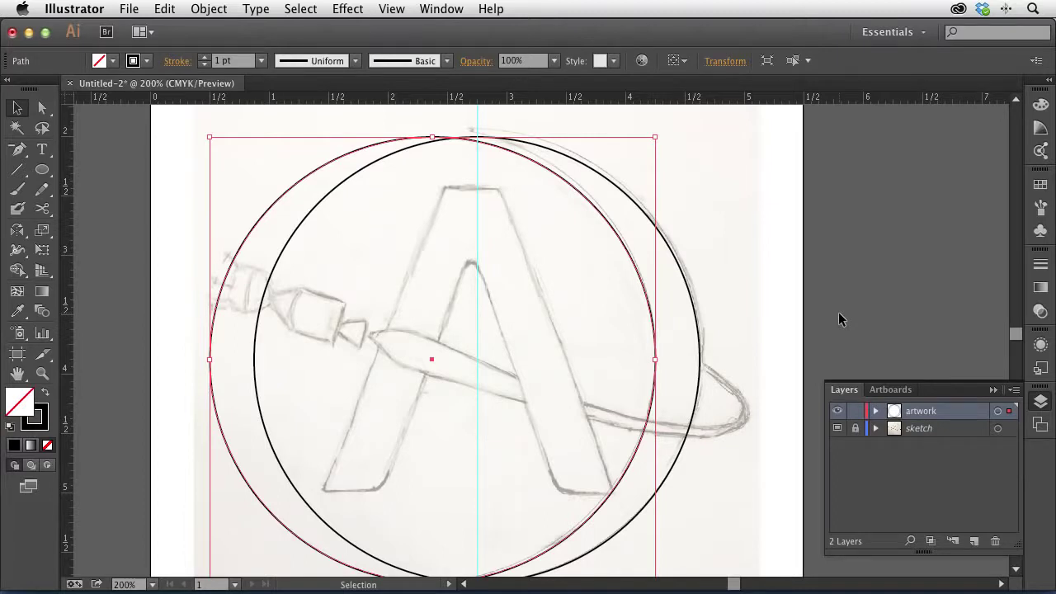
# Step: Nudge the duplicated circle to the right to make the crescent between the two circles thinner
pyautogui.press('Right')
pyautogui.press('Right')
pyautogui.press('Right')
pyautogui.press('Right')
pyautogui.press('Right')
pyautogui.press('Right')
pyautogui.press('Right')
pyautogui.press('Right')
pyautogui.press('Right')
pyautogui.press('Right')
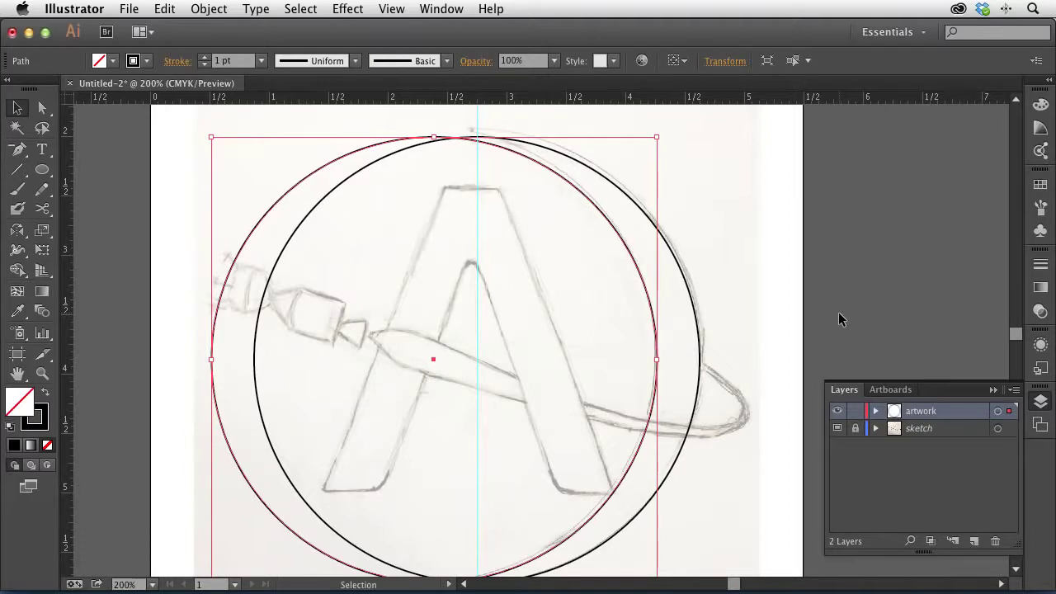
pyautogui.press('Right')
pyautogui.press('Right')
pyautogui.press('Right')
pyautogui.press('Right')
pyautogui.press('Right')
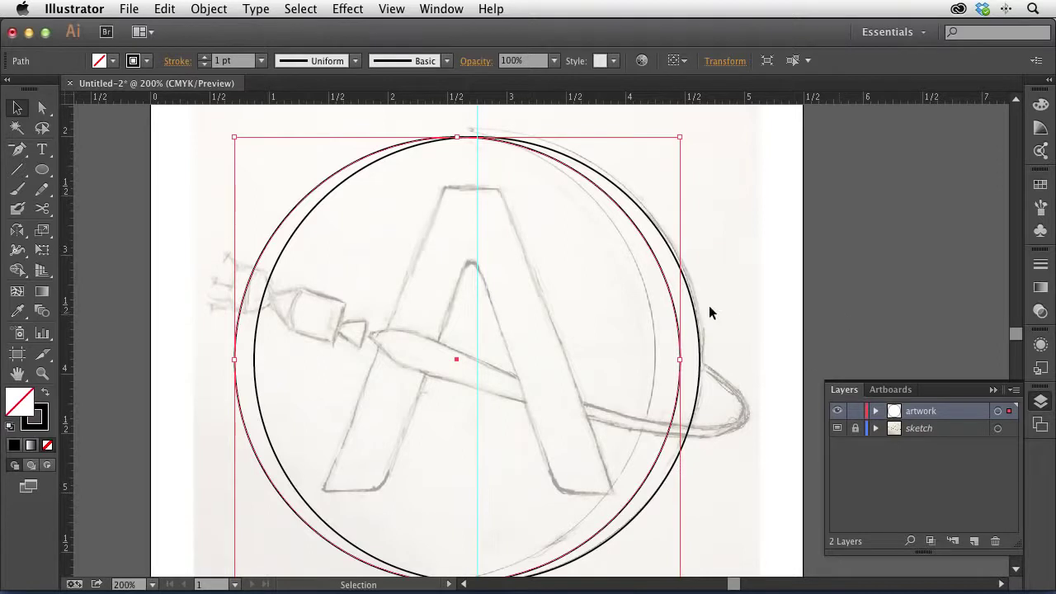
# Step: Nudge the duplicated circle down slightly so the crescent tapers unevenly, and deselect it
pyautogui.scroll(-1, 564, 330)
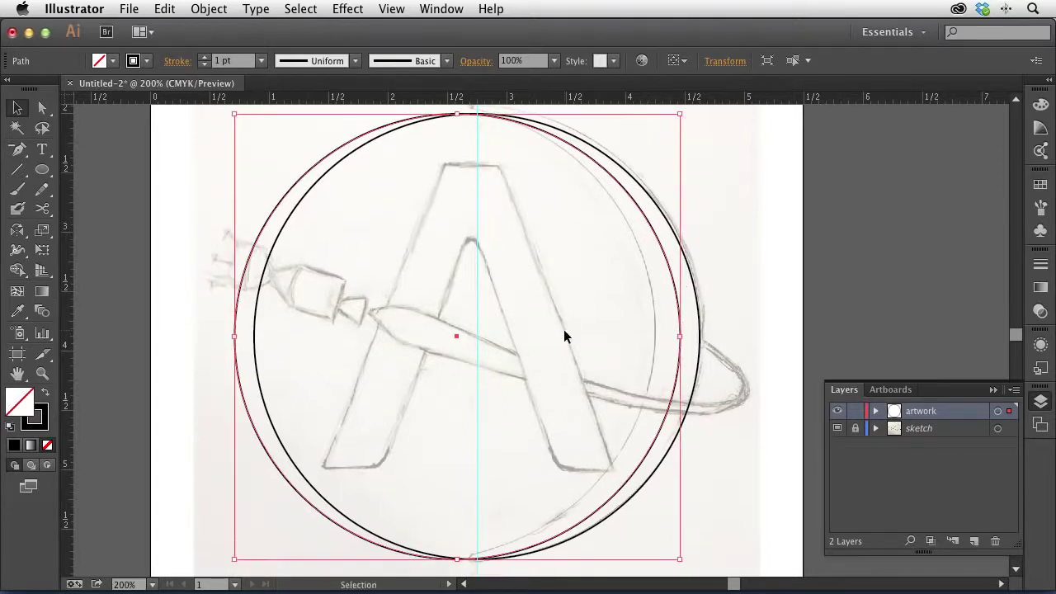
pyautogui.scroll(-1, 563, 329)
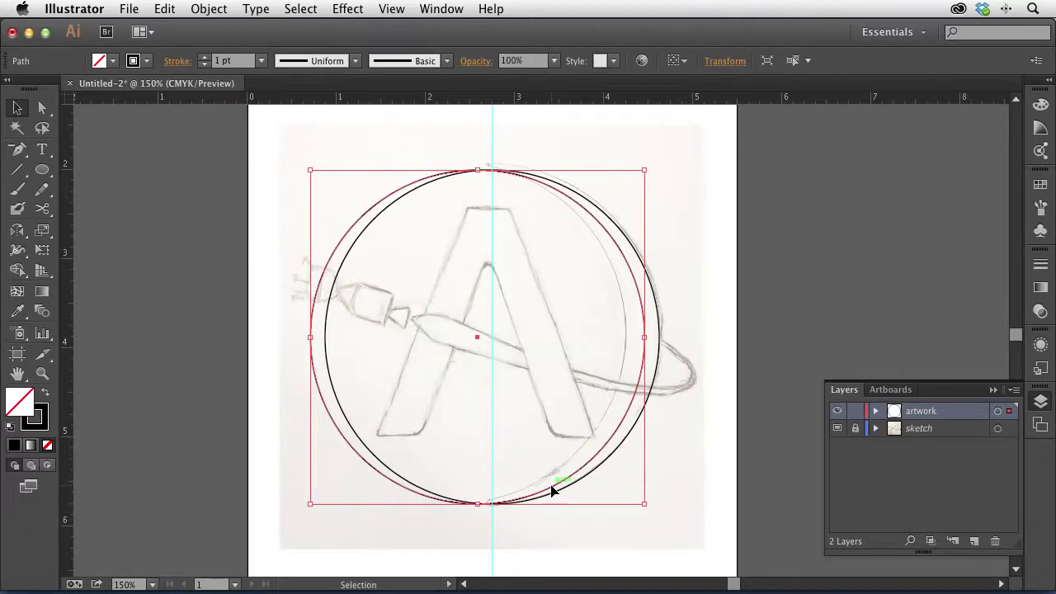
pyautogui.press('Down')
pyautogui.press('Down')
pyautogui.press('Down')
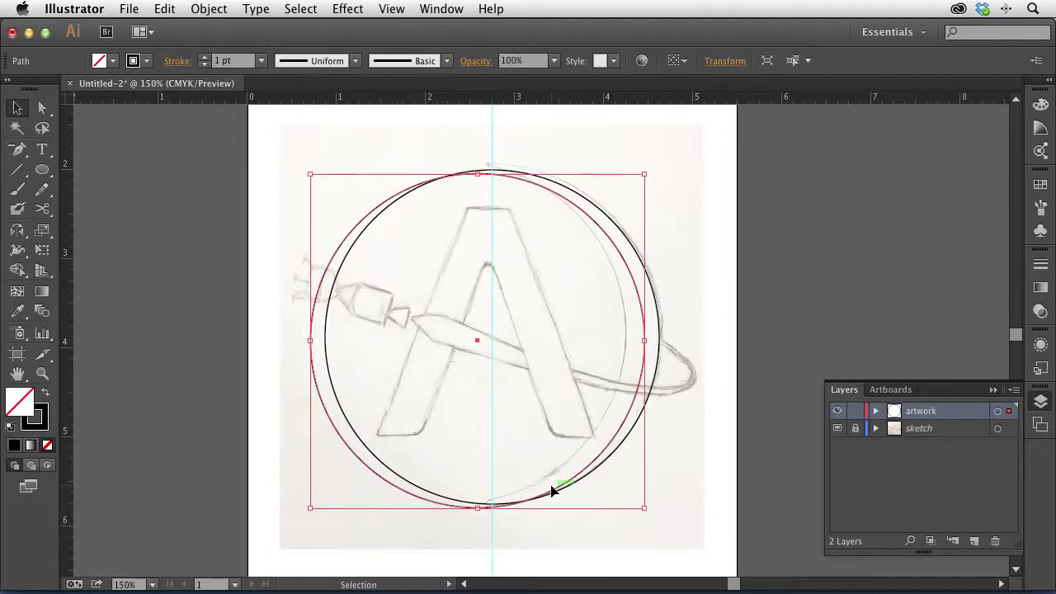
pyautogui.click(672, 258)
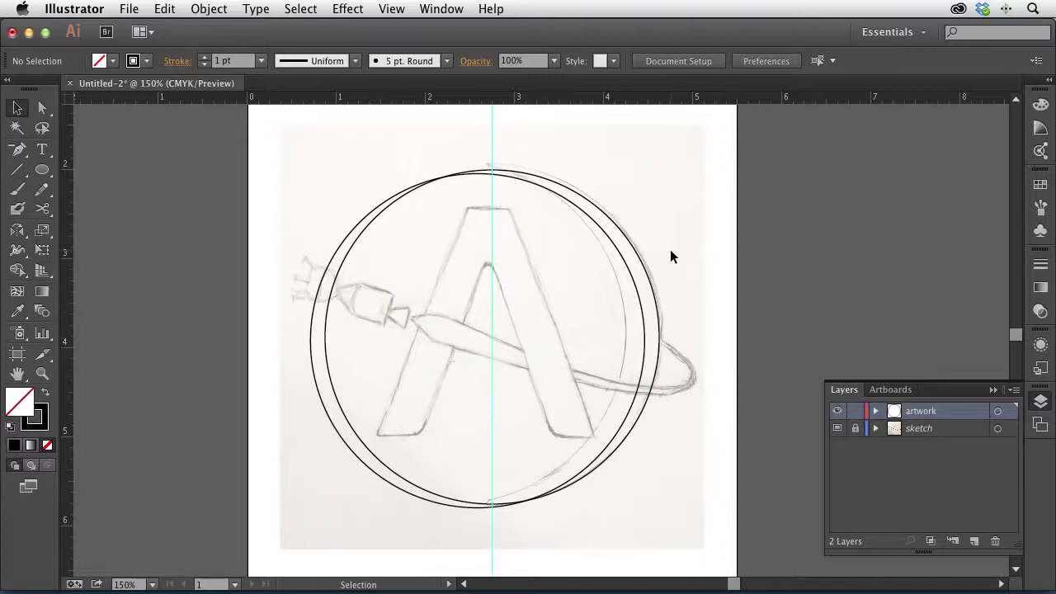
# Step: Select both circles, remove everything inside the left circle with the Shape Builder to leave the right crescent, and deselect it
pyautogui.moveTo(675, 166); pyautogui.dragTo(576, 328)
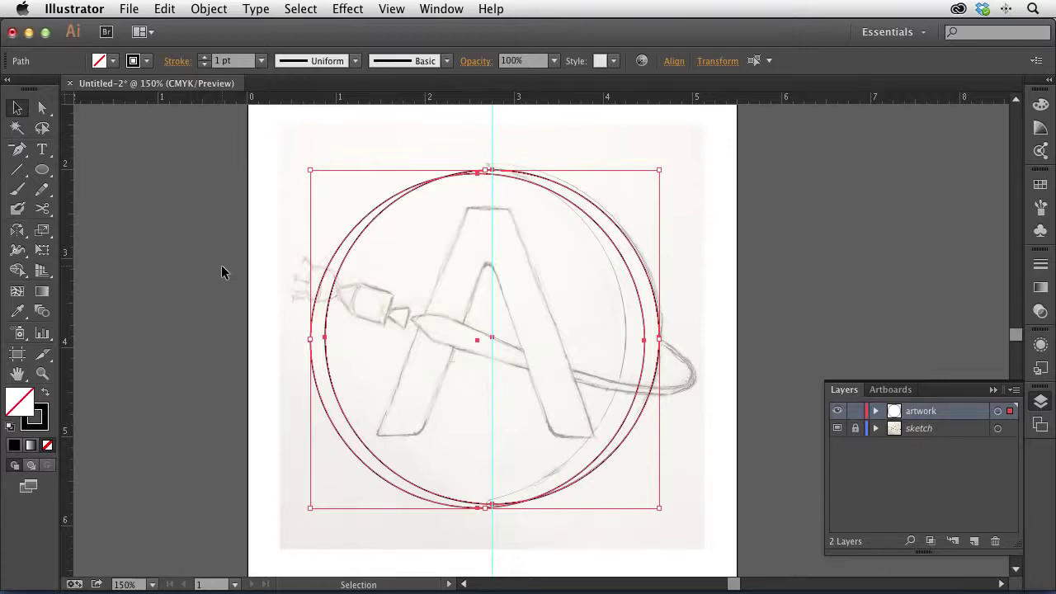
pyautogui.hotkey('shift', 'm')
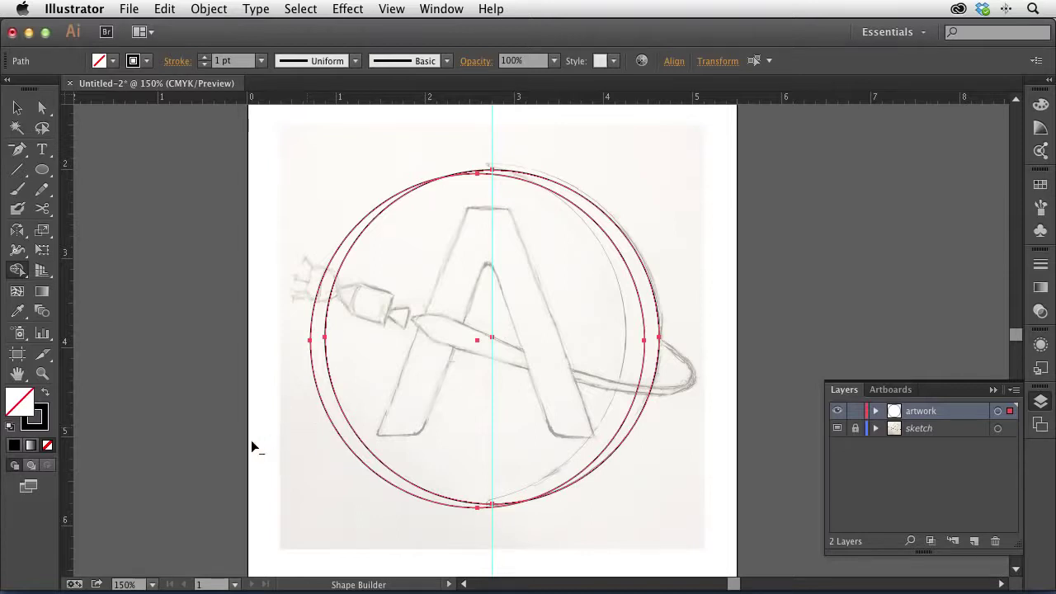
pyautogui.moveTo(252, 442)
pyautogui.mouseDown()
pyautogui.moveTo(355, 426)
pyautogui.moveTo(613, 338)
pyautogui.moveTo(606, 317)
pyautogui.mouseUp()
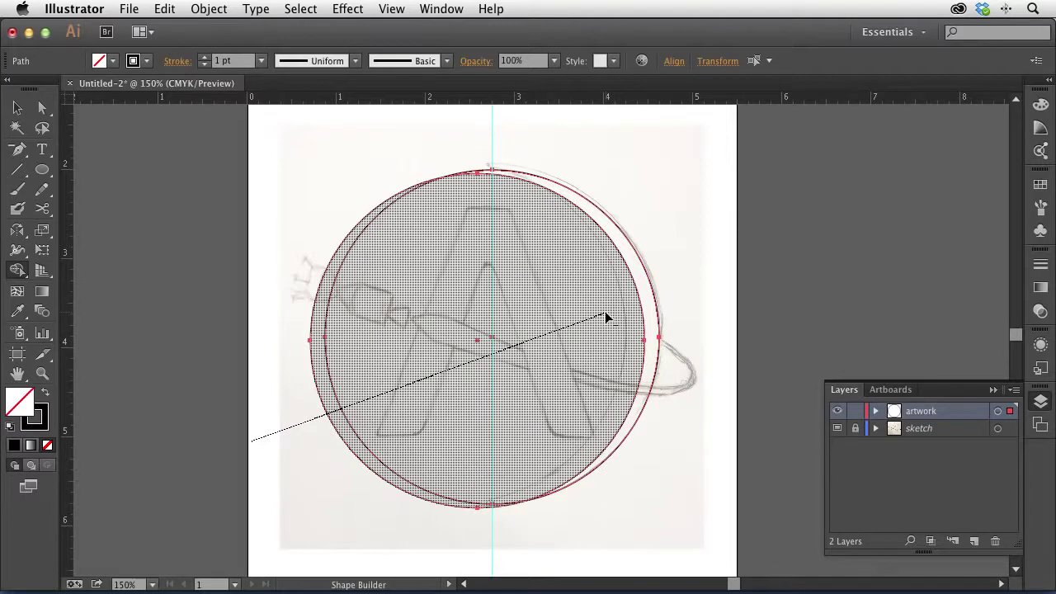
pyautogui.moveTo(607, 317); pyautogui.dragTo(606, 318)
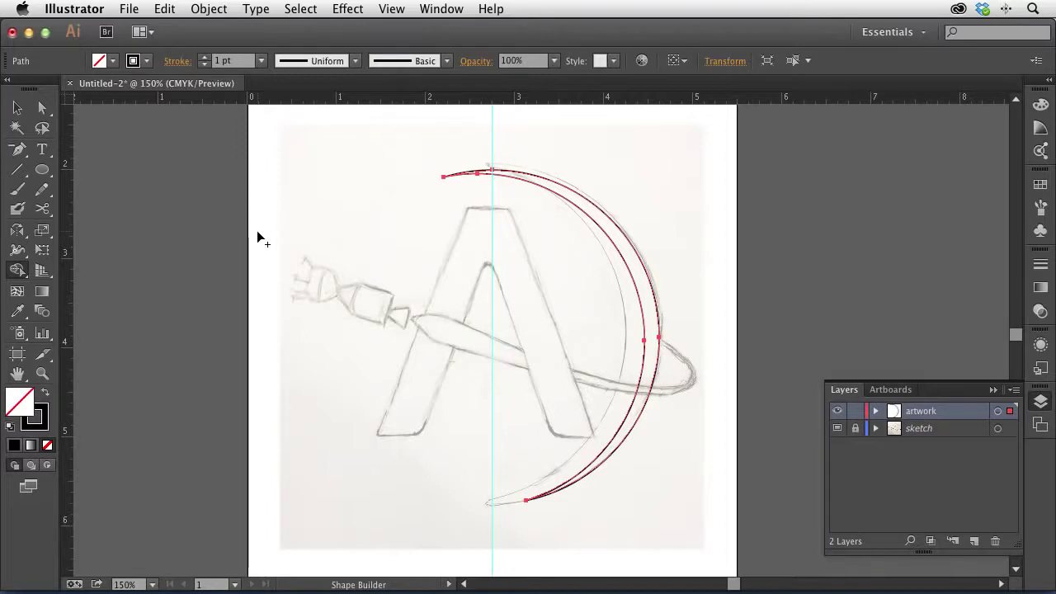
pyautogui.press('v')
pyautogui.click(483, 223)
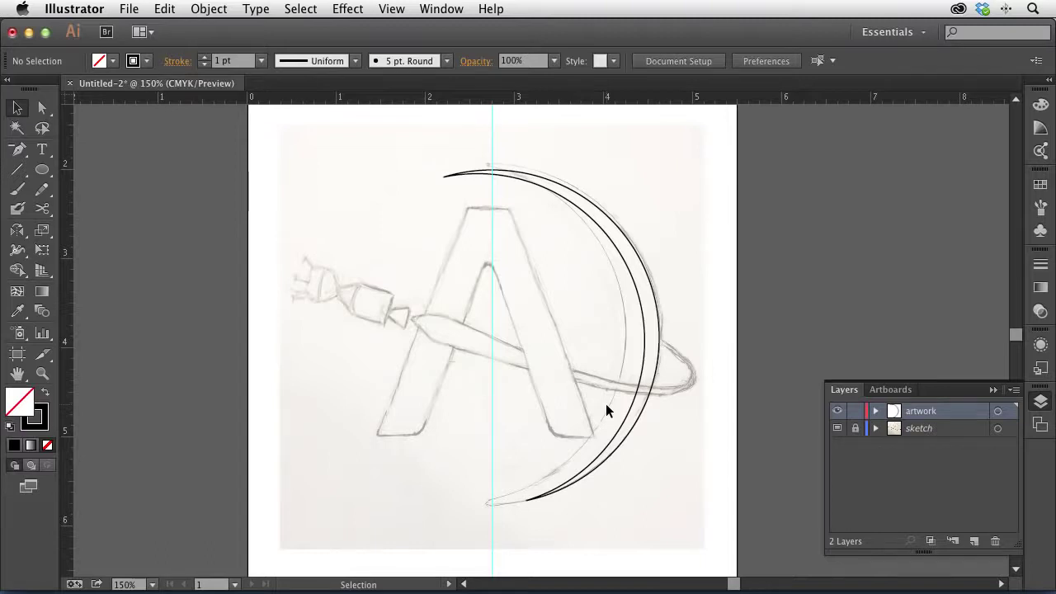
# Step: Draw a straight slanted line along the outer right edge of the A and nudge it right onto the sketch
pyautogui.click(16, 170)
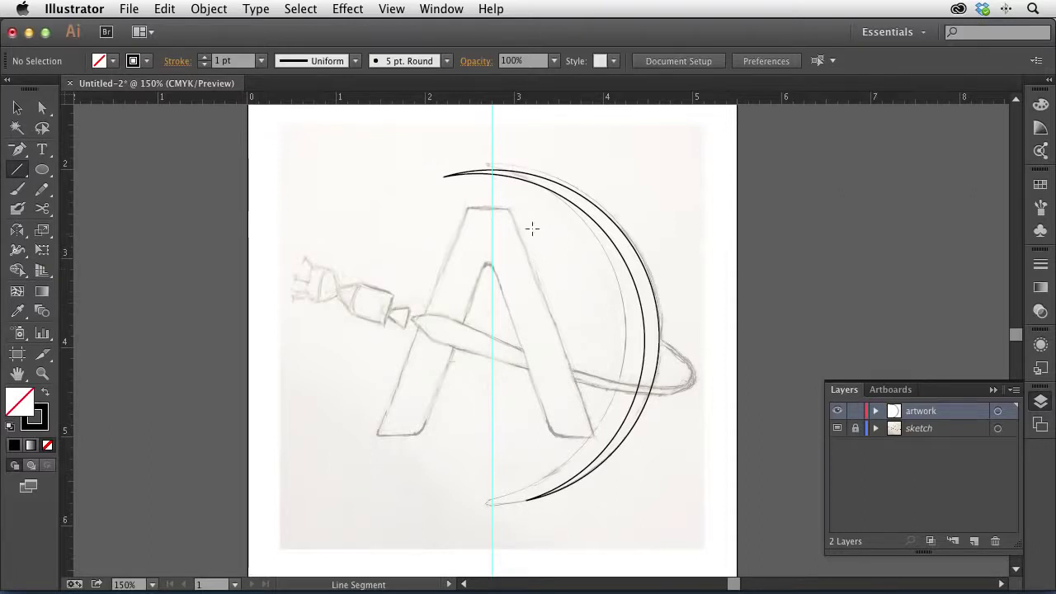
pyautogui.moveTo(503, 198); pyautogui.dragTo(602, 473)
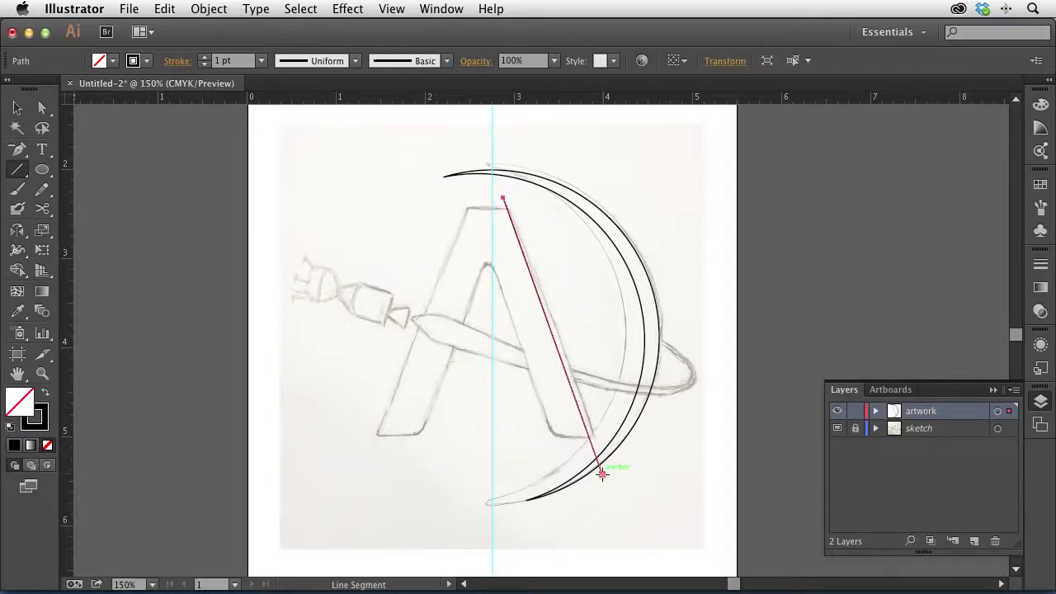
pyautogui.click(16, 108)
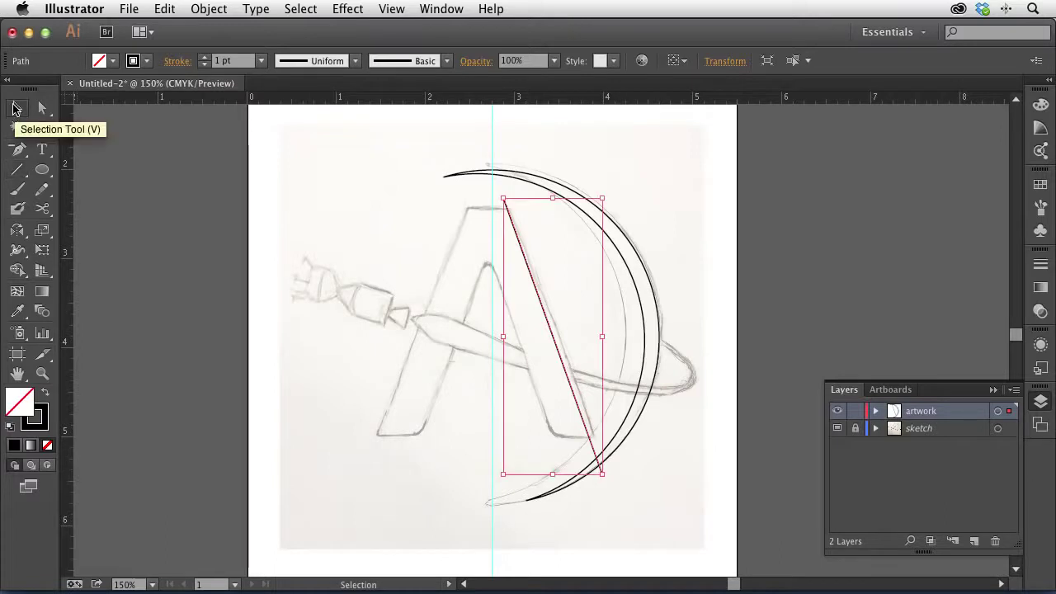
pyautogui.press('Right')
pyautogui.press('Right')
pyautogui.press('Right')
pyautogui.press('Right')
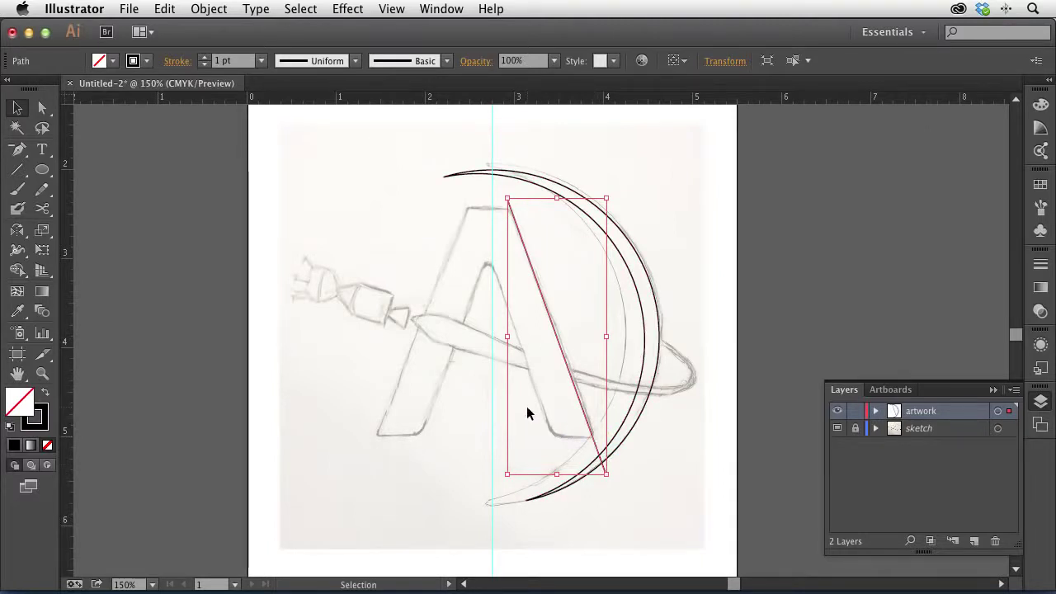
pyautogui.click(425, 236)
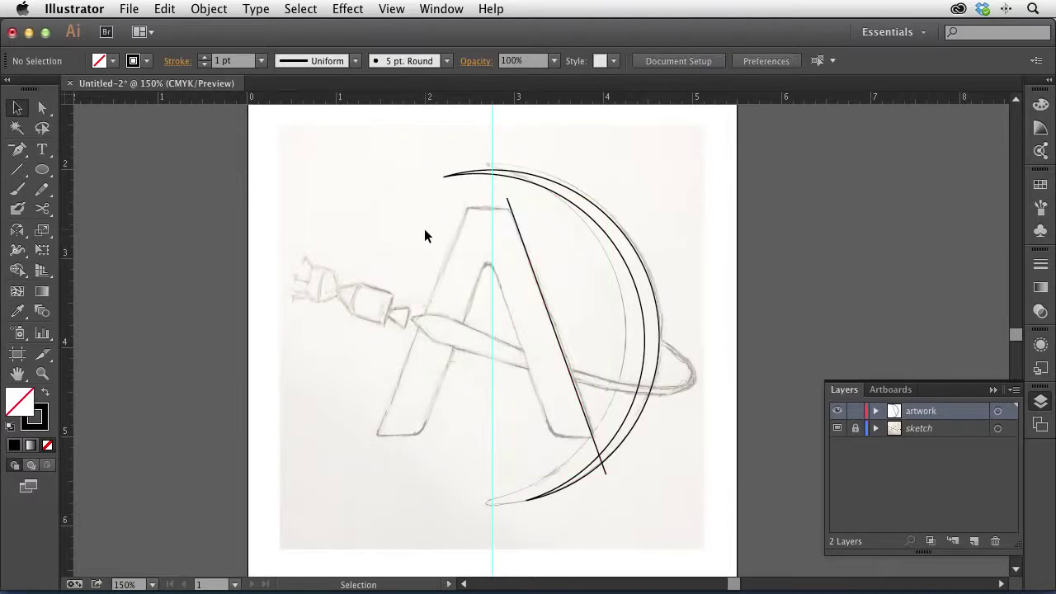
# Step: Draw a short horizontal line along the top of the A, from the centre guide to about X 3.12 in
pyautogui.click(17, 169)
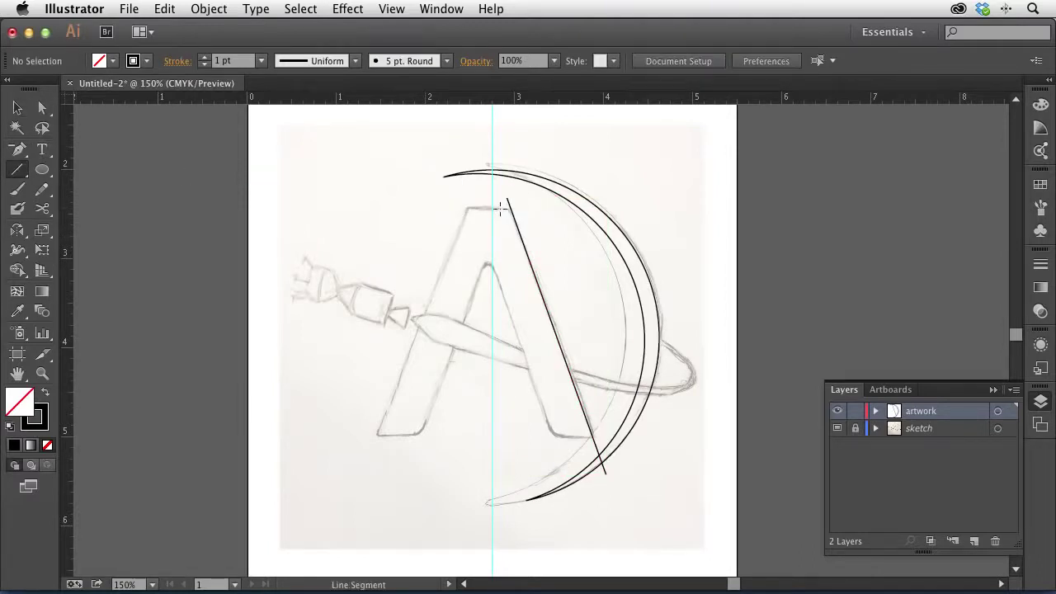
pyautogui.moveTo(493, 208); pyautogui.dragTo(523, 208)
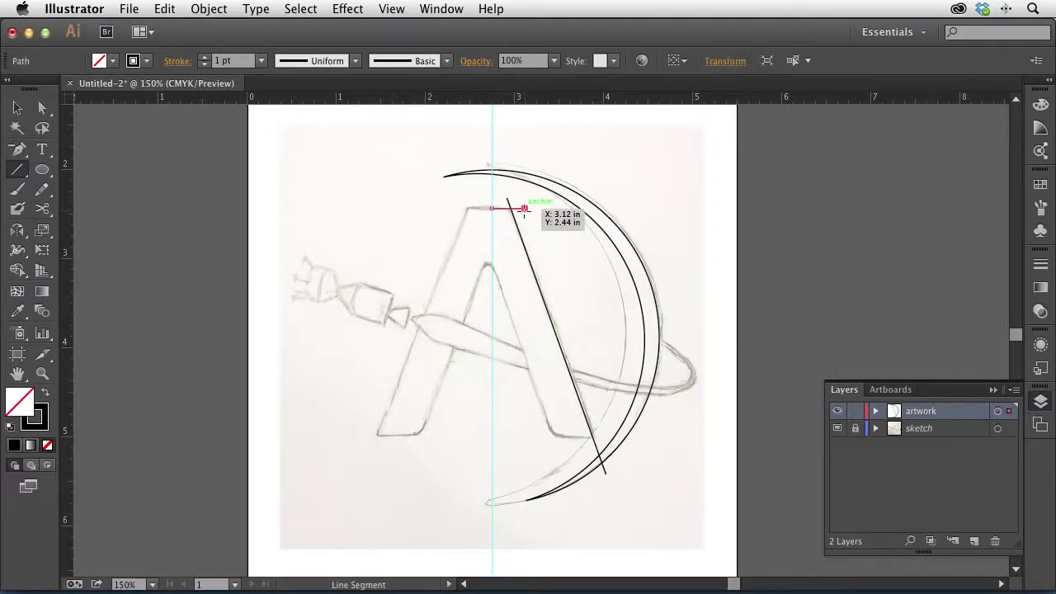
pyautogui.press('v')
# Step: Duplicate the slanted line onto the inner edge of the A's right leg, starting just below the inner peak
pyautogui.keyDown('shift'); pyautogui.click(535, 282); pyautogui.keyUp('shift')
pyautogui.click(535, 282)
pyautogui.moveTo(536, 276); pyautogui.dragTo(529, 373)
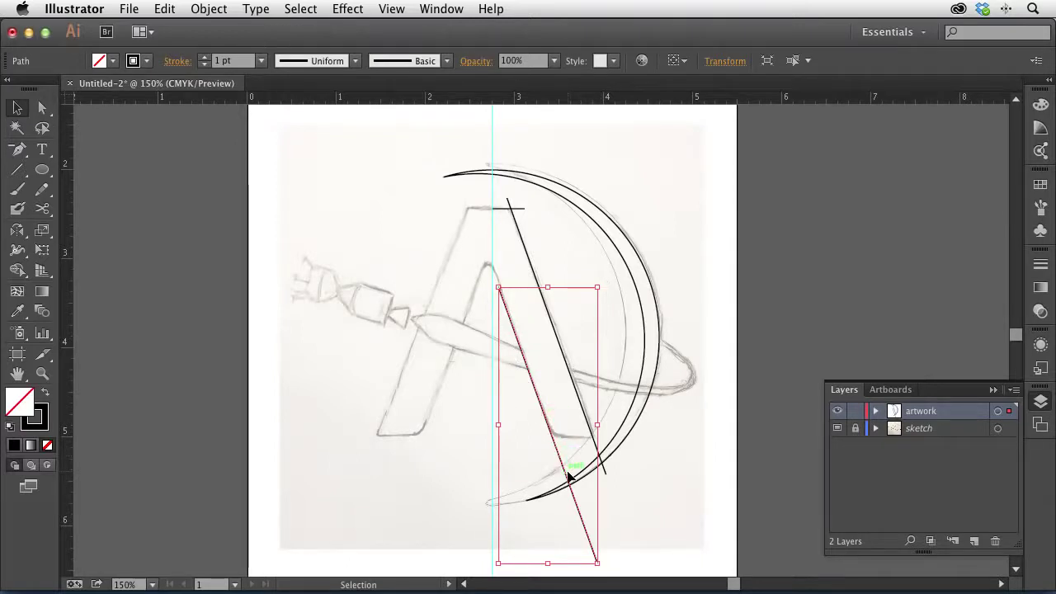
pyautogui.click(477, 307)
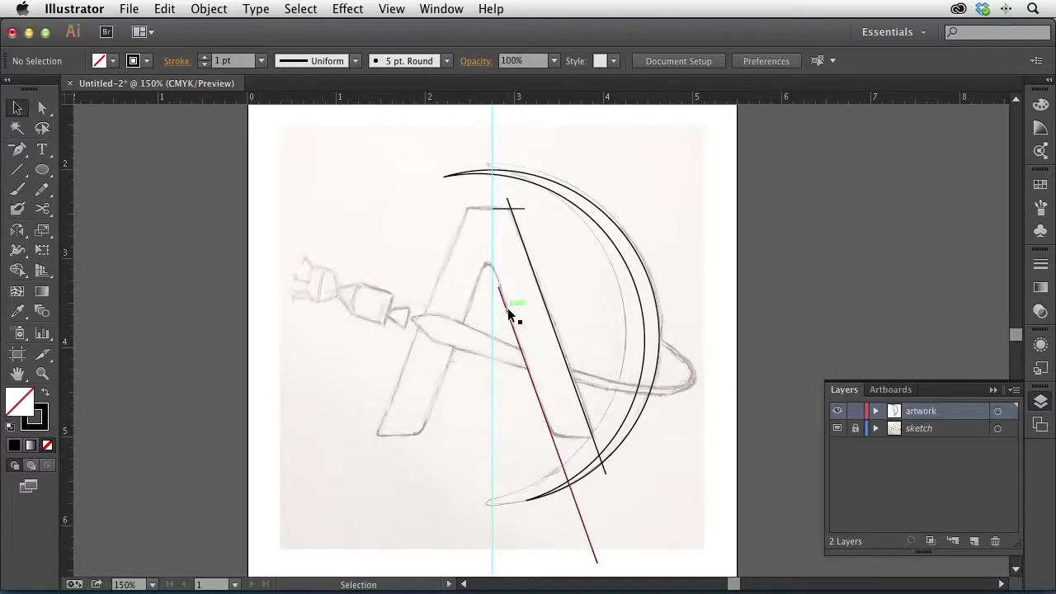
pyautogui.click(523, 355)
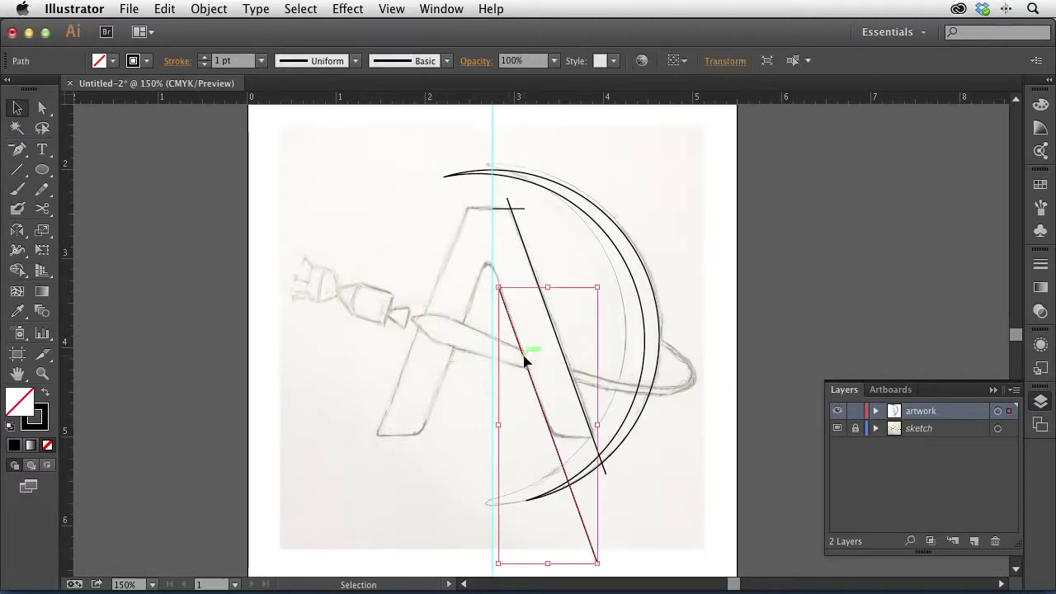
pyautogui.click(479, 283)
# Step: Draw a small circle centred on the guide below the A's inner peak, reaching the inner slanted line
pyautogui.press('super+space')
pyautogui.moveTo(420, 206); pyautogui.dragTo(580, 385)
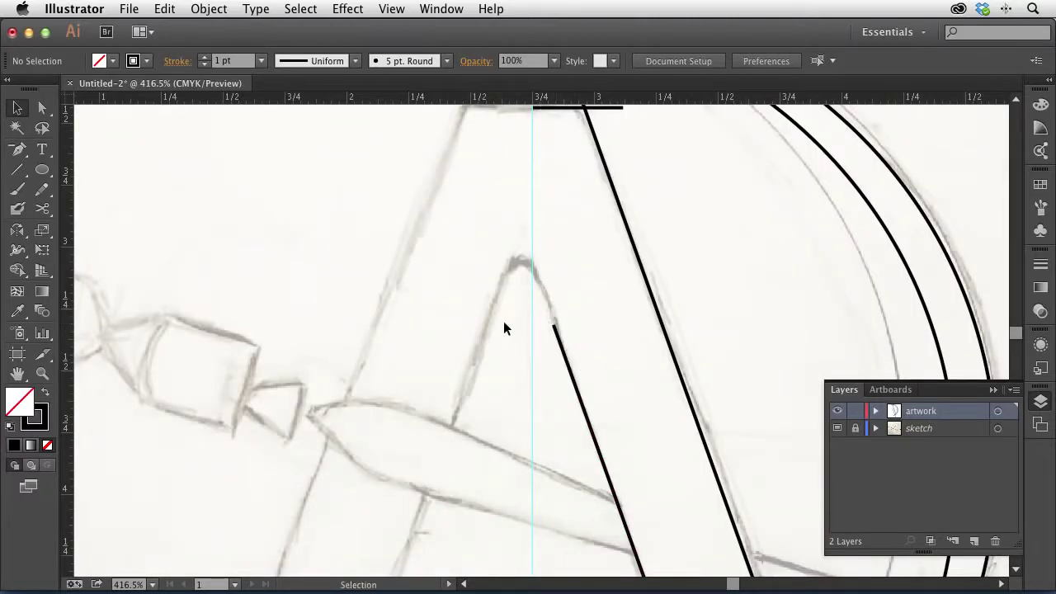
pyautogui.moveTo(549, 325); pyautogui.dragTo(552, 323)
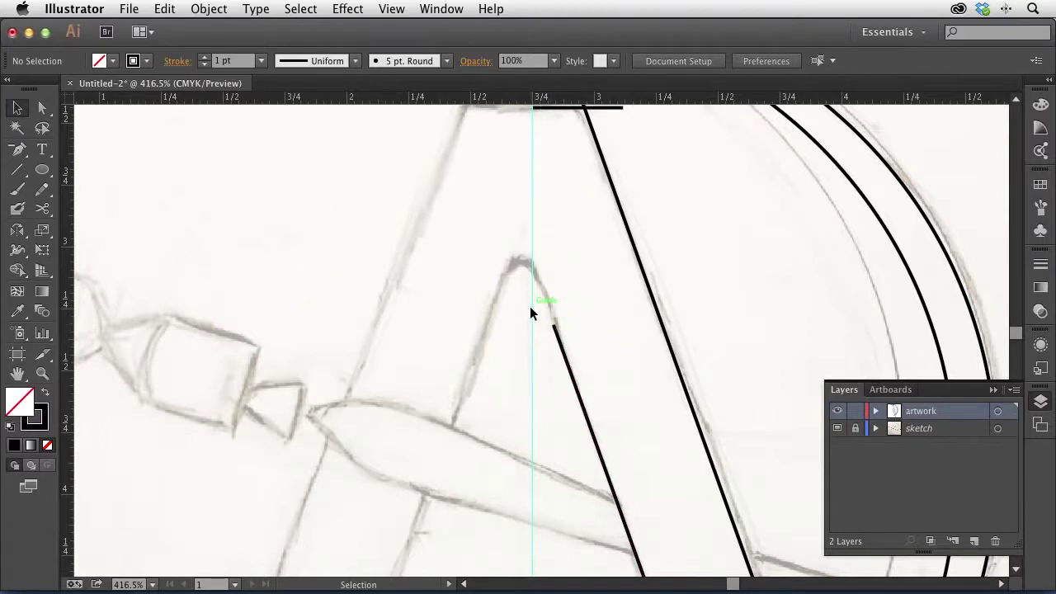
pyautogui.click(41, 171)
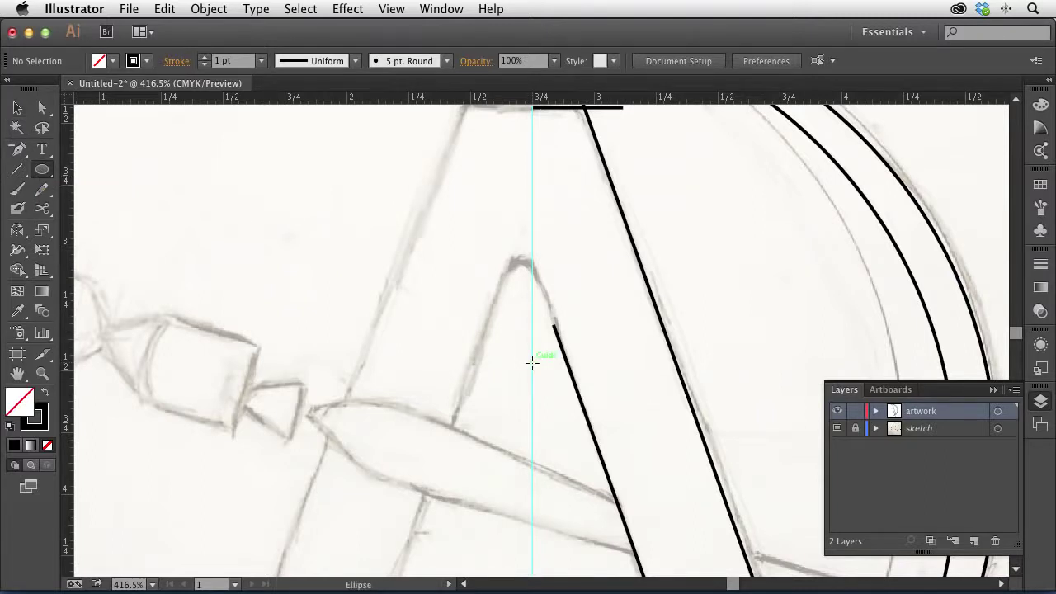
pyautogui.moveTo(531, 363); pyautogui.dragTo(558, 394)
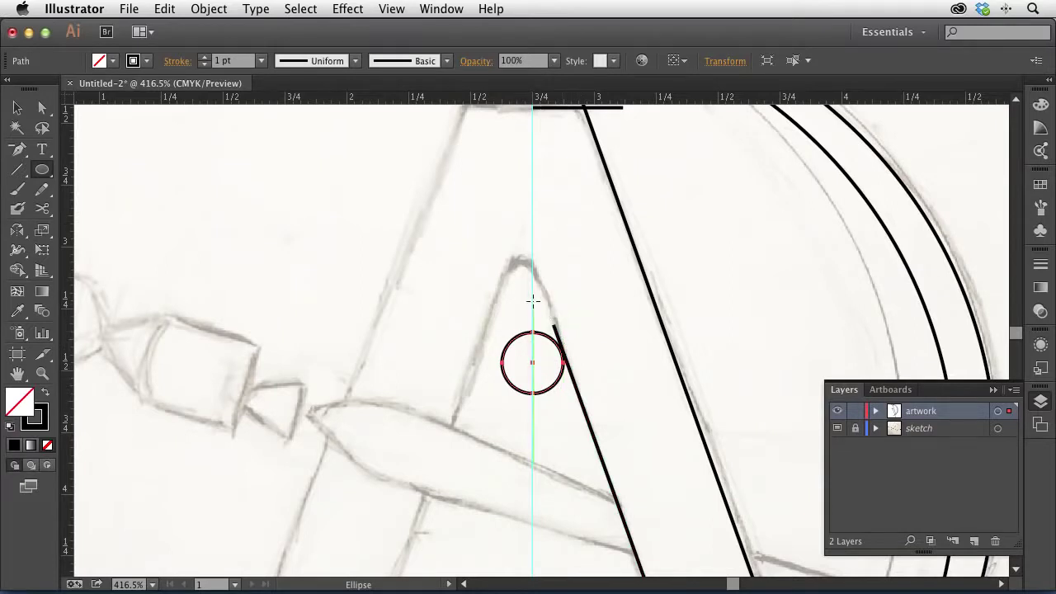
# Step: Rotate the small circle by 290° so its anchor points line up with the slope of the inner slanted line
pyautogui.click(41, 110)
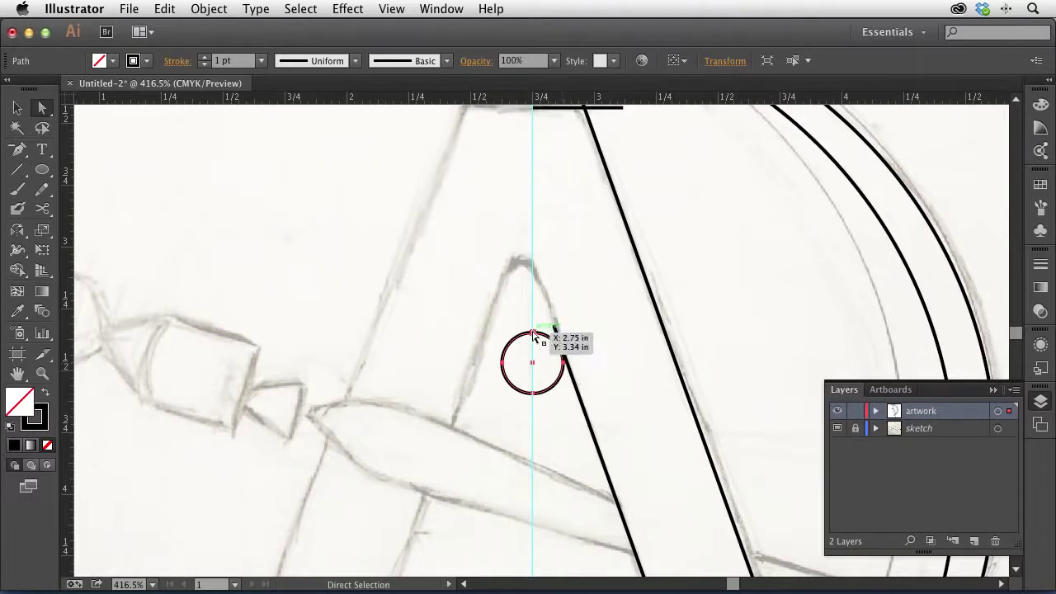
pyautogui.click(569, 373)
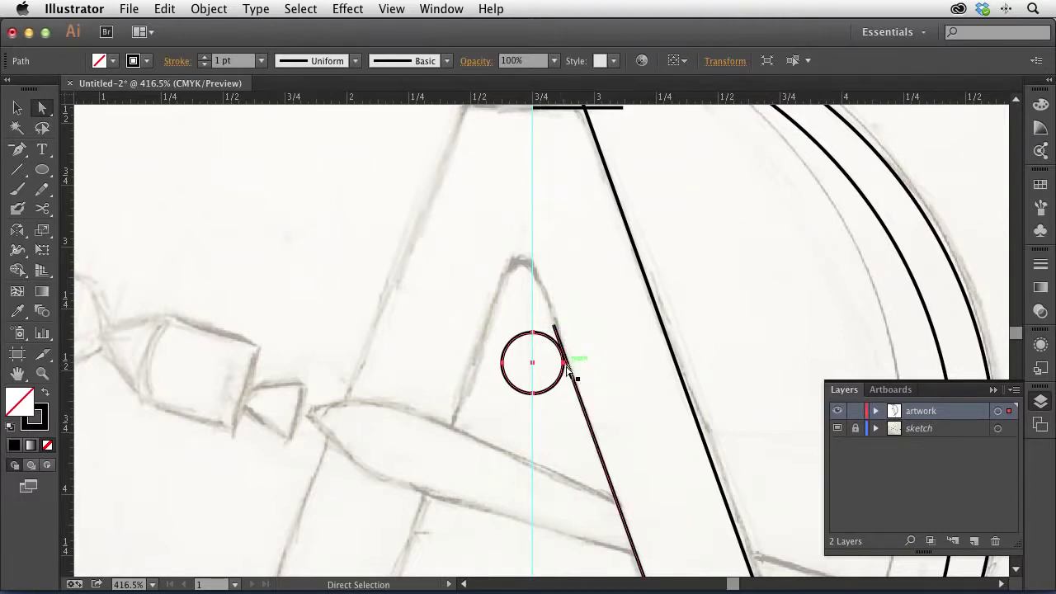
pyautogui.click(584, 413)
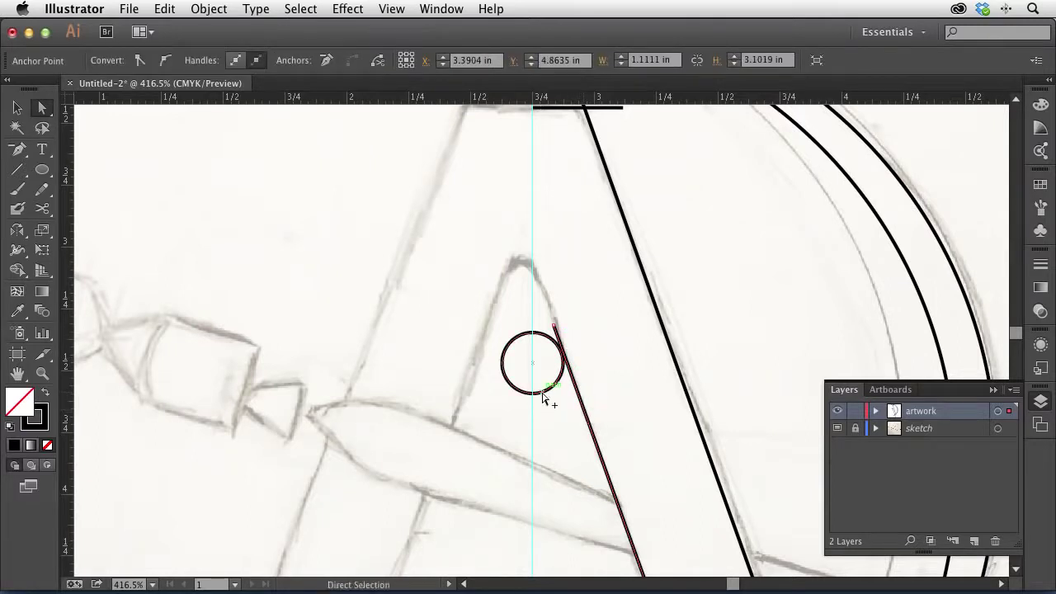
pyautogui.click(545, 394)
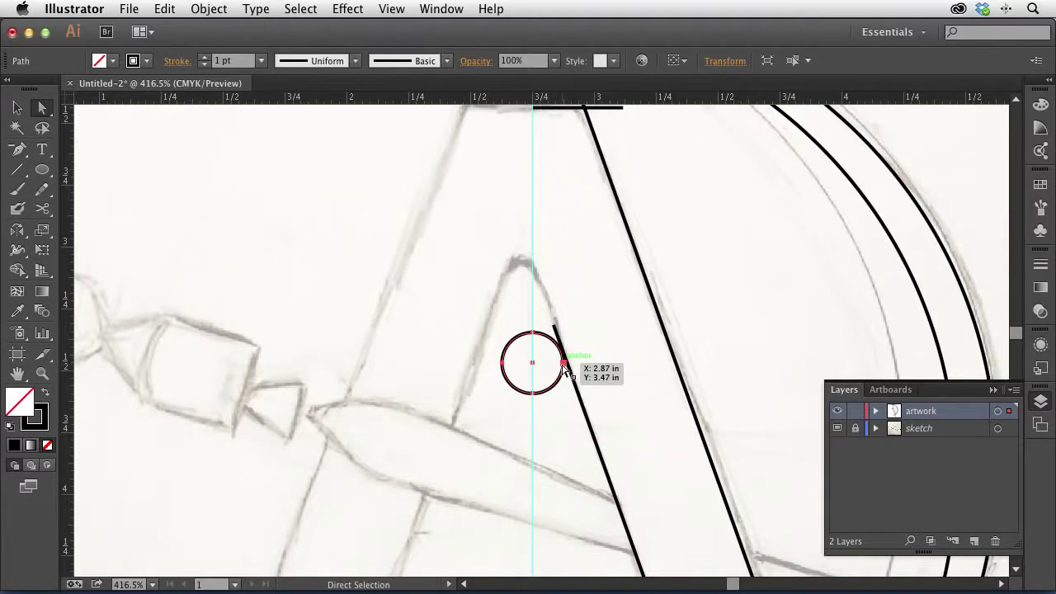
pyautogui.keyDown('shift'); pyautogui.click(581, 402); pyautogui.keyUp('shift')
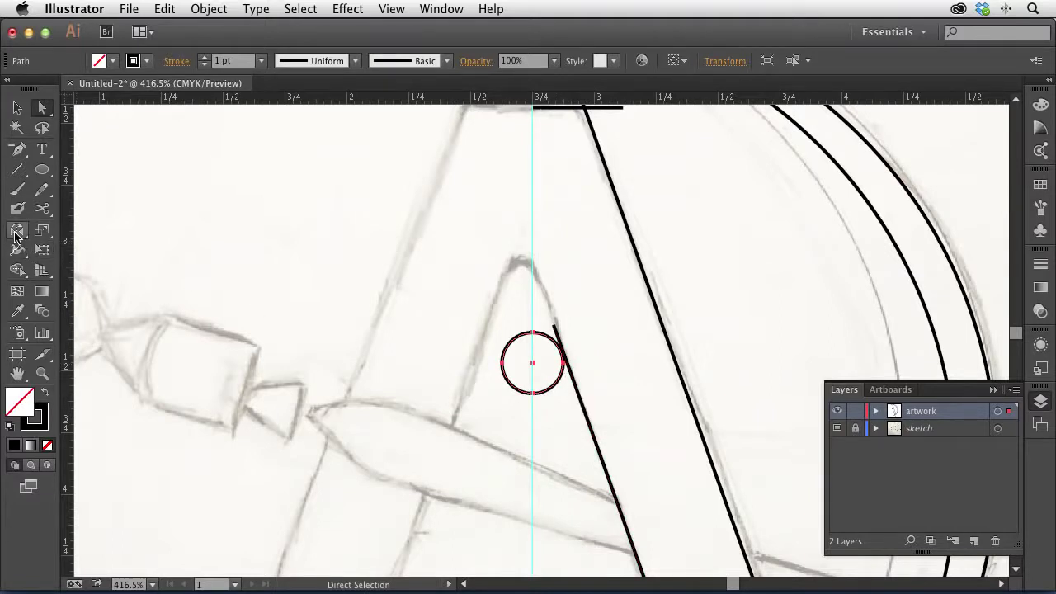
pyautogui.click(14, 237)
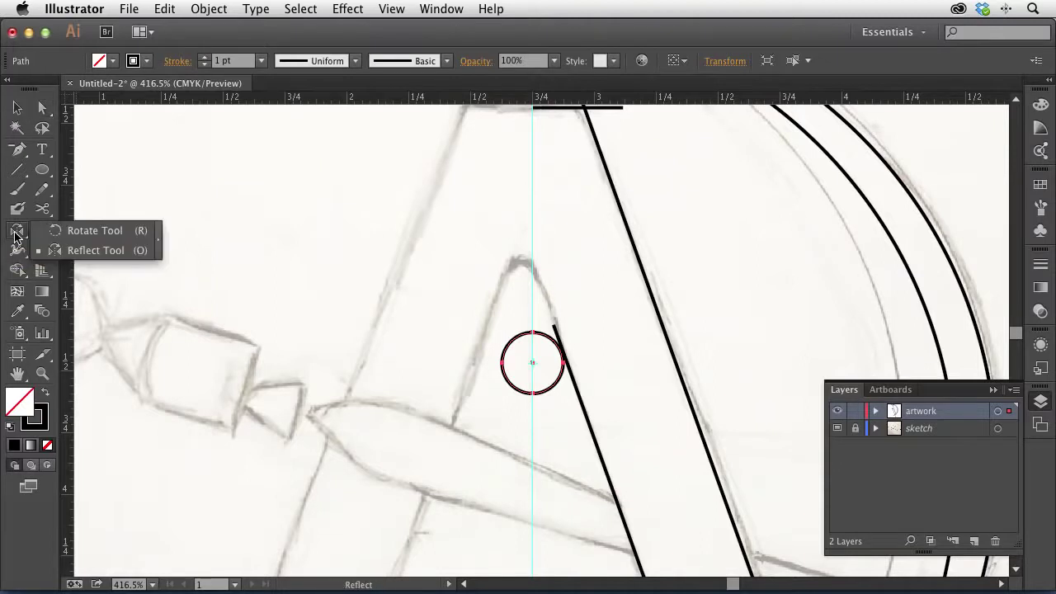
pyautogui.click(83, 231)
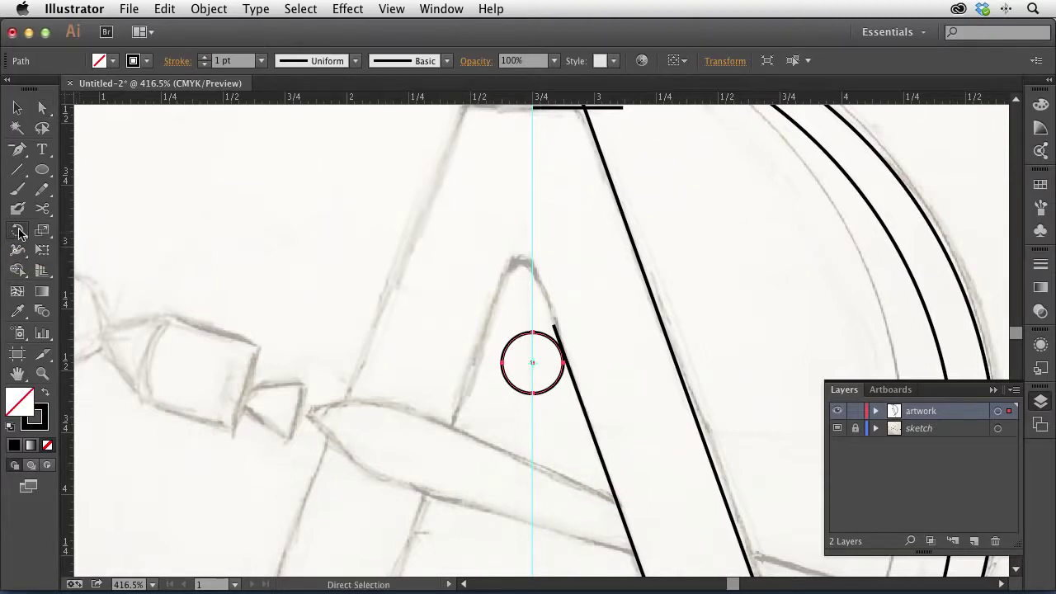
pyautogui.doubleClick(18, 233)
pyautogui.moveTo(452, 207); pyautogui.dragTo(250, 159)
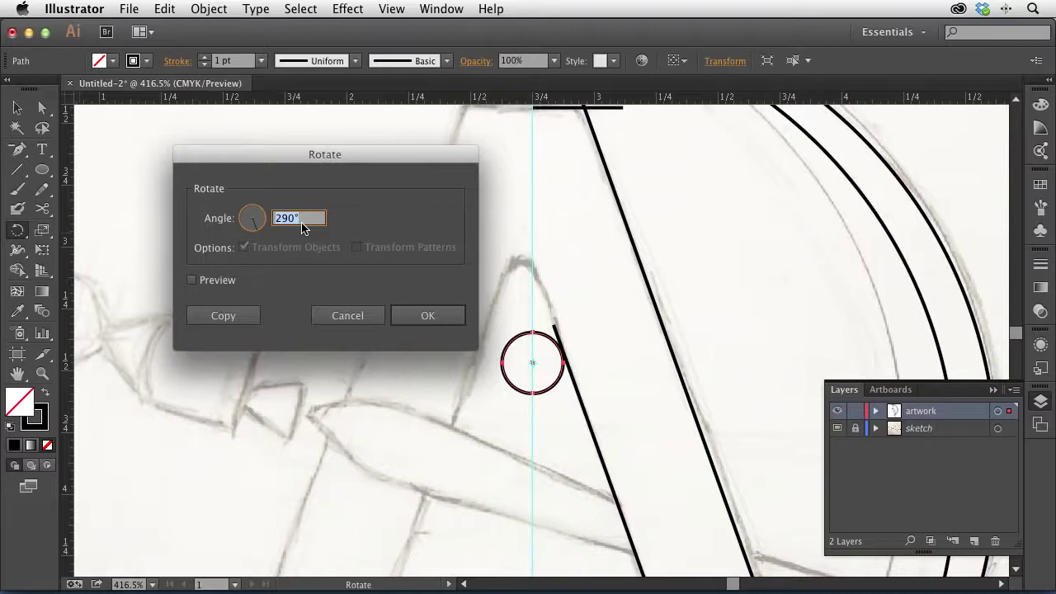
pyautogui.click(421, 315)
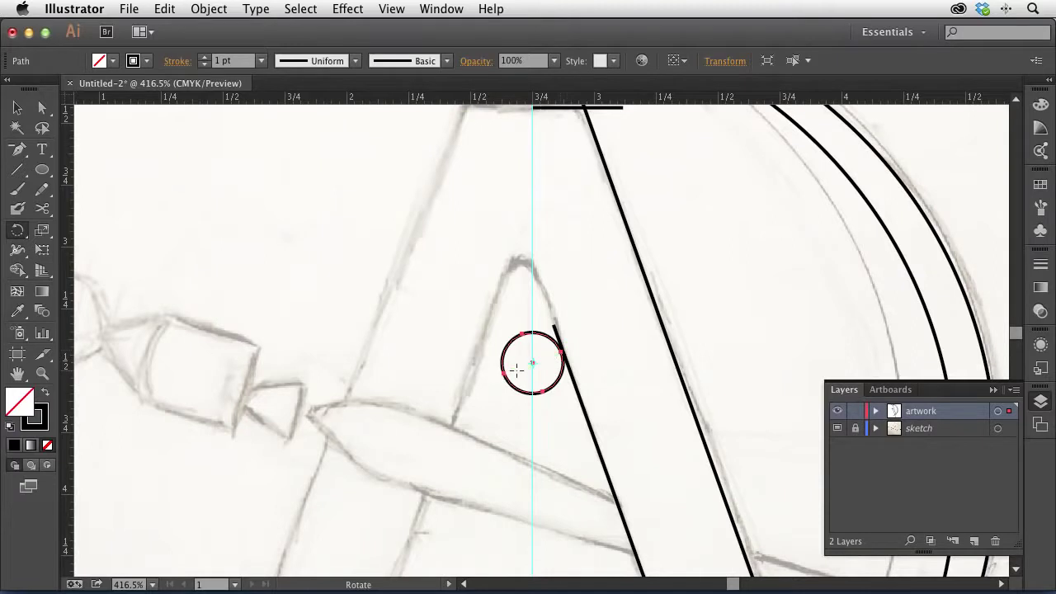
# Step: Move the rotated circle so its right-hand anchor meets the upper end point of the inner slanted line
pyautogui.keyDown('shift'); pyautogui.click(565, 351); pyautogui.keyUp('shift')
pyautogui.keyDown('shift'); pyautogui.click(575, 373); pyautogui.keyUp('shift')
pyautogui.click(42, 107)
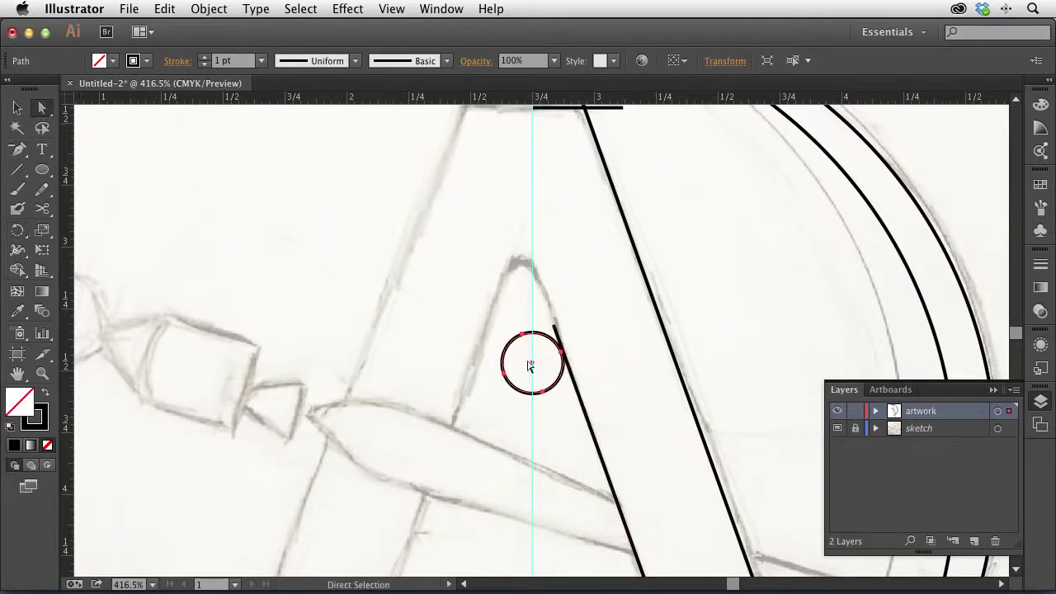
pyautogui.click(555, 399)
pyautogui.moveTo(553, 392); pyautogui.dragTo(556, 331)
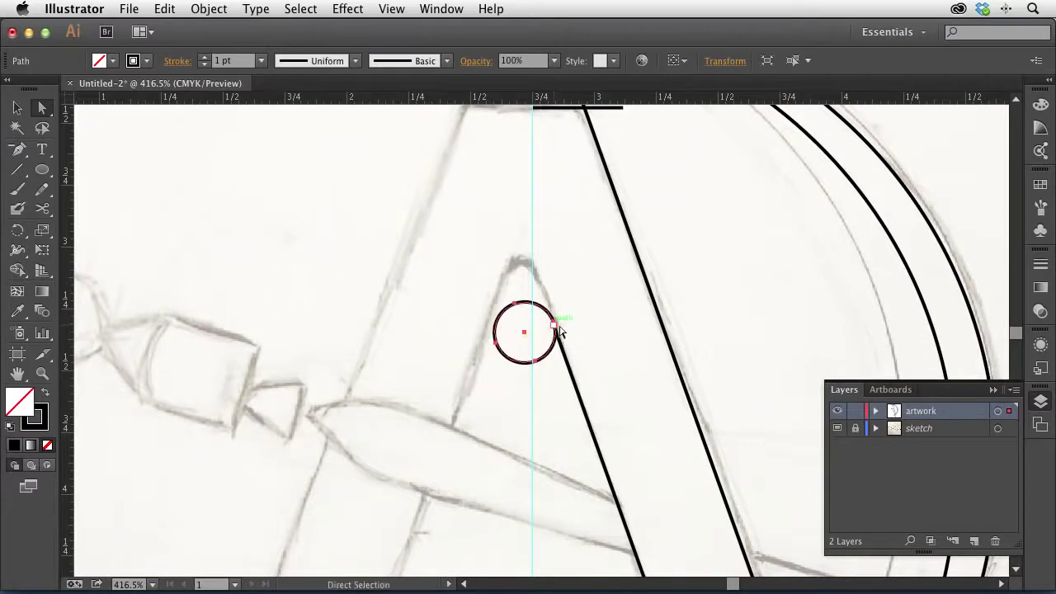
pyautogui.moveTo(483, 267); pyautogui.dragTo(586, 370)
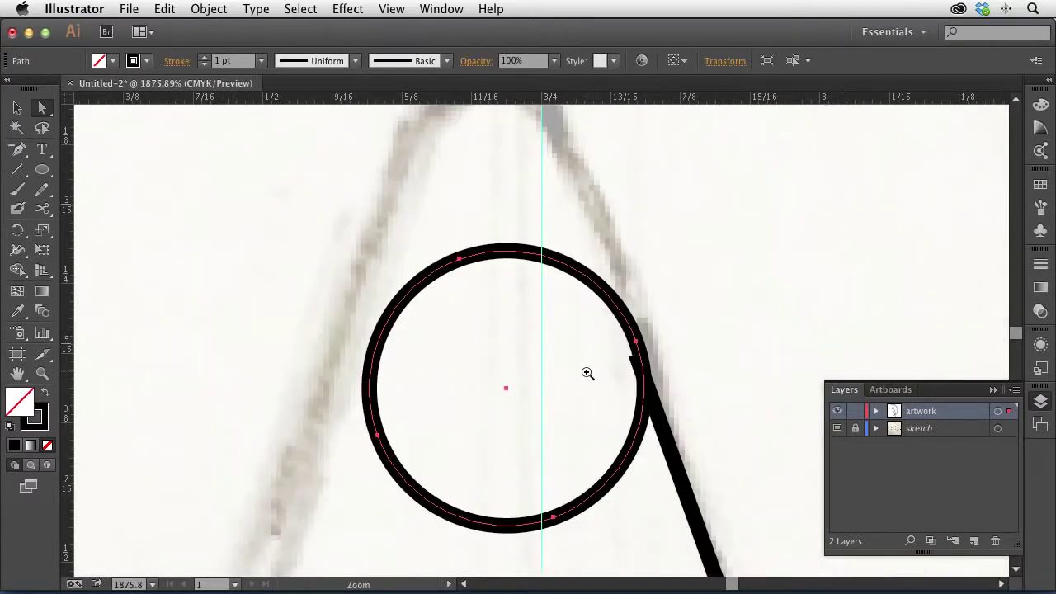
pyautogui.moveTo(636, 345); pyautogui.dragTo(636, 362)
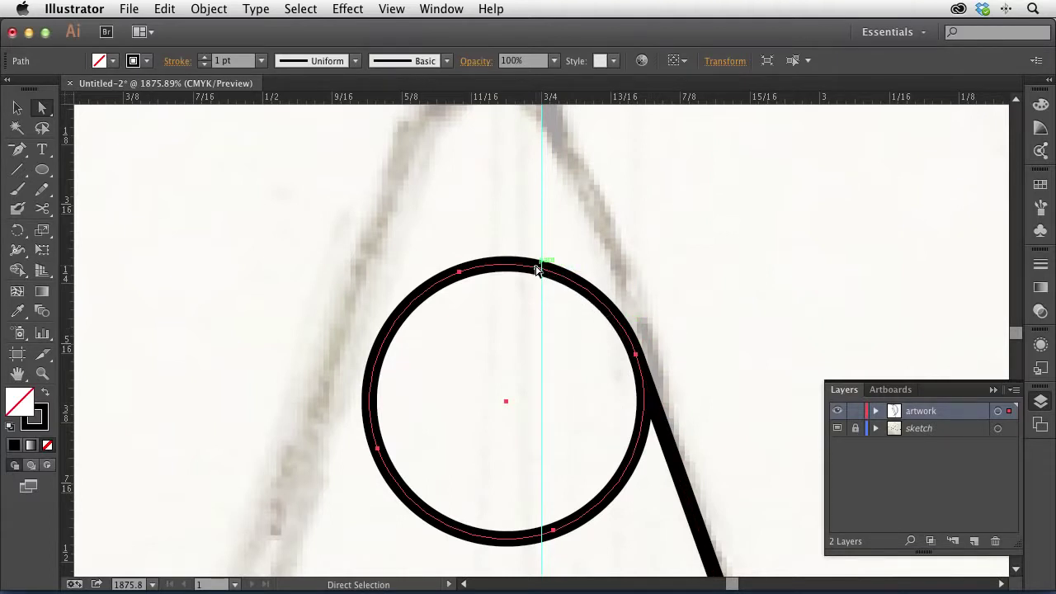
# Step: Select the circle together with the inner slanted line and nudge both slightly right, closer to the centre guide
pyautogui.click(18, 108)
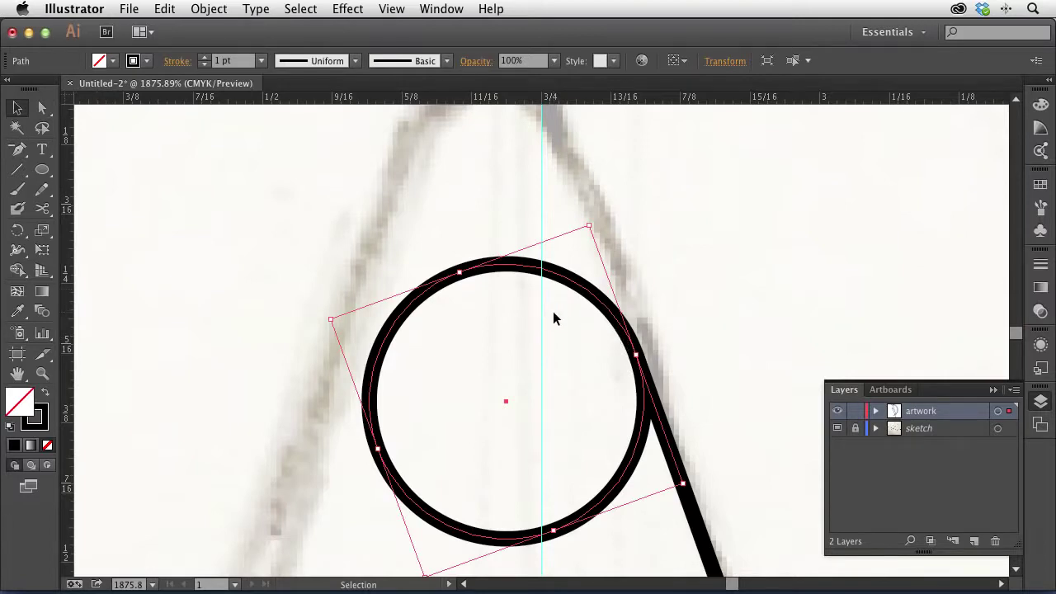
pyautogui.press('super+minus')
pyautogui.press('super+minus')
pyautogui.press('super+minus')
pyautogui.press('super+minus')
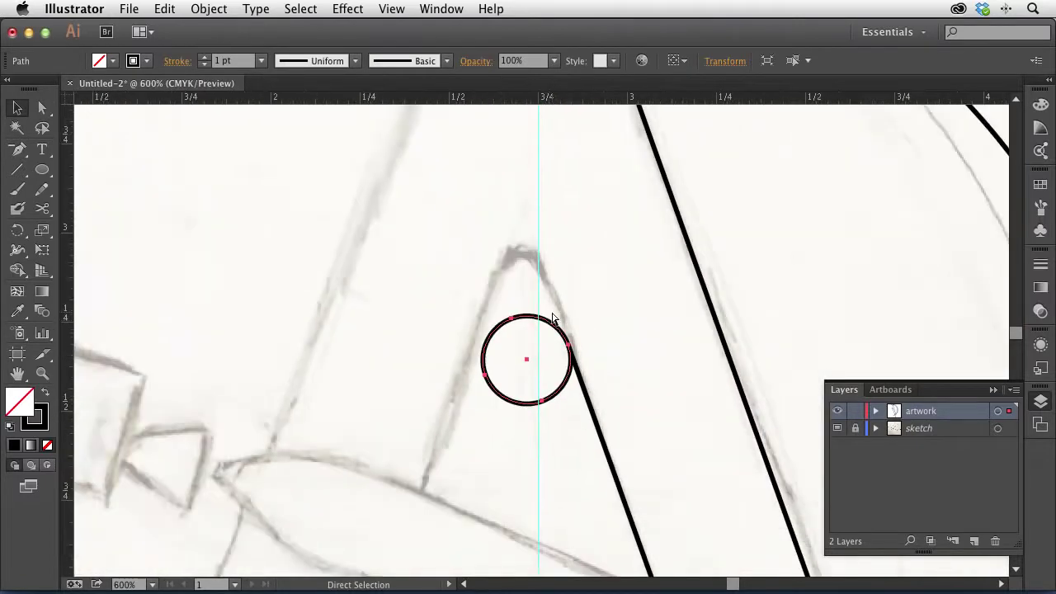
pyautogui.press('super+minus')
pyautogui.moveTo(616, 408); pyautogui.dragTo(549, 297)
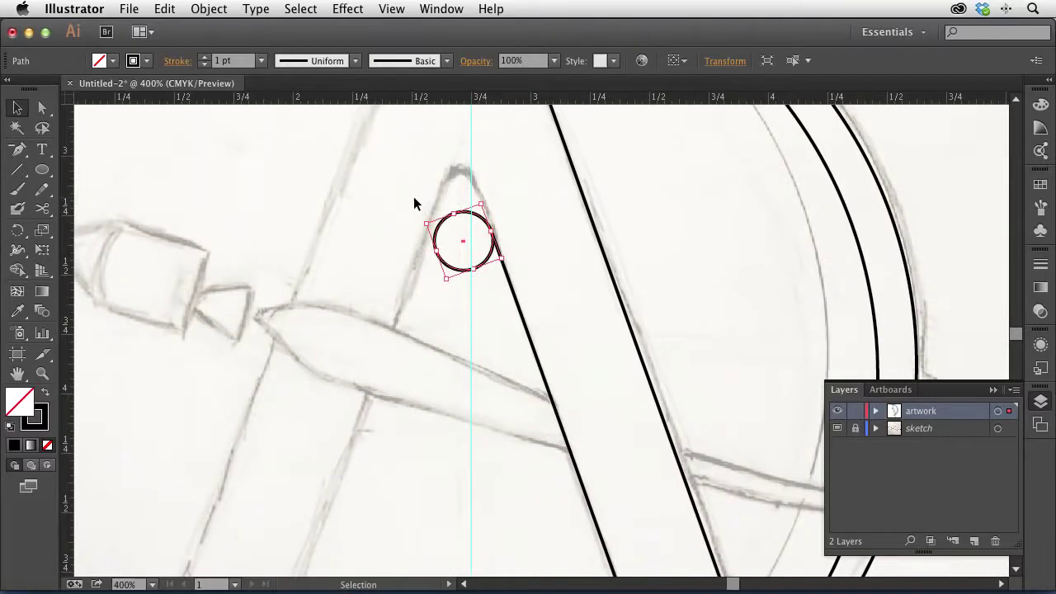
pyautogui.keyDown('shift'); pyautogui.click(518, 289); pyautogui.keyUp('shift')
pyautogui.press('Right')
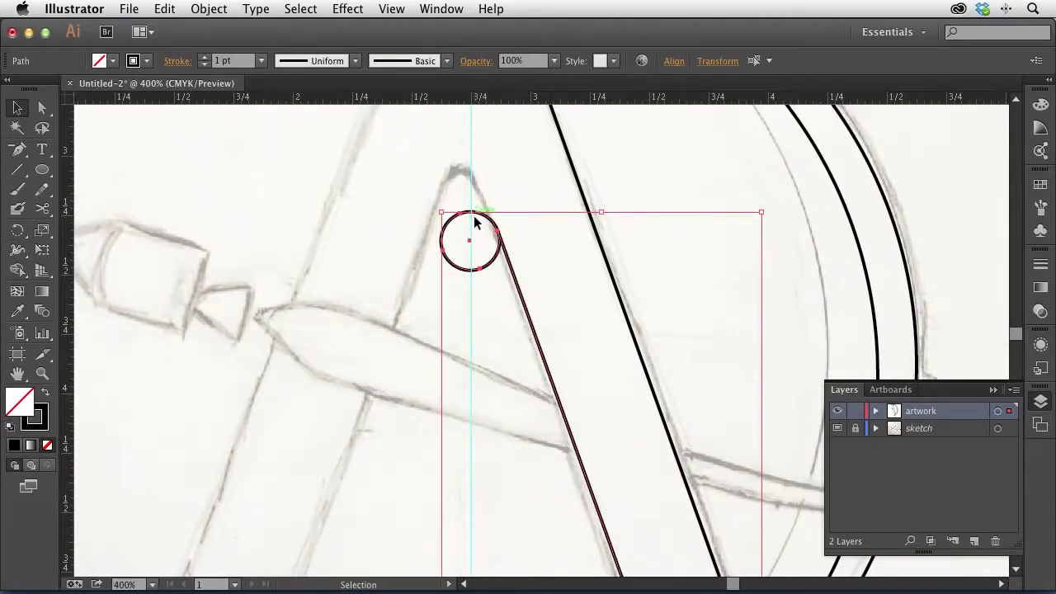
pyautogui.press('Left')
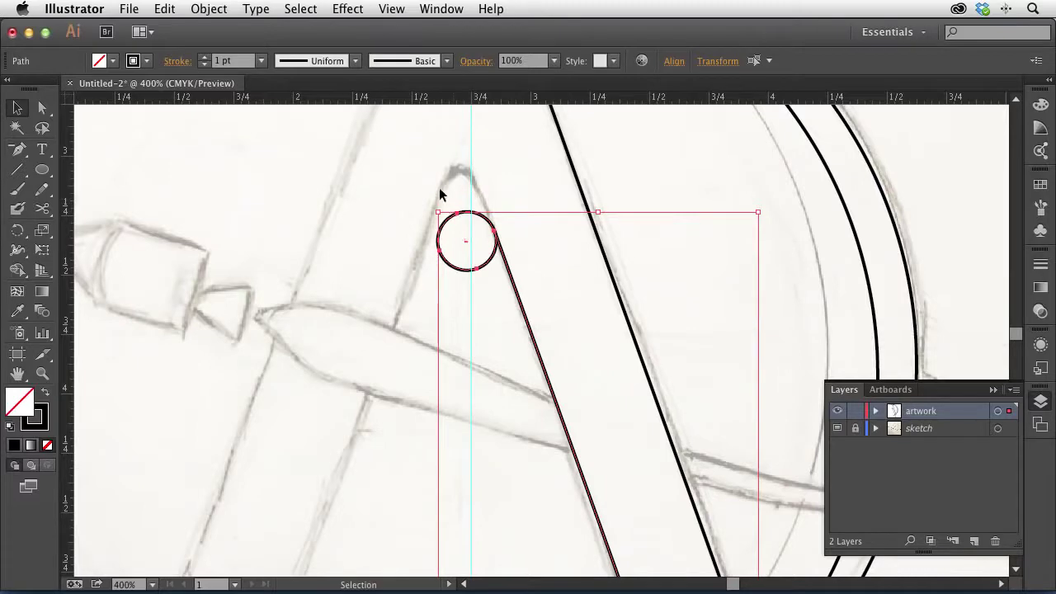
# Step: Cut the circle with Scissors where its upper edge crosses the centre guide
pyautogui.press('super+space')
pyautogui.moveTo(438, 182); pyautogui.dragTo(561, 338)
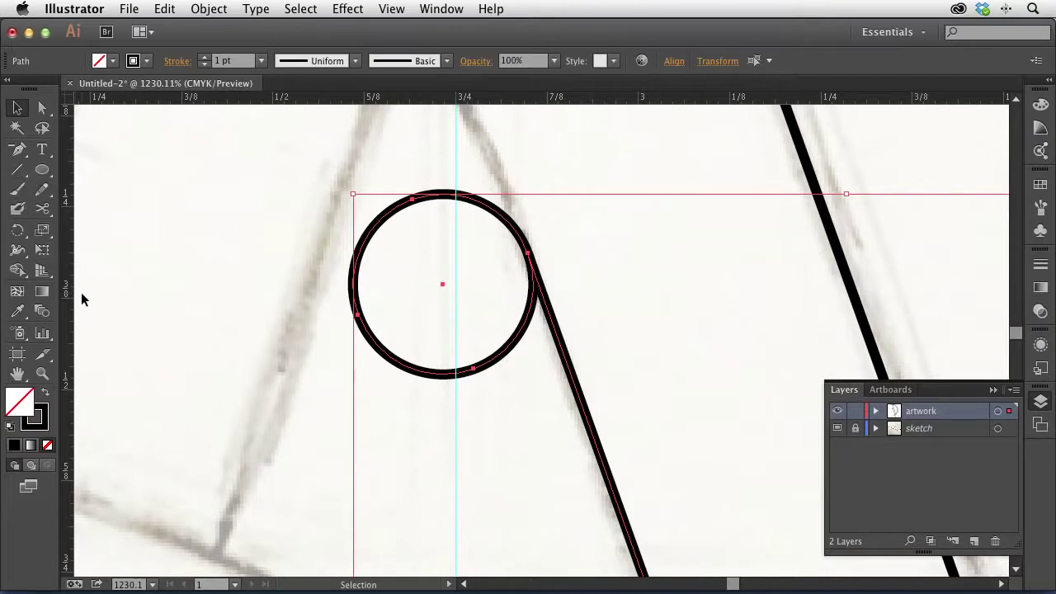
pyautogui.press('c')
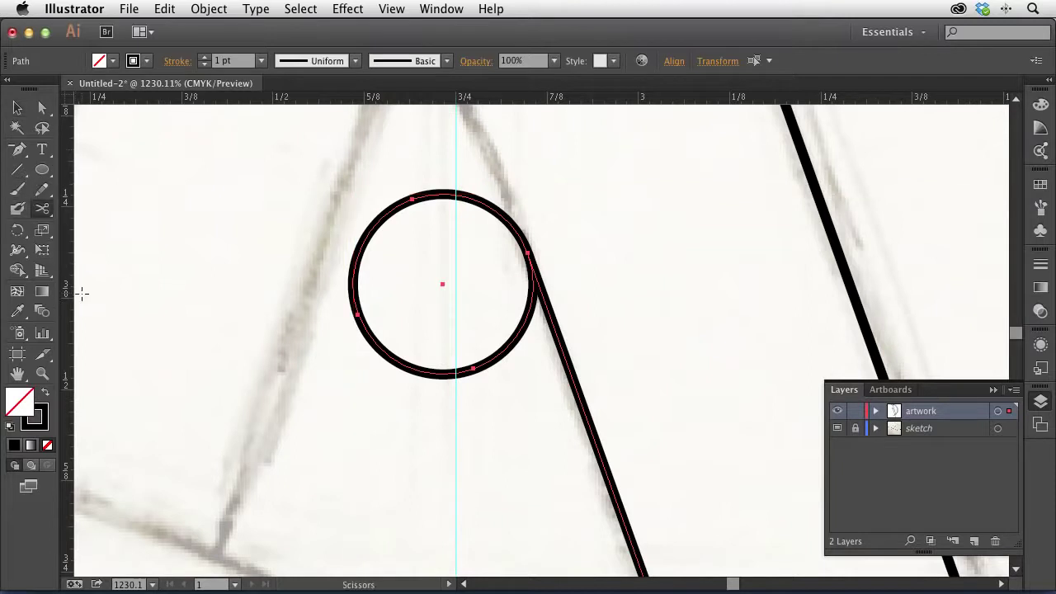
pyautogui.click(455, 195)
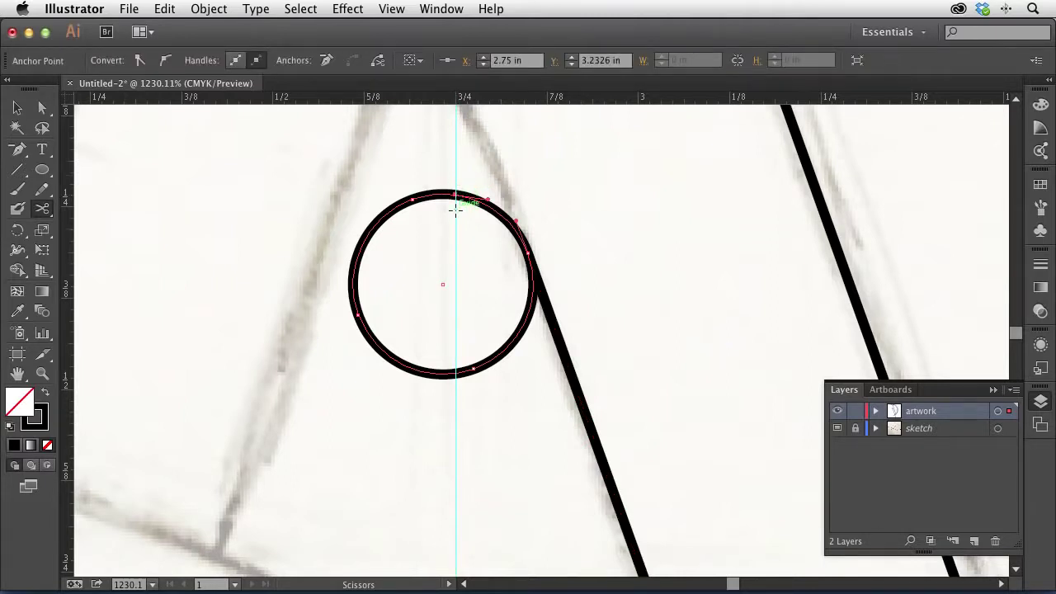
pyautogui.press('v')
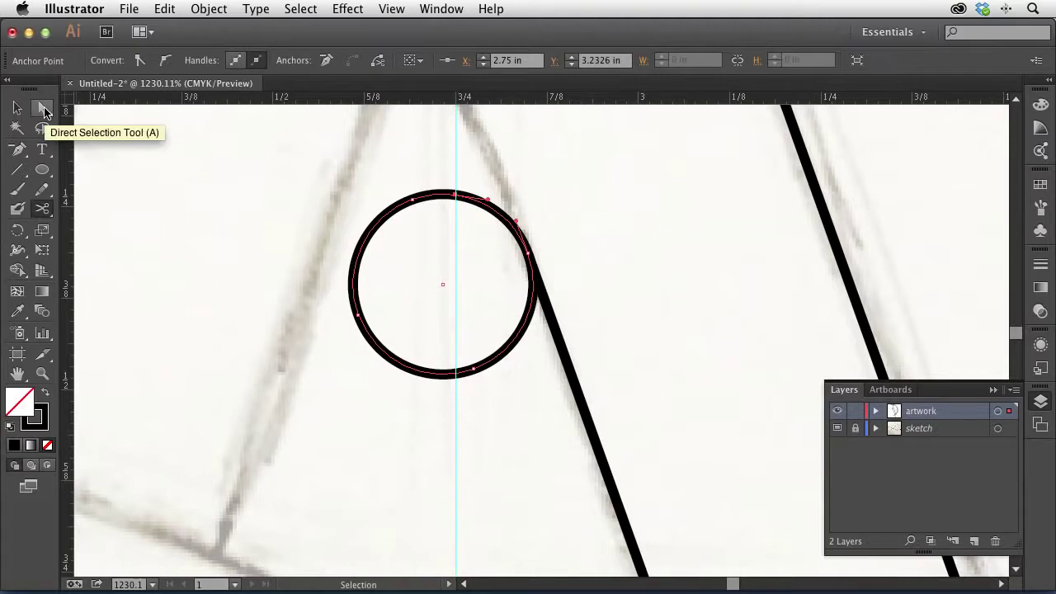
# Step: Delete the lower and left parts of the circle, keeping only the arc from the guide to the slanted line
pyautogui.click(43, 109)
pyautogui.moveTo(473, 369); pyautogui.dragTo(473, 368)
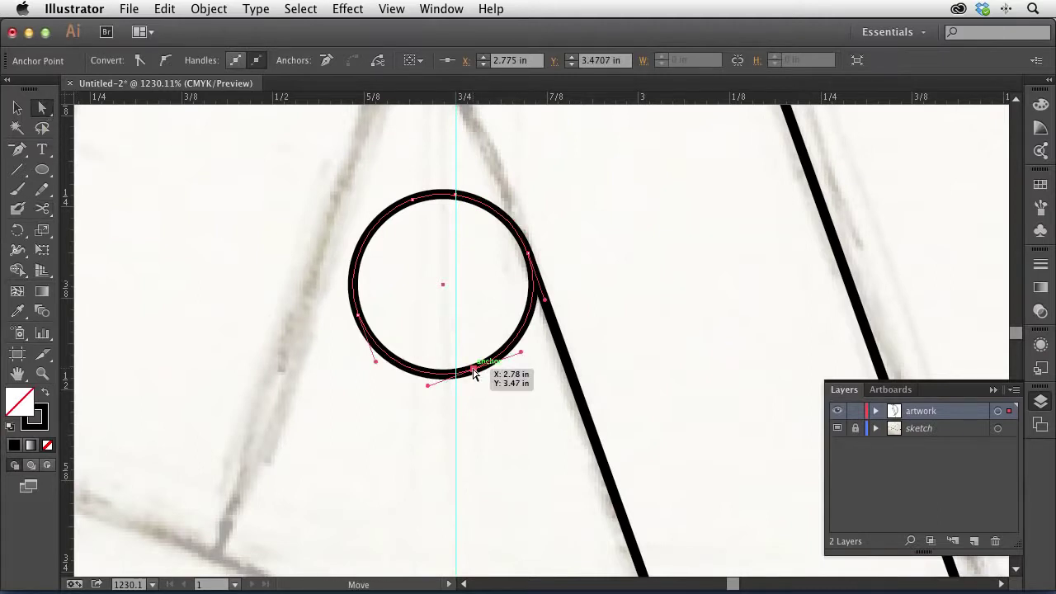
pyautogui.press('Delete')
pyautogui.click(370, 327)
pyautogui.click(357, 315)
pyautogui.press('Delete')
pyautogui.press('Delete')
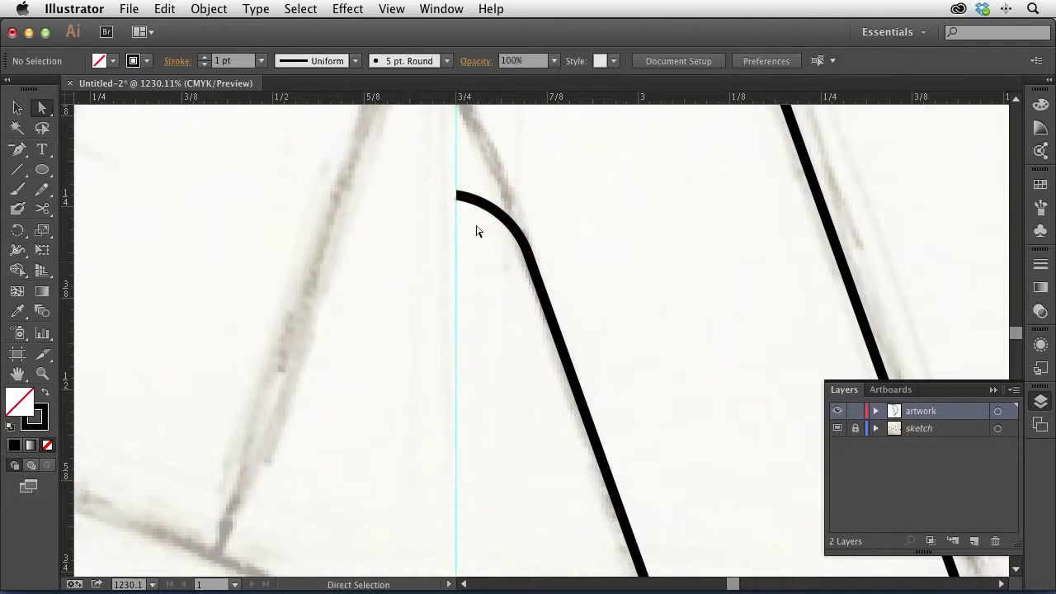
# Step: Join the rounded peak arc to the inner slanted line where their end points meet
pyautogui.click(519, 243)
pyautogui.moveTo(495, 241); pyautogui.dragTo(573, 278)
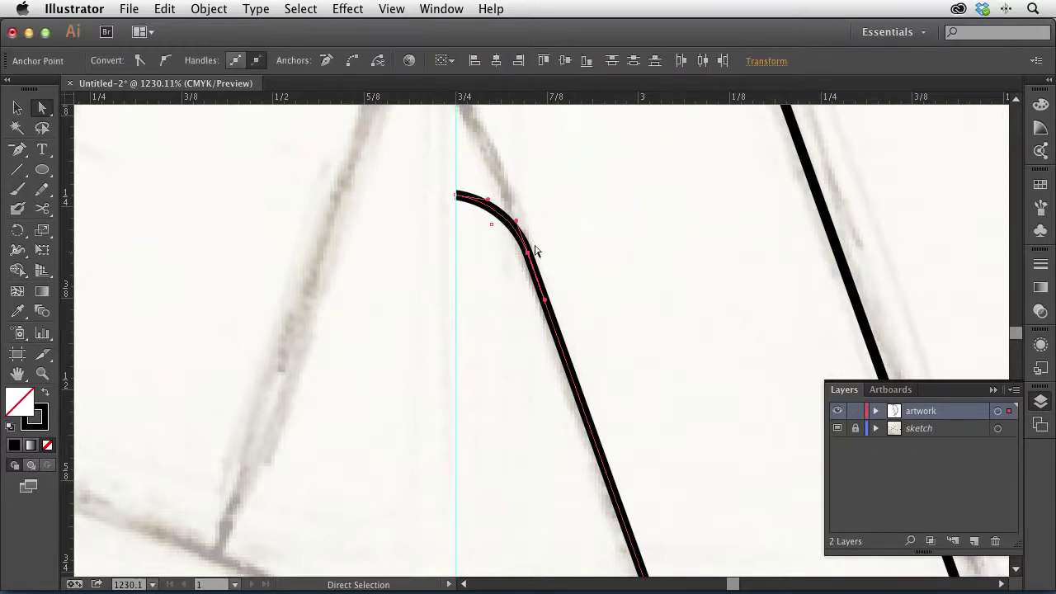
pyautogui.click(487, 276)
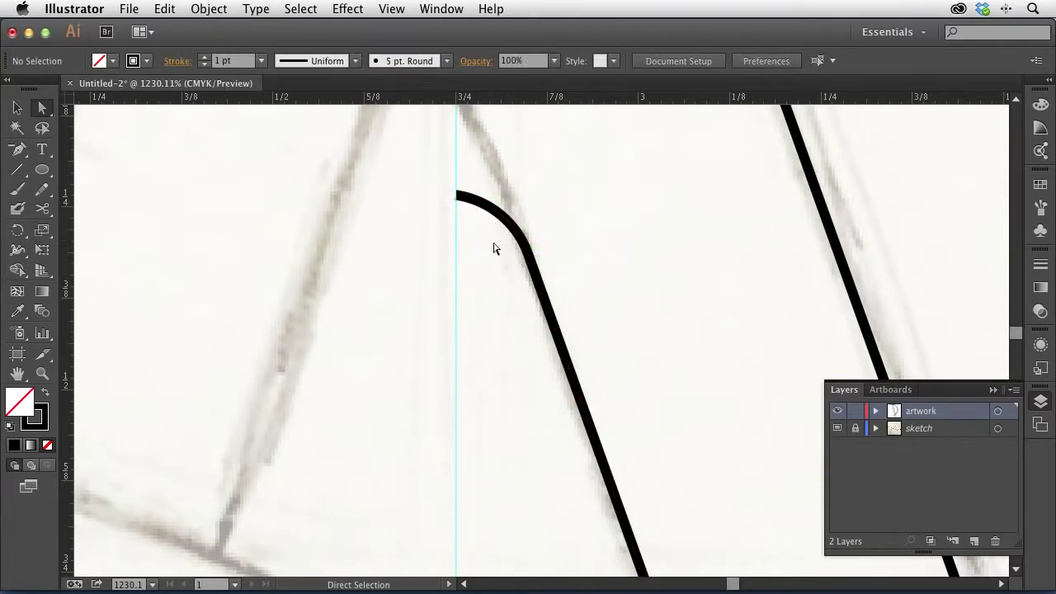
# Step: Trim the overhanging ends of the A's top line and outer slanted line at their crossing with Shape Builder
pyautogui.keyDown('alt'); pyautogui.scroll(-5, 492, 244); pyautogui.keyUp('alt')
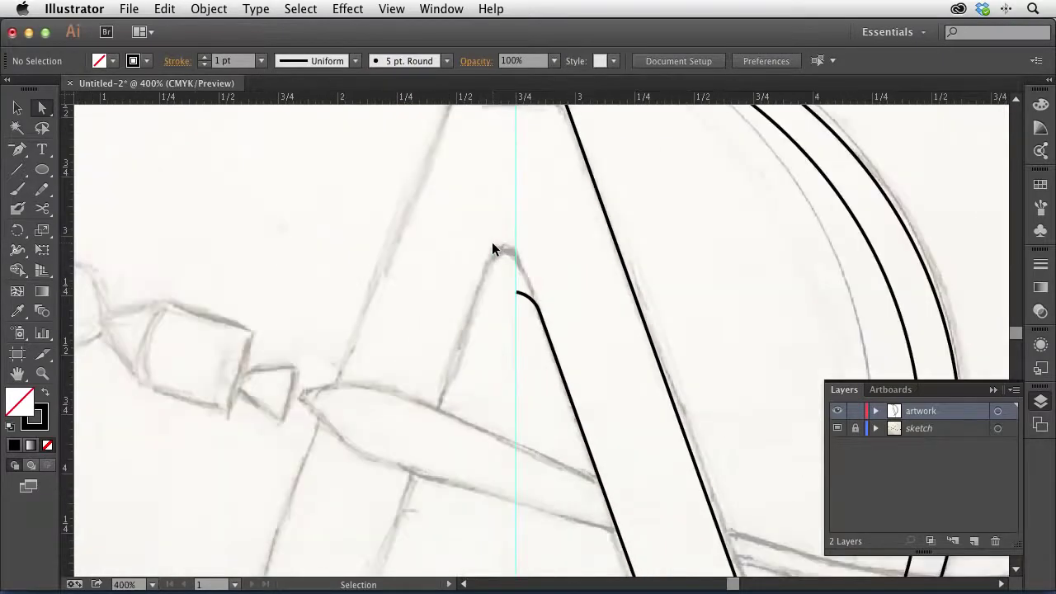
pyautogui.press('space')
pyautogui.moveTo(611, 356); pyautogui.dragTo(426, 377)
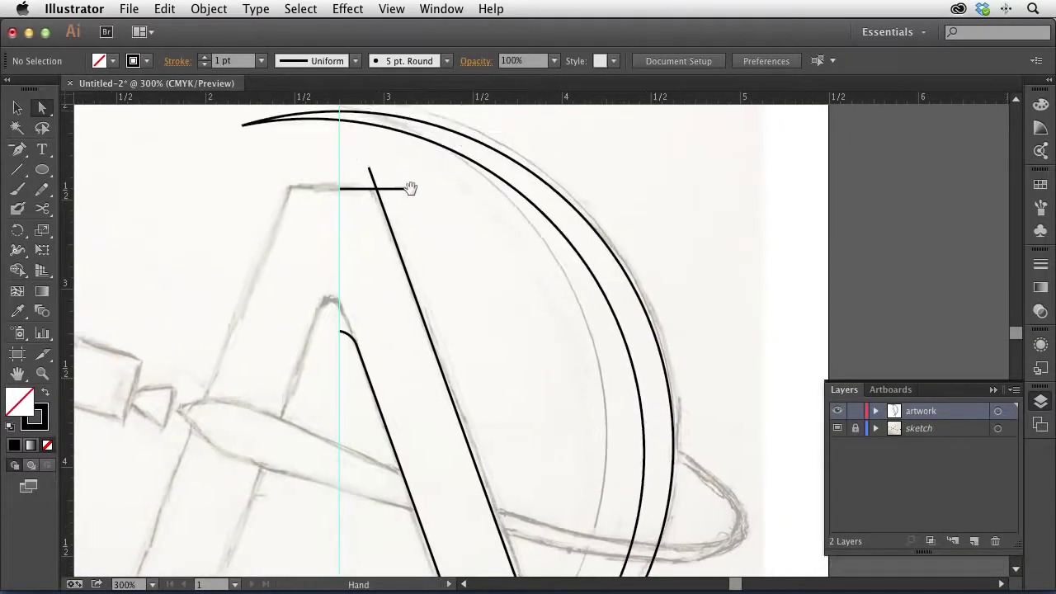
pyautogui.click(18, 107)
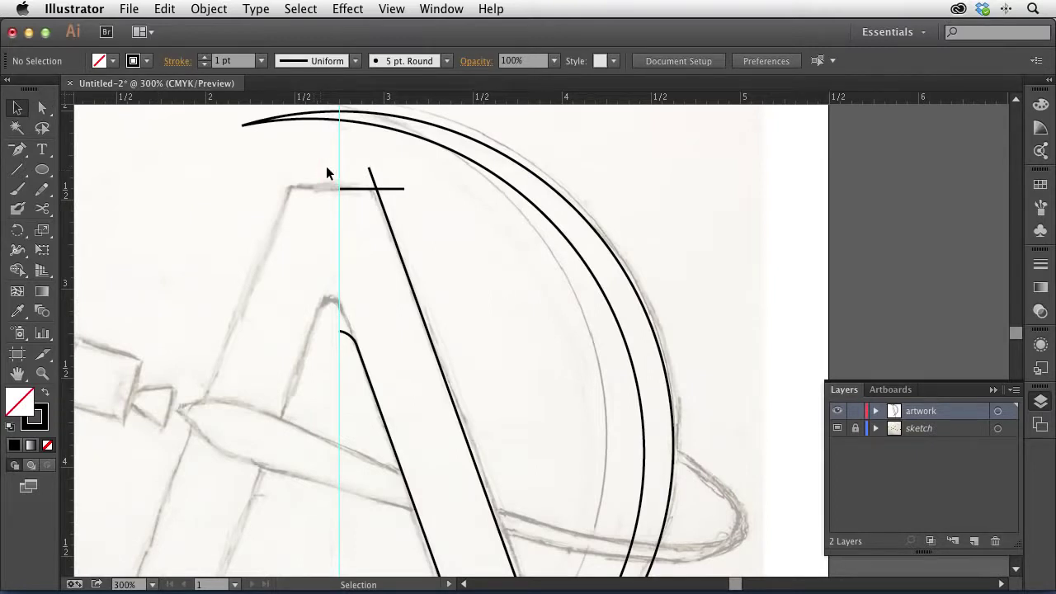
pyautogui.moveTo(293, 161); pyautogui.dragTo(439, 254)
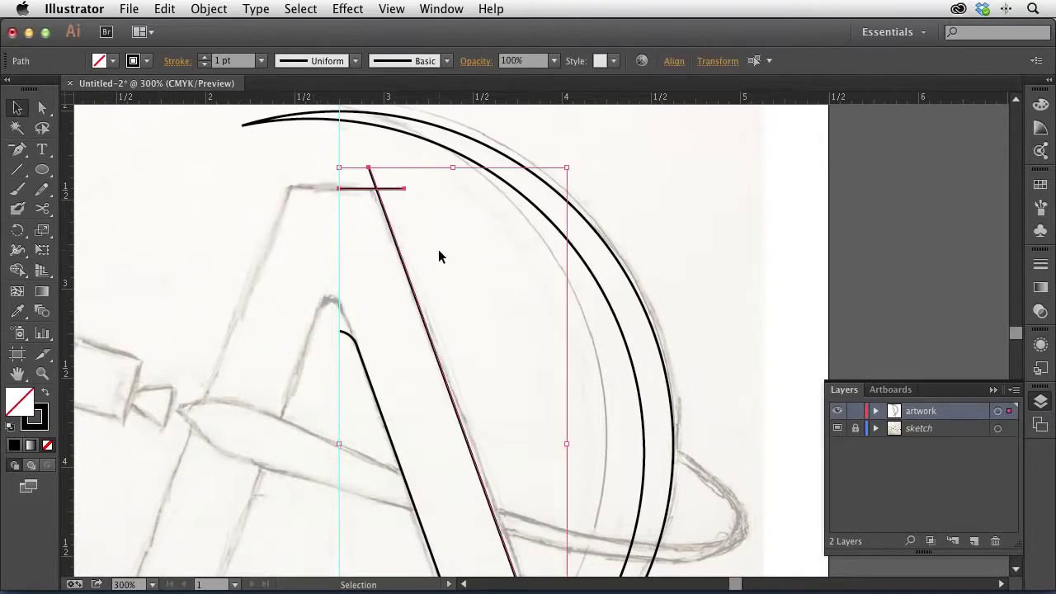
pyautogui.hotkey('shift', 'm')
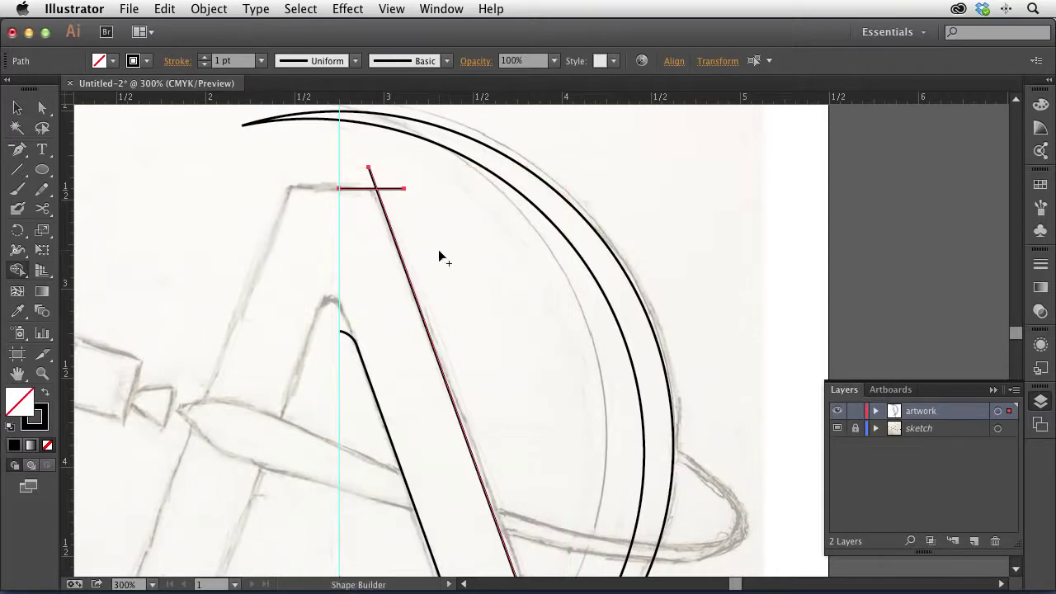
pyautogui.moveTo(359, 180); pyautogui.dragTo(392, 174)
pyautogui.press('v')
pyautogui.press('a')
pyautogui.click(161, 152)
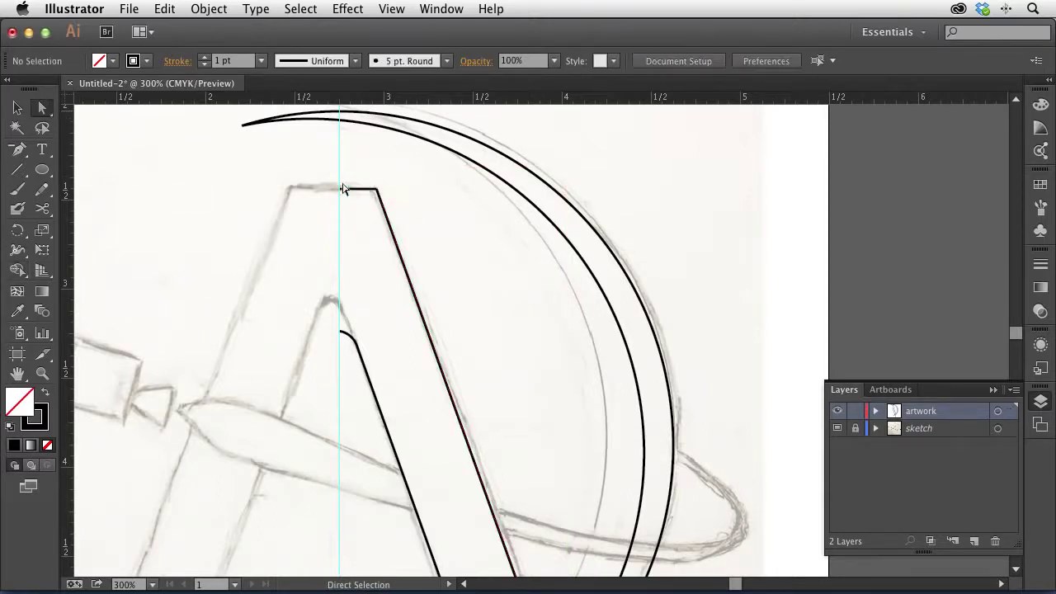
# Step: Join the A's top line and outer slanted line into one path at their shared corner
pyautogui.click(364, 192)
pyautogui.moveTo(363, 192); pyautogui.dragTo(404, 214)
pyautogui.click(373, 177)
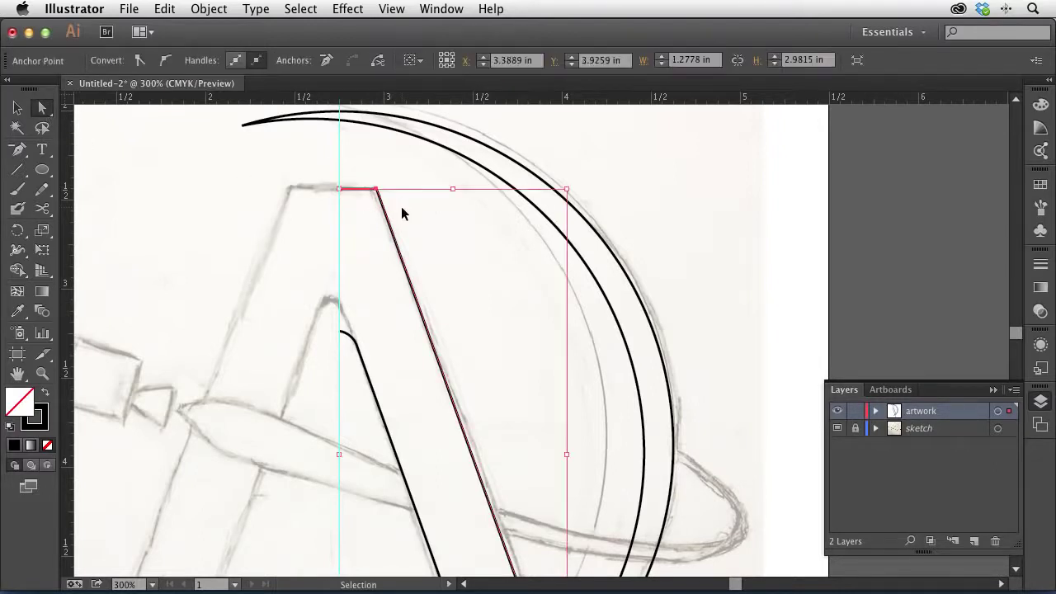
pyautogui.click(281, 202)
# Step: Draw the A's right foot with the Pen tool: a short horizontal line from the outer slanted line, curving up tangent to the inner one
pyautogui.moveTo(429, 310); pyautogui.dragTo(426, 283)
pyautogui.scroll(-5, 425, 283)
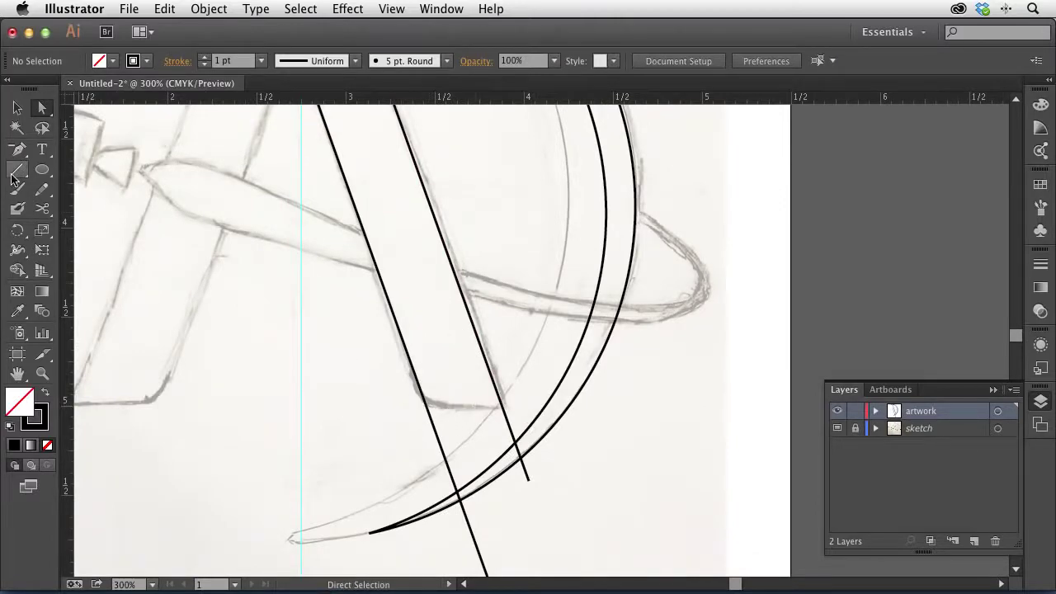
pyautogui.click(20, 150)
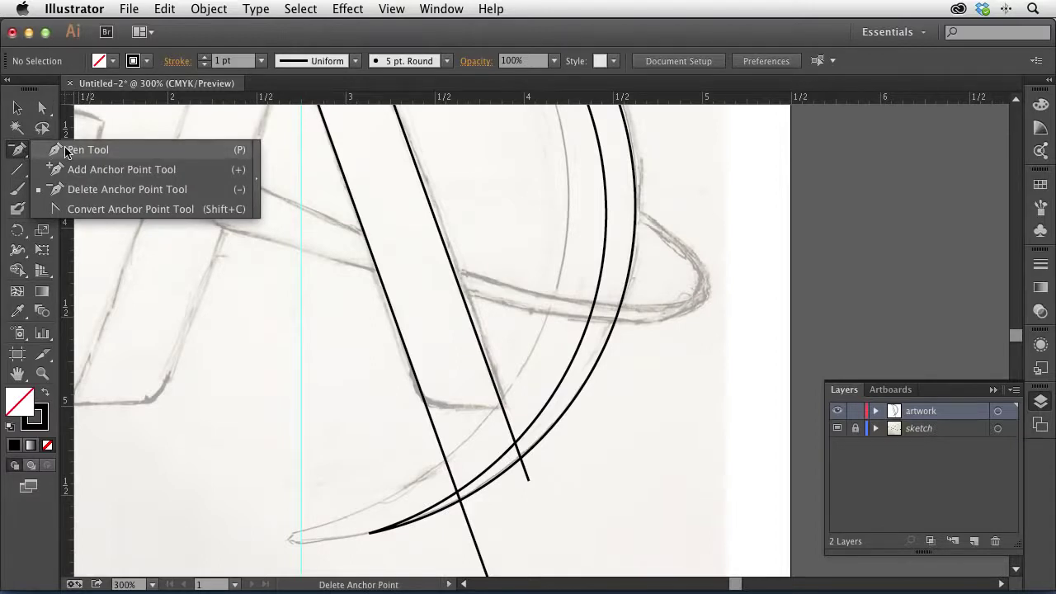
pyautogui.click(66, 150)
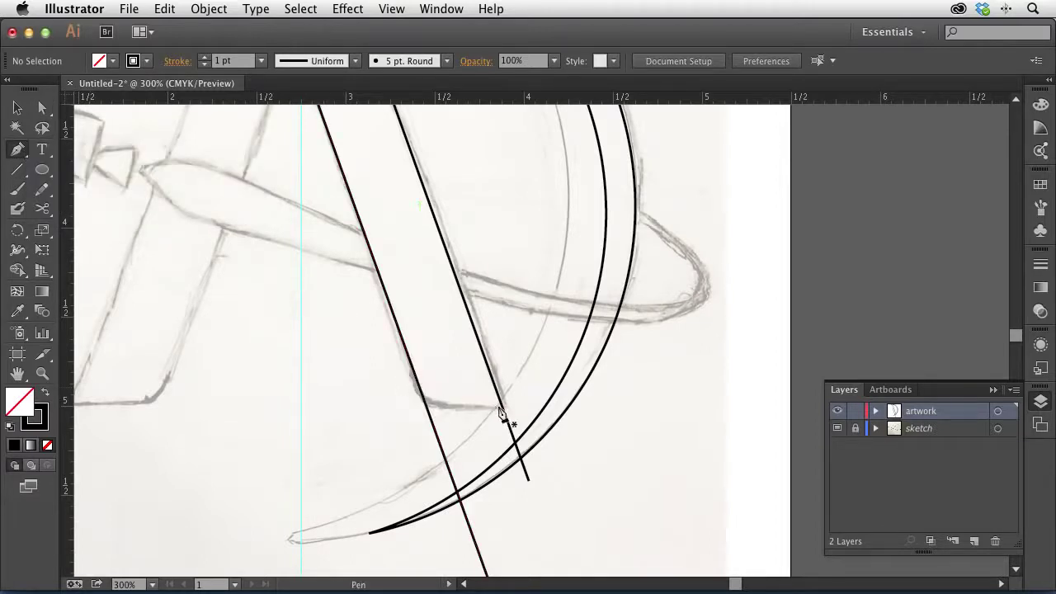
pyautogui.moveTo(502, 410); pyautogui.dragTo(465, 415)
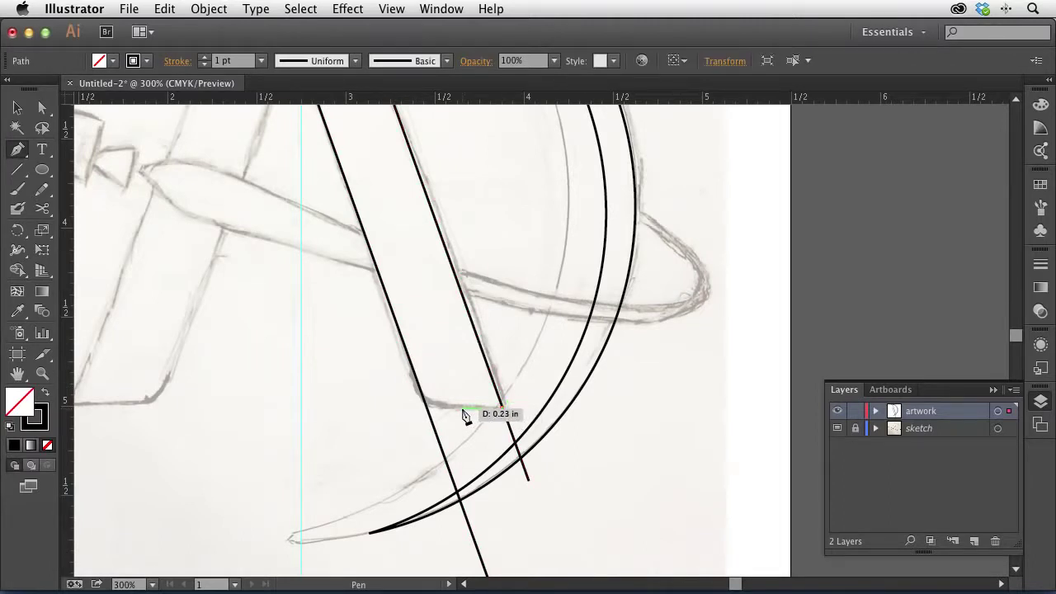
pyautogui.moveTo(464, 415); pyautogui.dragTo(469, 415)
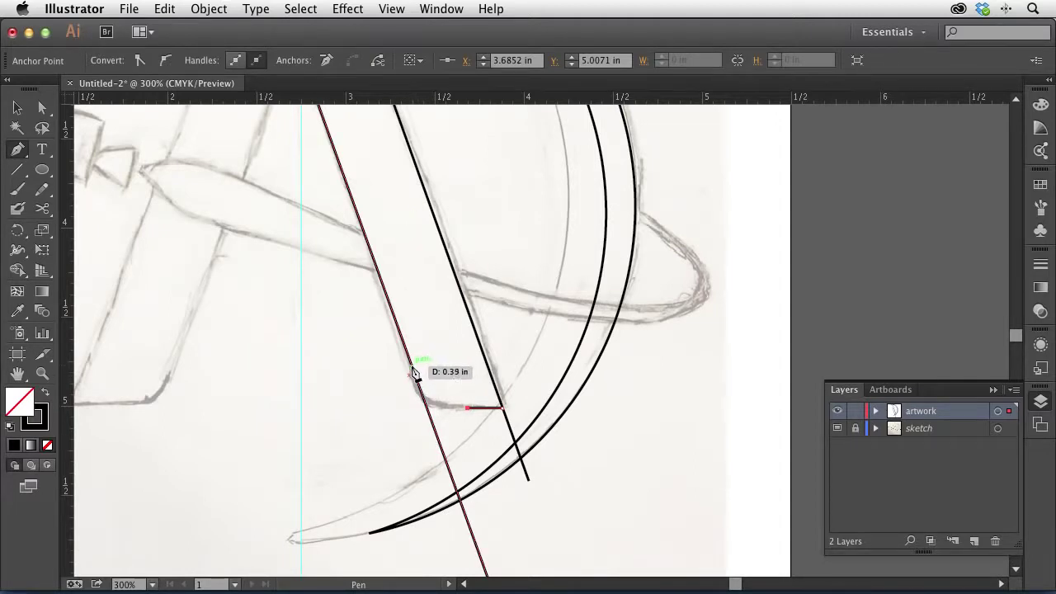
pyautogui.click(413, 369)
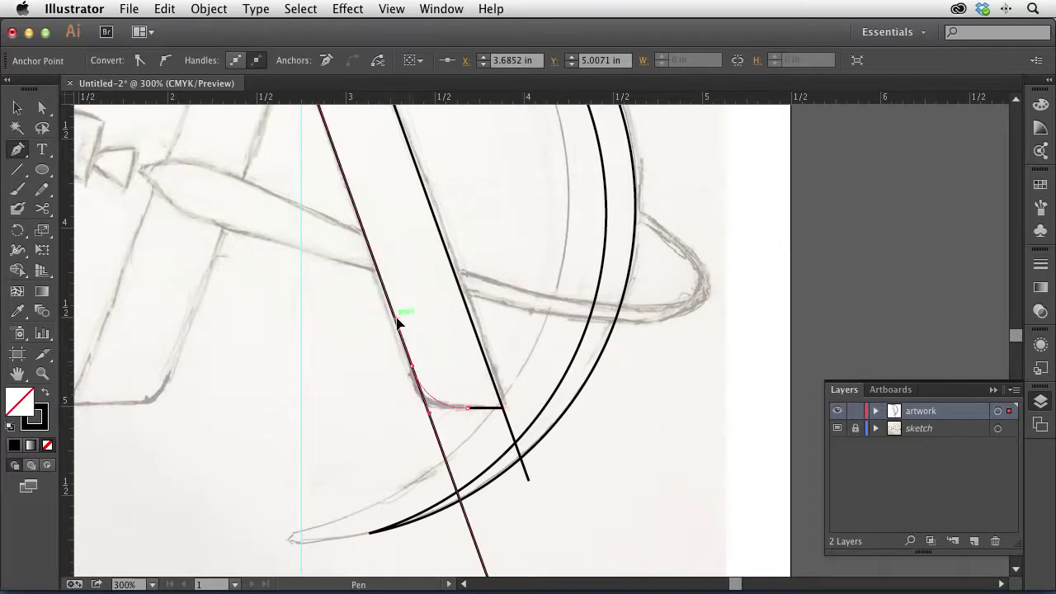
pyautogui.moveTo(396, 326); pyautogui.dragTo(399, 329)
pyautogui.moveTo(398, 329); pyautogui.dragTo(399, 330)
pyautogui.click(43, 107)
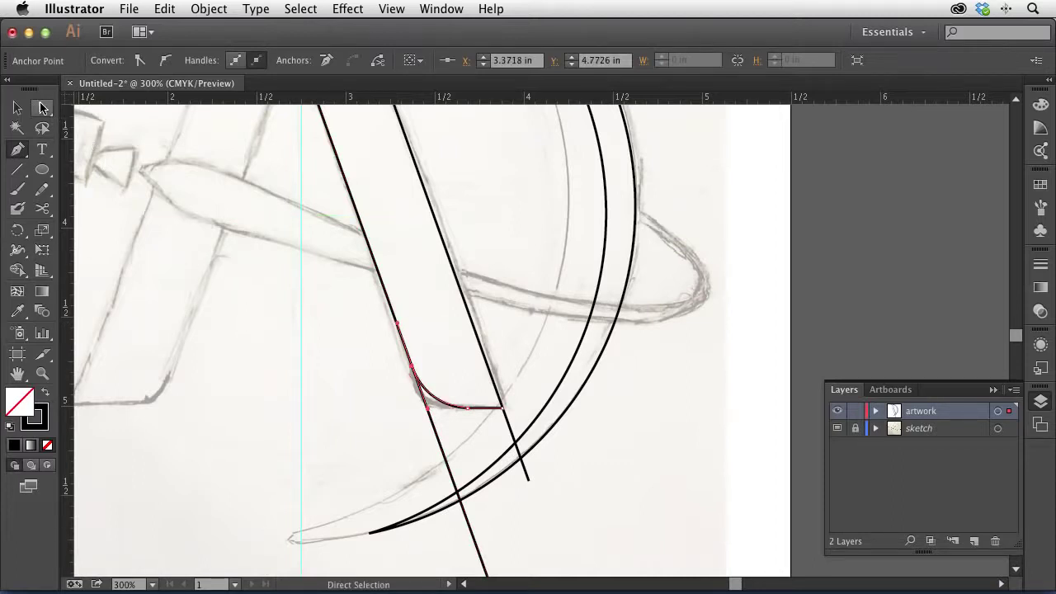
pyautogui.click(388, 366)
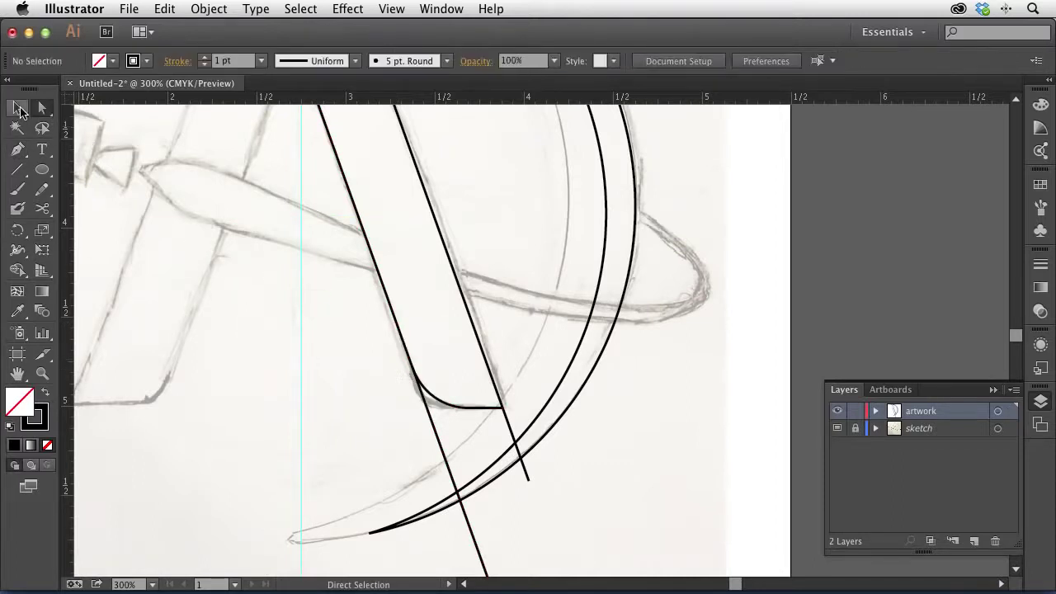
# Step: Trim the overhanging ends of the inner and outer slanted lines below the A's foot with Shape Builder
pyautogui.click(22, 108)
pyautogui.moveTo(350, 348); pyautogui.dragTo(521, 421)
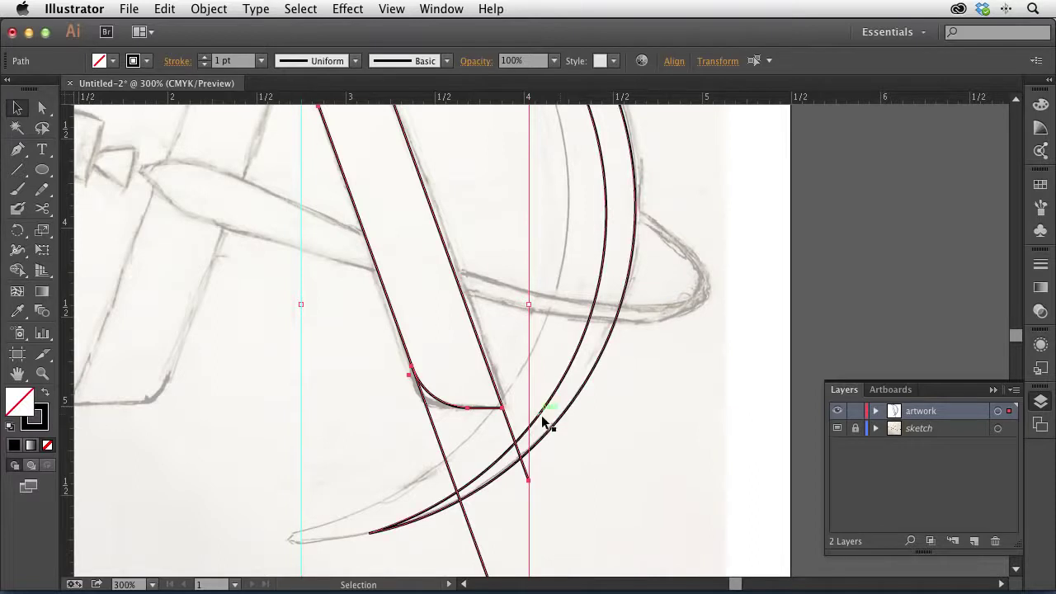
pyautogui.hotkey('shift', 'm')
pyautogui.moveTo(402, 451)
pyautogui.mouseDown()
pyautogui.moveTo(496, 452)
pyautogui.moveTo(500, 433)
pyautogui.moveTo(557, 417)
pyautogui.mouseUp()
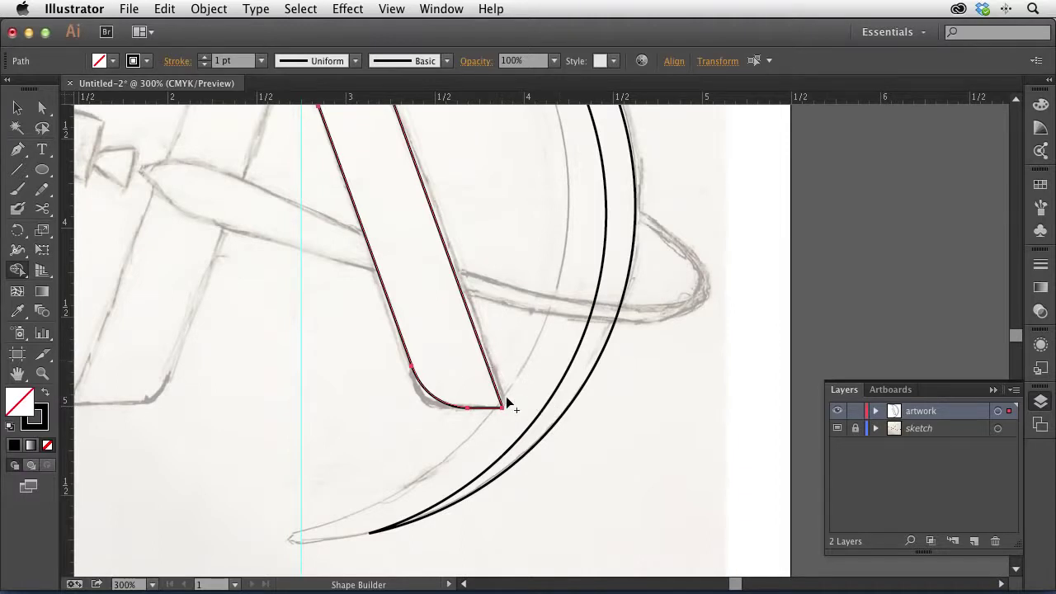
pyautogui.moveTo(515, 419); pyautogui.dragTo(324, 213)
# Step: Try moving the right half of the A onto the empty canvas beside the artboard, and undo the move
pyautogui.press('super+minus')
pyautogui.press('super+minus')
pyautogui.click(19, 108)
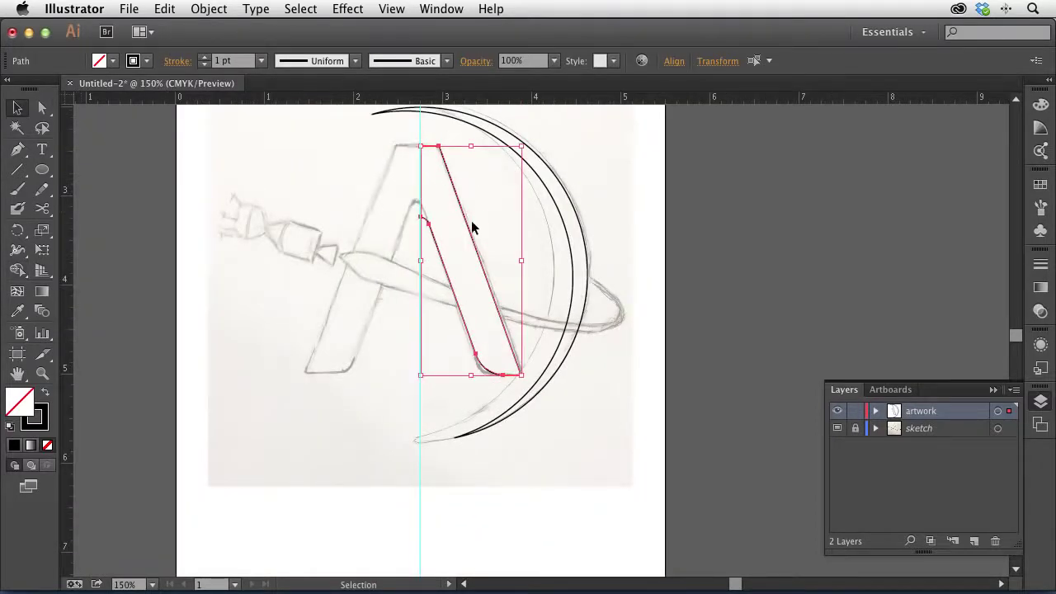
pyautogui.moveTo(471, 223); pyautogui.dragTo(762, 234)
pyautogui.click(725, 178)
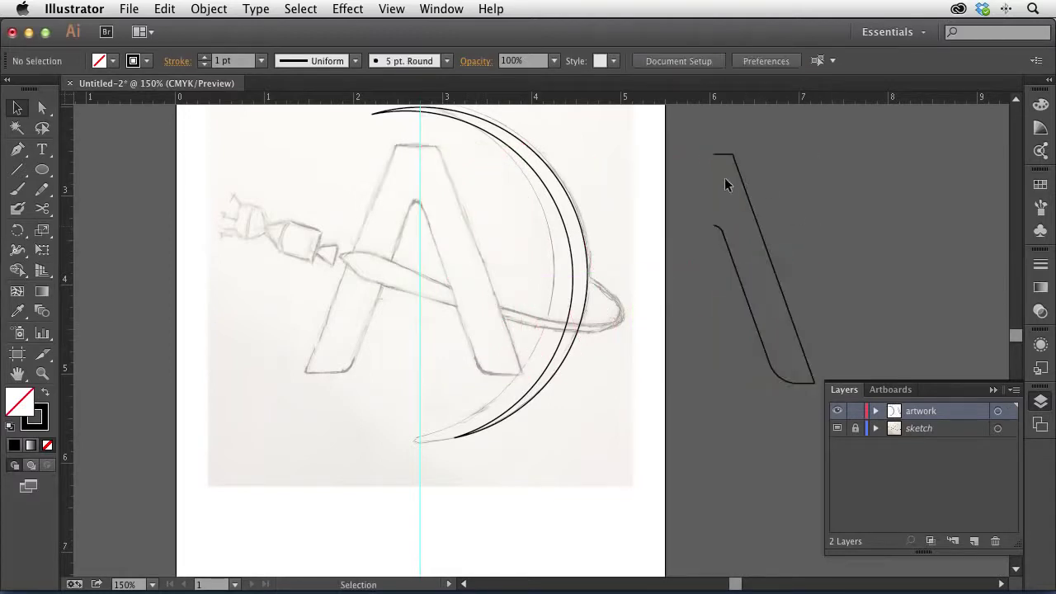
pyautogui.press('super+z')
pyautogui.press('super+z')
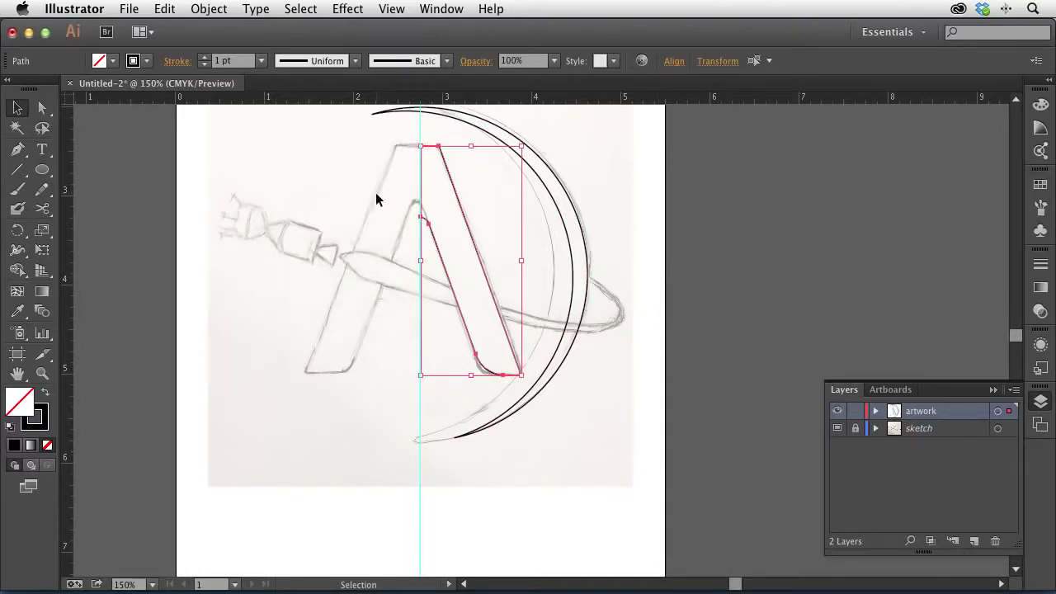
# Step: Reflect a copy of the half A at 90° across the vertical guide, using the top line's end point on the guide as origin
pyautogui.press('o')
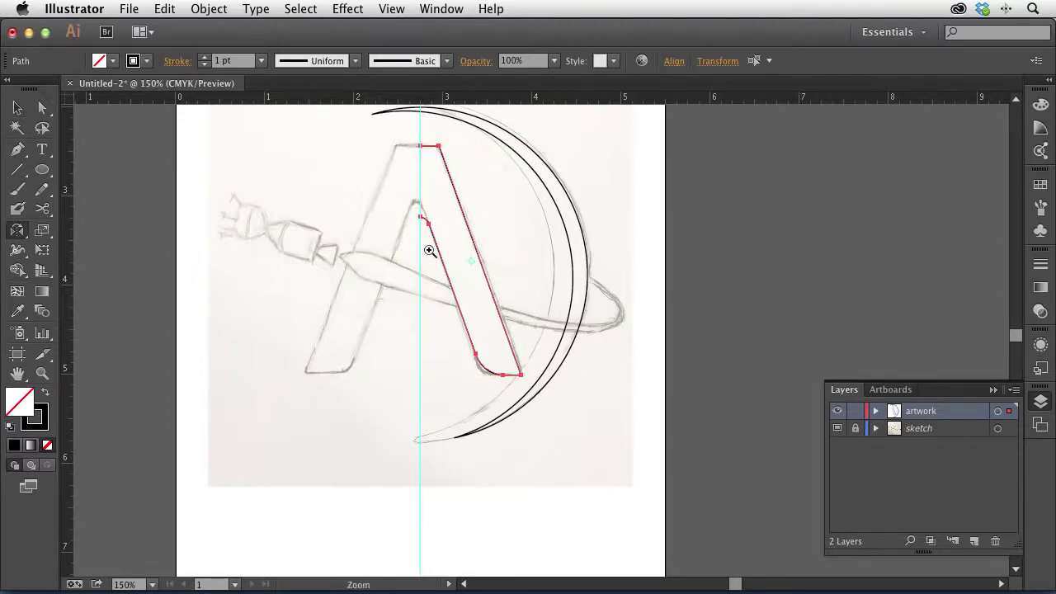
pyautogui.press('super+equal')
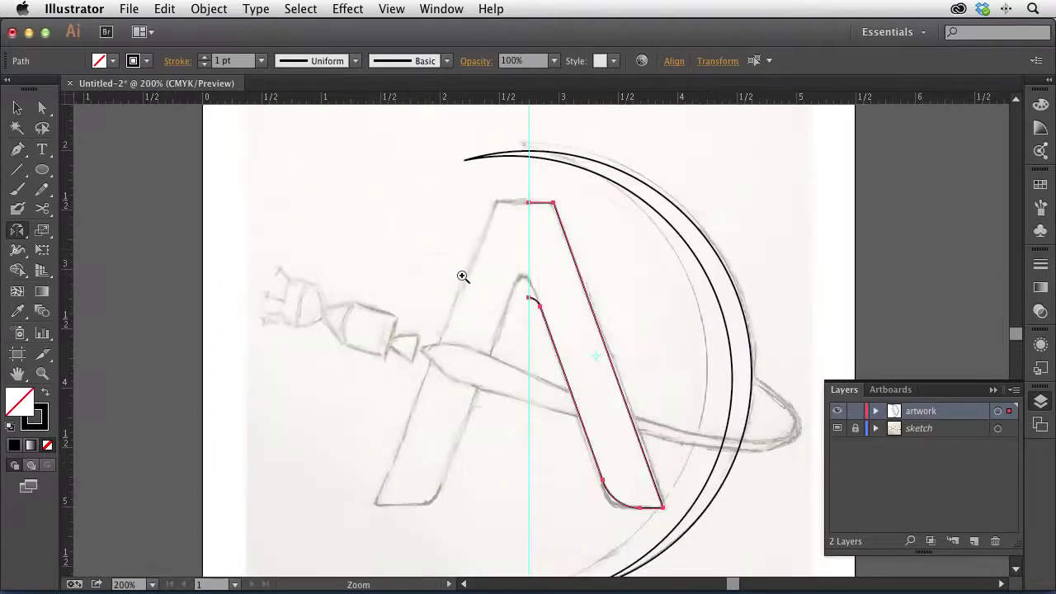
pyautogui.click(529, 203)
pyautogui.moveTo(392, 388)
pyautogui.mouseDown()
pyautogui.moveTo(401, 424)
pyautogui.moveTo(589, 502)
pyautogui.moveTo(667, 512)
pyautogui.mouseUp()
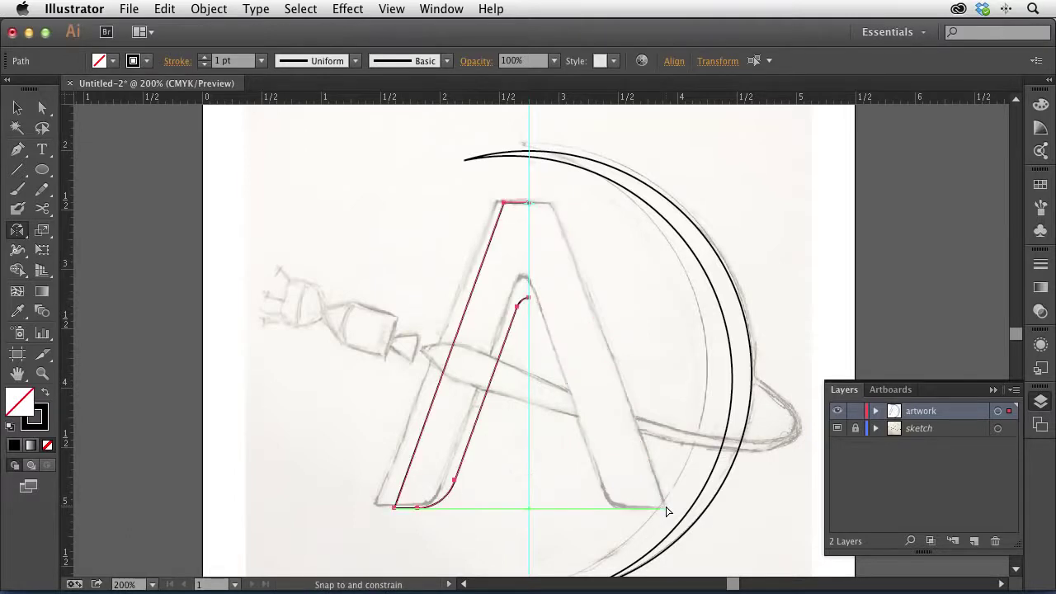
pyautogui.moveTo(665, 504); pyautogui.dragTo(551, 242)
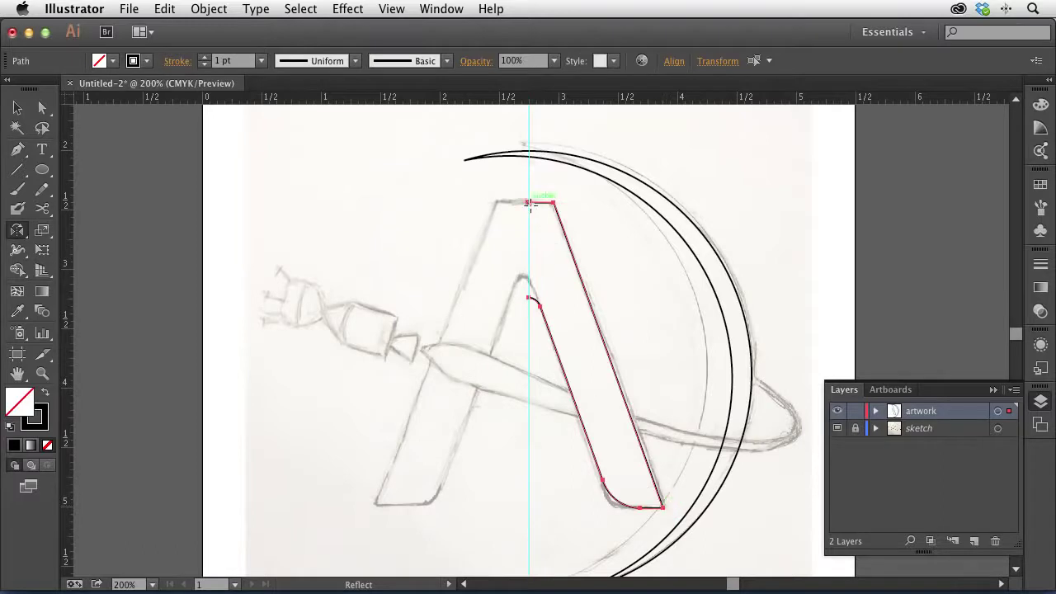
pyautogui.moveTo(460, 480)
pyautogui.mouseDown()
pyautogui.moveTo(484, 514)
pyautogui.moveTo(509, 524)
pyautogui.mouseUp()
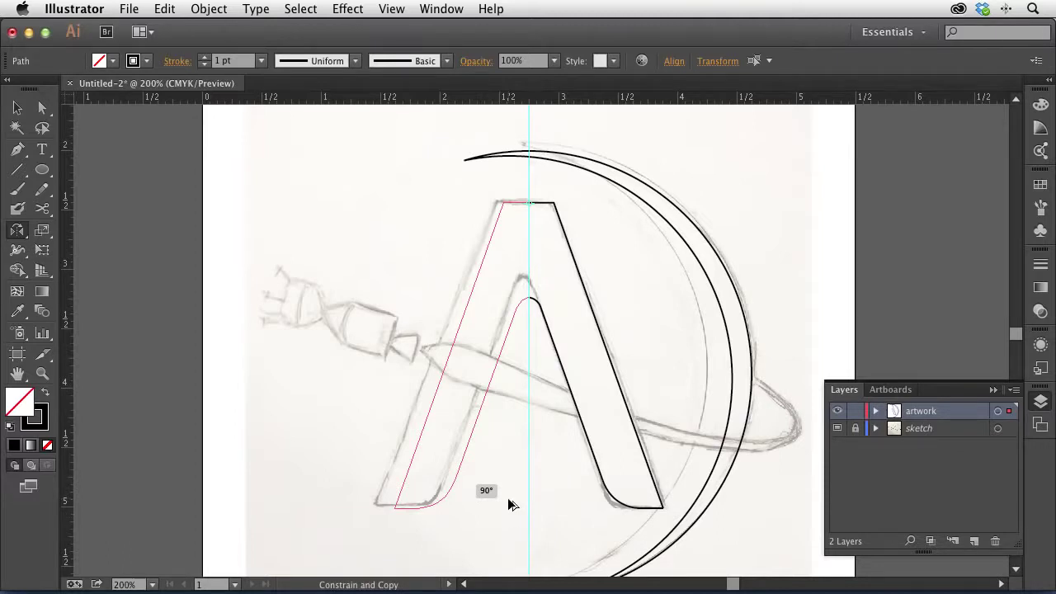
pyautogui.moveTo(509, 498); pyautogui.dragTo(506, 445)
pyautogui.click(17, 109)
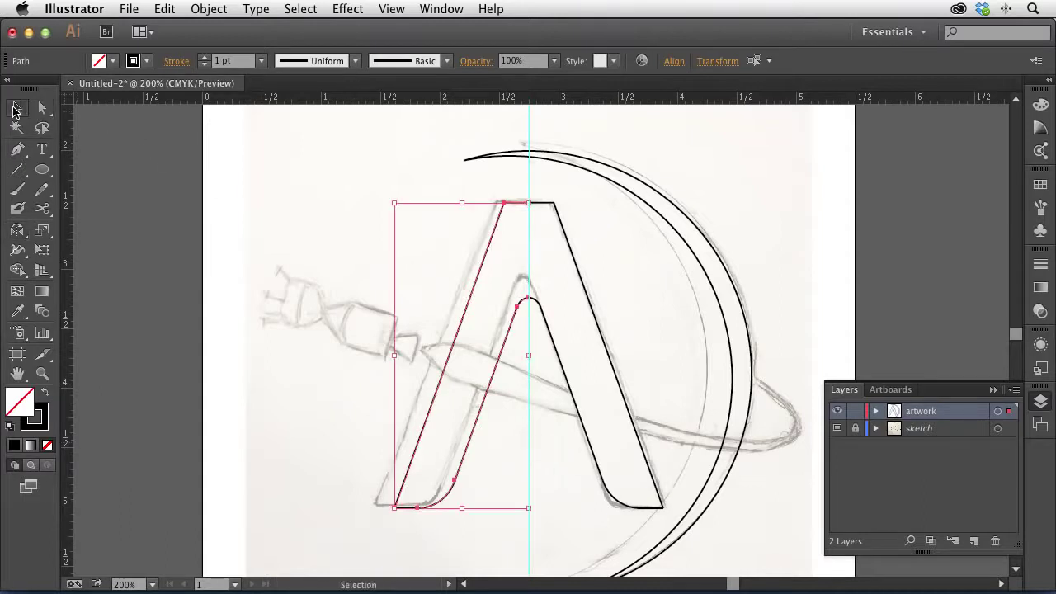
pyautogui.click(419, 182)
pyautogui.moveTo(450, 220); pyautogui.dragTo(624, 286)
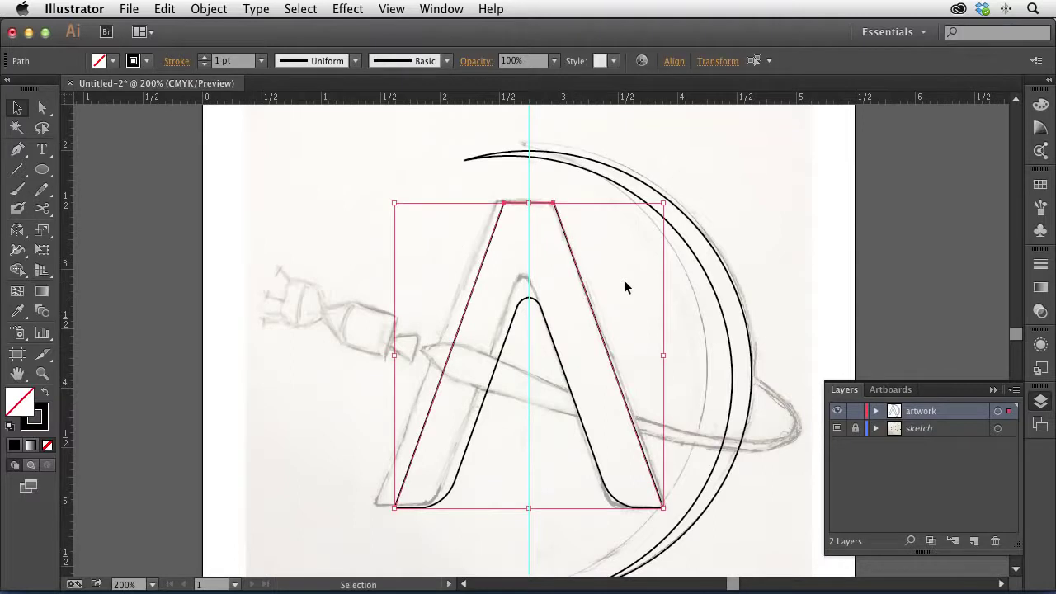
pyautogui.click(680, 301)
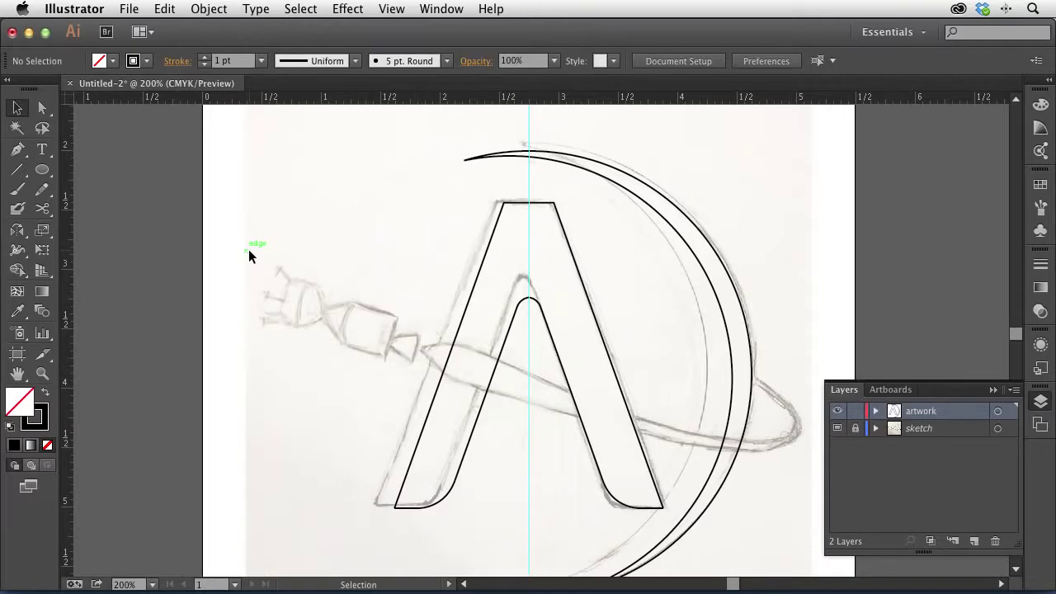
# Step: Draw a wide ellipse from the centre of the A and rotate it clockwise to follow the sketched orbit trail
pyautogui.click(41, 170)
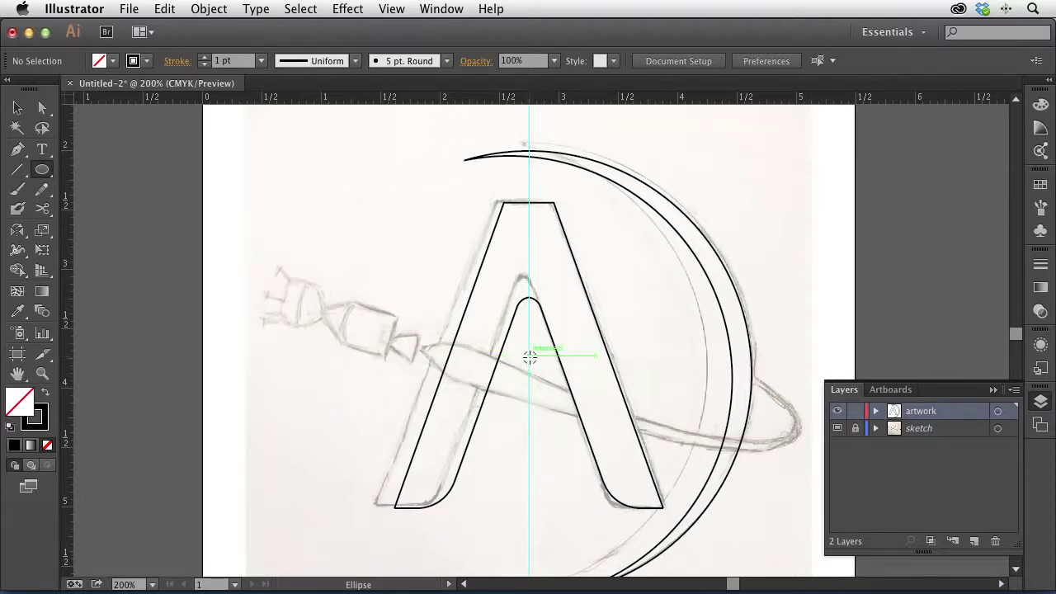
pyautogui.moveTo(529, 357); pyautogui.dragTo(806, 429)
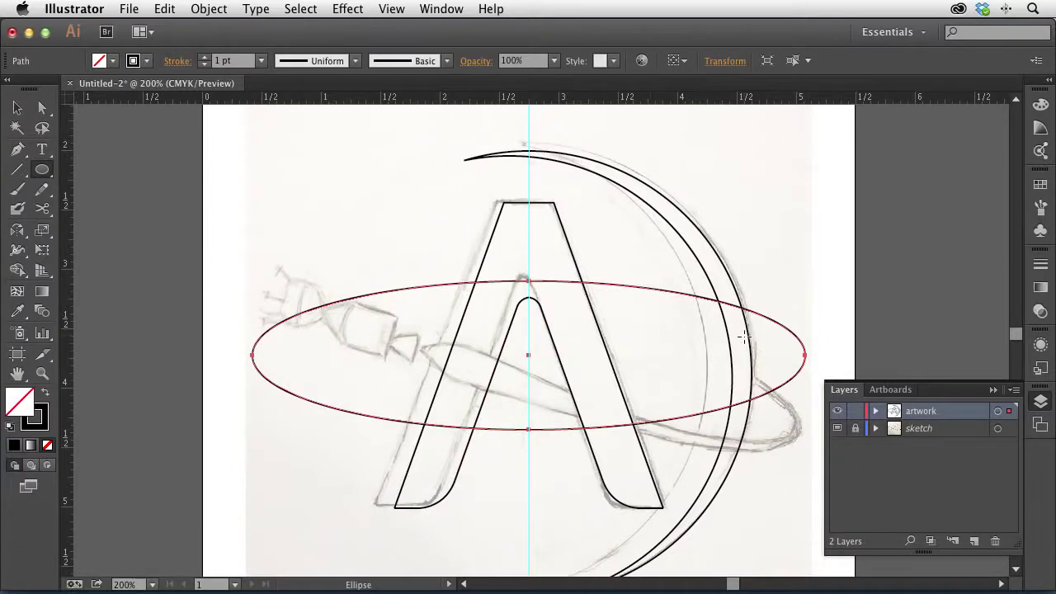
pyautogui.press('r')
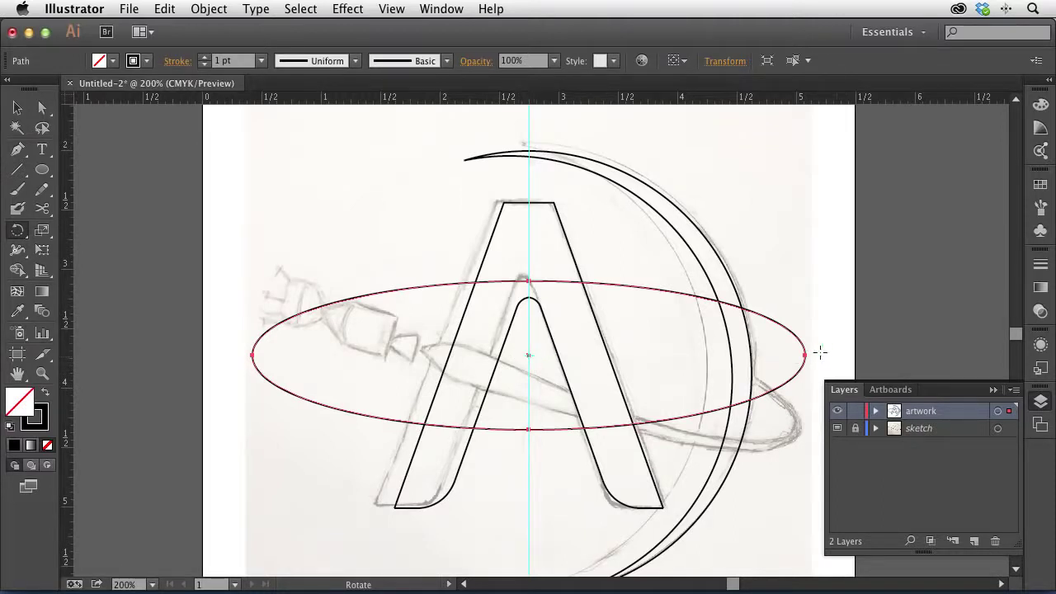
pyautogui.moveTo(825, 358); pyautogui.dragTo(819, 449)
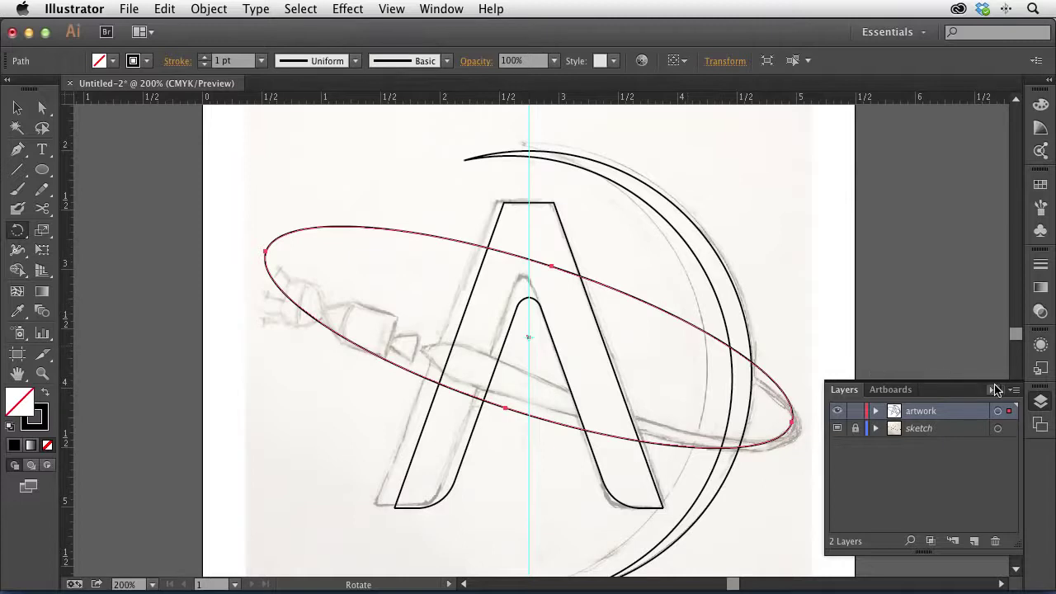
pyautogui.click(994, 391)
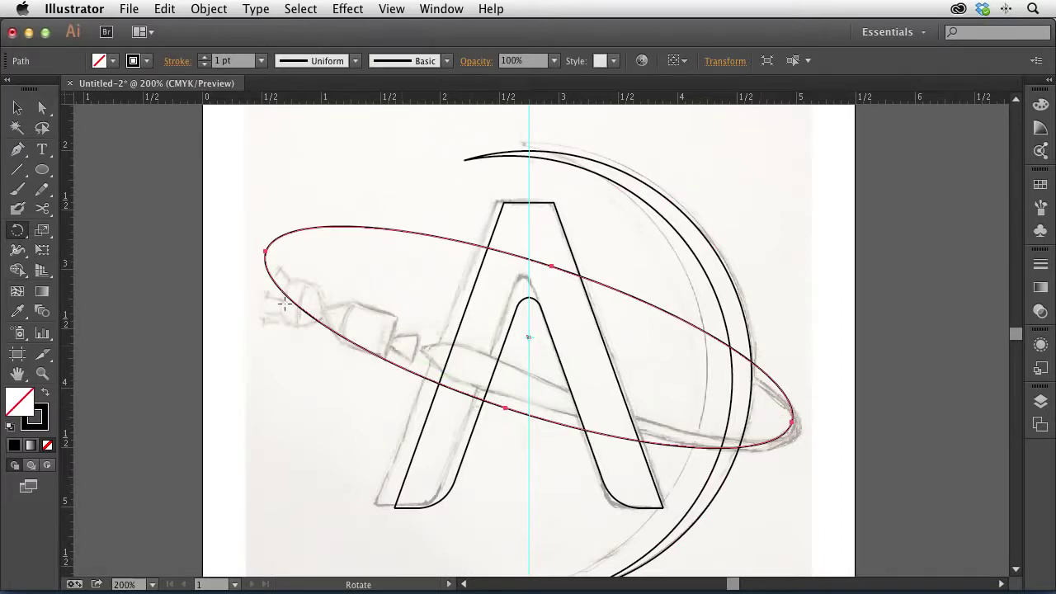
# Step: Rotate a copy of the ellipse by about 3° clockwise around its right end anchor, and repeat the transformation for a third ellipse
pyautogui.press('v')
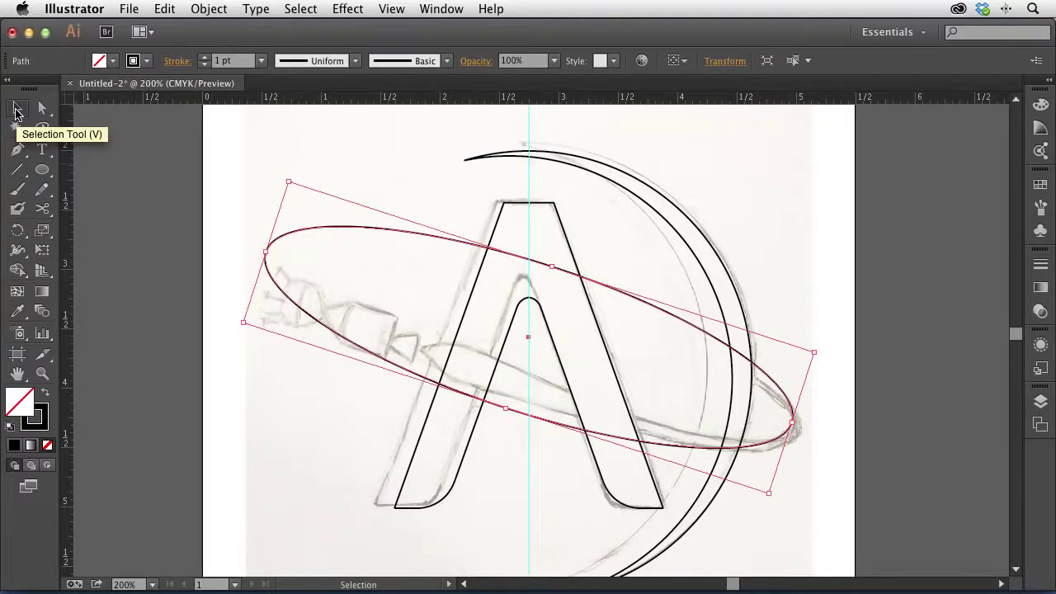
pyautogui.press('r')
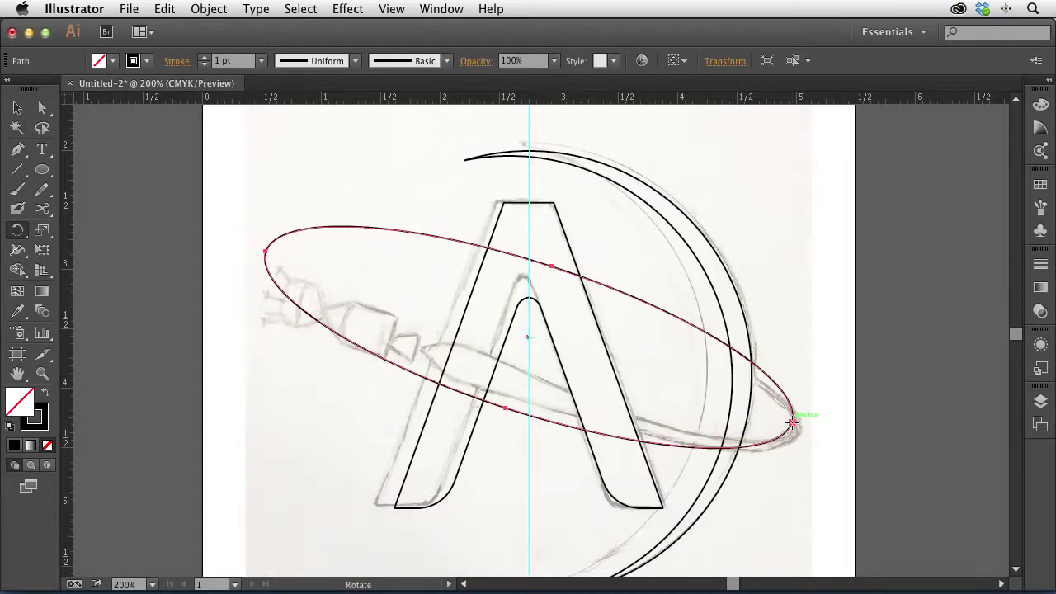
pyautogui.click(792, 422)
pyautogui.moveTo(266, 251); pyautogui.dragTo(280, 232)
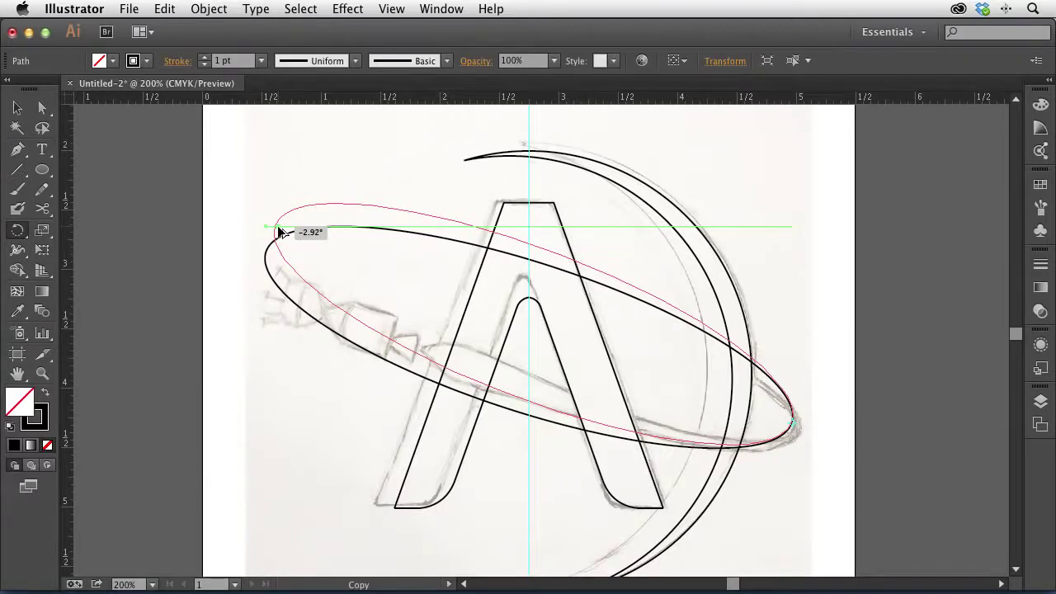
pyautogui.moveTo(281, 233); pyautogui.dragTo(290, 205)
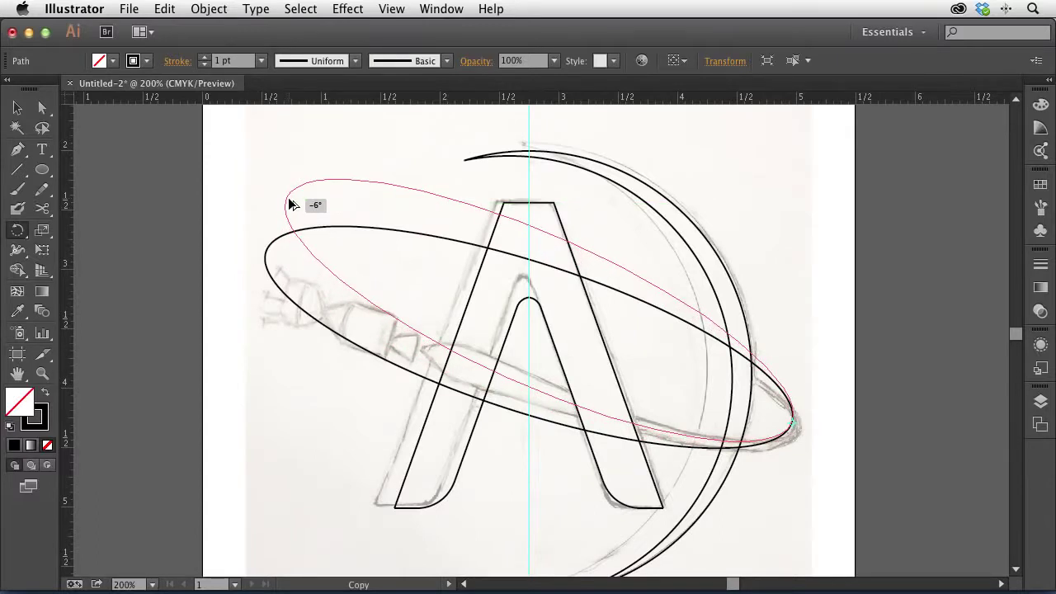
pyautogui.moveTo(290, 204); pyautogui.dragTo(276, 227)
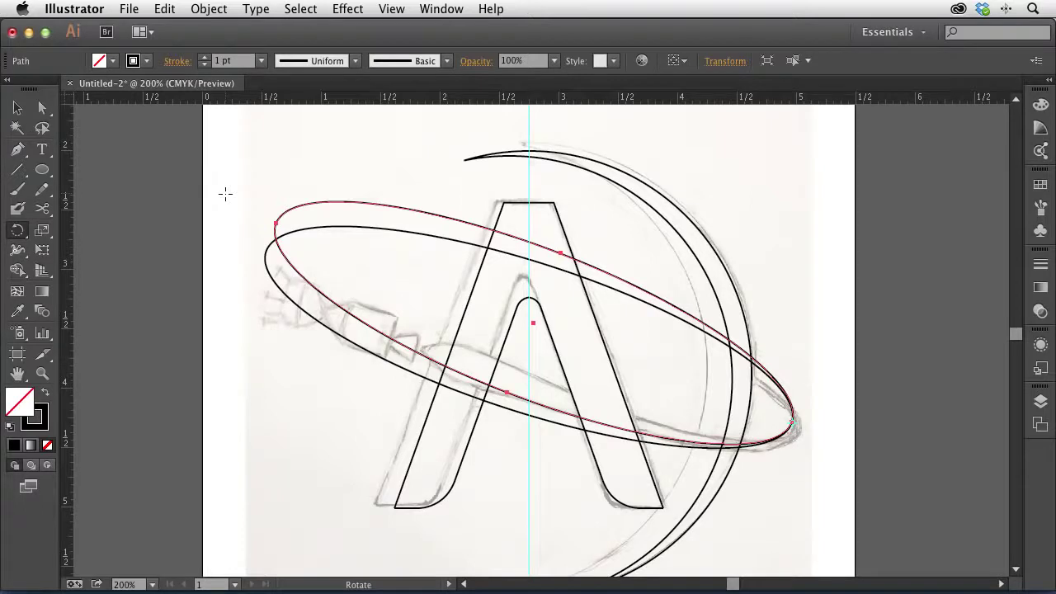
pyautogui.press('super+d')
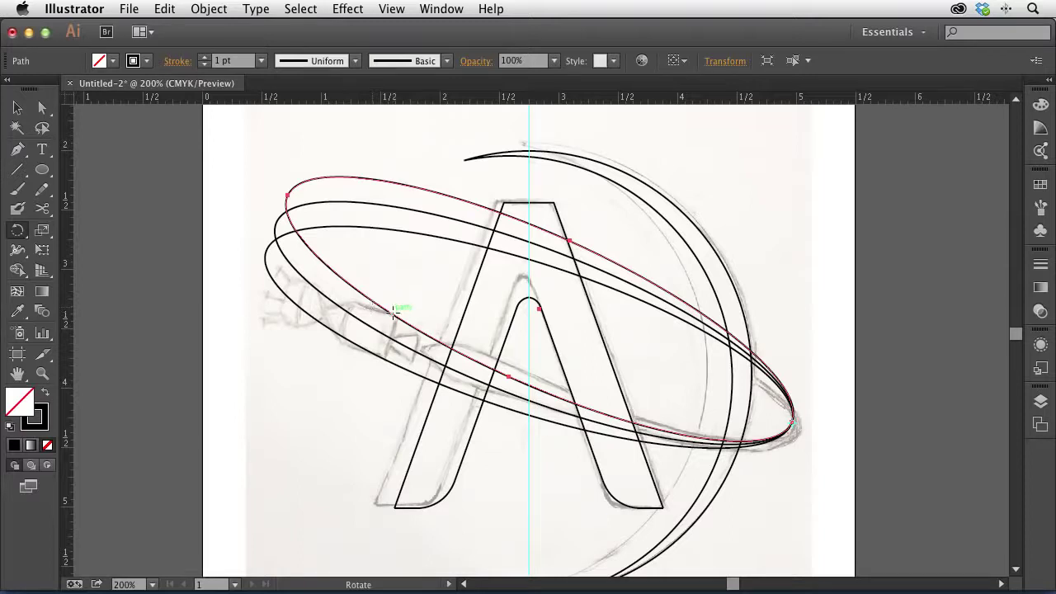
# Step: Draw a zigzag cutting path with the Pen tool across the ellipses, marking the trail's pointed tip on the A's left leg and its end at the crescent
pyautogui.moveTo(425, 347); pyautogui.dragTo(404, 353)
pyautogui.click(18, 149)
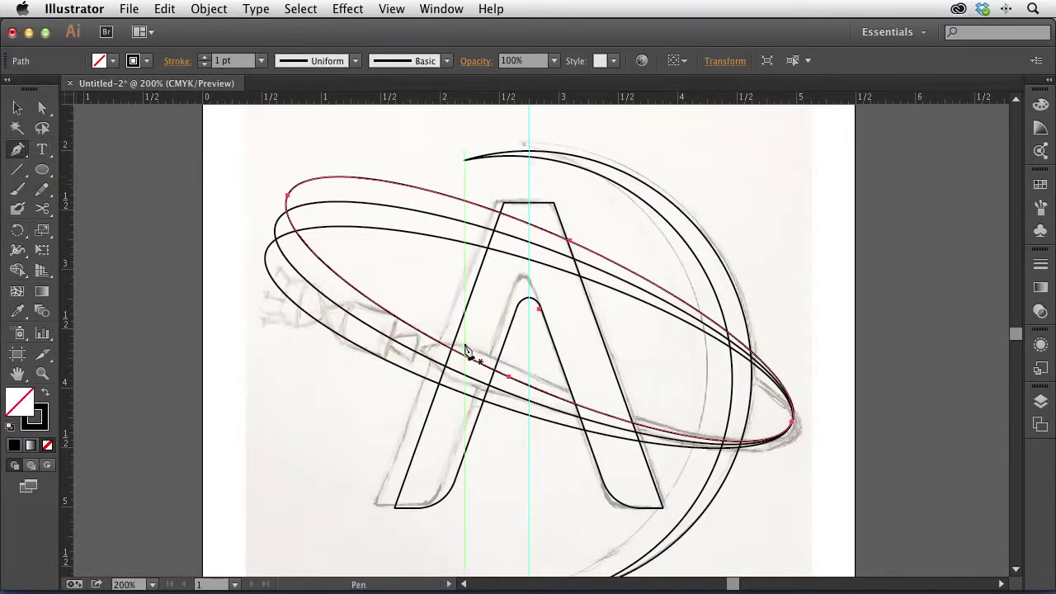
pyautogui.moveTo(464, 337); pyautogui.dragTo(419, 355)
pyautogui.moveTo(437, 402)
pyautogui.mouseDown()
pyautogui.moveTo(467, 402)
pyautogui.moveTo(475, 366)
pyautogui.moveTo(433, 354)
pyautogui.moveTo(450, 412)
pyautogui.moveTo(424, 393)
pyautogui.moveTo(428, 367)
pyautogui.moveTo(442, 394)
pyautogui.mouseUp()
pyautogui.moveTo(439, 396); pyautogui.dragTo(457, 367)
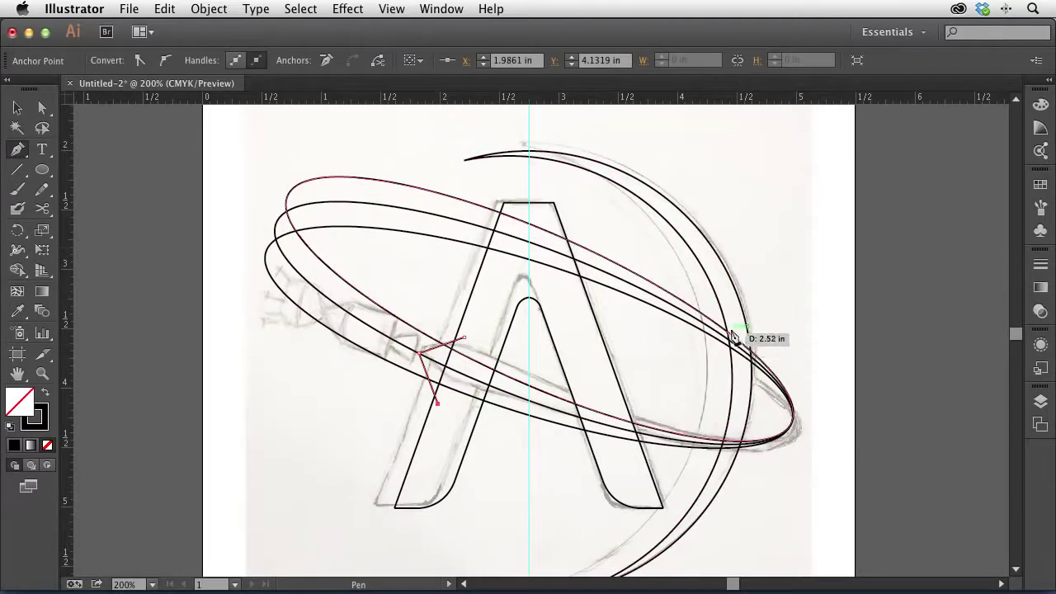
pyautogui.moveTo(737, 328); pyautogui.dragTo(747, 375)
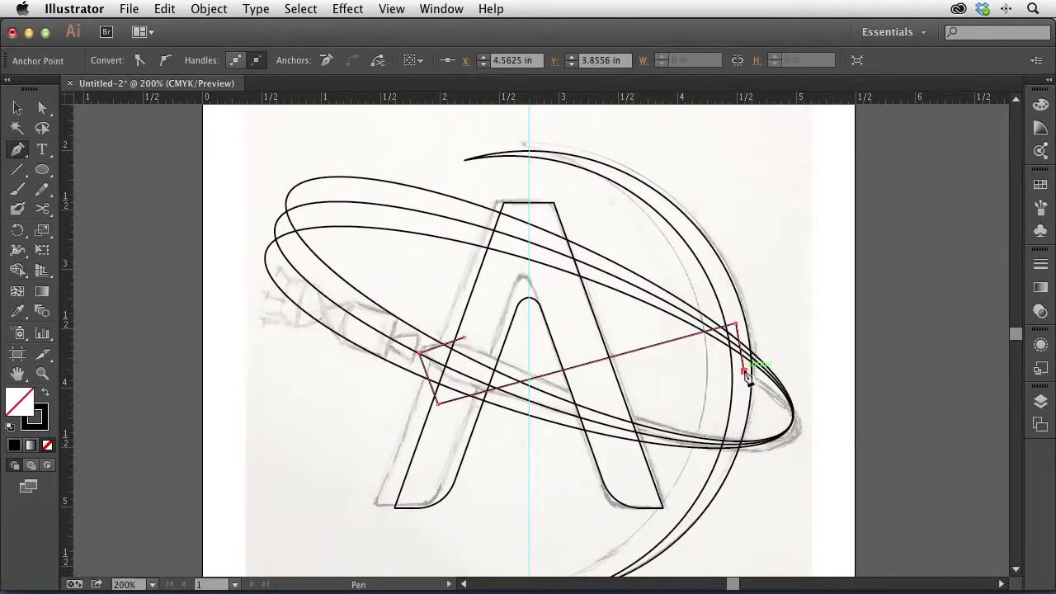
# Step: Undo the zigzag path's extension to the crescent and draw a separate short, near-vertical cutting line across the ellipses there
pyautogui.press('super+z')
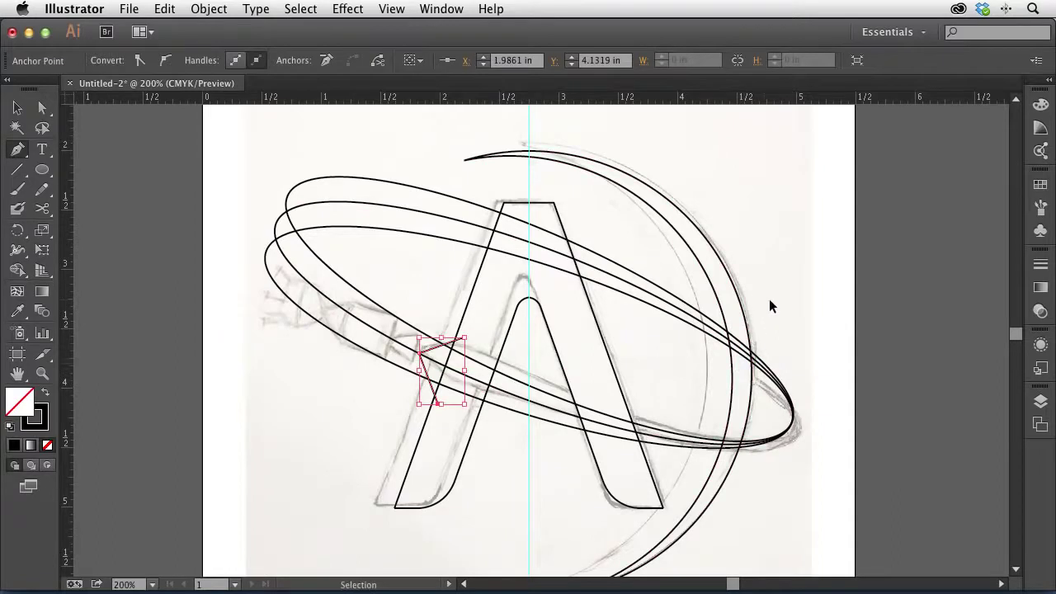
pyautogui.keyDown('super'); pyautogui.click(771, 302); pyautogui.keyUp('super')
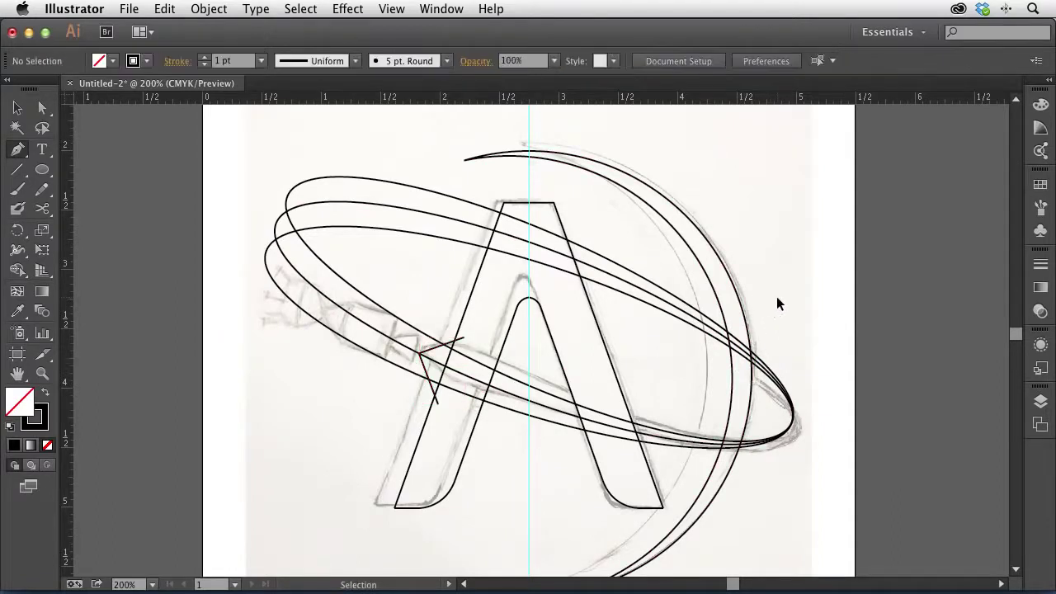
pyautogui.click(737, 329)
pyautogui.moveTo(744, 377); pyautogui.dragTo(747, 383)
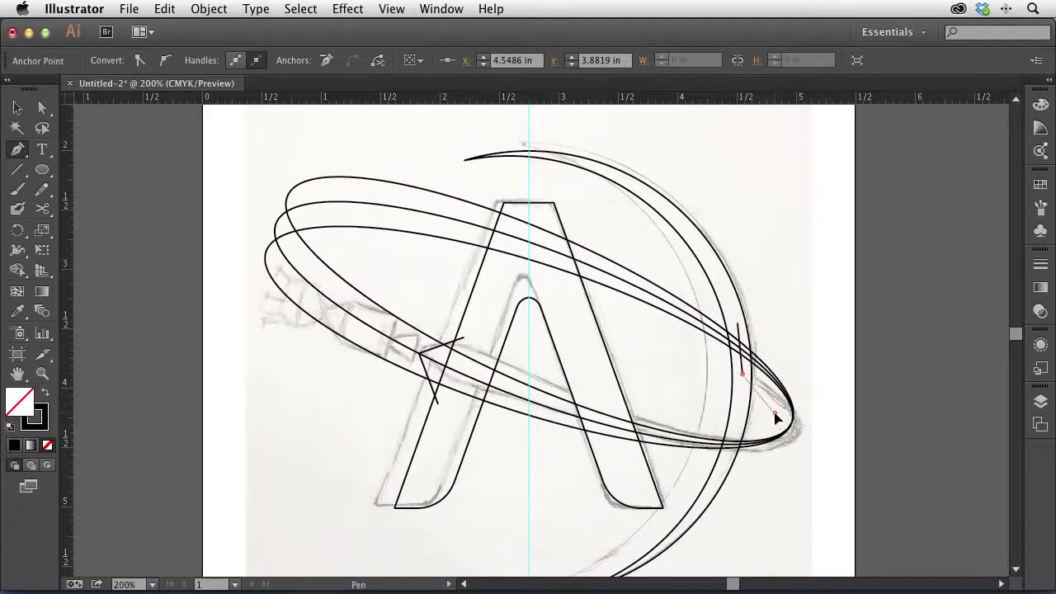
# Step: Draw a short horizontal cutting line across the right tip where the three ellipses meet
pyautogui.moveTo(730, 319); pyautogui.dragTo(810, 427)
pyautogui.keyDown('super'); pyautogui.click(768, 415); pyautogui.keyUp('super')
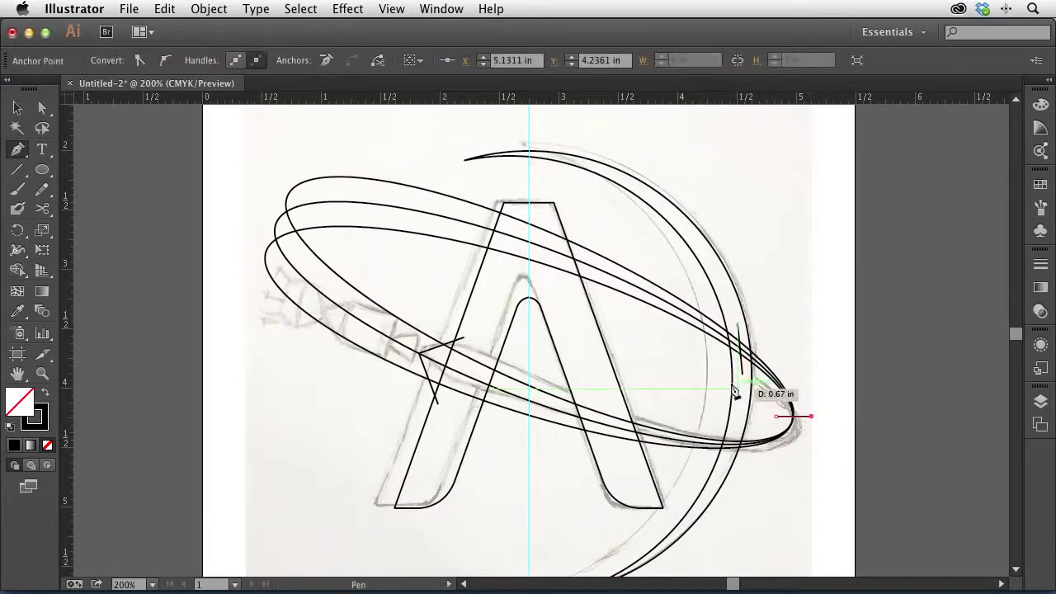
pyautogui.click(17, 108)
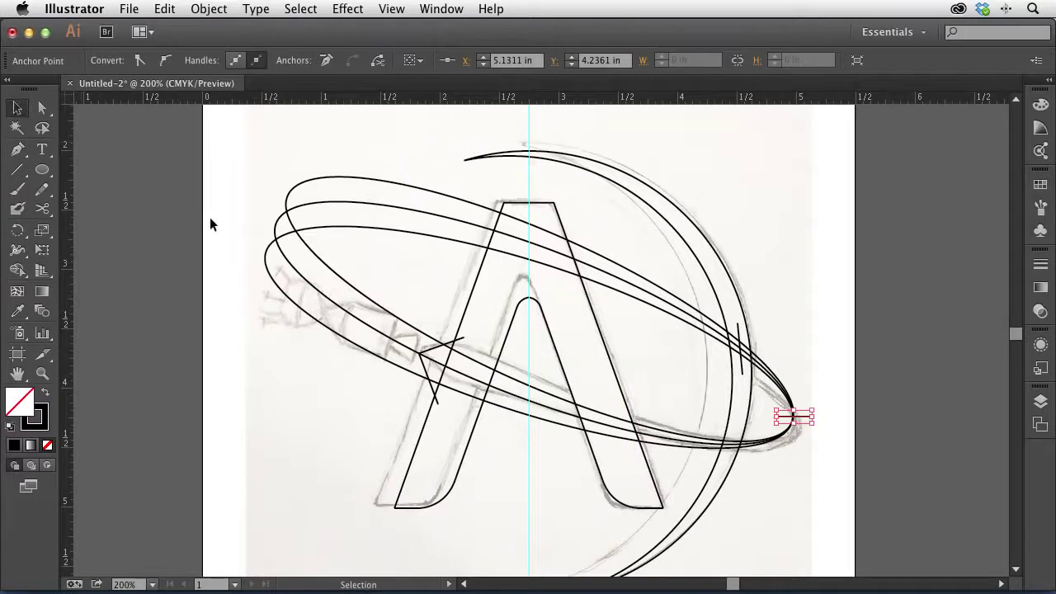
pyautogui.click(177, 222)
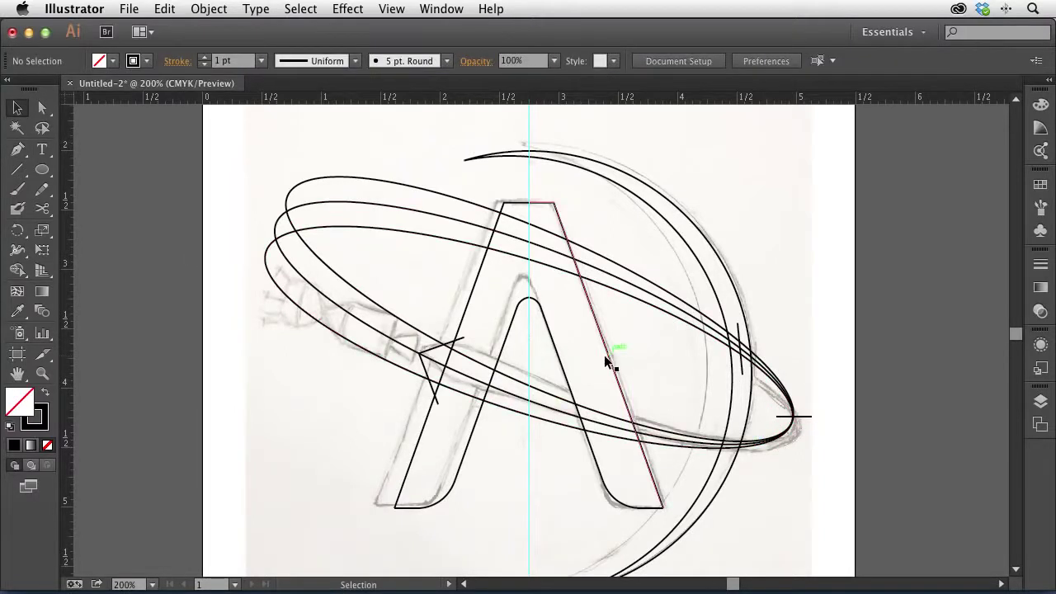
# Step: Select the three ellipses with all cutting lines and remove the areas outside the orbit trail with the Shape Builder tool
pyautogui.click(806, 415)
pyautogui.keyDown('shift'); pyautogui.click(742, 370); pyautogui.keyUp('shift')
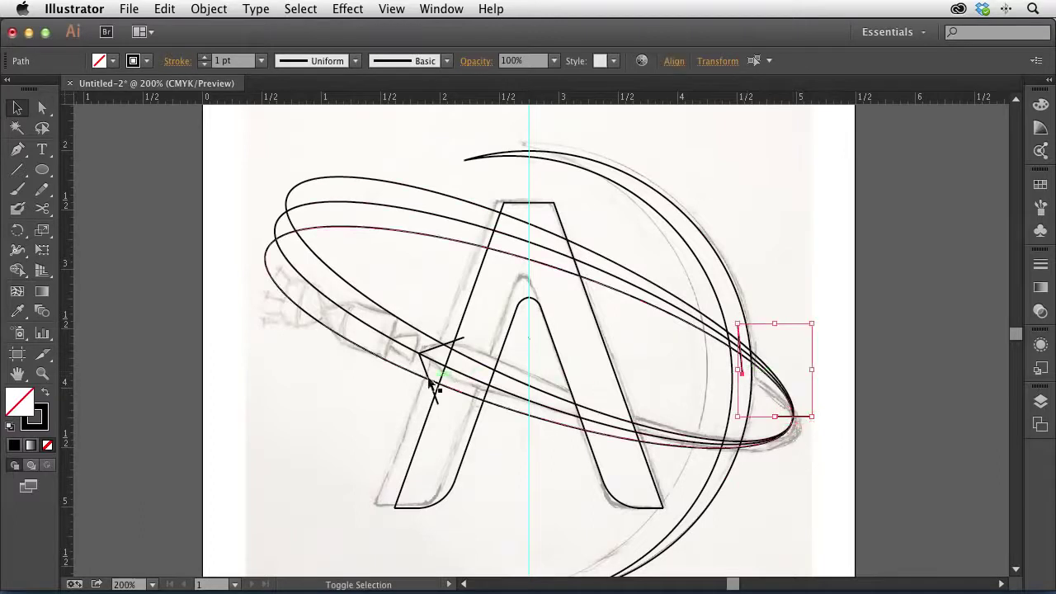
pyautogui.keyDown('shift'); pyautogui.click(428, 353); pyautogui.keyUp('shift')
pyautogui.moveTo(225, 183); pyautogui.dragTo(362, 284)
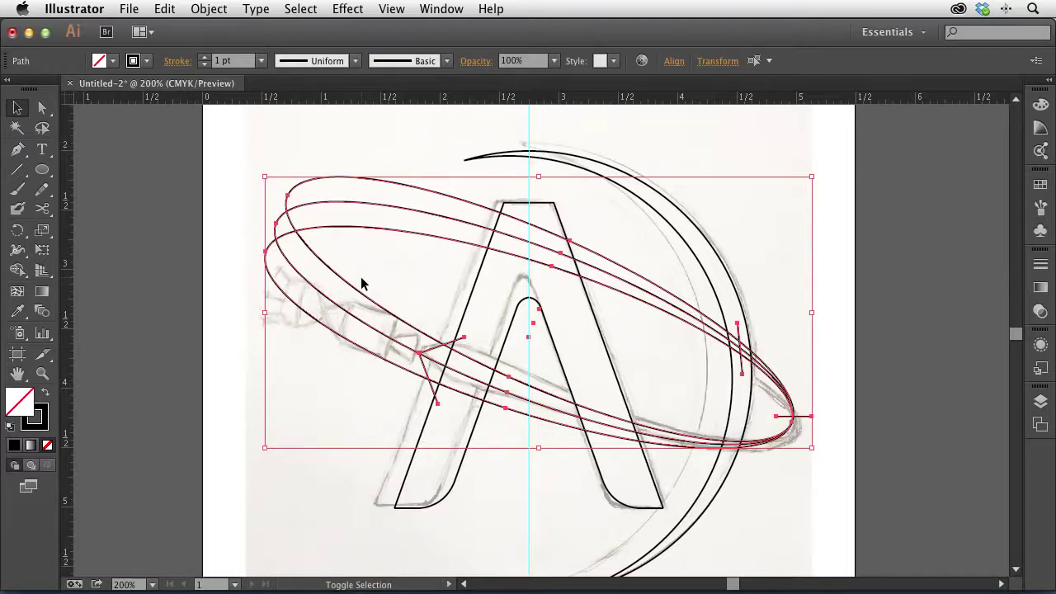
pyautogui.hotkey('shift', 'm')
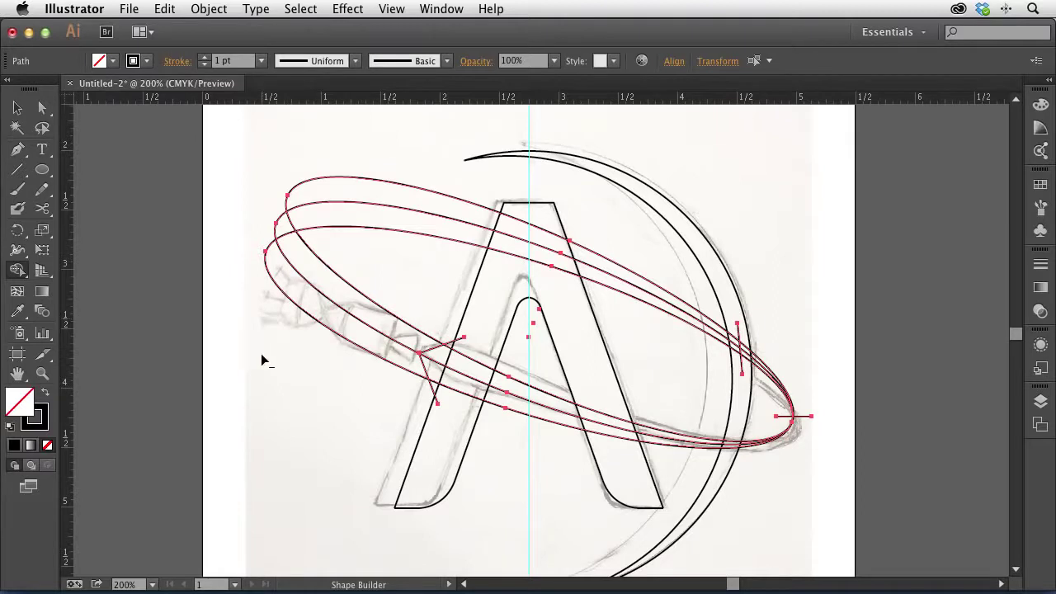
pyautogui.moveTo(291, 345); pyautogui.dragTo(392, 149)
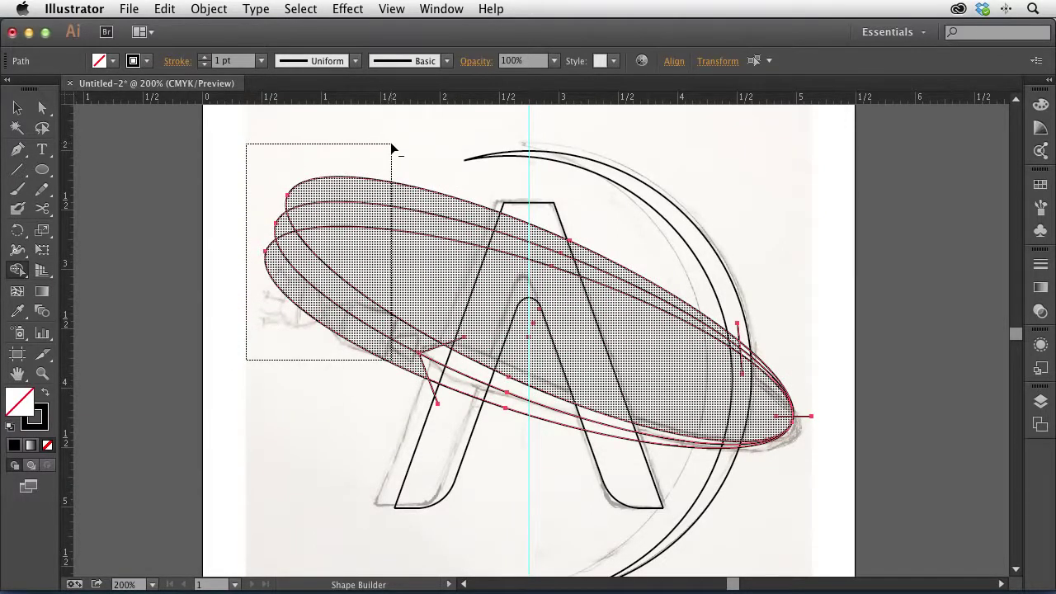
pyautogui.moveTo(392, 150); pyautogui.dragTo(392, 149)
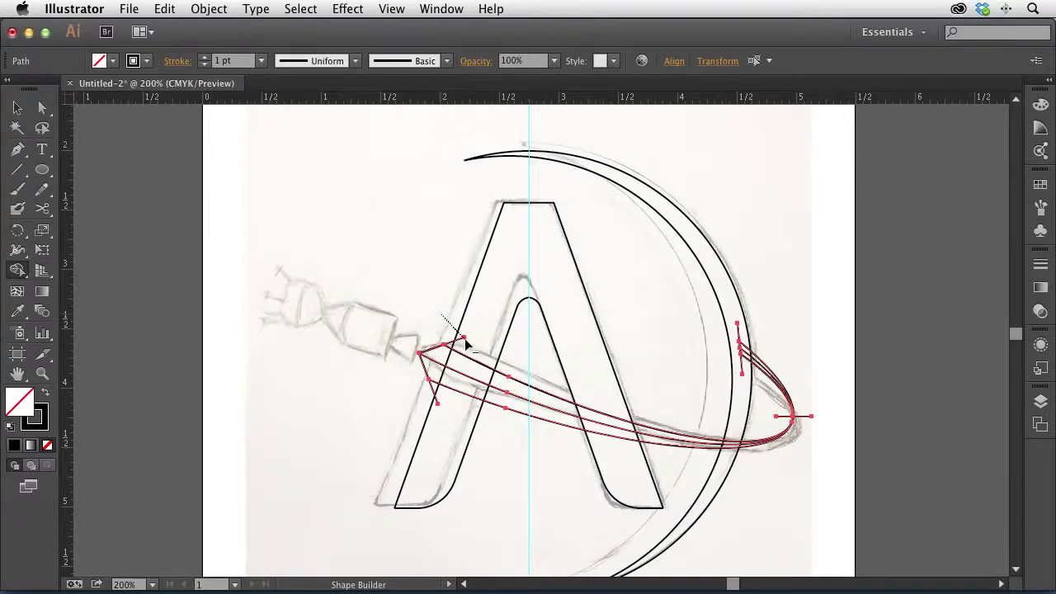
# Step: Remove the leftover cutting line ends and merge the trail's strips into single bands with the Shape Builder tool
pyautogui.moveTo(466, 342); pyautogui.dragTo(466, 343)
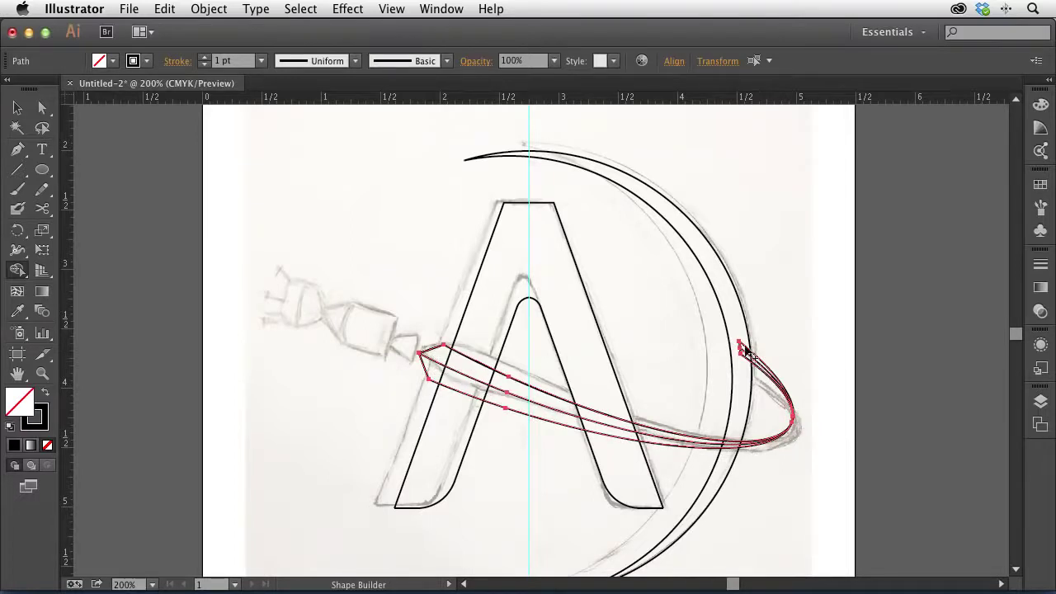
pyautogui.moveTo(769, 328); pyautogui.dragTo(768, 411)
pyautogui.moveTo(489, 462); pyautogui.dragTo(672, 353)
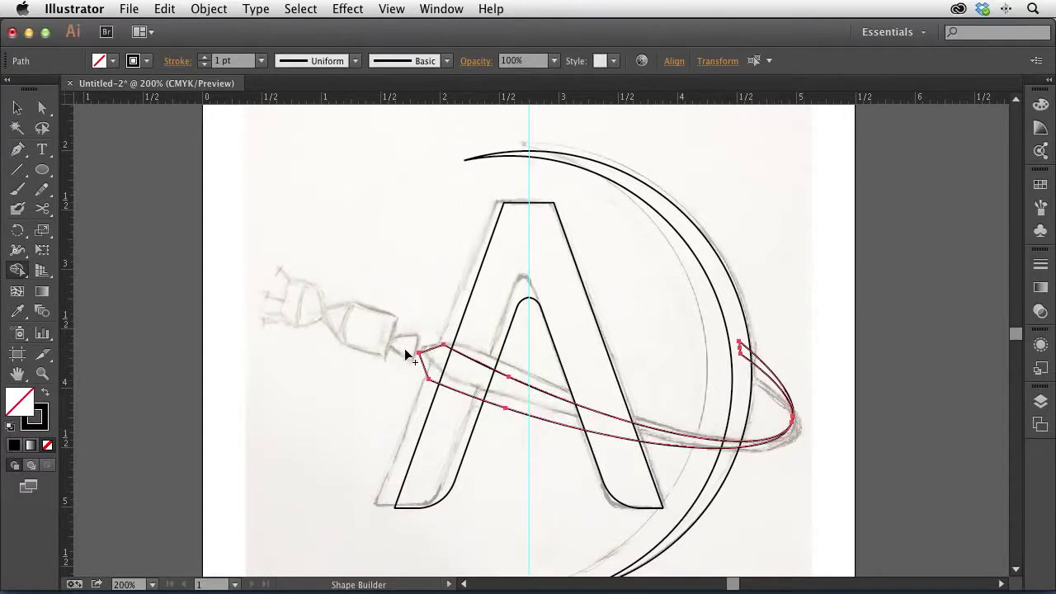
# Step: Round the upper corner of the trail's pointed tip at the A's left leg with the Smooth tool
pyautogui.click(42, 107)
pyautogui.click(208, 211)
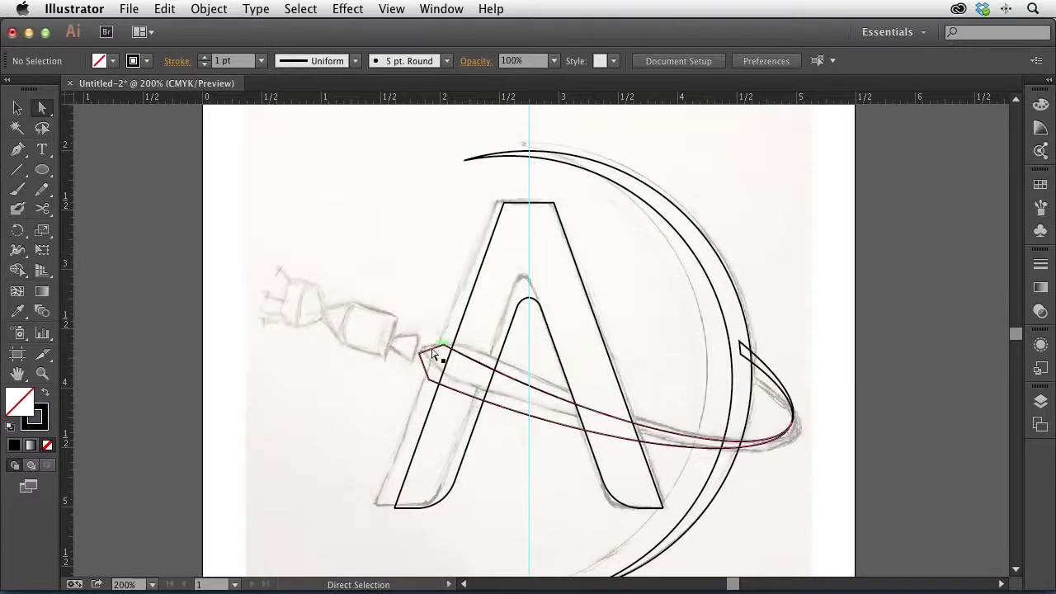
pyautogui.moveTo(436, 356); pyautogui.dragTo(439, 353)
pyautogui.press('super+z')
pyautogui.press('super+space')
pyautogui.moveTo(370, 317); pyautogui.dragTo(537, 419)
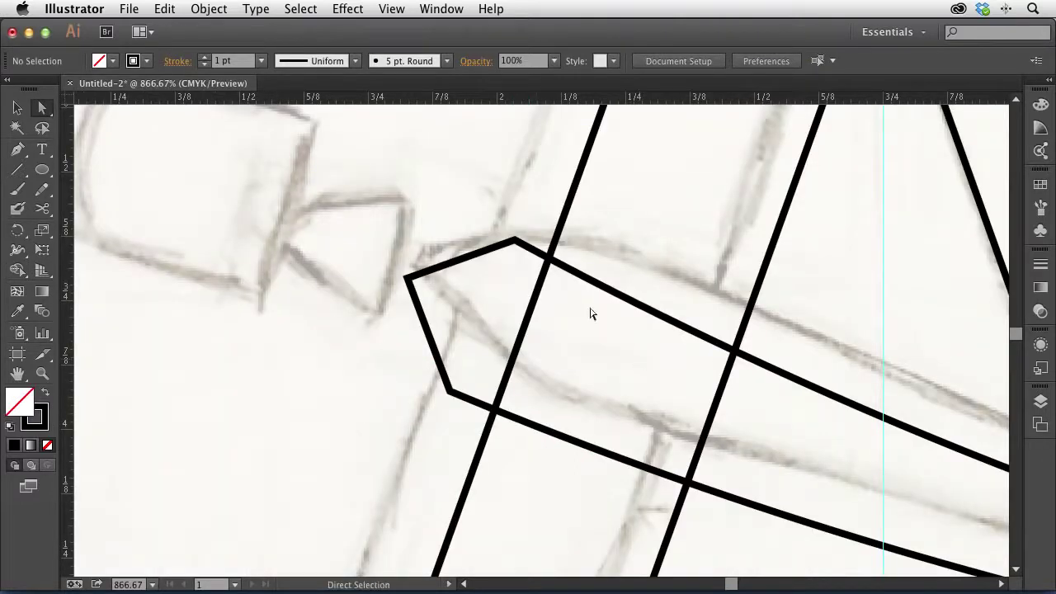
pyautogui.click(515, 240)
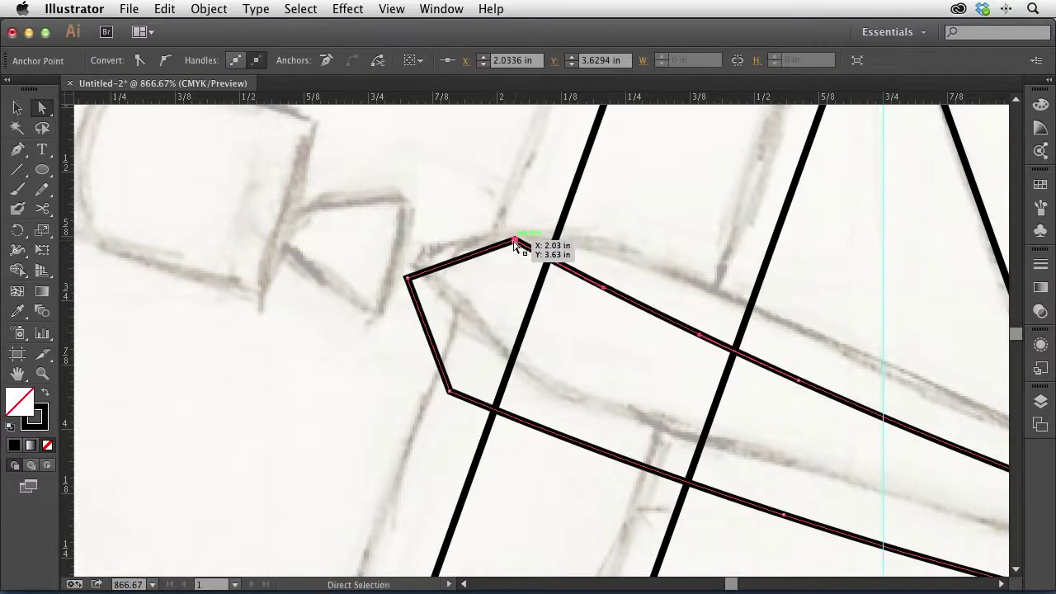
pyautogui.moveTo(42, 189); pyautogui.dragTo(109, 207)
pyautogui.moveTo(523, 246)
pyautogui.mouseDown()
pyautogui.moveTo(498, 244)
pyautogui.moveTo(562, 255)
pyautogui.moveTo(481, 244)
pyautogui.moveTo(569, 252)
pyautogui.moveTo(474, 249)
pyautogui.moveTo(587, 261)
pyautogui.mouseUp()
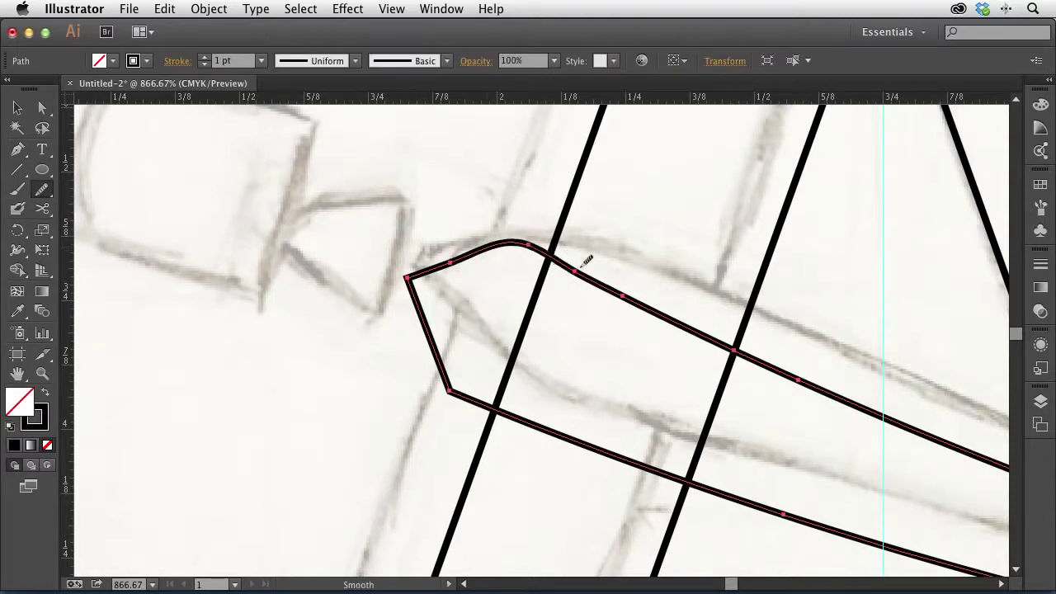
# Step: Round the lower corner of the trail's tip and smooth its upper edge again
pyautogui.moveTo(435, 377); pyautogui.dragTo(454, 391)
pyautogui.moveTo(525, 419)
pyautogui.mouseDown()
pyautogui.moveTo(465, 372)
pyautogui.moveTo(432, 366)
pyautogui.moveTo(469, 351)
pyautogui.mouseUp()
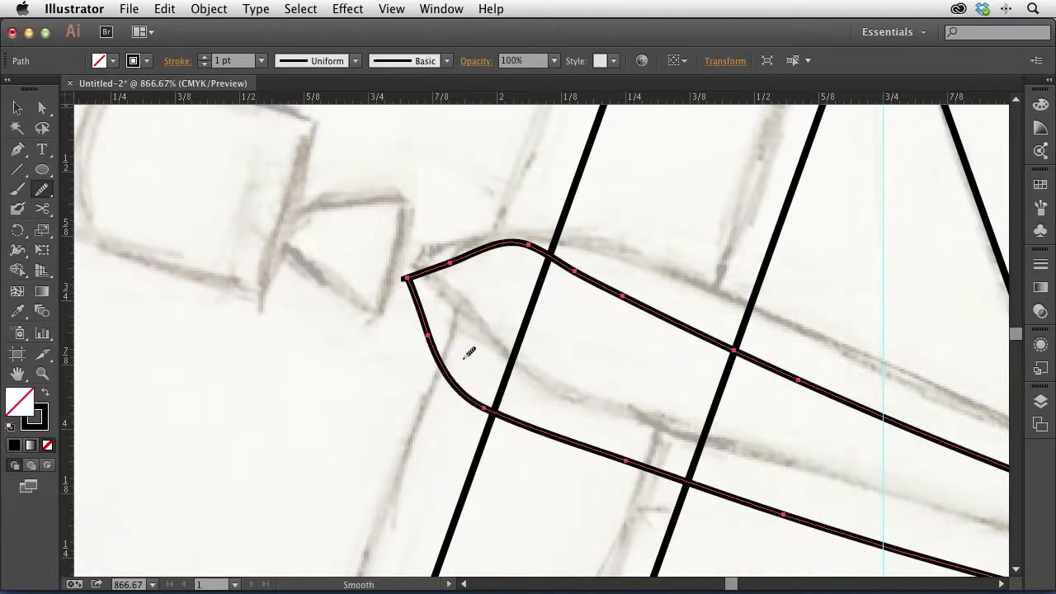
pyautogui.moveTo(475, 238)
pyautogui.mouseDown()
pyautogui.moveTo(569, 262)
pyautogui.moveTo(491, 254)
pyautogui.moveTo(578, 267)
pyautogui.moveTo(480, 251)
pyautogui.moveTo(607, 278)
pyautogui.moveTo(468, 261)
pyautogui.moveTo(614, 294)
pyautogui.moveTo(453, 262)
pyautogui.moveTo(598, 270)
pyautogui.moveTo(462, 259)
pyautogui.moveTo(619, 283)
pyautogui.moveTo(462, 258)
pyautogui.moveTo(603, 262)
pyautogui.mouseUp()
# Step: Lower the anchor on the tip's upper edge and turn the sharp leftmost point into a smooth curve
pyautogui.click(42, 107)
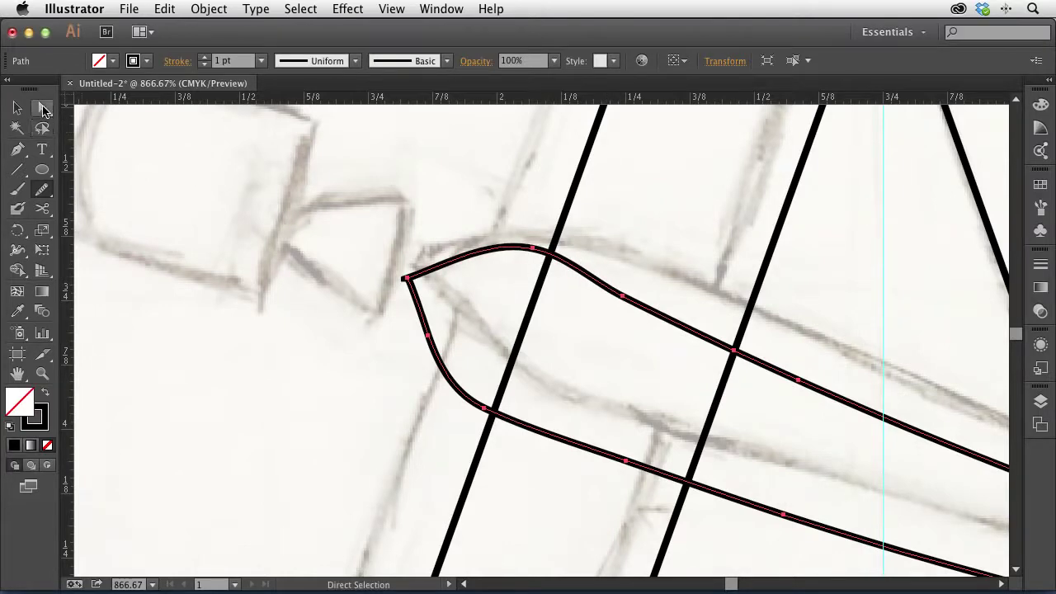
pyautogui.moveTo(532, 249); pyautogui.dragTo(526, 269)
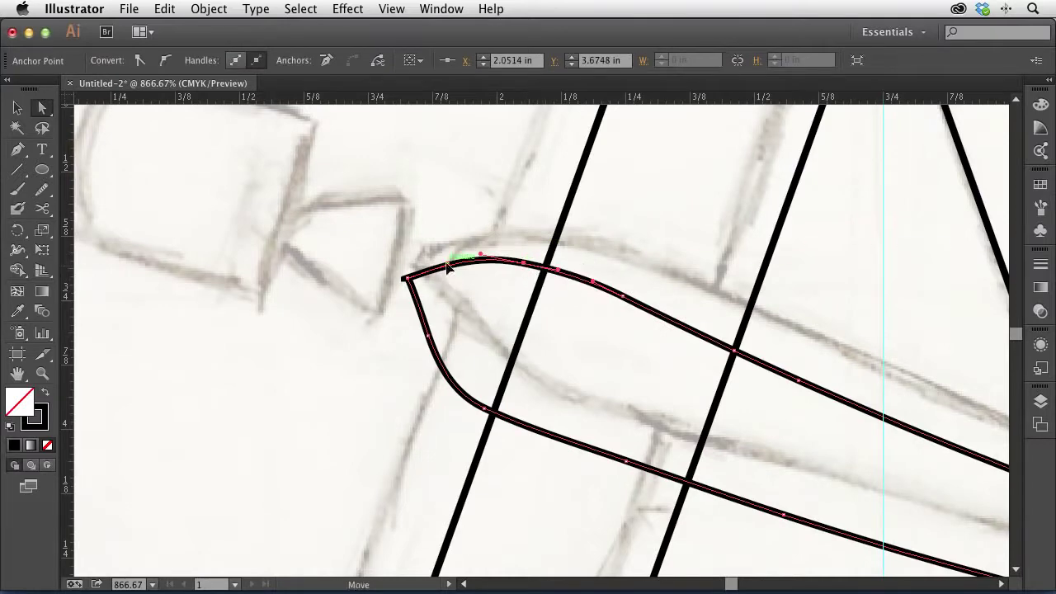
pyautogui.moveTo(425, 275); pyautogui.dragTo(407, 288)
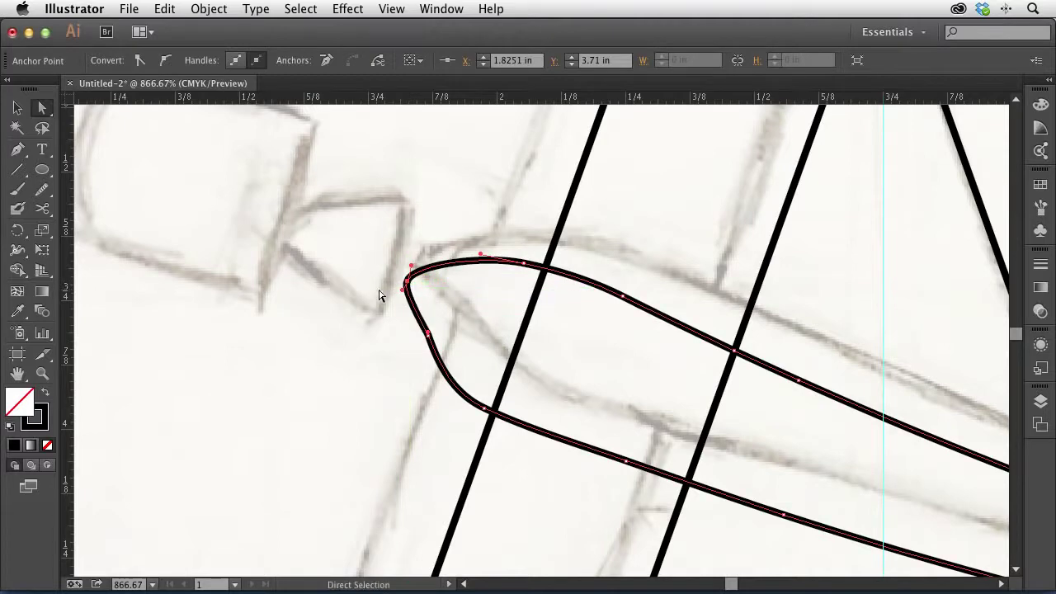
pyautogui.click(428, 335)
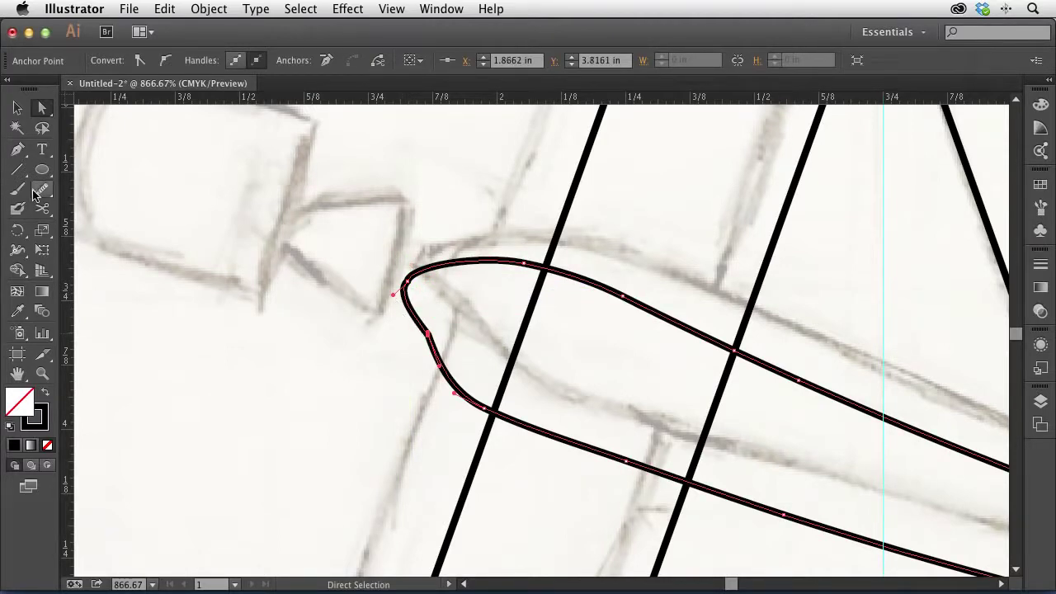
# Step: Smooth the lower left side of the trail's tip and reposition its anchors and handles to form an even curve
pyautogui.press('n')
pyautogui.moveTo(456, 353)
pyautogui.mouseDown()
pyautogui.moveTo(422, 320)
pyautogui.moveTo(446, 362)
pyautogui.mouseUp()
pyautogui.click(42, 107)
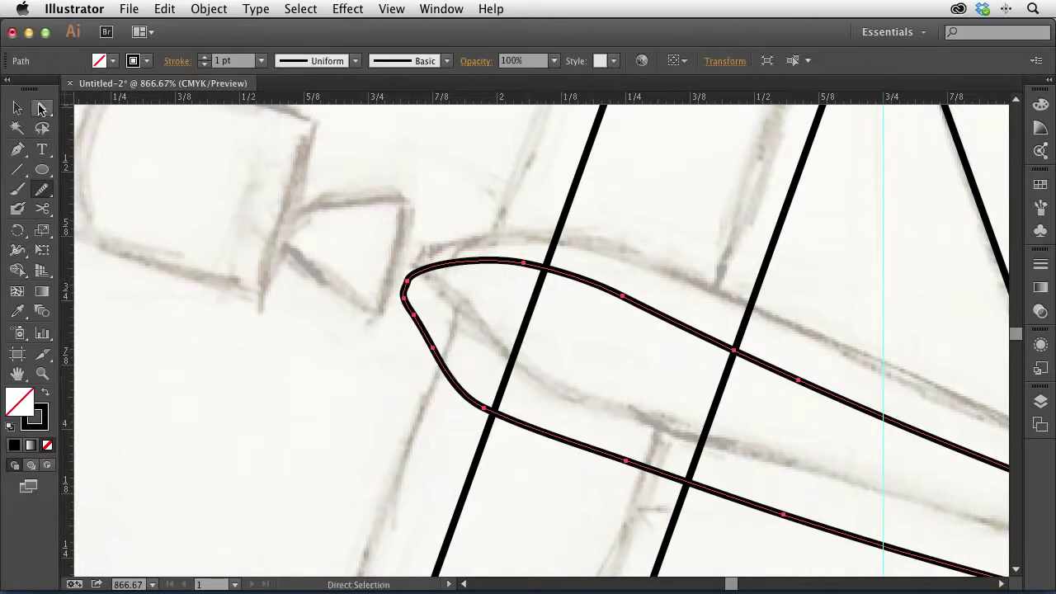
pyautogui.click(373, 314)
pyautogui.click(418, 324)
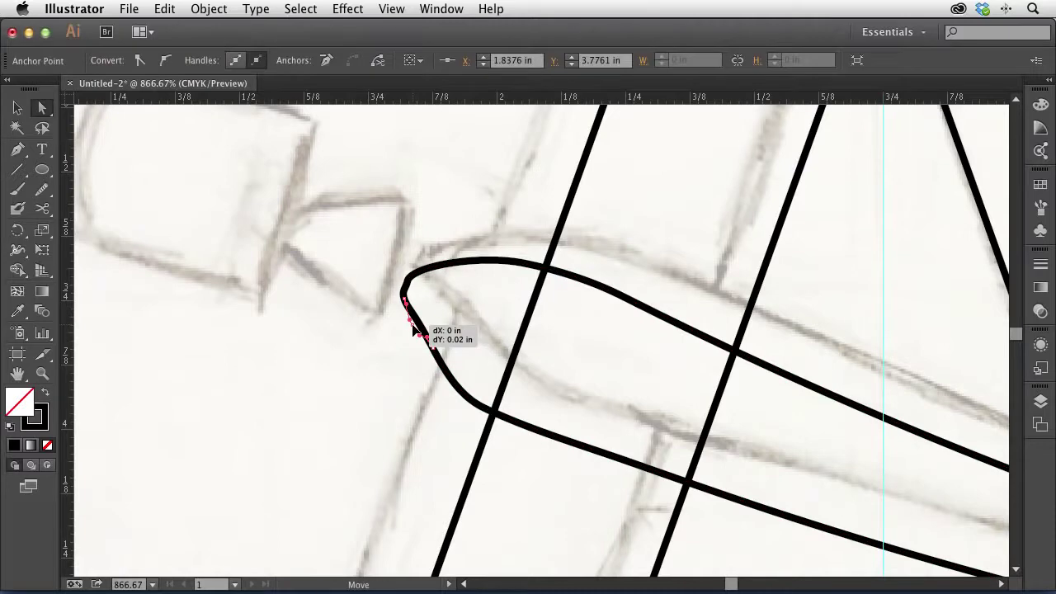
pyautogui.moveTo(428, 345); pyautogui.dragTo(453, 366)
pyautogui.press('super+z')
pyautogui.press('super+z')
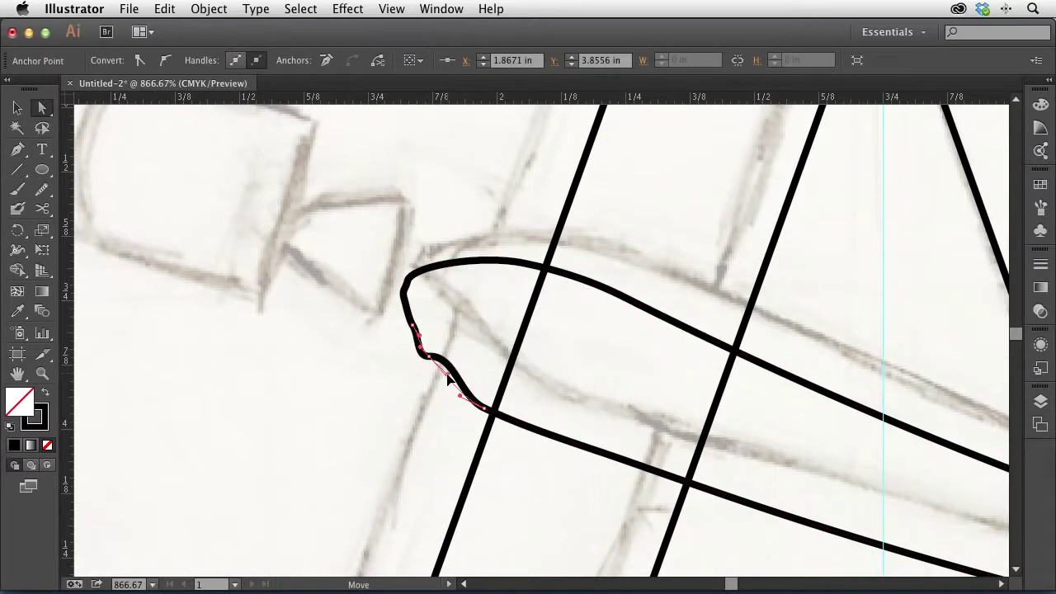
pyautogui.click(411, 281)
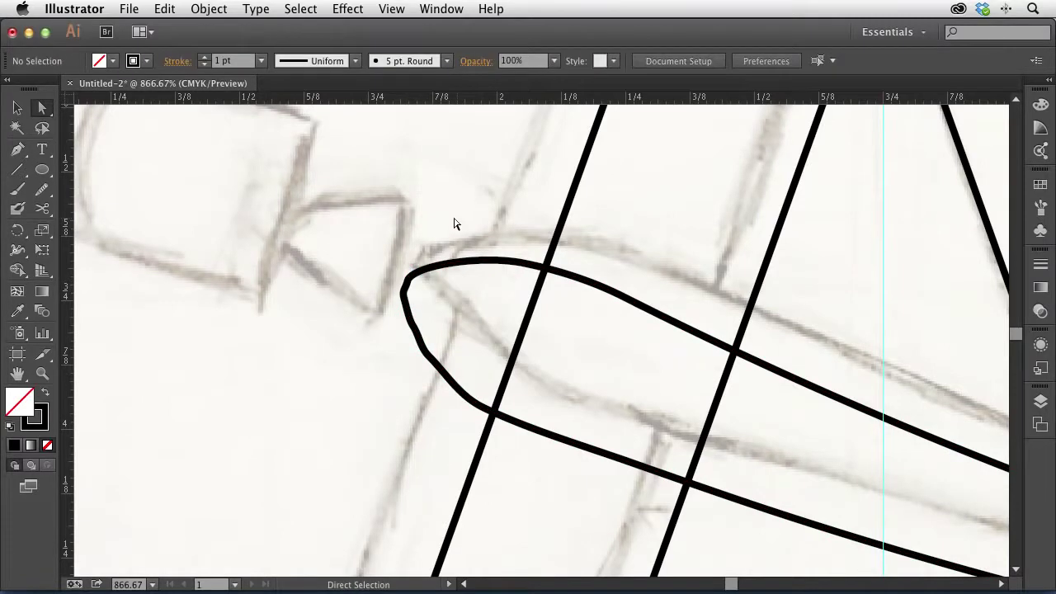
pyautogui.click(408, 309)
pyautogui.keyDown('alt'); pyautogui.click(408, 308); pyautogui.keyUp('alt')
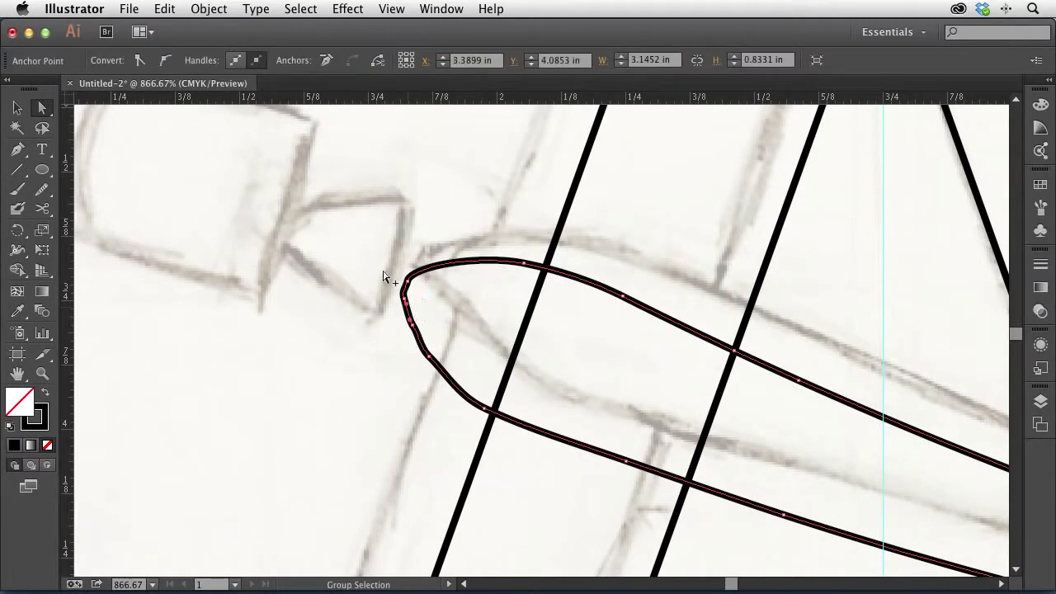
# Step: Examine the reshaped orbit trail together with the letter A and the crescent over the whole sketch
pyautogui.click(355, 238)
pyautogui.press('super+minus')
pyautogui.press('super+minus')
pyautogui.press('super+minus')
pyautogui.press('super+minus')
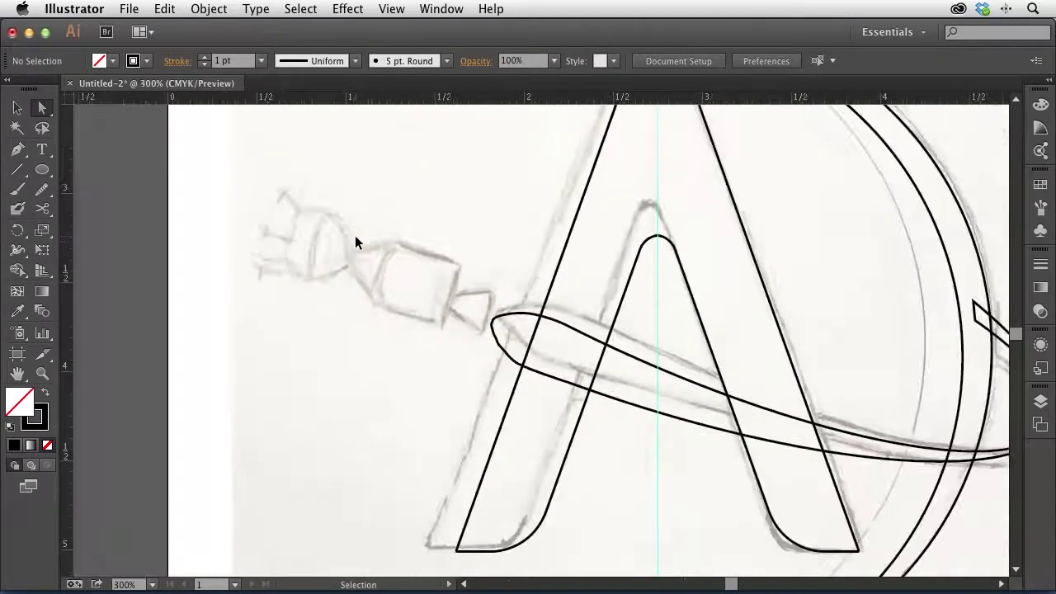
pyautogui.press('super+minus')
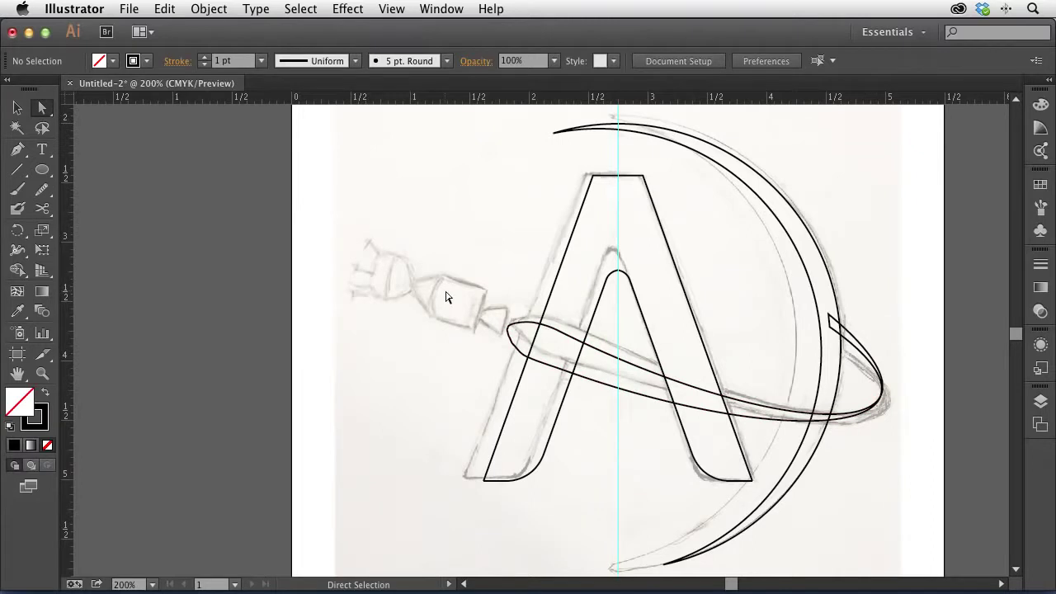
pyautogui.hscroll(6, 808, 351)
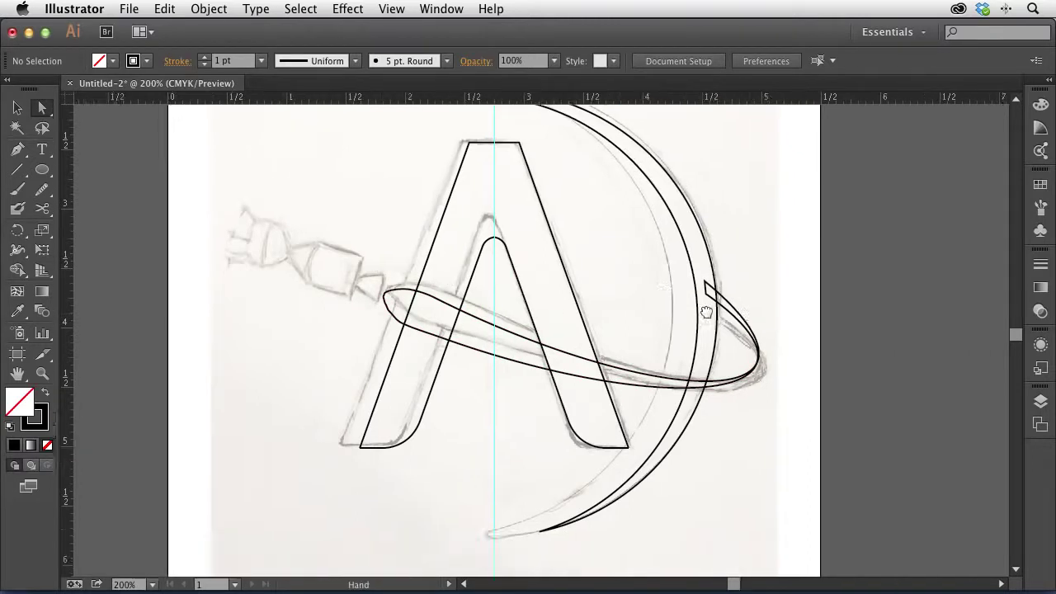
pyautogui.press('super+minus')
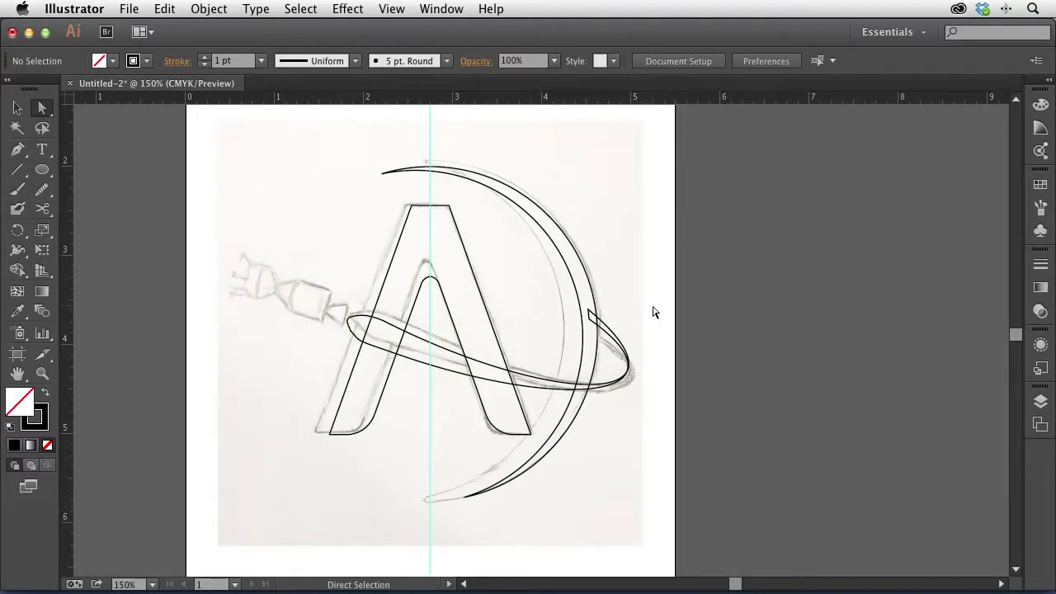
# Step: Save the document to the Desktop as apollo_A.ai in Adobe Illustrator format
pyautogui.press('super+s')
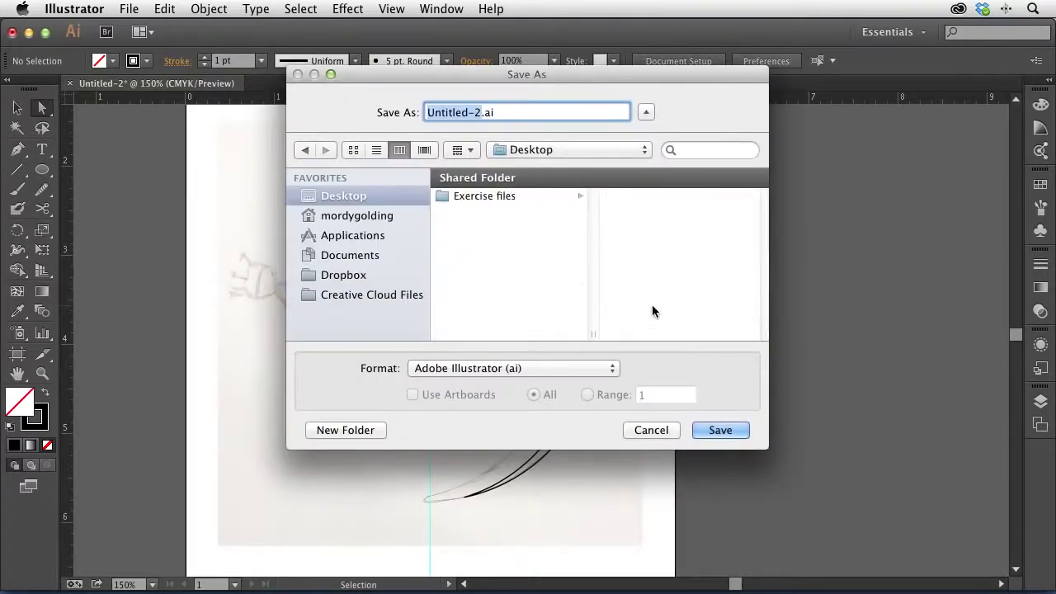
pyautogui.write('apollo_A')
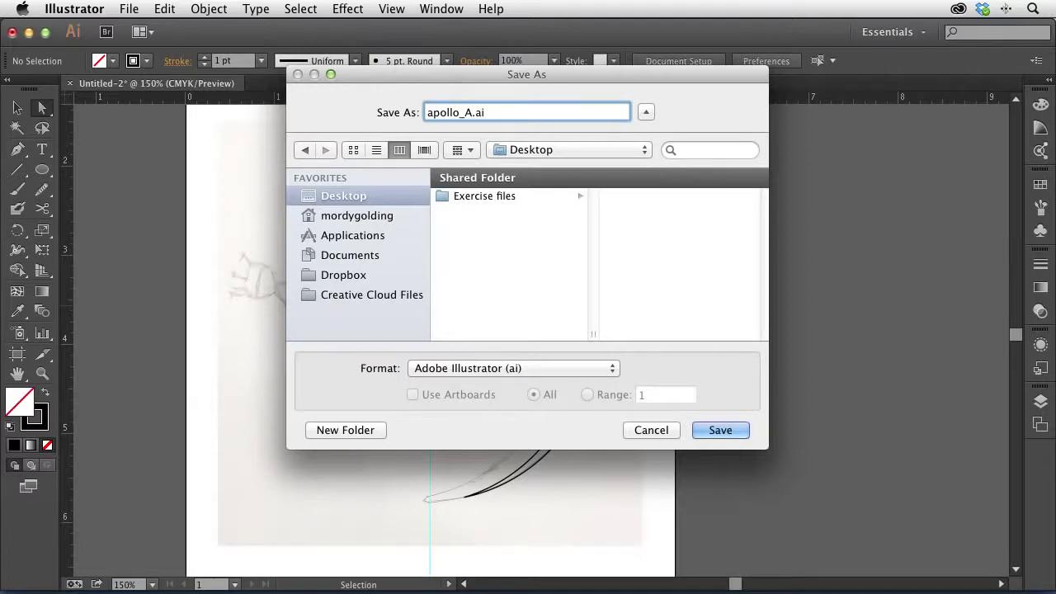
pyautogui.click(719, 430)
pyautogui.click(678, 536)
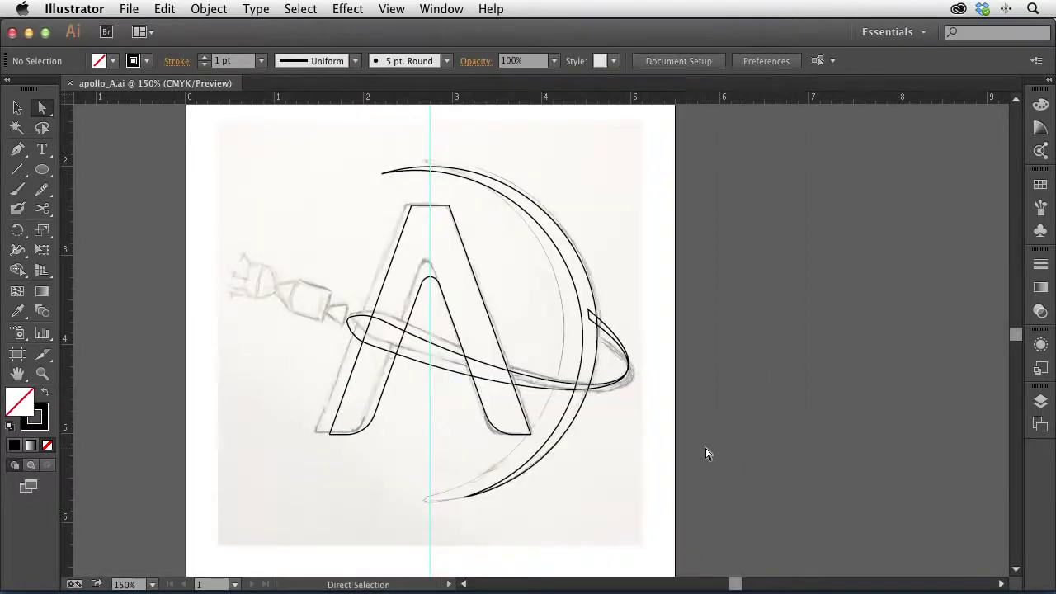
# Step: Add a second artboard and place a vertical guide along its horizontal center
pyautogui.click(1040, 424)
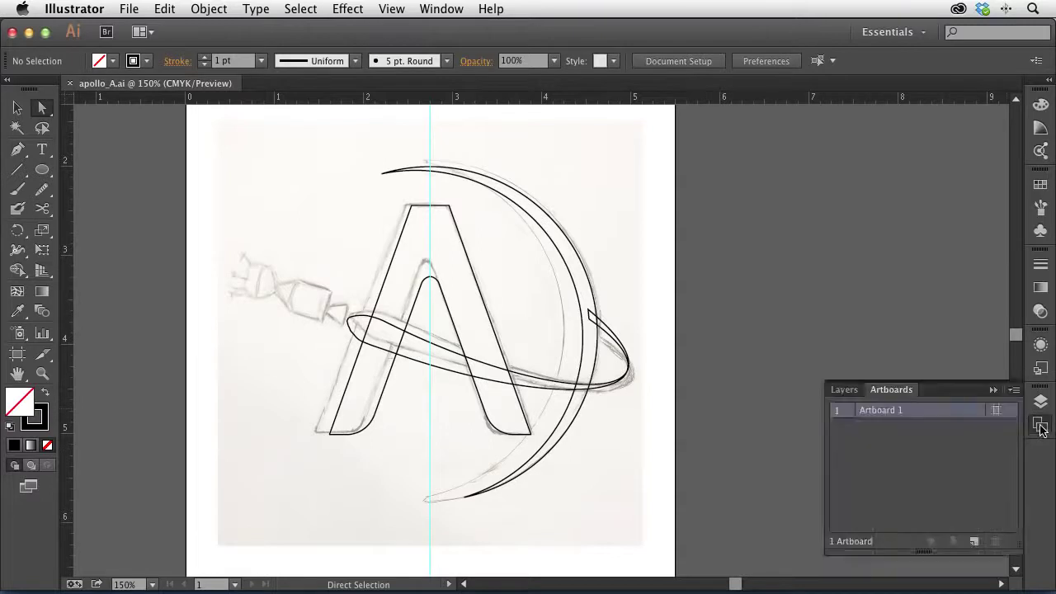
pyautogui.click(974, 542)
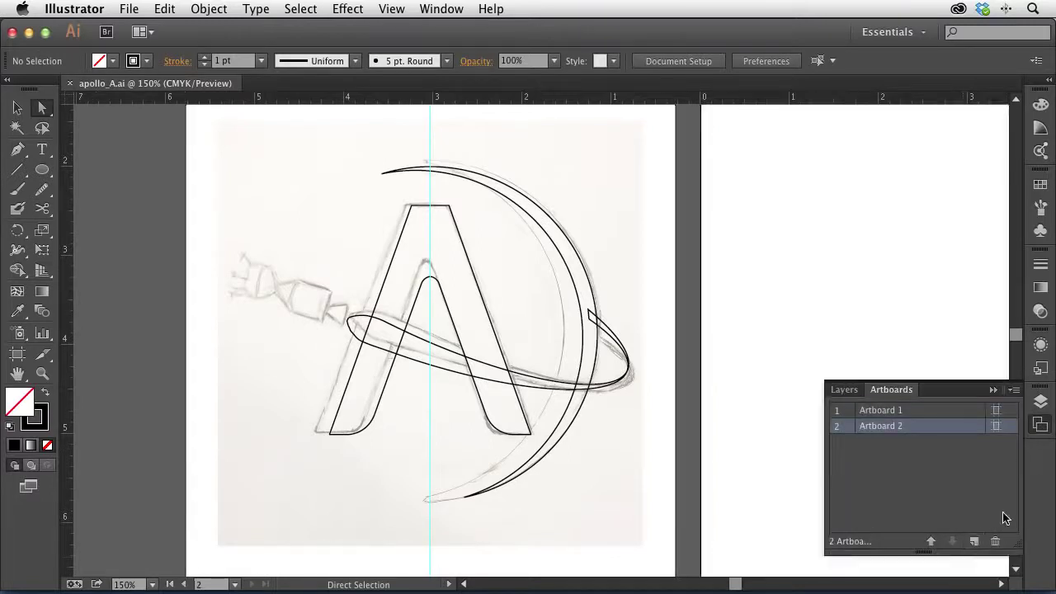
pyautogui.click(1041, 424)
pyautogui.press('super+1')
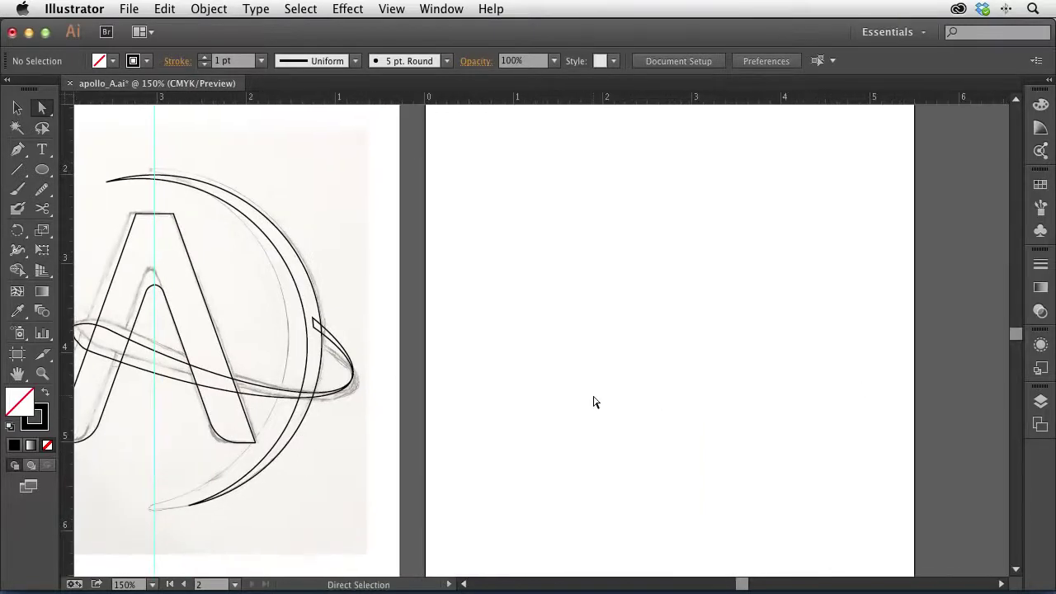
pyautogui.moveTo(68, 283); pyautogui.dragTo(628, 291)
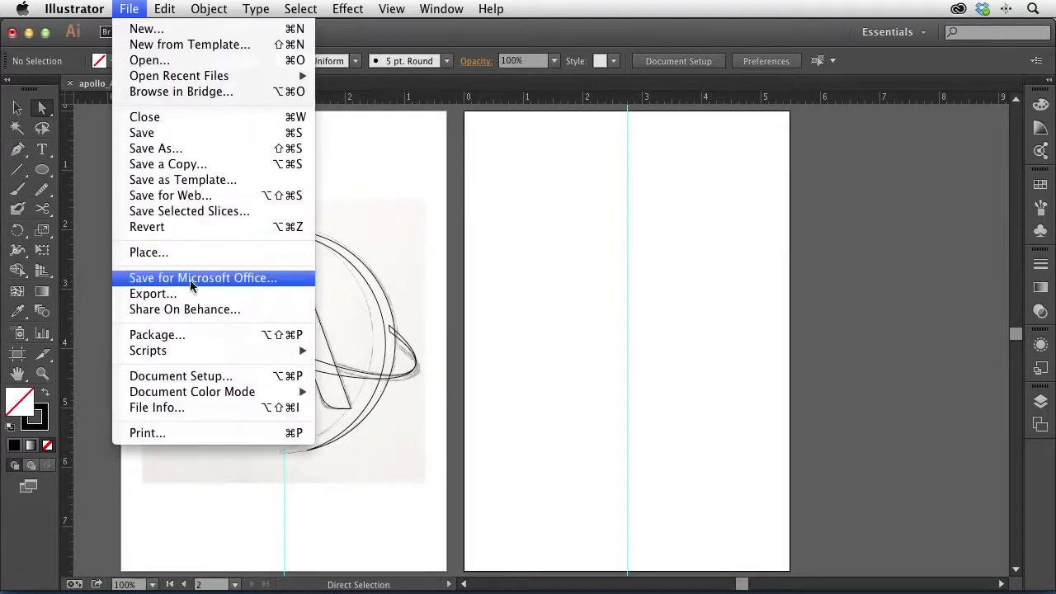
# Step: Place module.jpg from the Dropbox folder Apollo > Research > Spacecraft onto the second artboard
pyautogui.click(181, 252)
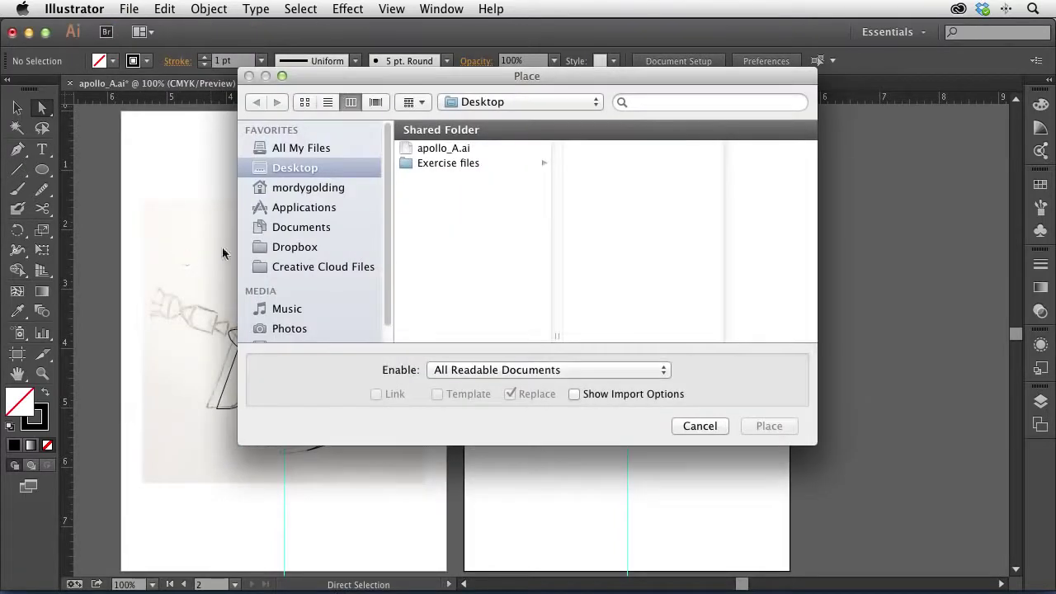
pyautogui.click(463, 165)
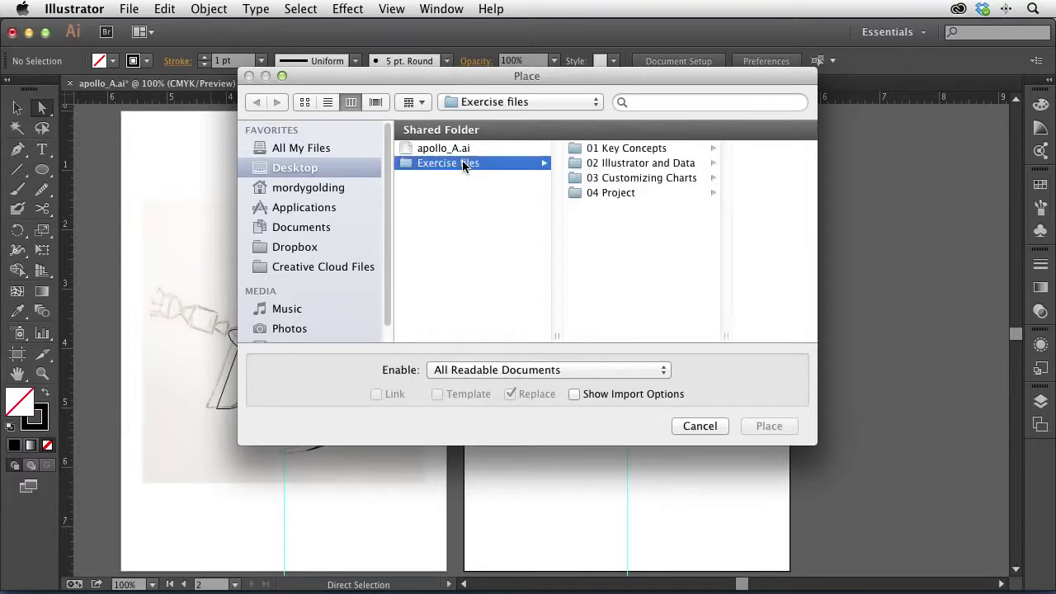
pyautogui.click(441, 149)
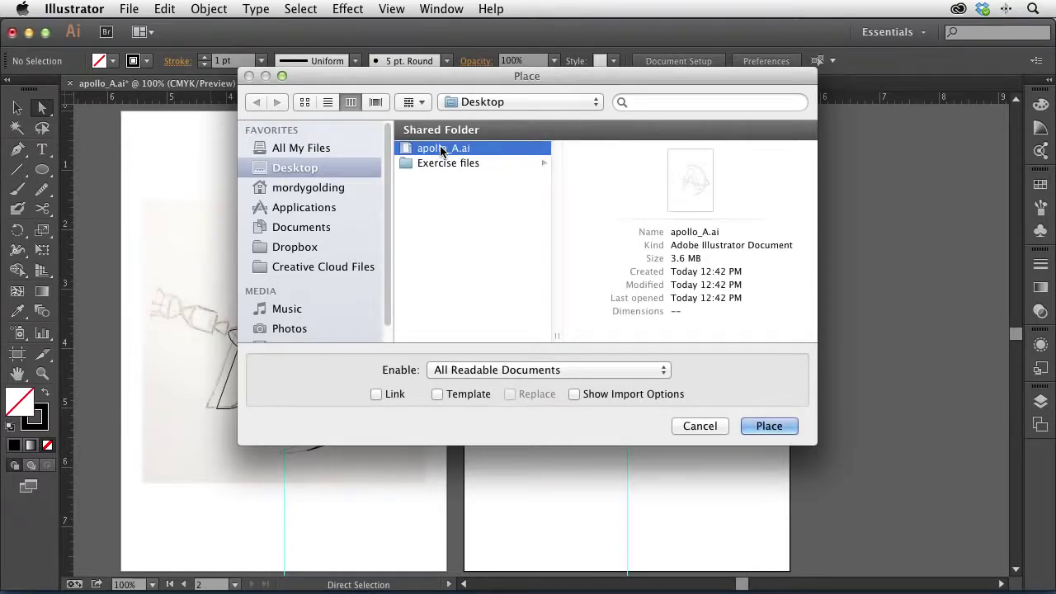
pyautogui.click(333, 245)
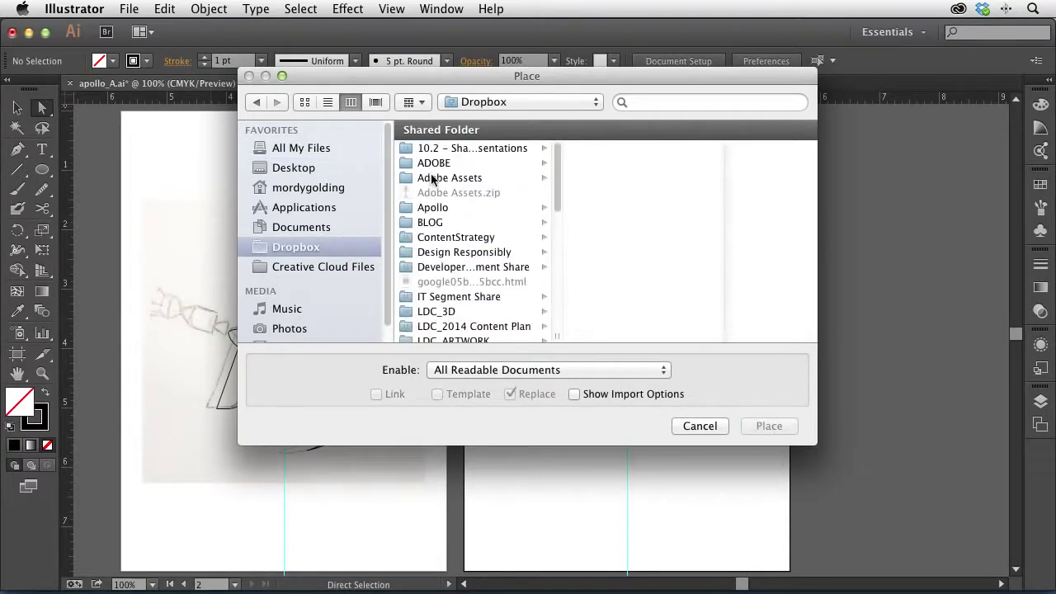
pyautogui.click(435, 179)
pyautogui.click(434, 207)
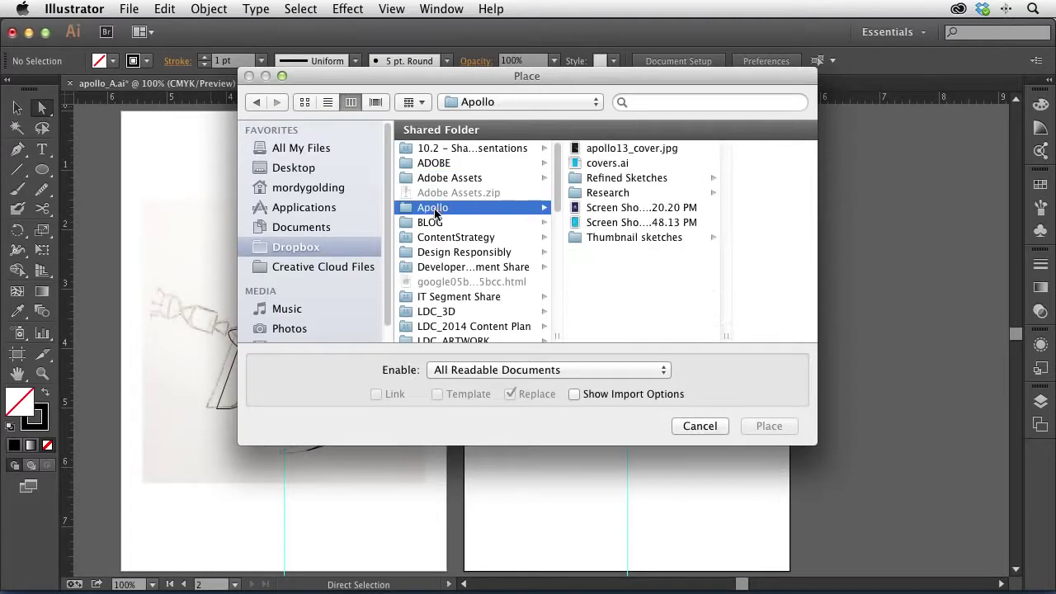
pyautogui.click(615, 195)
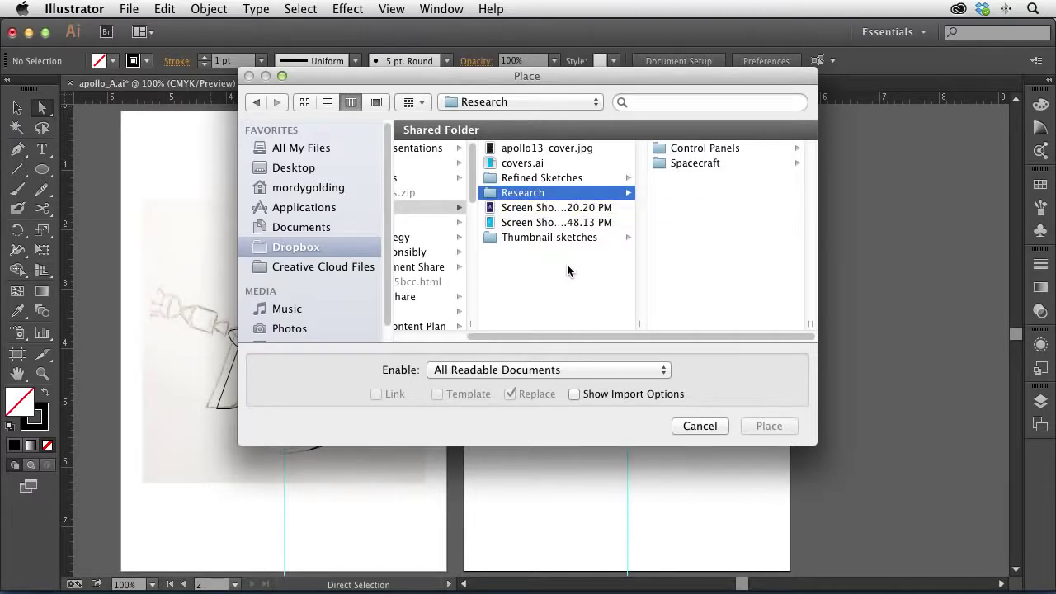
pyautogui.click(690, 163)
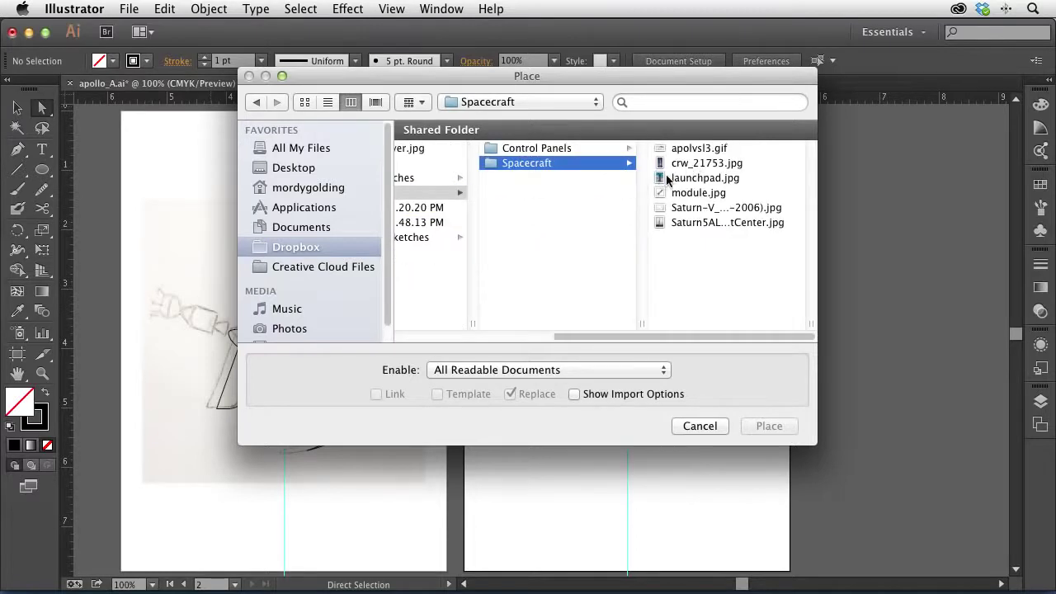
pyautogui.click(701, 195)
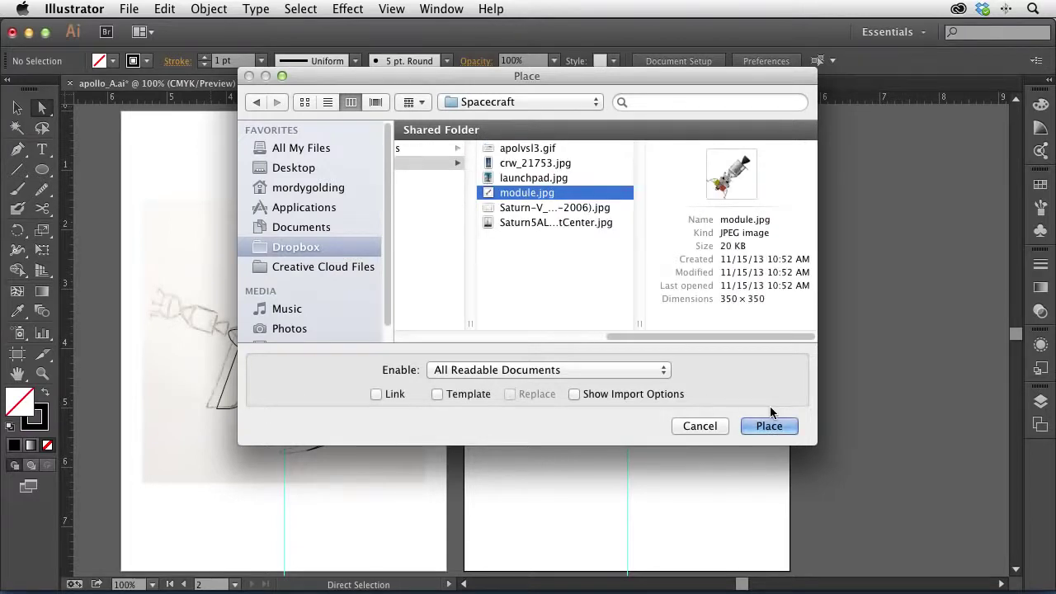
pyautogui.click(769, 425)
pyautogui.click(510, 206)
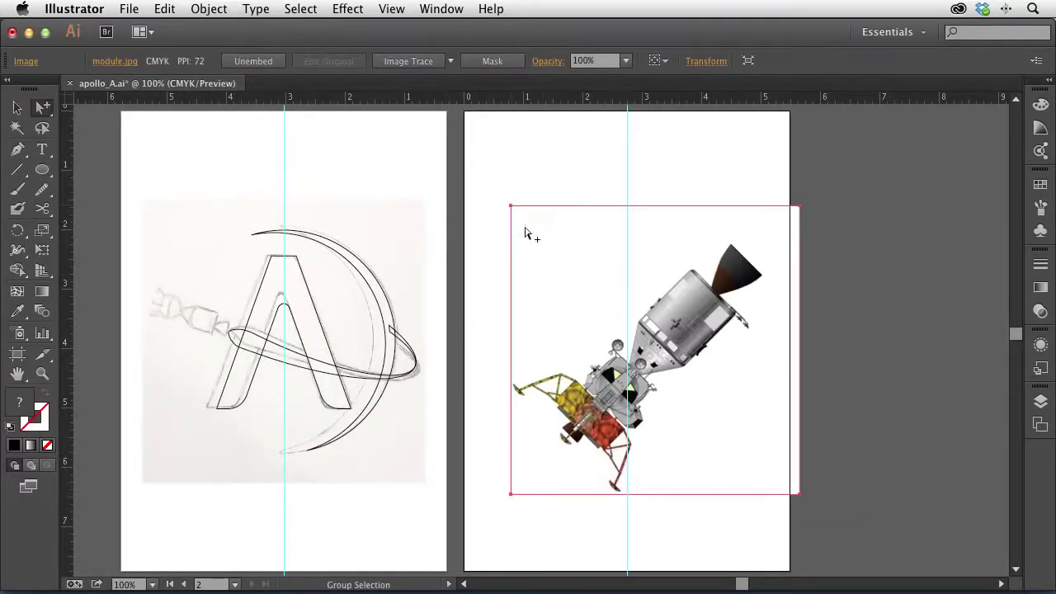
# Step: Rotate the spacecraft image by 45° so it stands upright and center it on the second artboard's vertical guide
pyautogui.press('super+equal')
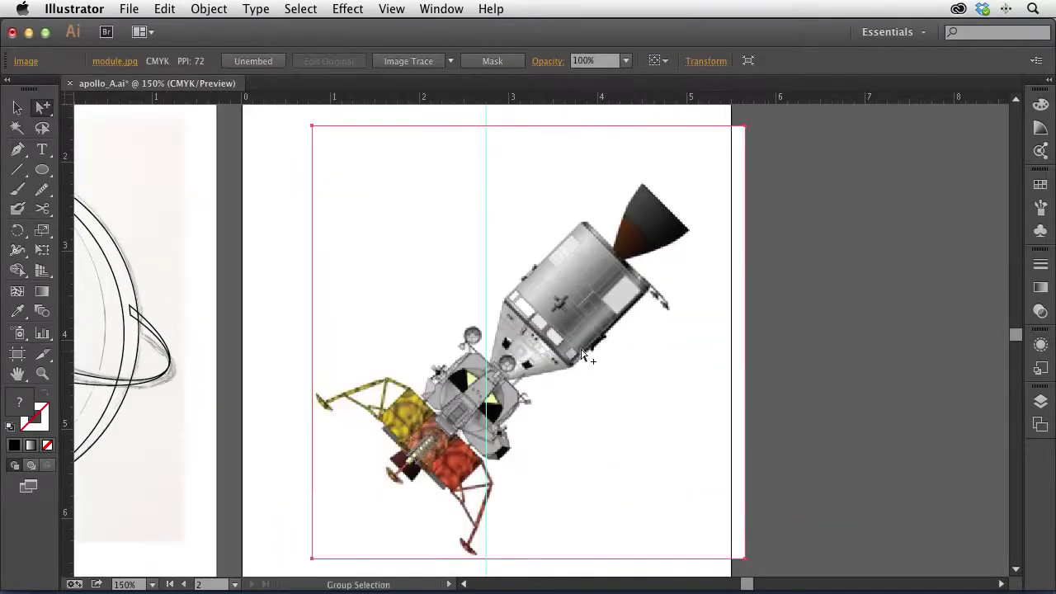
pyautogui.doubleClick(20, 233)
pyautogui.write('45')
pyautogui.press('Return')
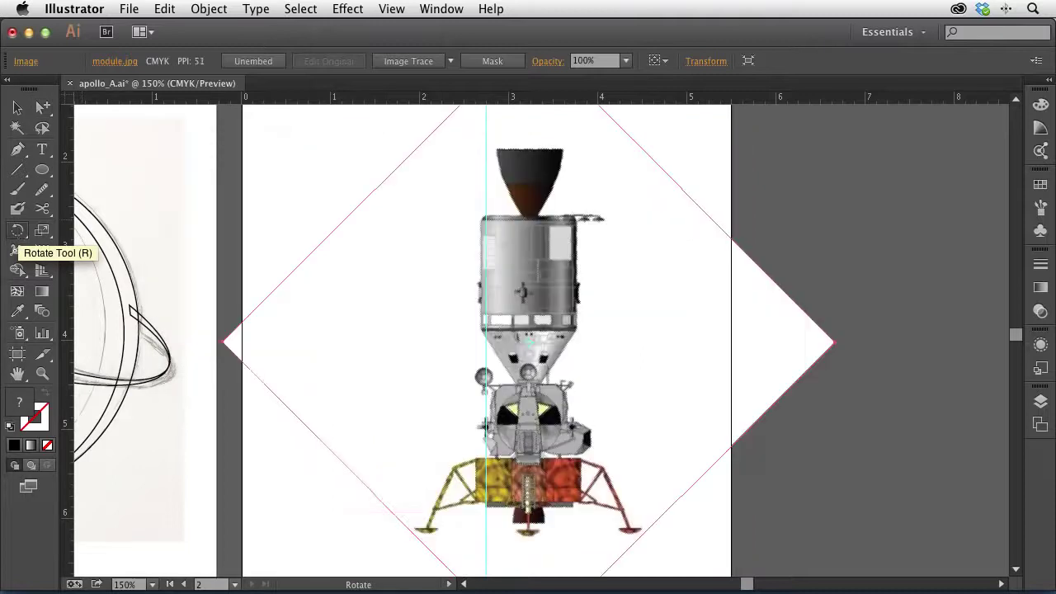
pyautogui.click(18, 109)
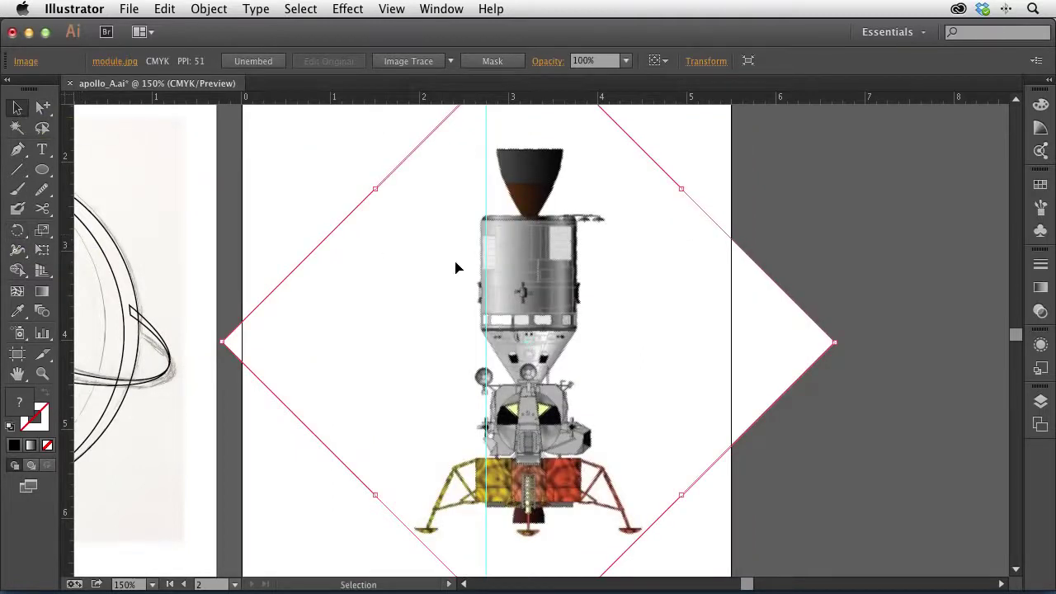
pyautogui.moveTo(684, 360); pyautogui.dragTo(640, 381)
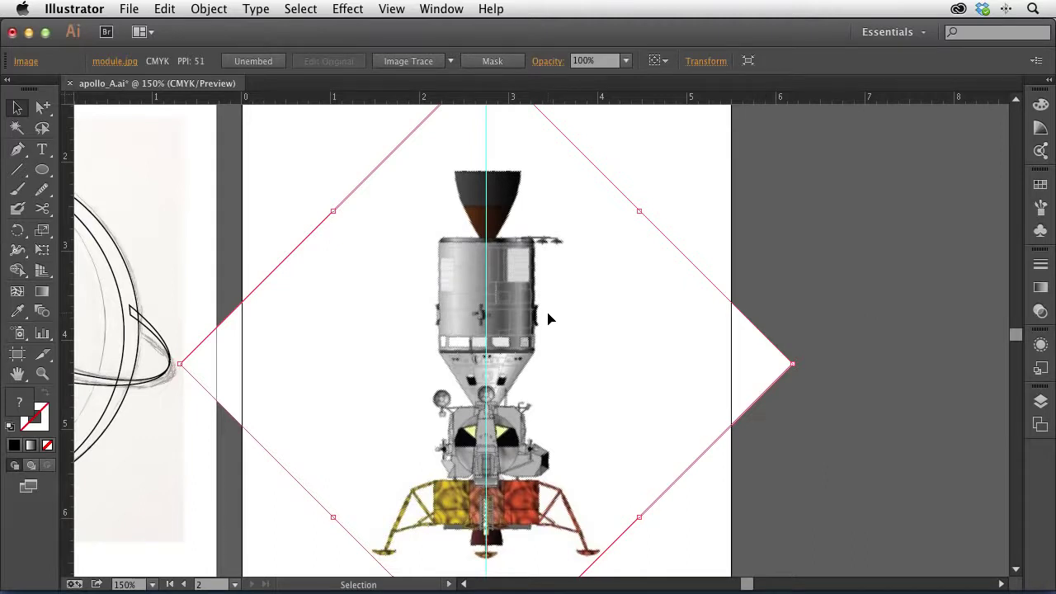
# Step: Turn off the Template option of the sketch layer so that it accepts new content
pyautogui.click(1041, 424)
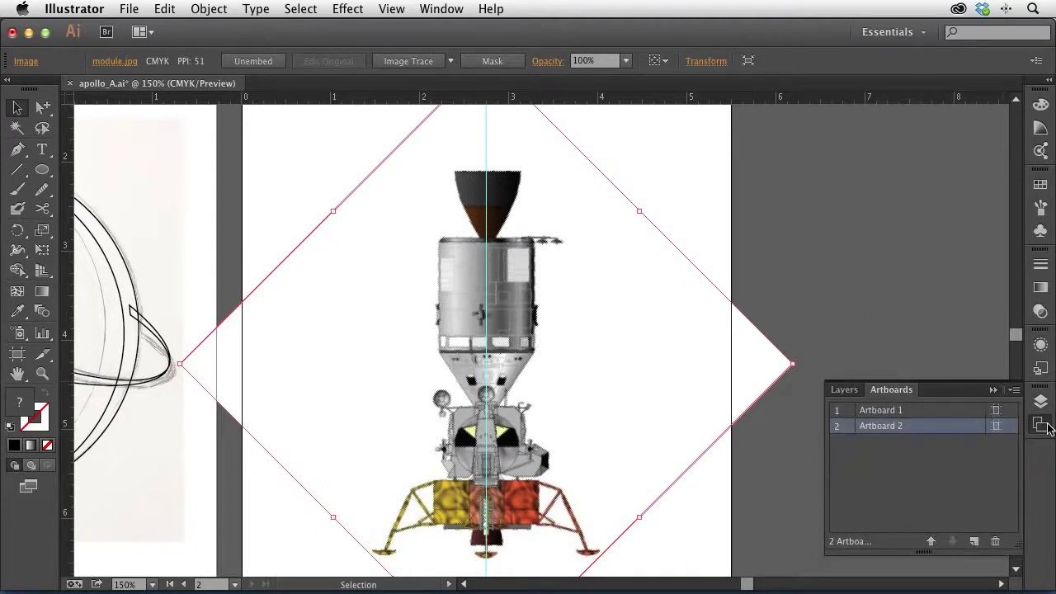
pyautogui.click(1042, 402)
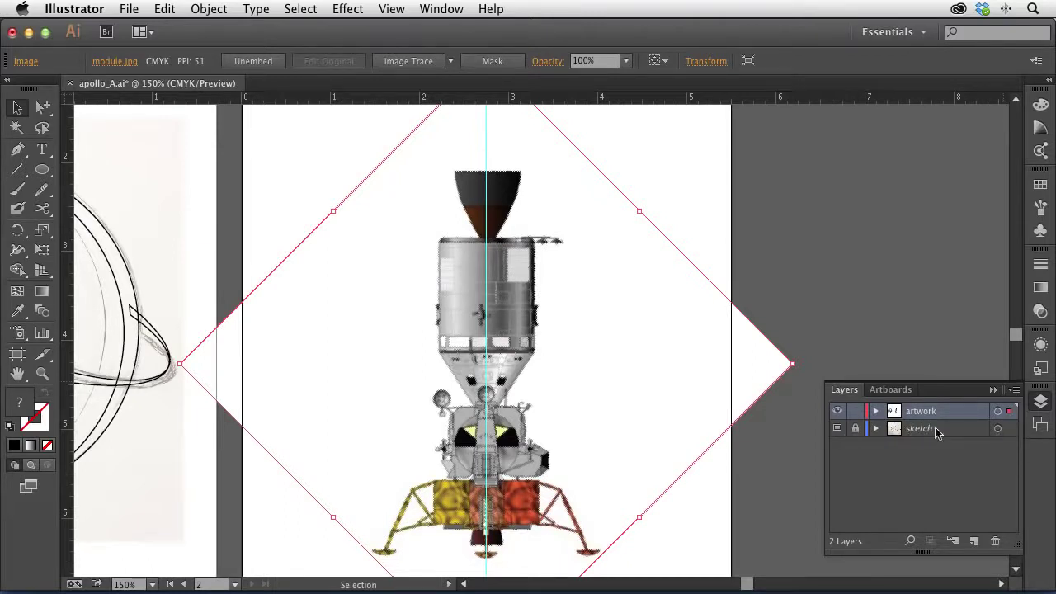
pyautogui.doubleClick(966, 429)
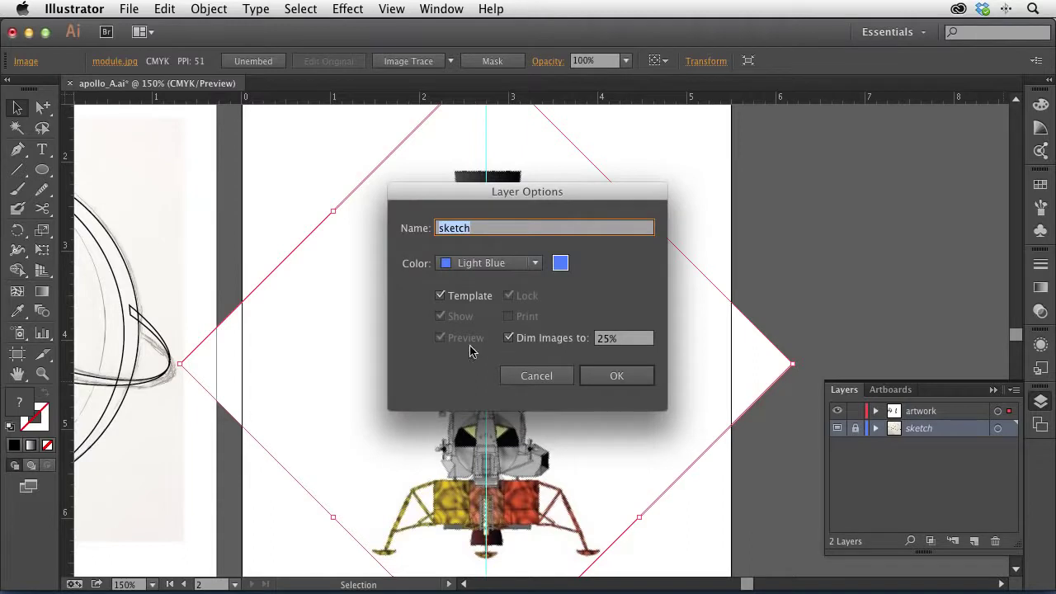
pyautogui.click(442, 295)
pyautogui.click(619, 377)
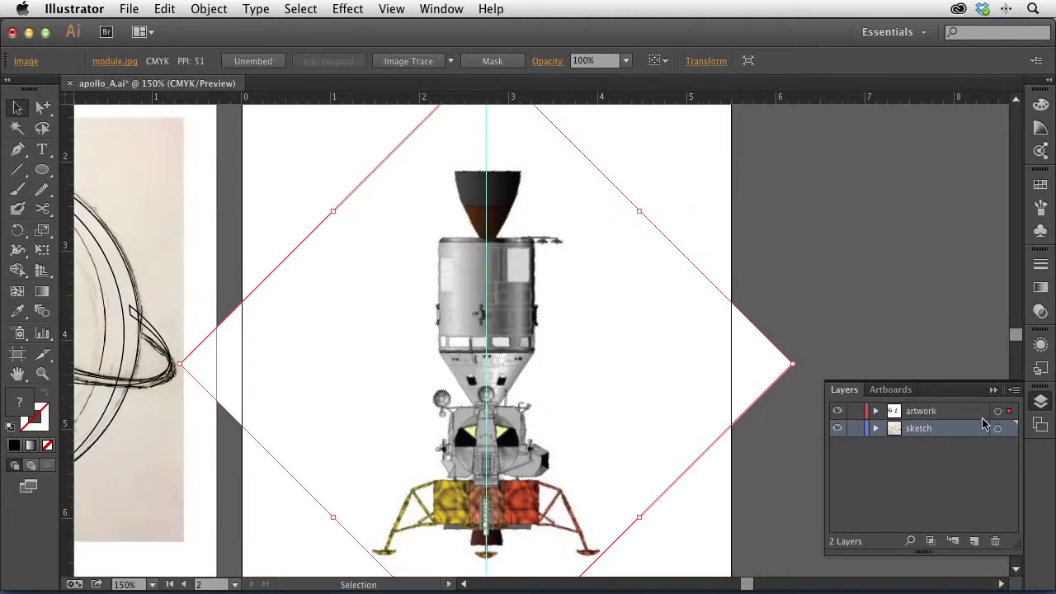
# Step: Move the spacecraft image to the sketch layer and turn that layer back into a template
pyautogui.moveTo(1011, 416); pyautogui.dragTo(1012, 433)
pyautogui.doubleClick(957, 432)
pyautogui.click(456, 295)
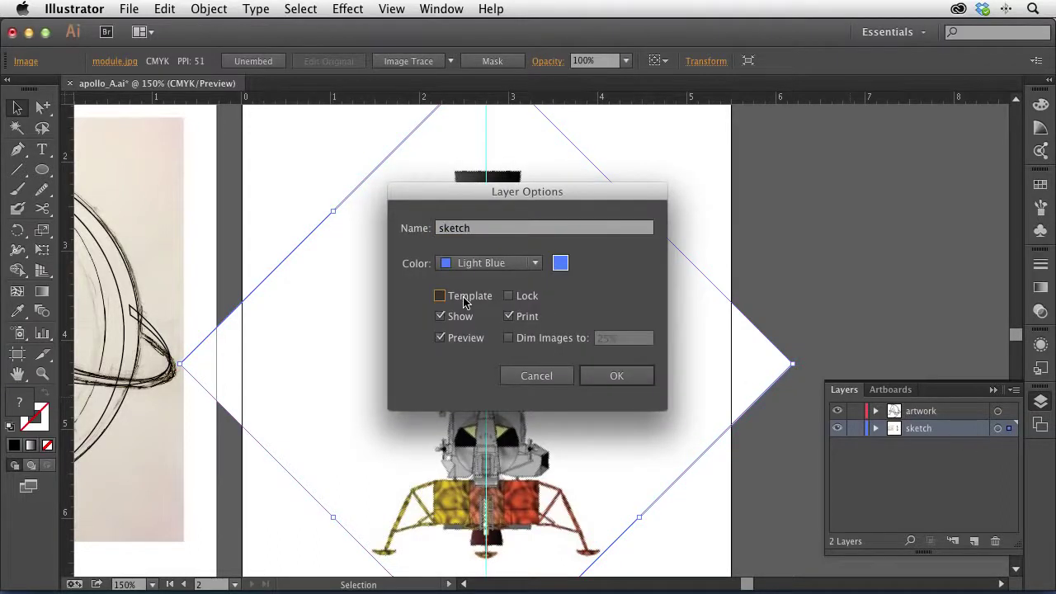
pyautogui.click(615, 377)
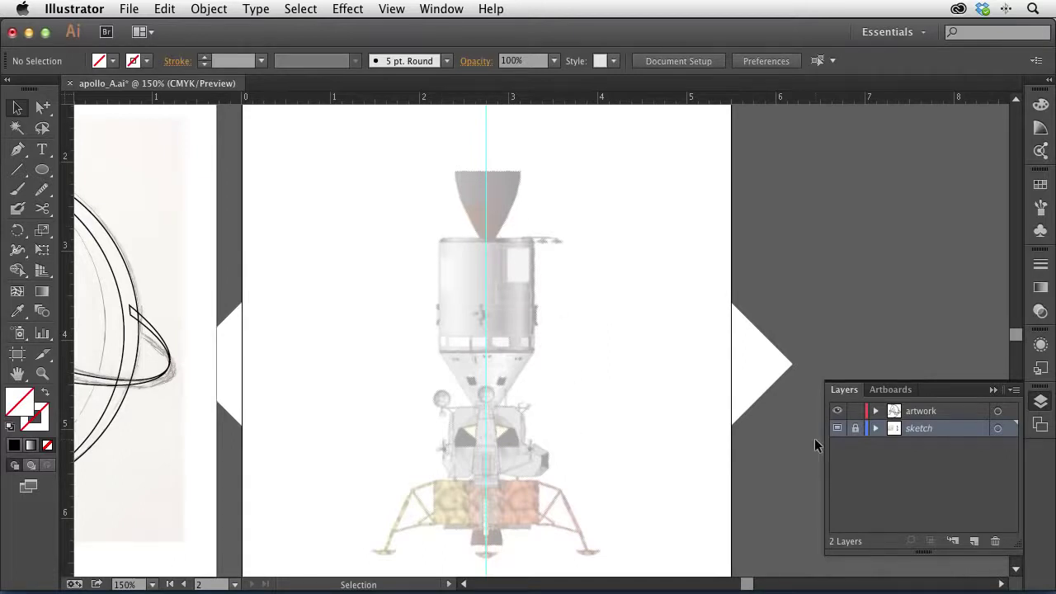
# Step: On the artwork layer, trace the right half of the engine nozzle with the Pen tool, from the center guide down its curved side
pyautogui.click(945, 411)
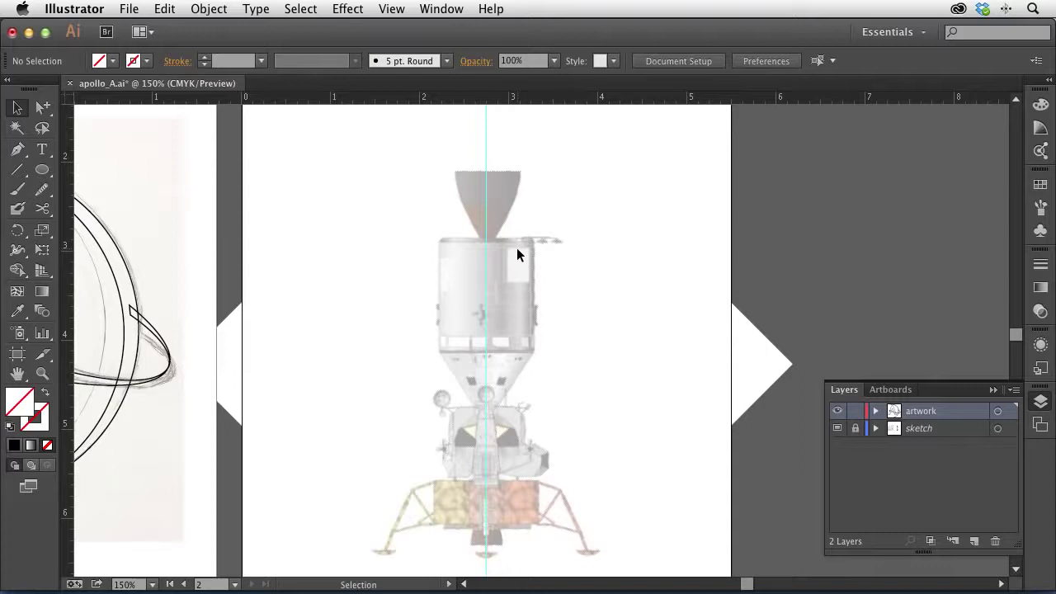
pyautogui.click(19, 151)
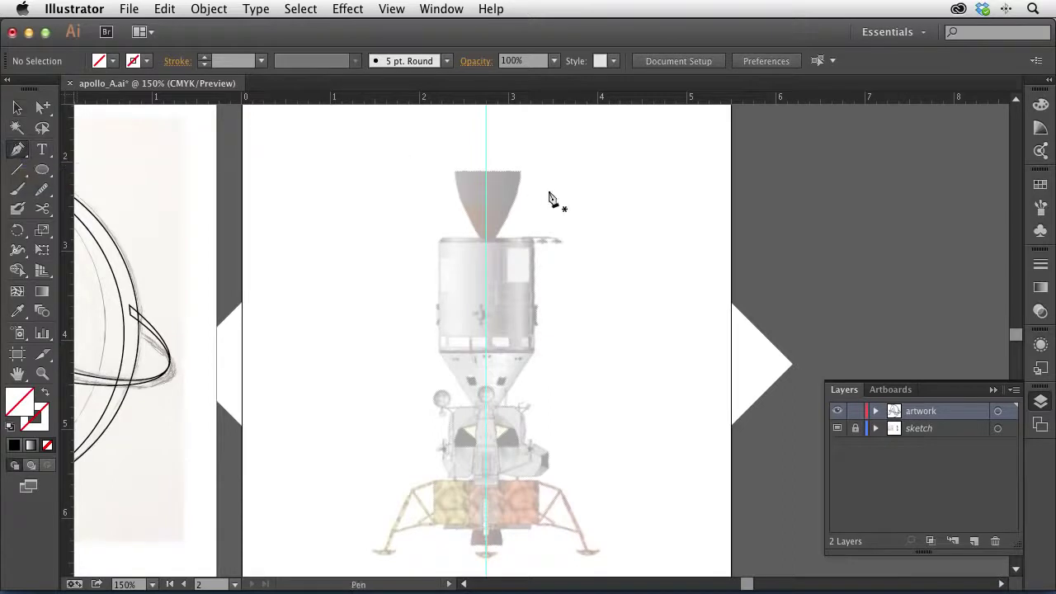
pyautogui.click(486, 173)
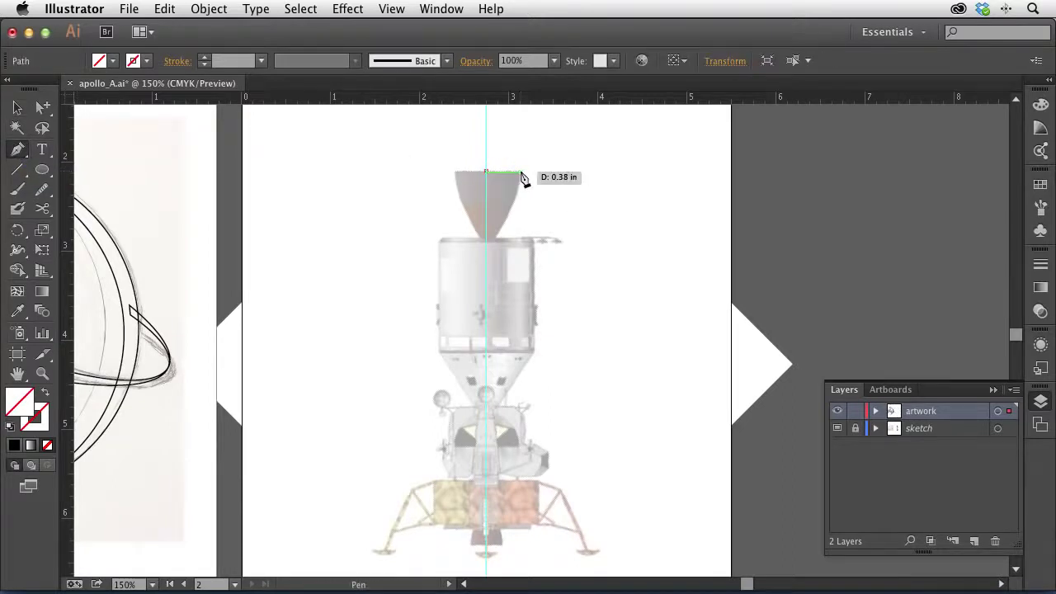
pyautogui.click(520, 173)
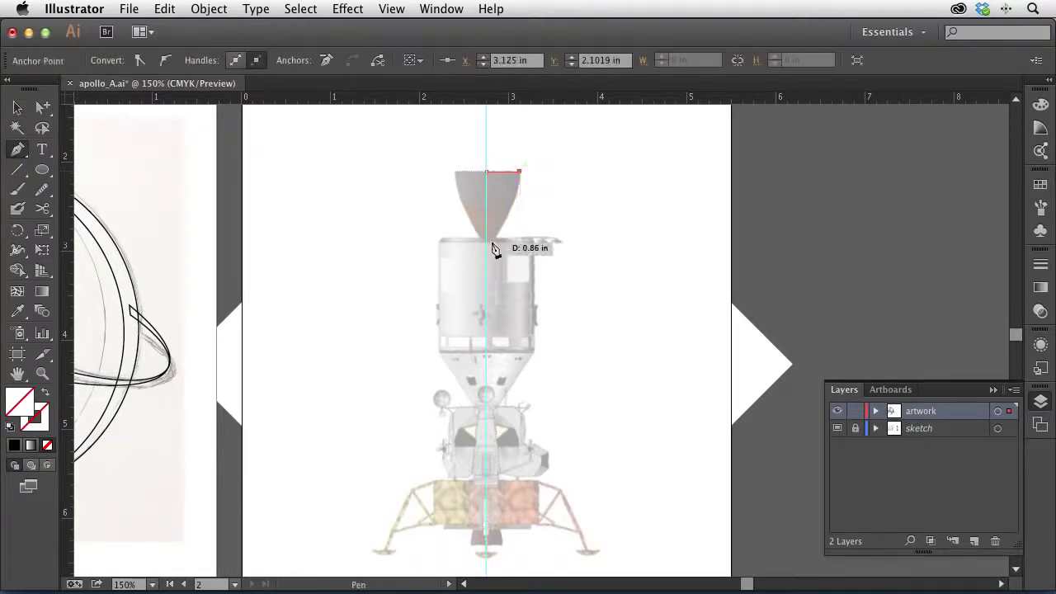
pyautogui.moveTo(494, 239); pyautogui.dragTo(466, 284)
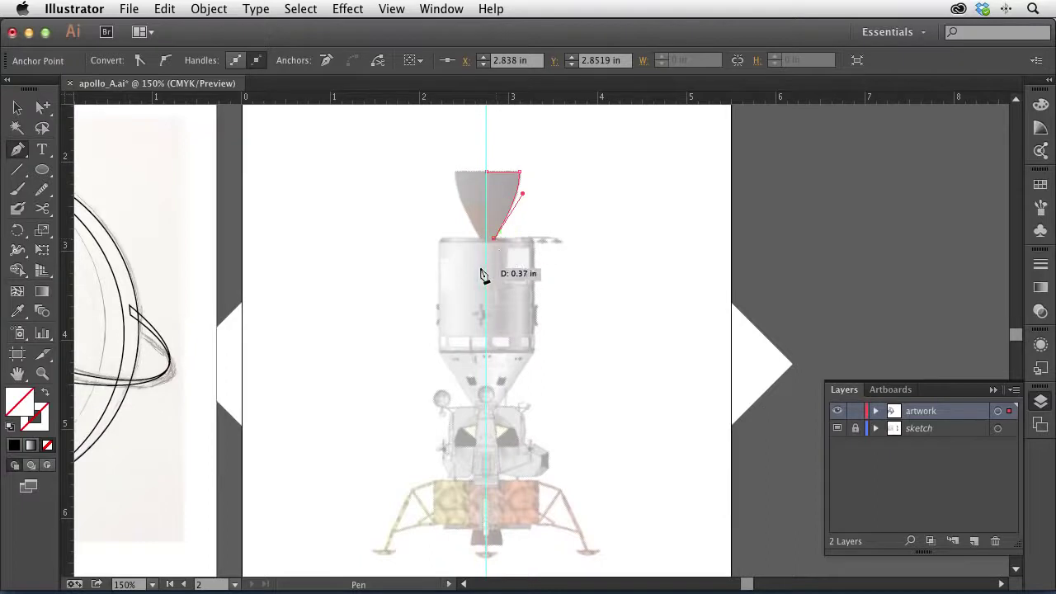
# Step: Continue the path along the cylinder's top edge, around its small beveled corner and down the right side to the thruster
pyautogui.click(529, 239)
pyautogui.click(534, 245)
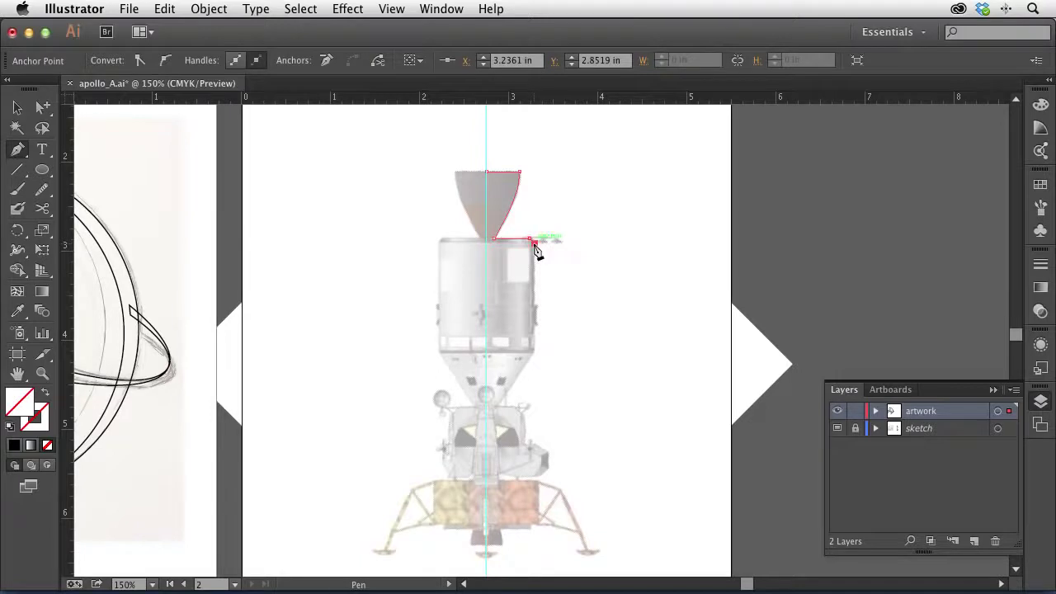
pyautogui.click(535, 306)
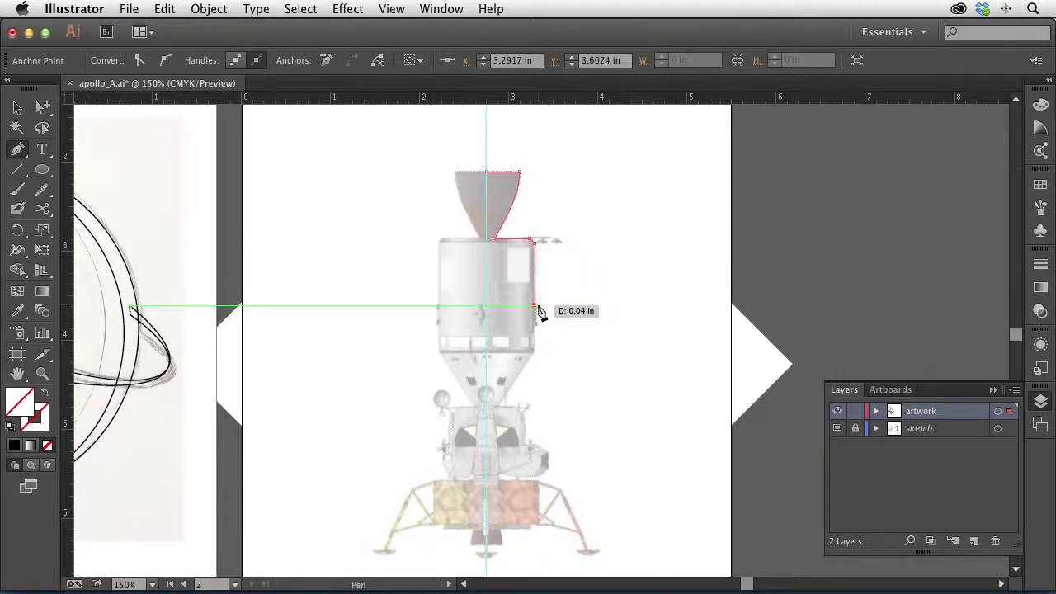
# Step: Trace the small thruster protrusion on the cylinder's right side and continue straight down to the cylinder's lower corner
pyautogui.press('super+equal')
pyautogui.press('super+equal')
pyautogui.press('super+equal')
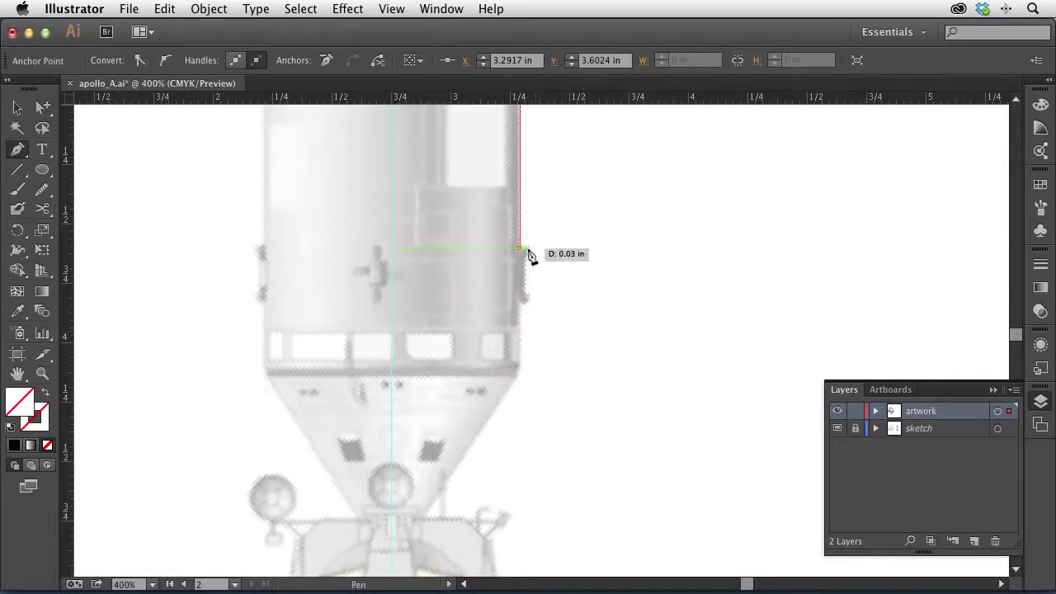
pyautogui.click(528, 251)
pyautogui.click(520, 304)
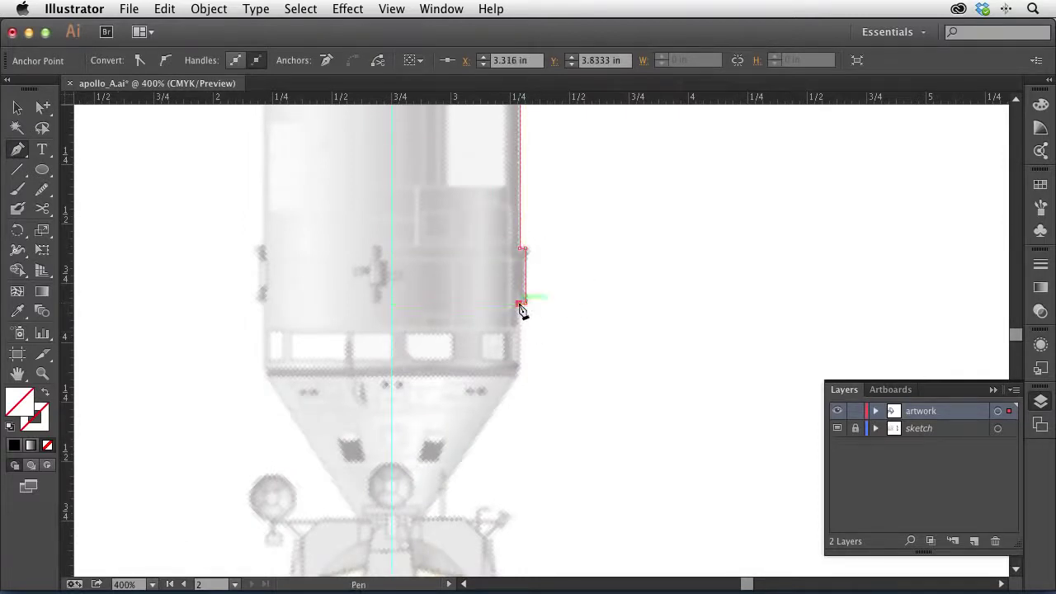
pyautogui.click(518, 372)
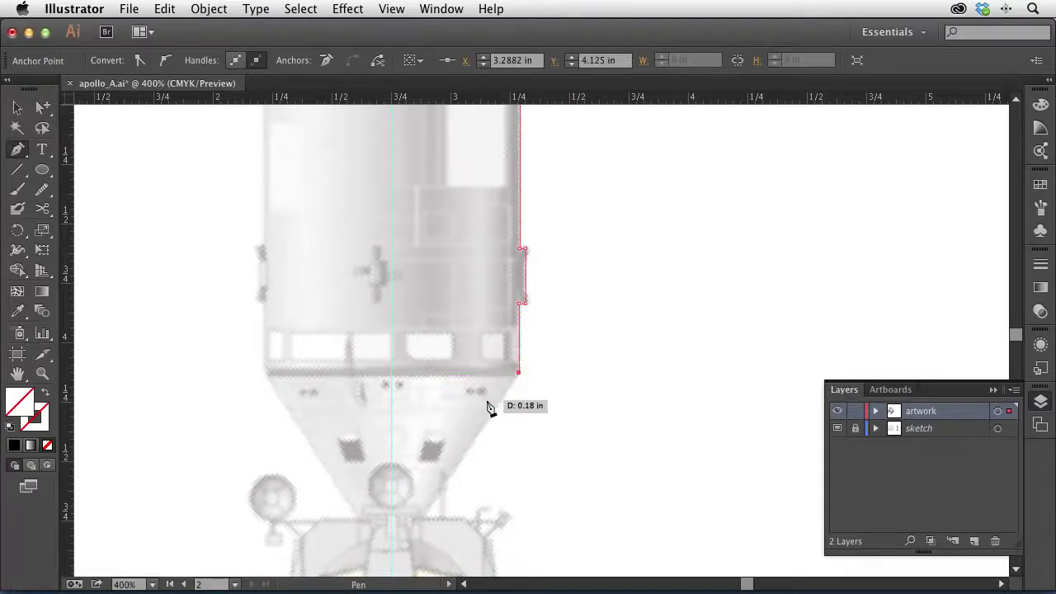
# Step: Extend the path down the slanted right side of the cone to where it meets the lunar module
pyautogui.scroll(-6, 490, 402)
pyautogui.hscroll(-2, 491, 402)
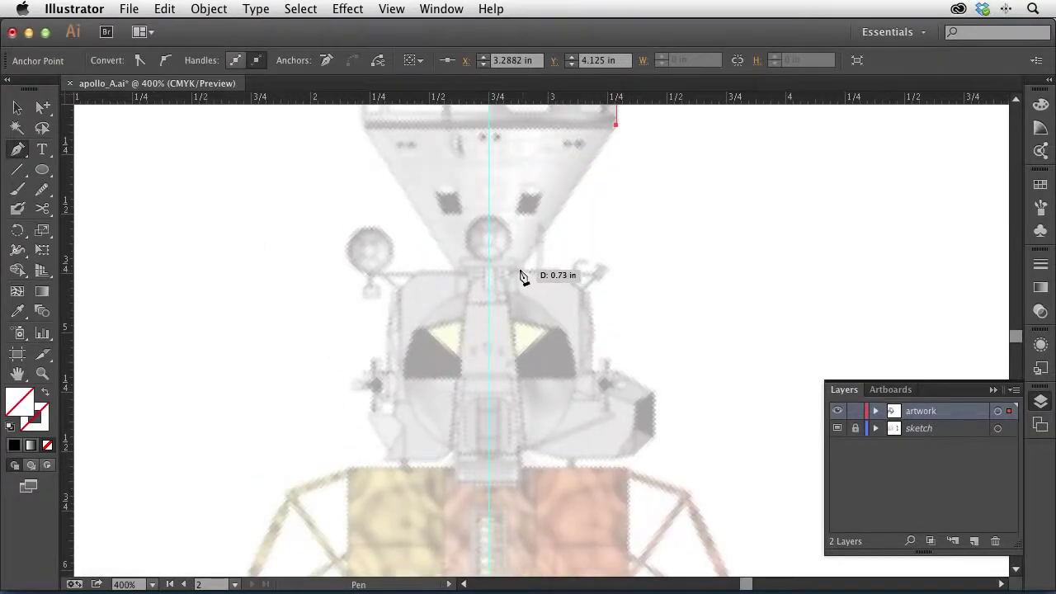
pyautogui.click(520, 270)
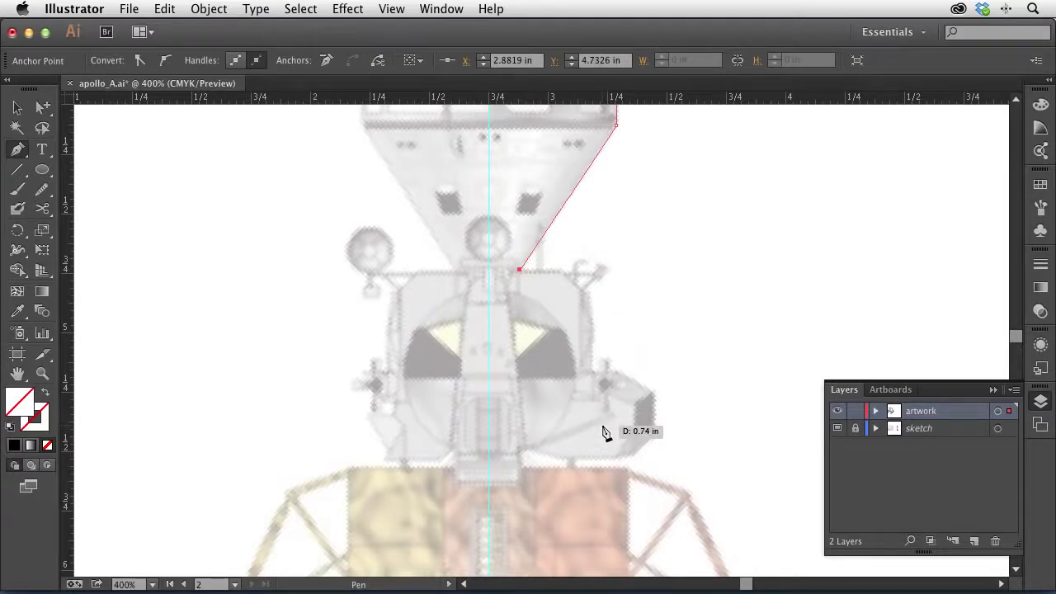
# Step: Give the path a black stroke with no fill and trace the lunar module's upper section around its beveled corner to the underside
pyautogui.press('d')
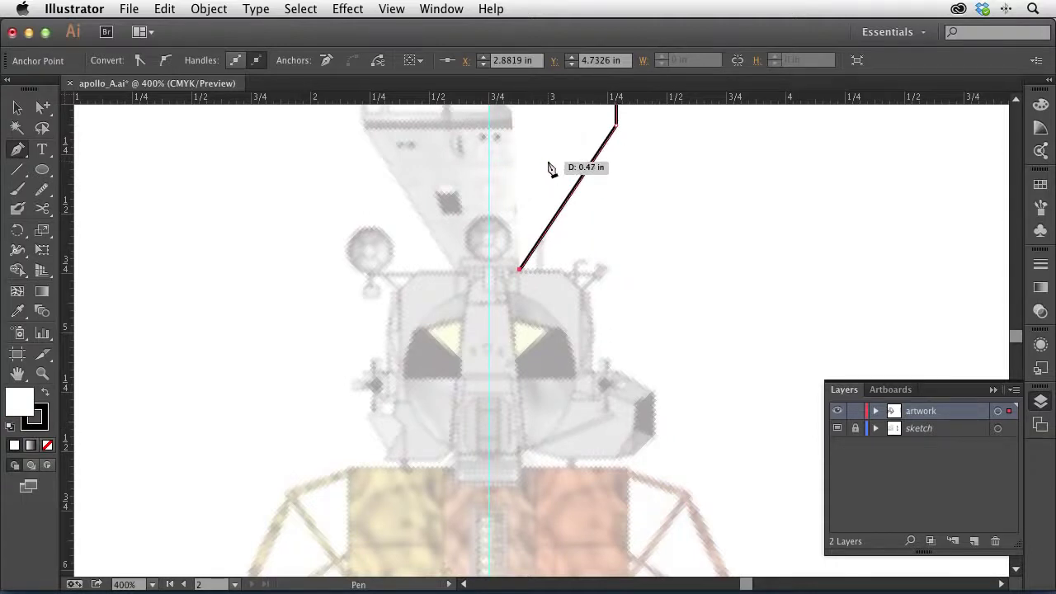
pyautogui.press('/')
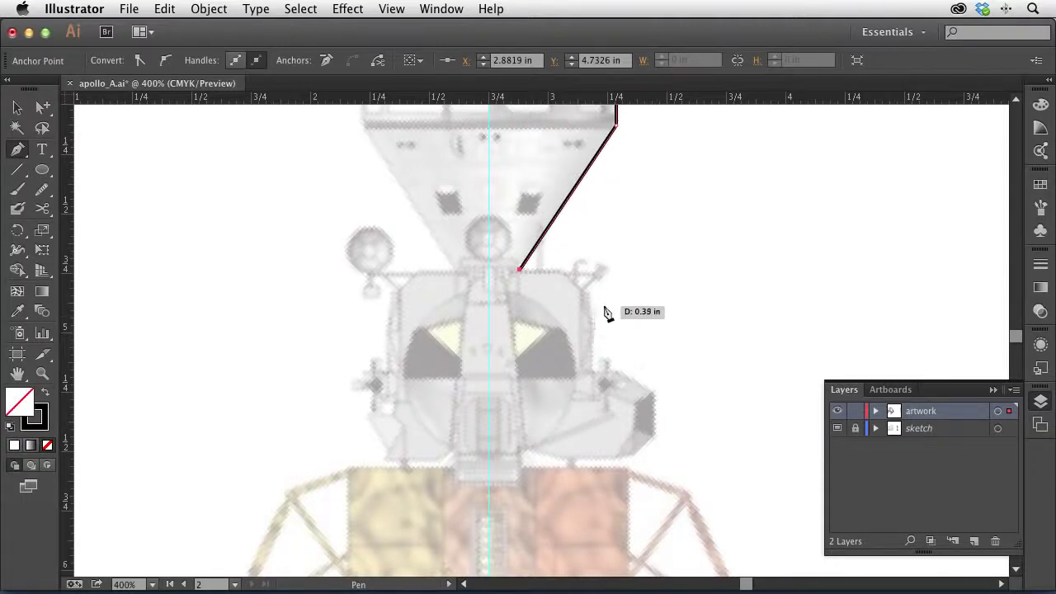
pyautogui.click(559, 269)
pyautogui.click(585, 295)
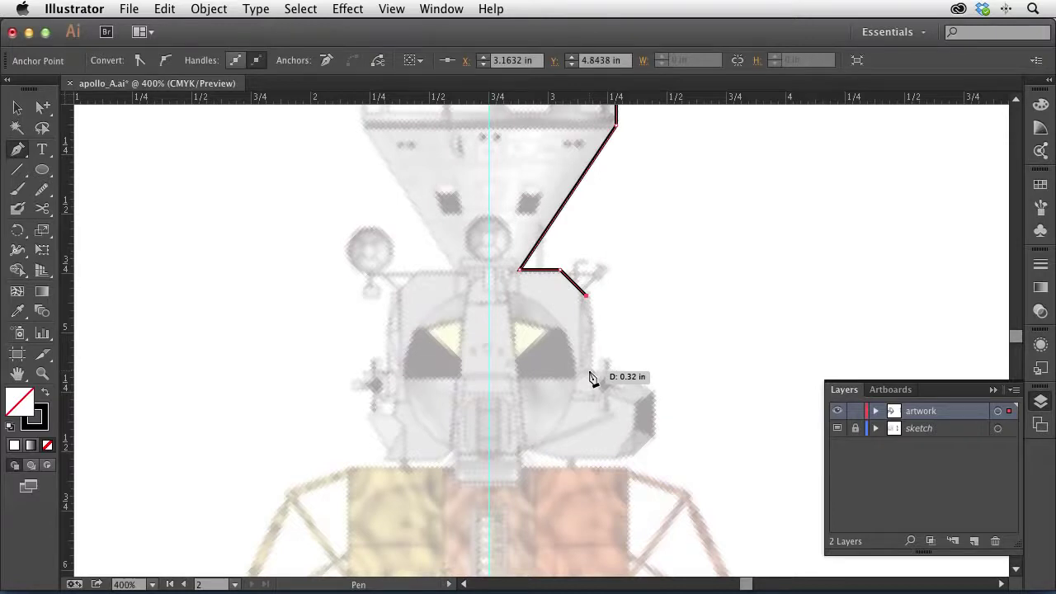
pyautogui.click(586, 456)
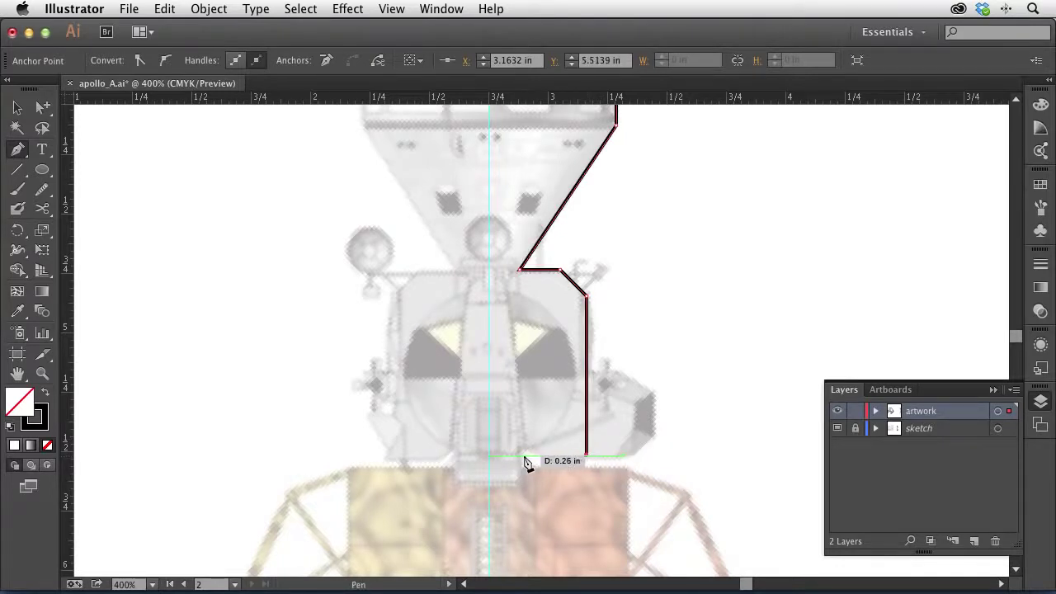
pyautogui.click(524, 456)
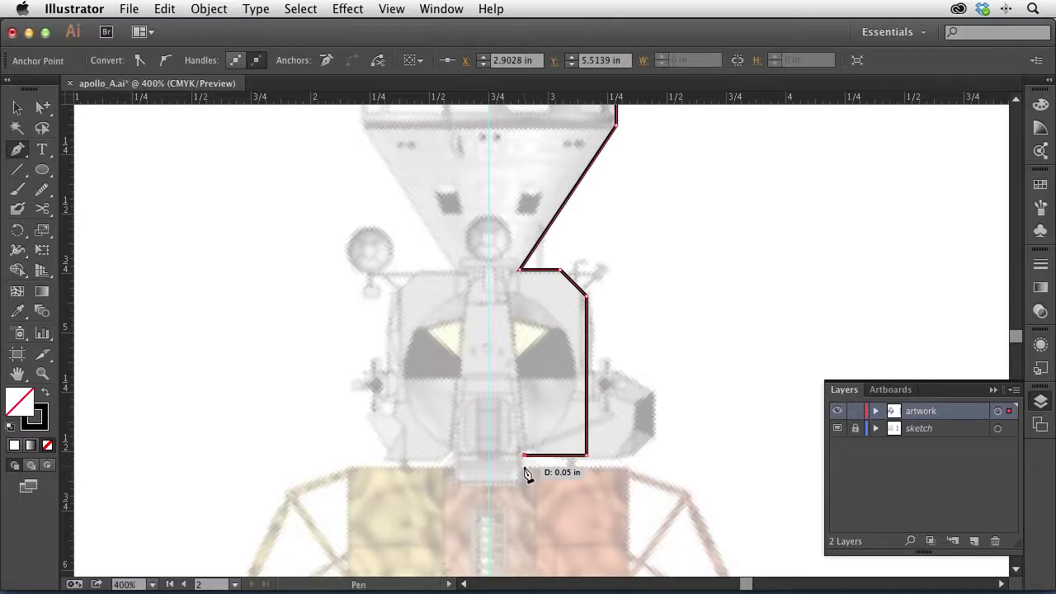
# Step: Continue the path down the short neck and around the right side of the descent stage, including the small step at its lower corner
pyautogui.click(524, 468)
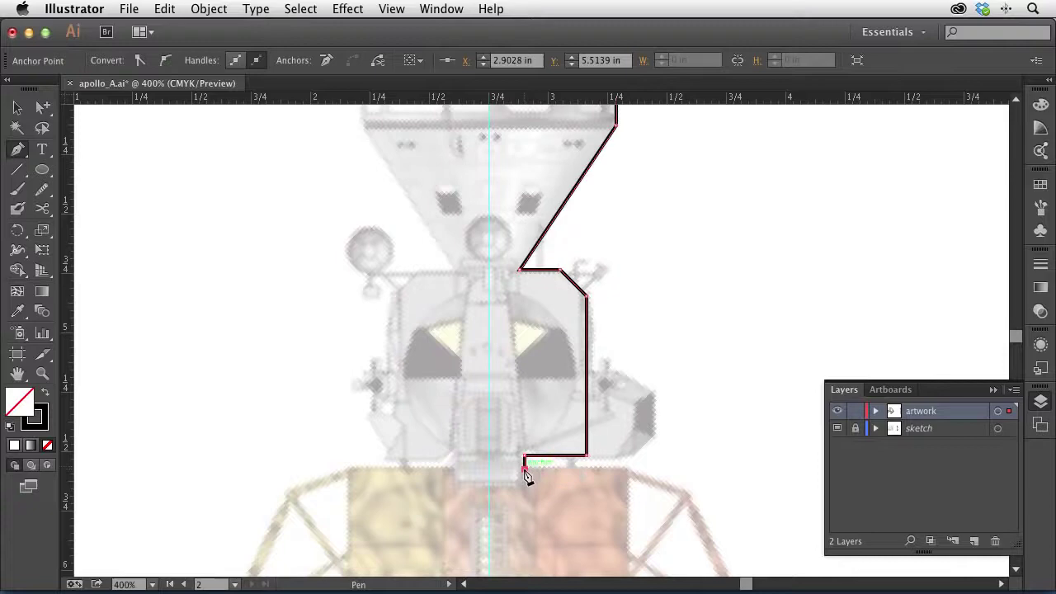
pyautogui.click(629, 469)
pyautogui.scroll(-5, 644, 314)
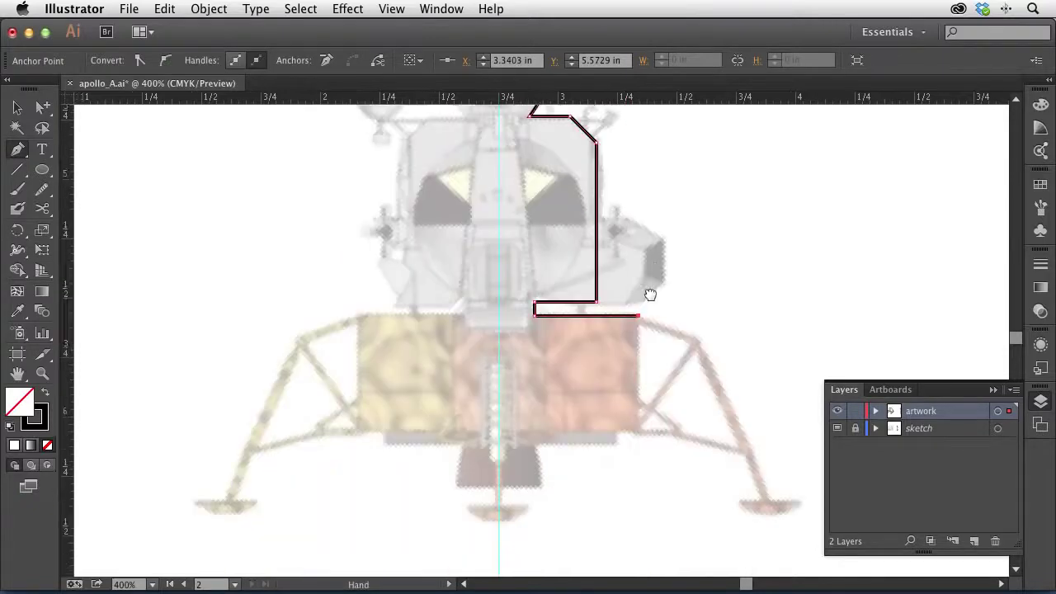
pyautogui.click(632, 309)
pyautogui.click(607, 308)
pyautogui.click(607, 322)
# Step: Trace the descent stage's underside and the flared bottom engine nozzle, ending the path on the center guide
pyautogui.click(527, 322)
pyautogui.click(534, 363)
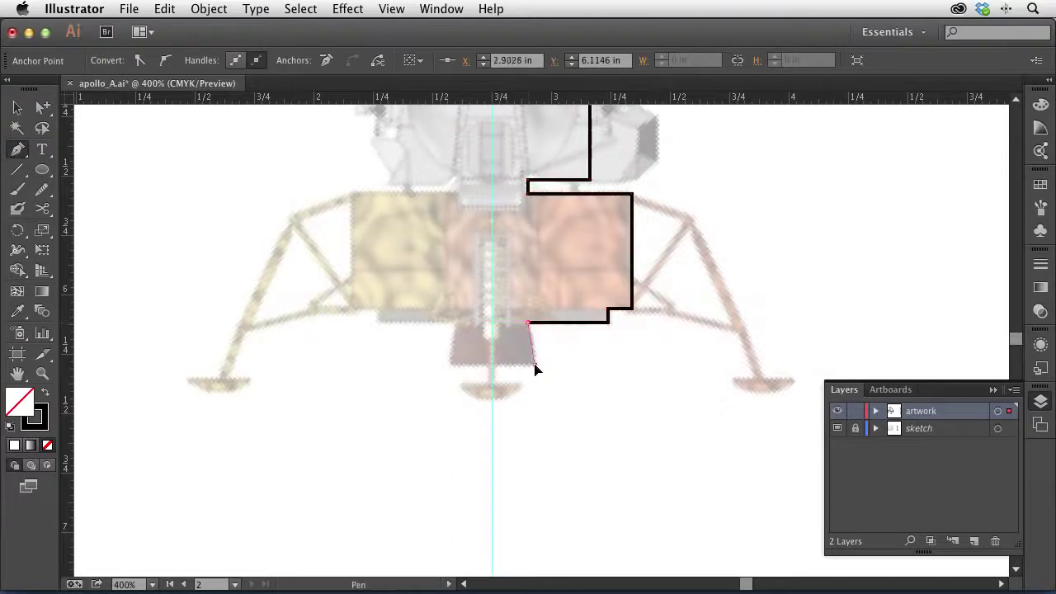
pyautogui.click(491, 364)
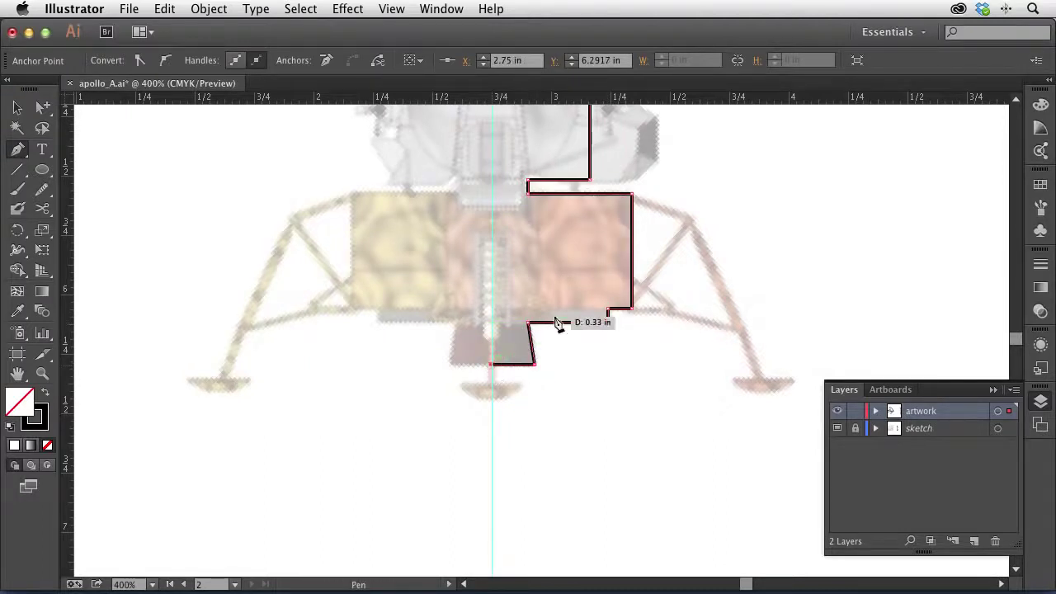
# Step: Reflect a copy of the traced half outline across the vertical center guide to form the spacecraft's left half
pyautogui.moveTo(537, 217); pyautogui.dragTo(561, 377)
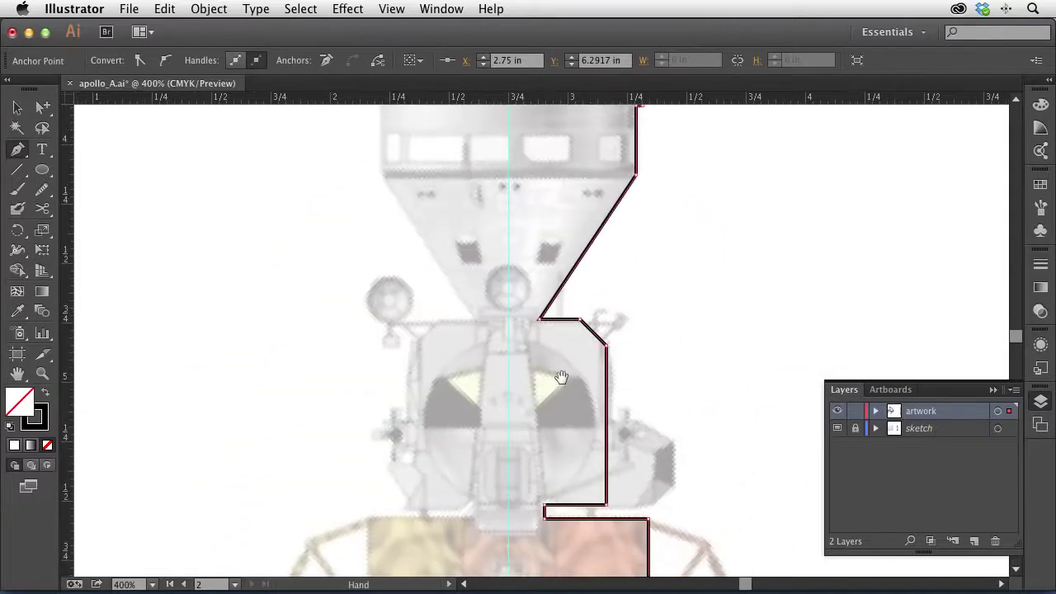
pyautogui.scroll(15, 581, 369)
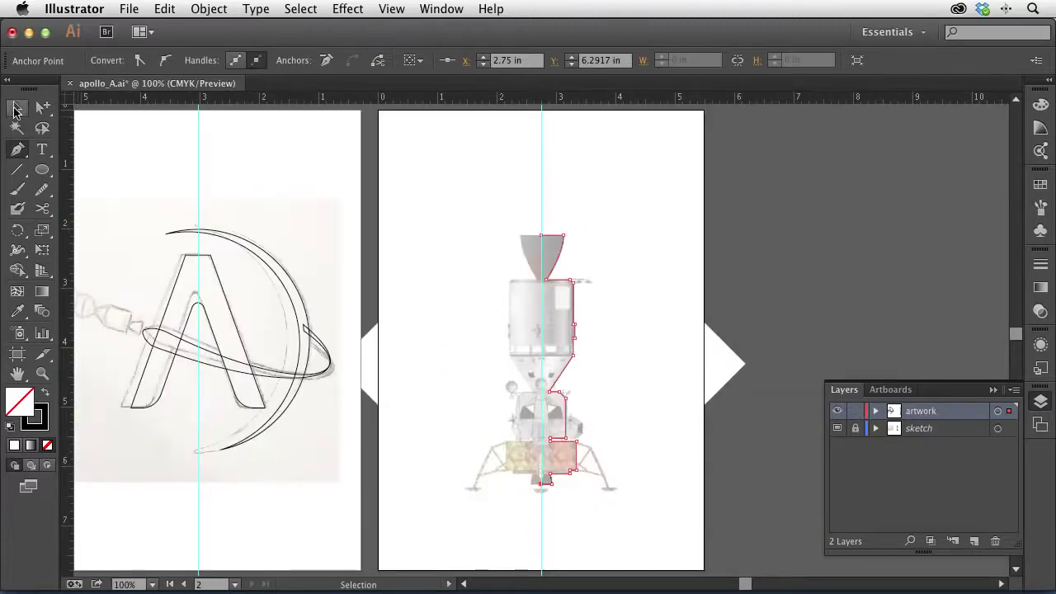
pyautogui.click(17, 108)
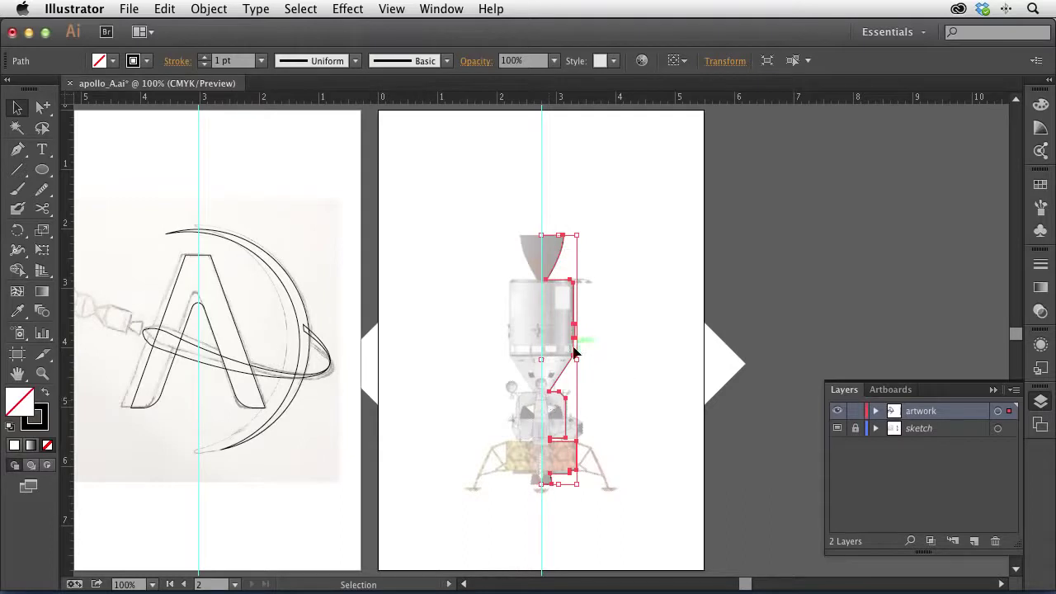
pyautogui.press('o')
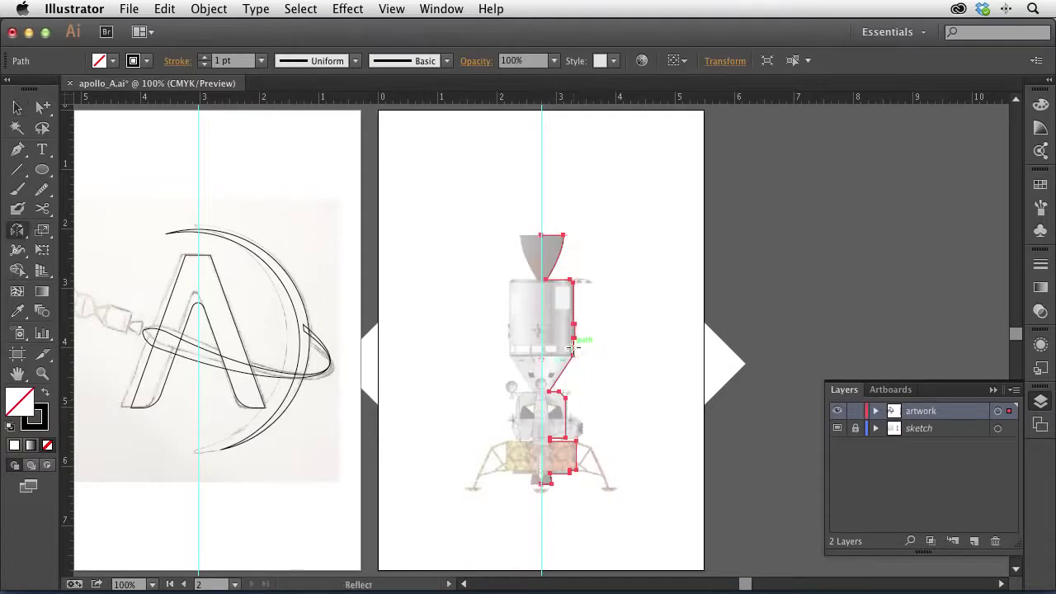
pyautogui.click(542, 240)
pyautogui.moveTo(559, 306); pyautogui.dragTo(607, 430)
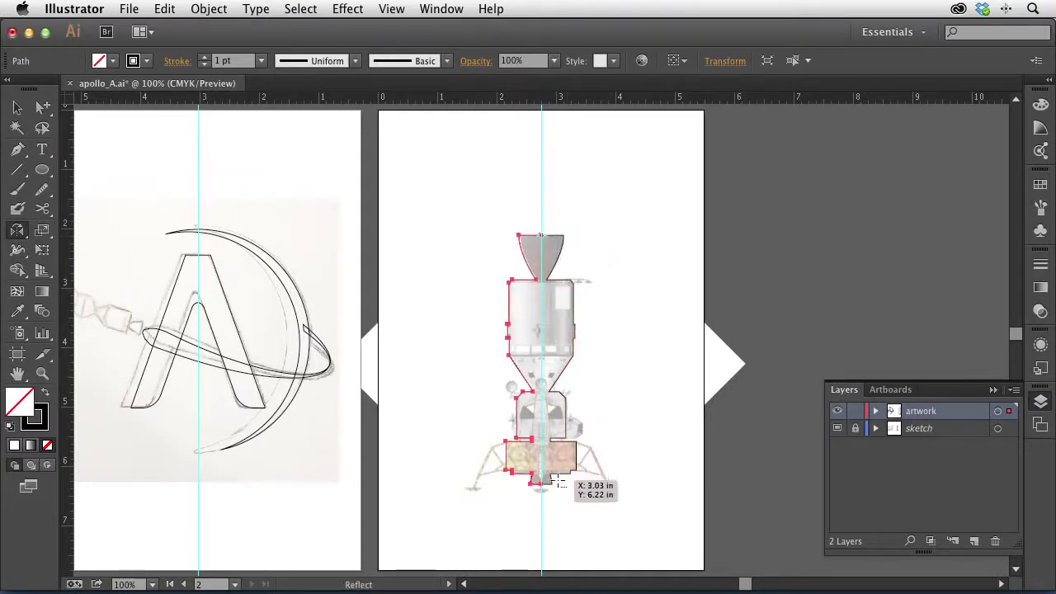
# Step: Select both halves of the spacecraft outline and join them into one path, then deselect it
pyautogui.click(16, 107)
pyautogui.moveTo(480, 190); pyautogui.dragTo(658, 521)
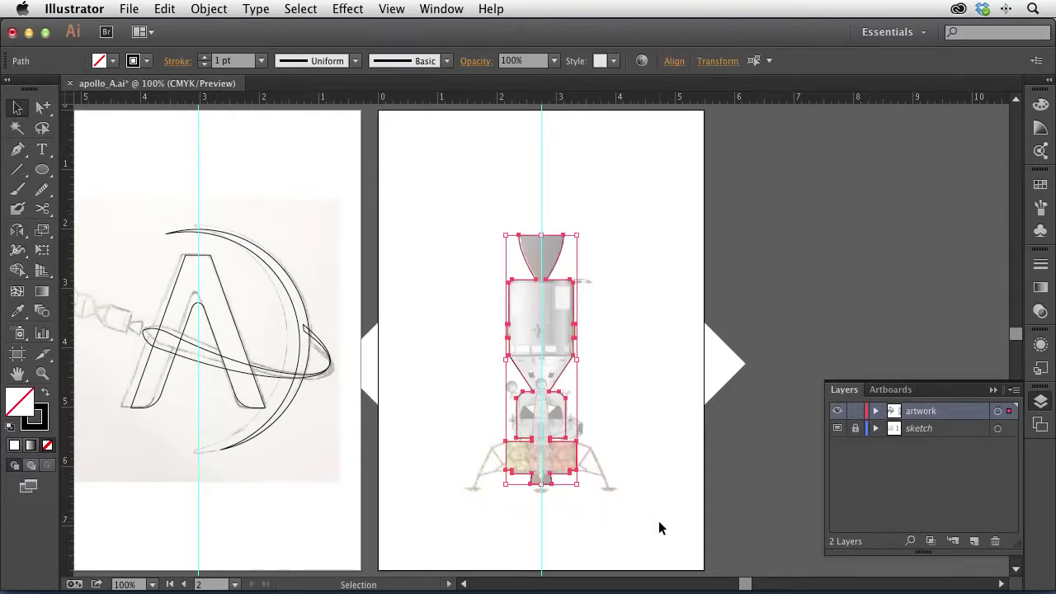
pyautogui.press('super')
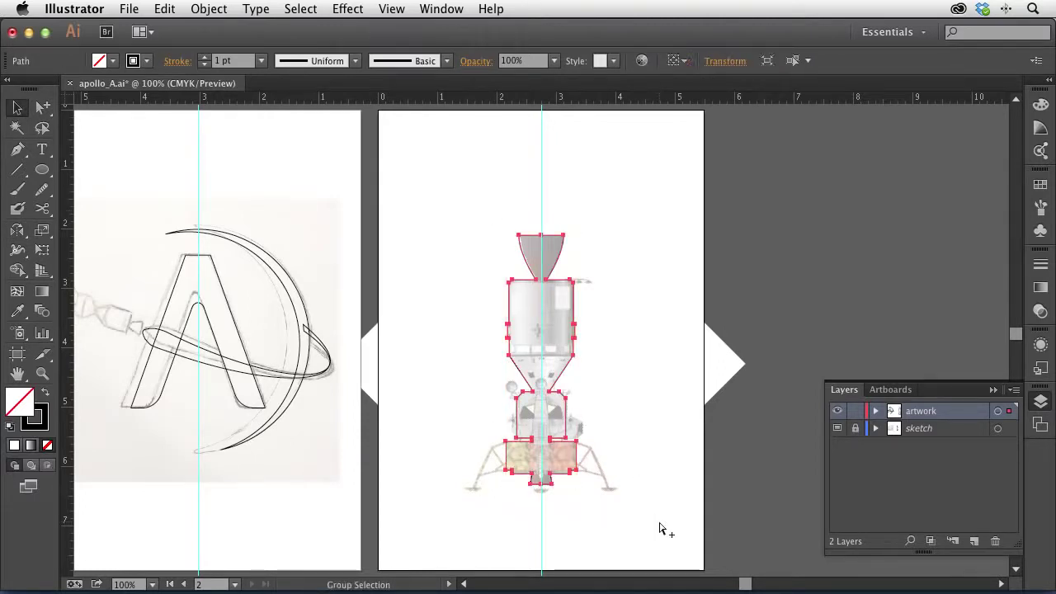
pyautogui.click(651, 371)
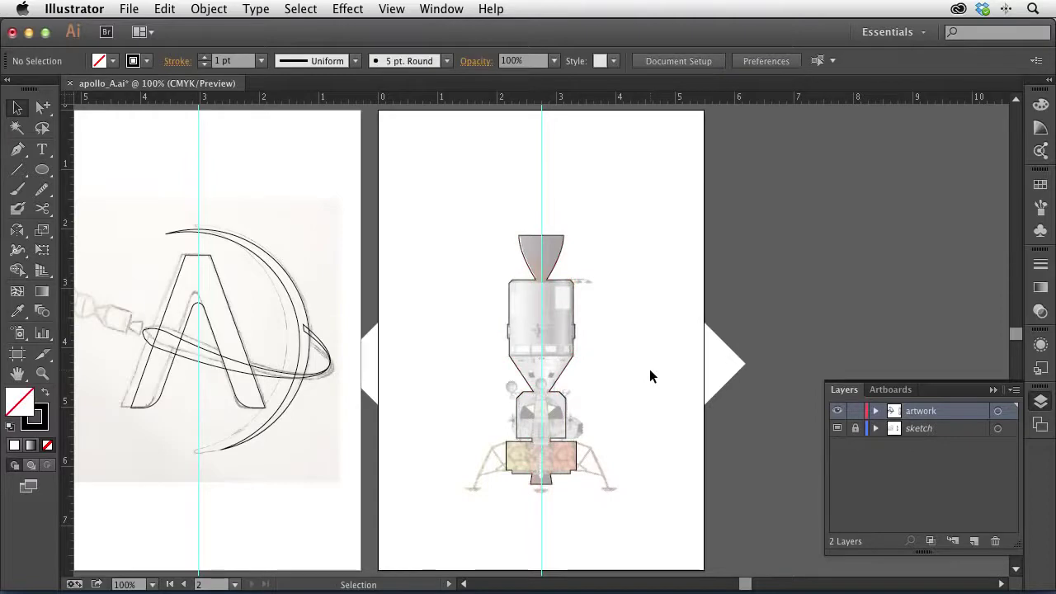
# Step: Draw a closed triangle with the Pen tool around the lunar module's left yellow window
pyautogui.keyDown('super'); pyautogui.click(560, 381); pyautogui.keyUp('super')
pyautogui.click(532, 350)
pyautogui.click(532, 349)
pyautogui.click(532, 349)
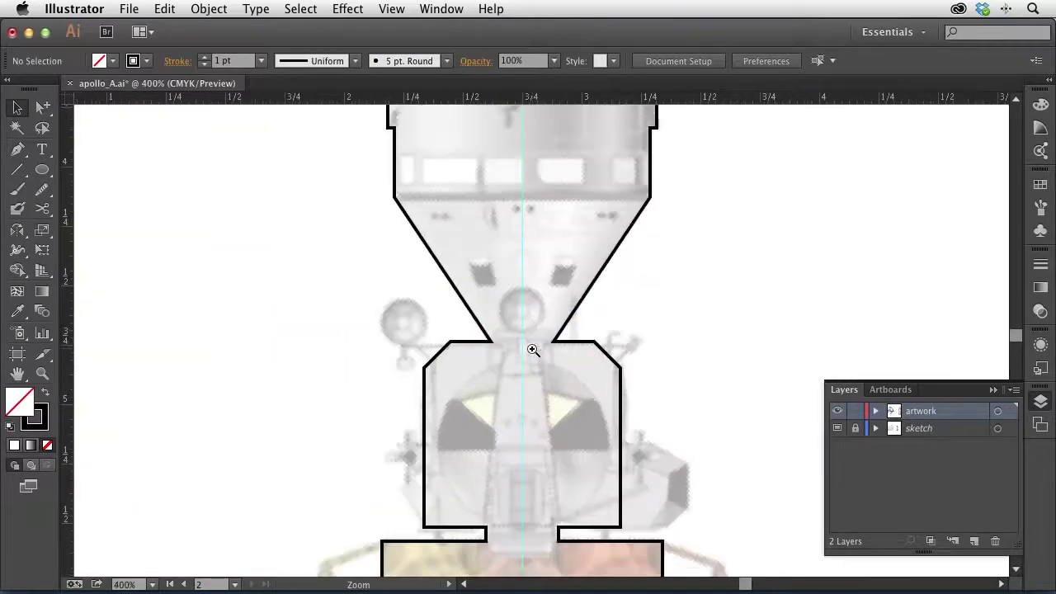
pyautogui.click(532, 305)
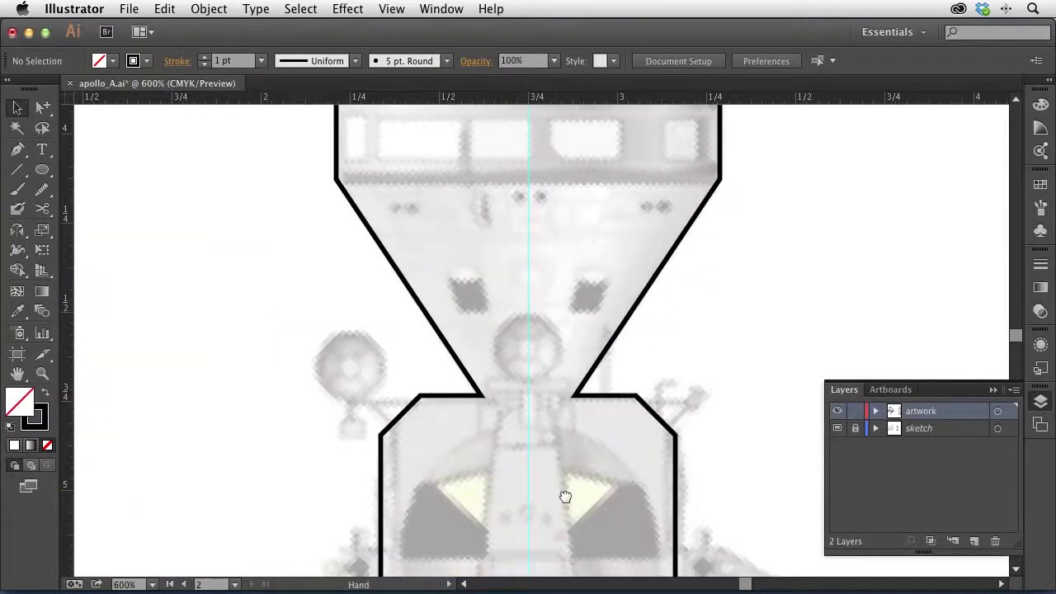
pyautogui.moveTo(565, 497); pyautogui.dragTo(535, 331)
pyautogui.click(18, 149)
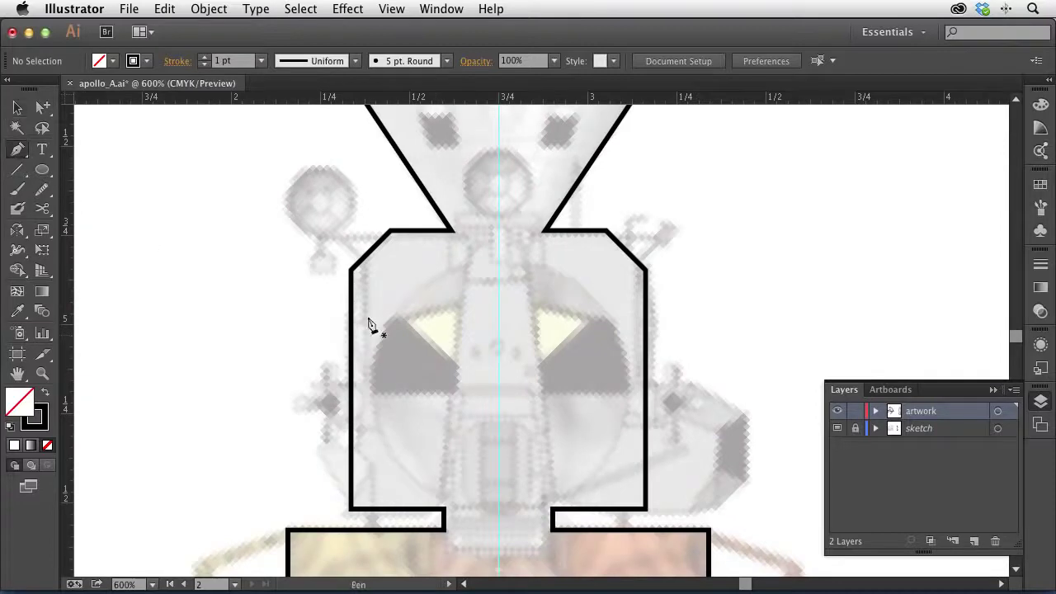
pyautogui.click(401, 320)
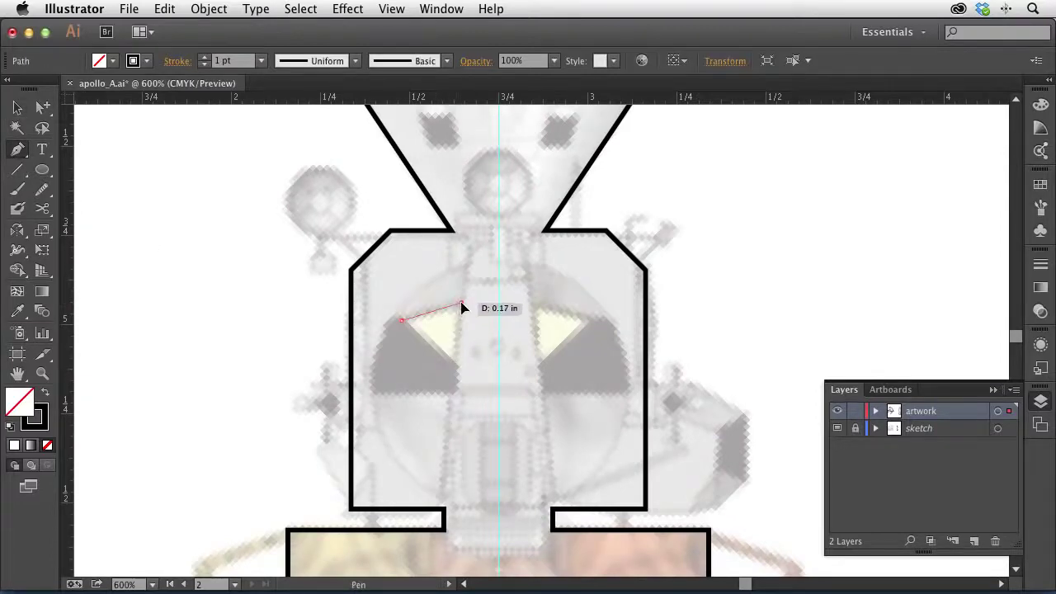
pyautogui.click(460, 303)
pyautogui.click(455, 365)
pyautogui.click(402, 320)
pyautogui.click(18, 108)
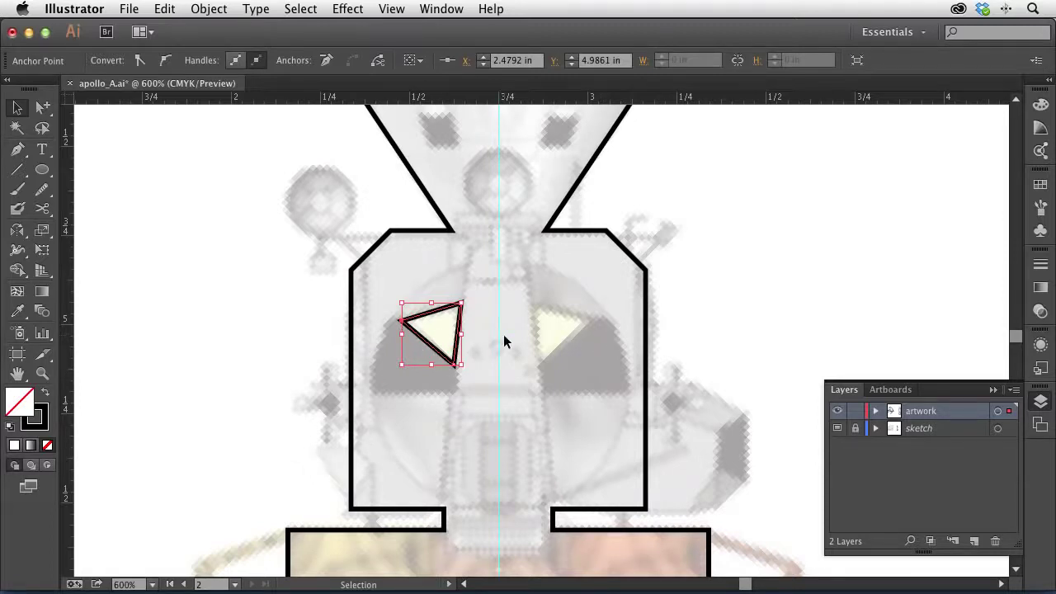
pyautogui.press('o')
pyautogui.moveTo(567, 357); pyautogui.dragTo(568, 376)
pyautogui.hotkey('ctrl', 'z')
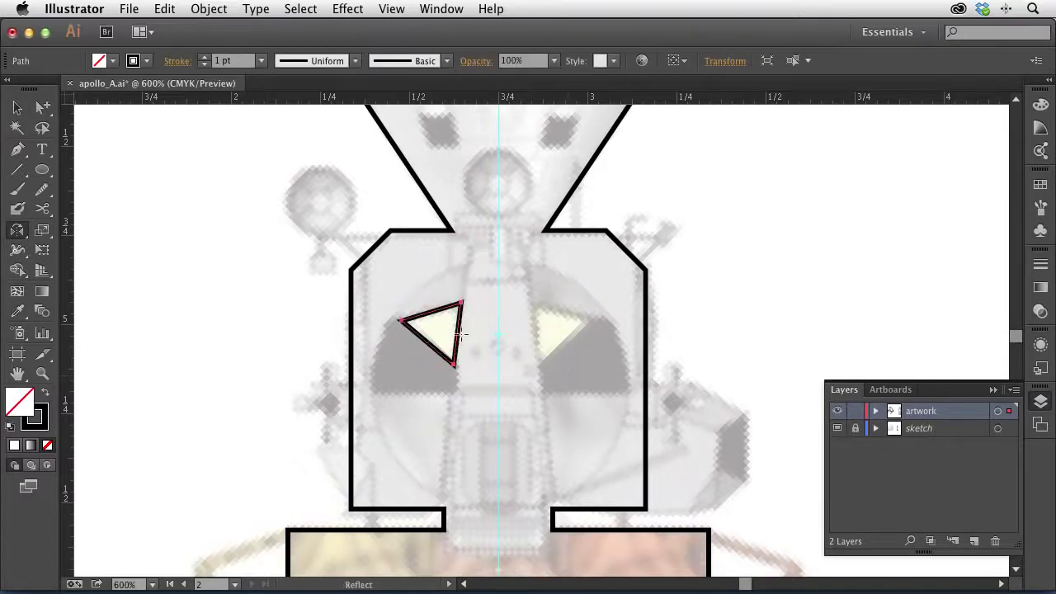
pyautogui.press('v')
pyautogui.click(479, 394)
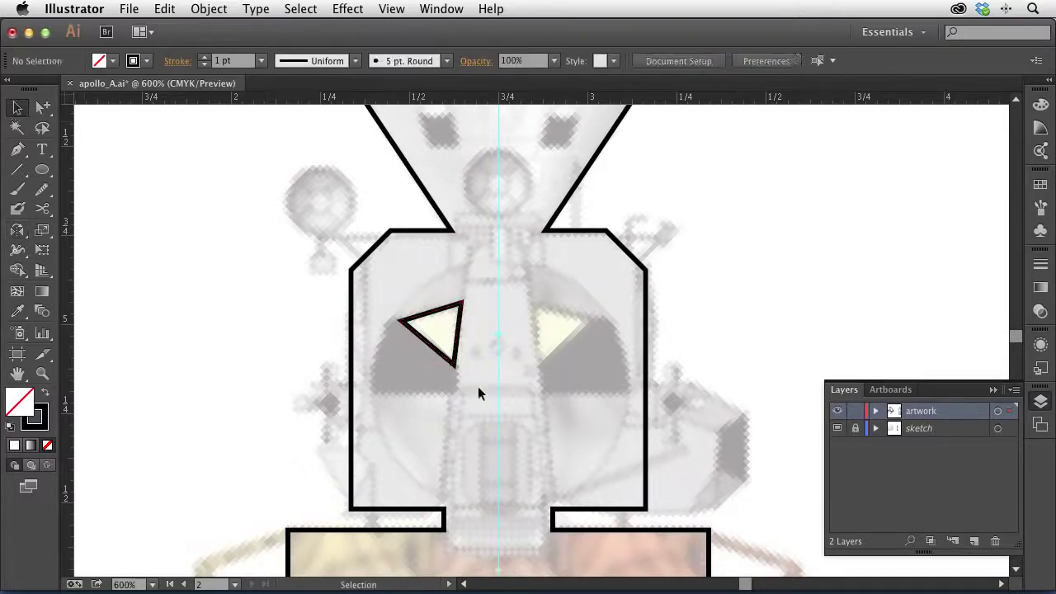
# Step: Reflect a copy of the triangular window across the center guide onto the right yellow window and deselect it
pyautogui.click(444, 356)
pyautogui.press('o')
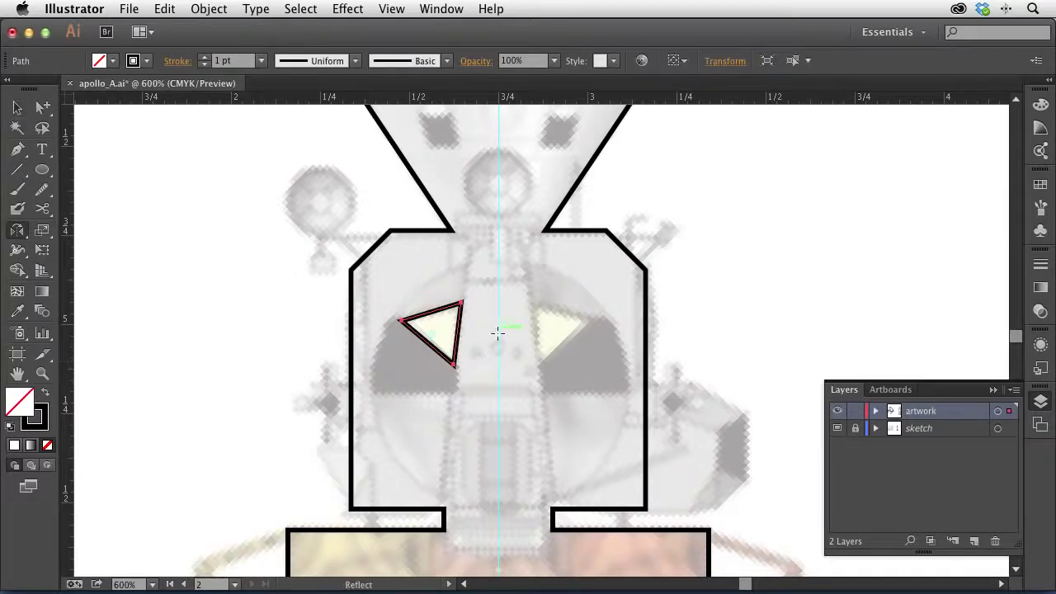
pyautogui.moveTo(561, 370); pyautogui.dragTo(443, 355)
pyautogui.click(17, 107)
pyautogui.click(346, 239)
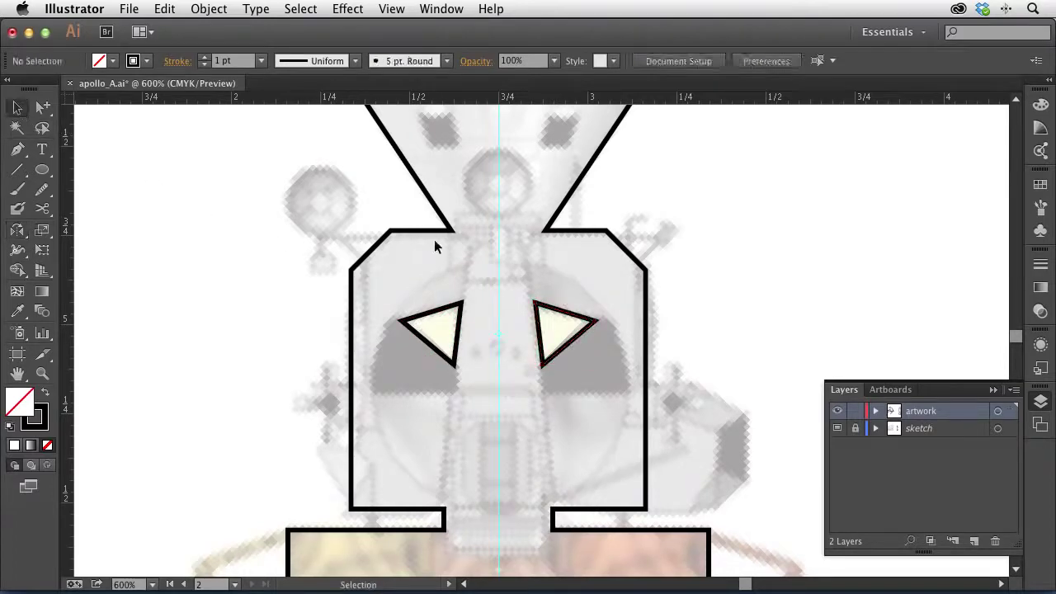
# Step: Draw a rectangle over the left dark window on the cone and shear it so its sides slant along with the cone
pyautogui.scroll(5, 344, 239)
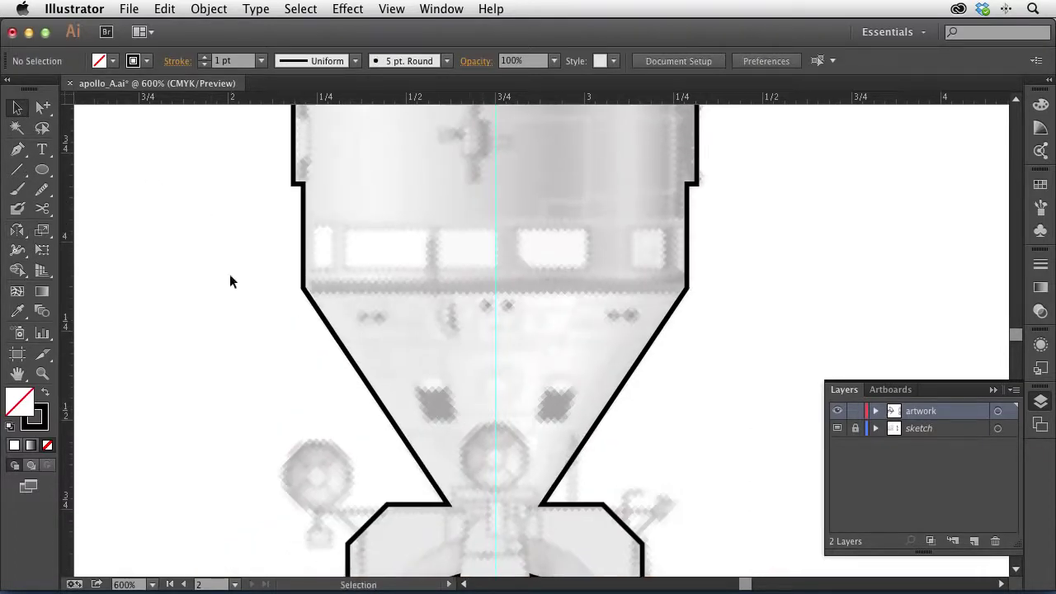
pyautogui.moveTo(42, 169); pyautogui.dragTo(113, 172)
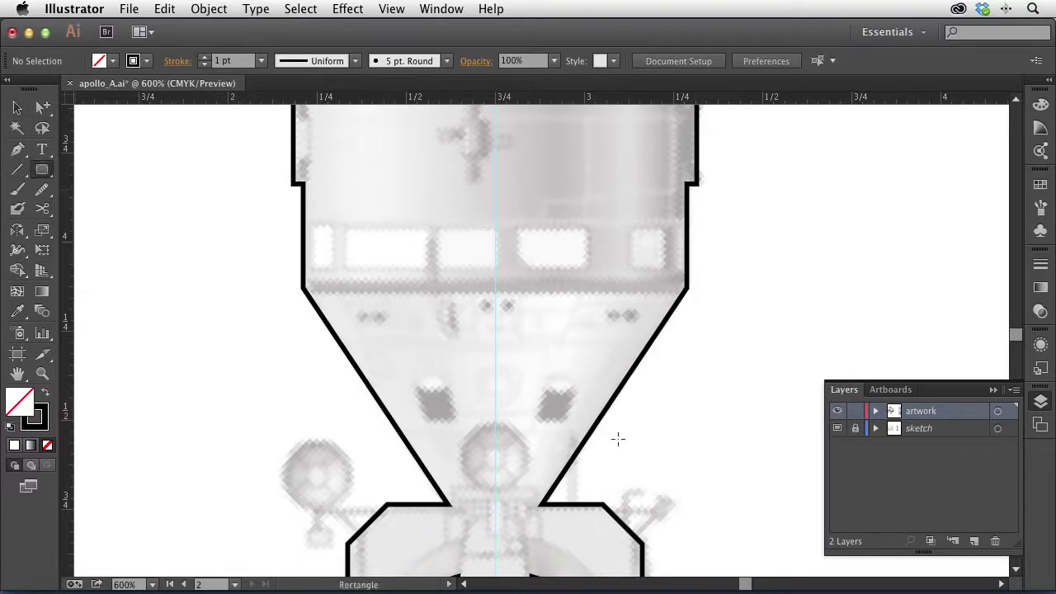
pyautogui.moveTo(416, 382); pyautogui.dragTo(459, 433)
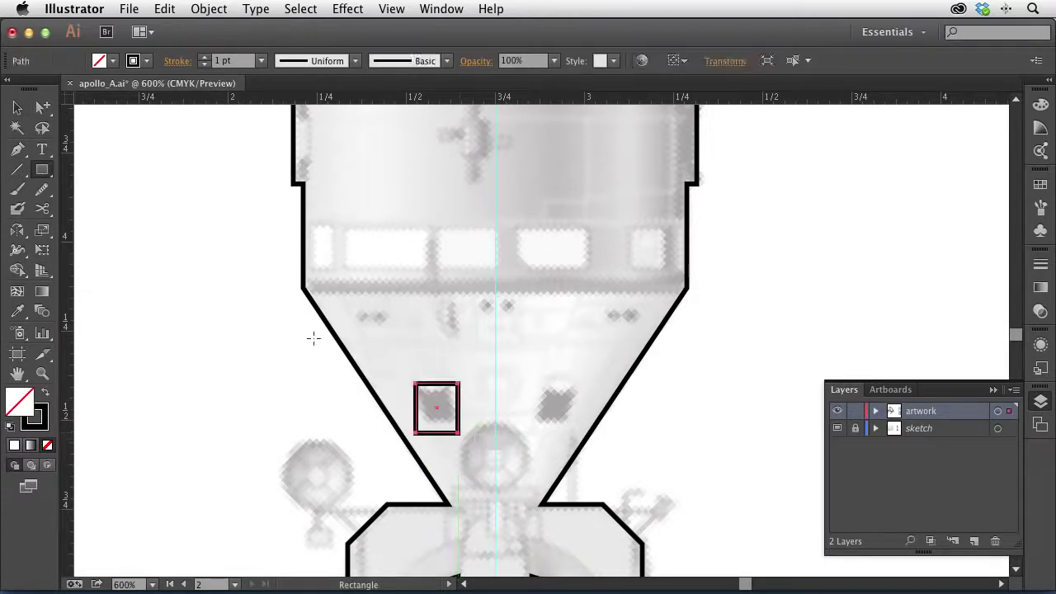
pyautogui.moveTo(17, 231); pyautogui.dragTo(92, 250)
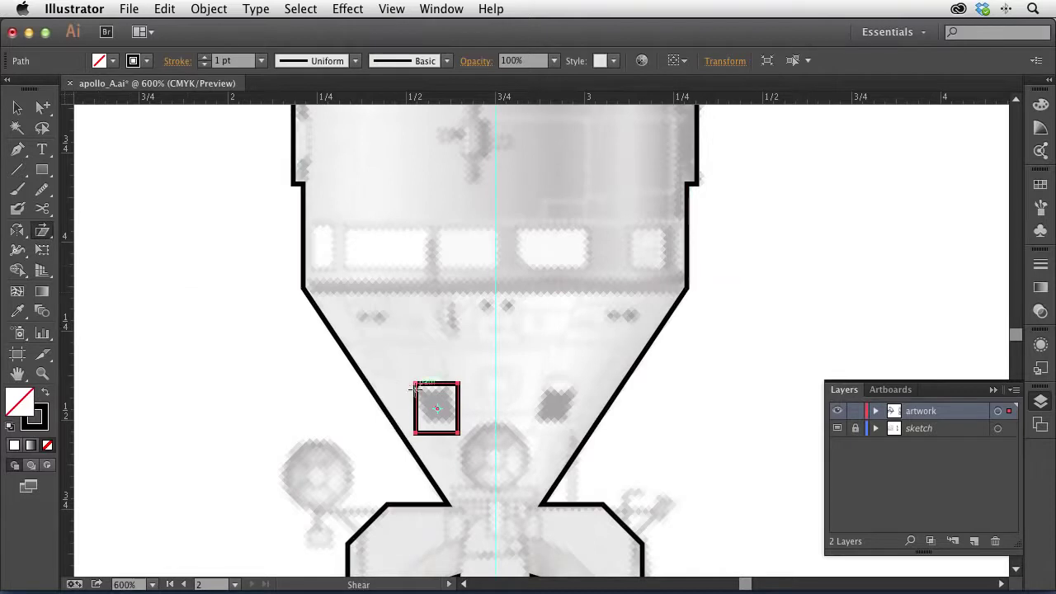
pyautogui.moveTo(491, 446); pyautogui.dragTo(512, 448)
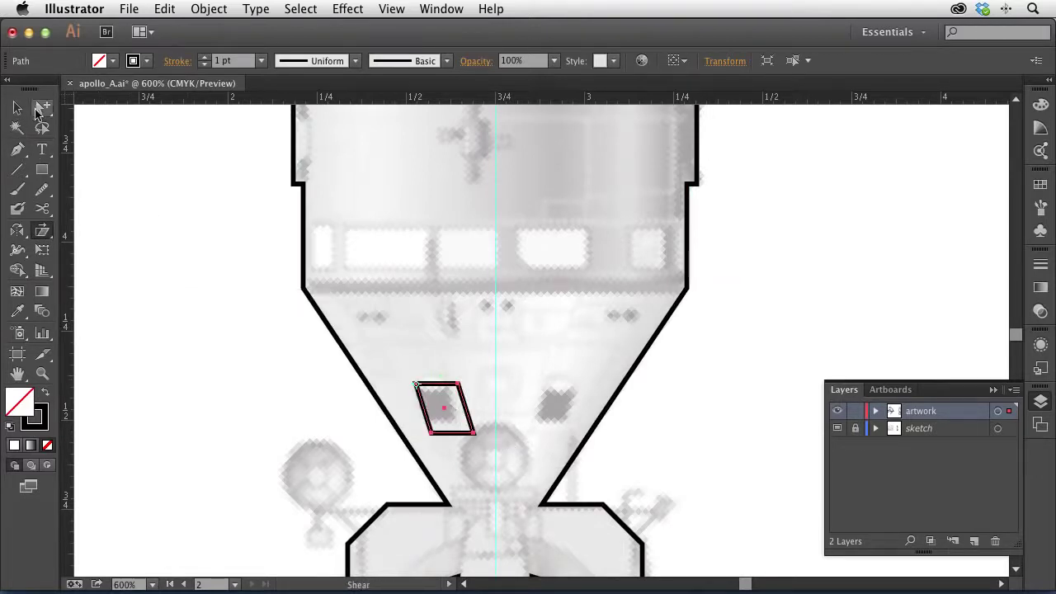
# Step: Raise only the bottom edge of the sheared window shape with the Direct Selection tool to shorten it
pyautogui.click(52, 110)
pyautogui.click(44, 112)
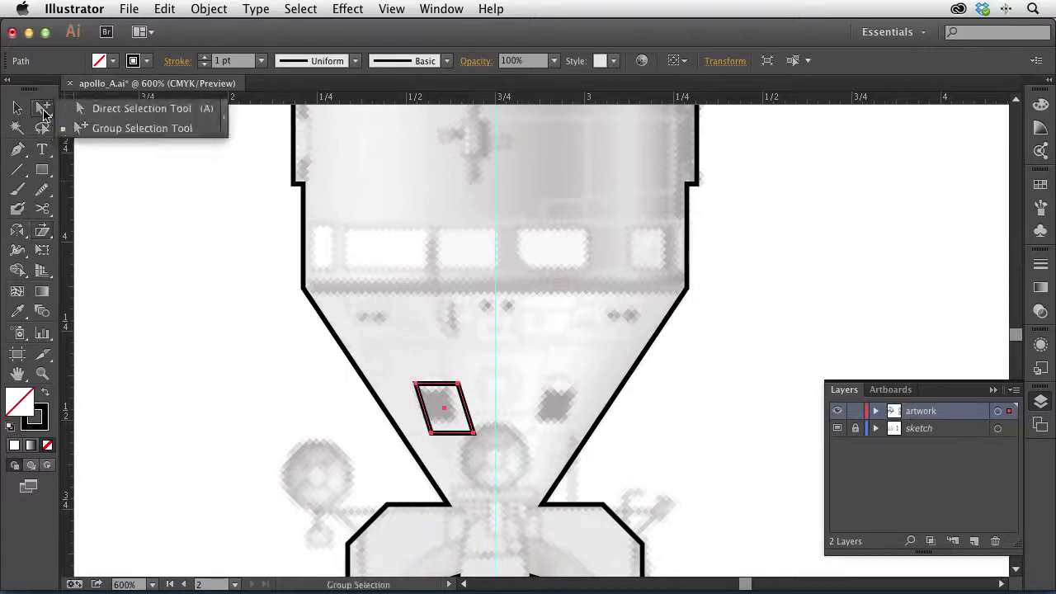
pyautogui.click(103, 117)
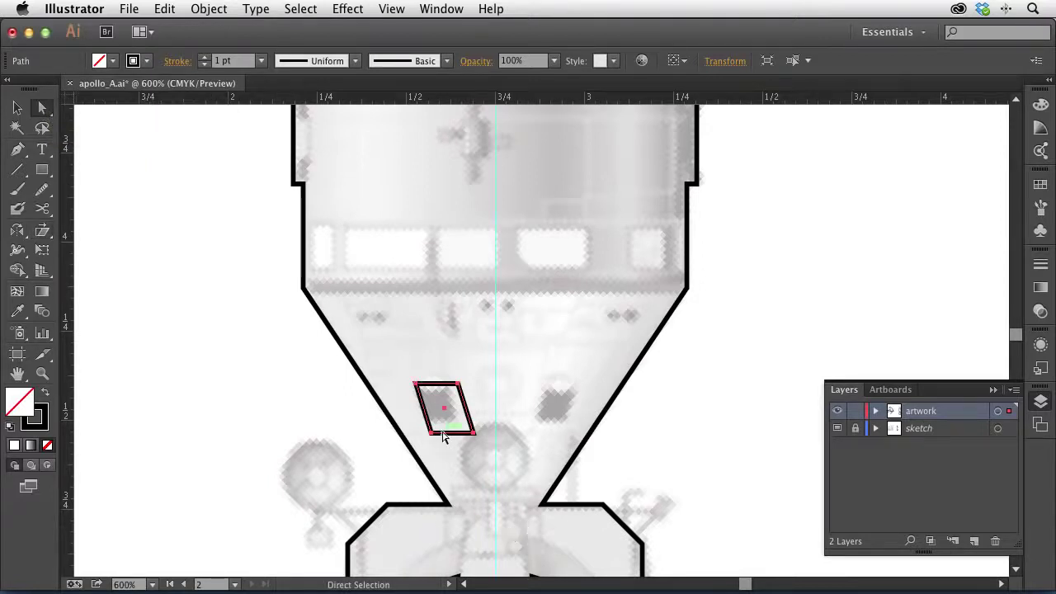
pyautogui.click(461, 451)
pyautogui.click(464, 431)
pyautogui.press('Up')
pyautogui.press('Up')
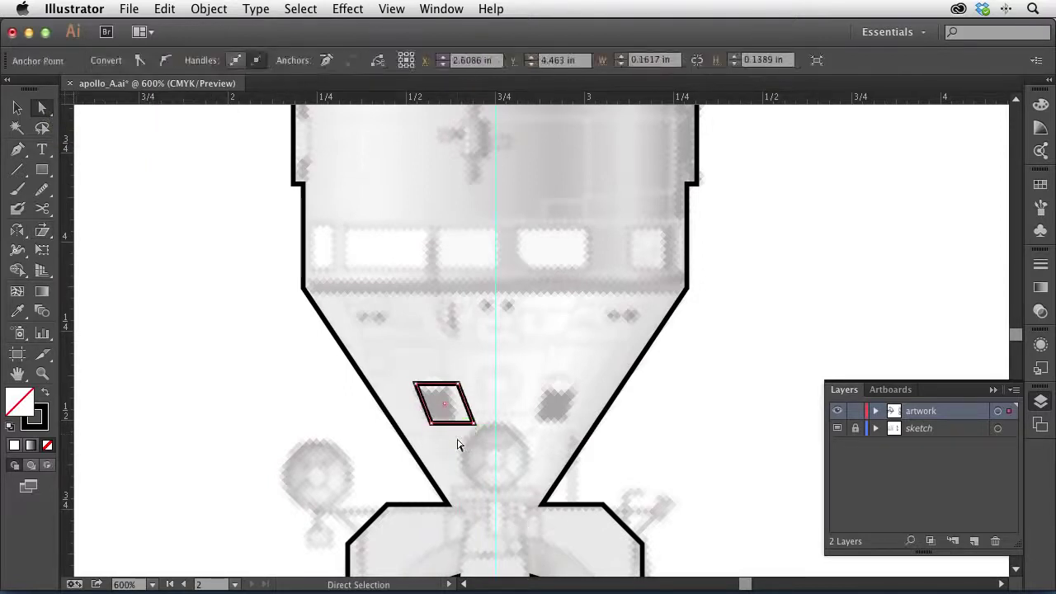
# Step: Move the right side and lower-right corner of the window shape inward to fit the photo, and select the whole shape
pyautogui.click(470, 437)
pyautogui.click(474, 418)
pyautogui.press('Left')
pyautogui.press('Left')
pyautogui.click(473, 455)
pyautogui.click(466, 424)
pyautogui.press('Left')
pyautogui.press('Left')
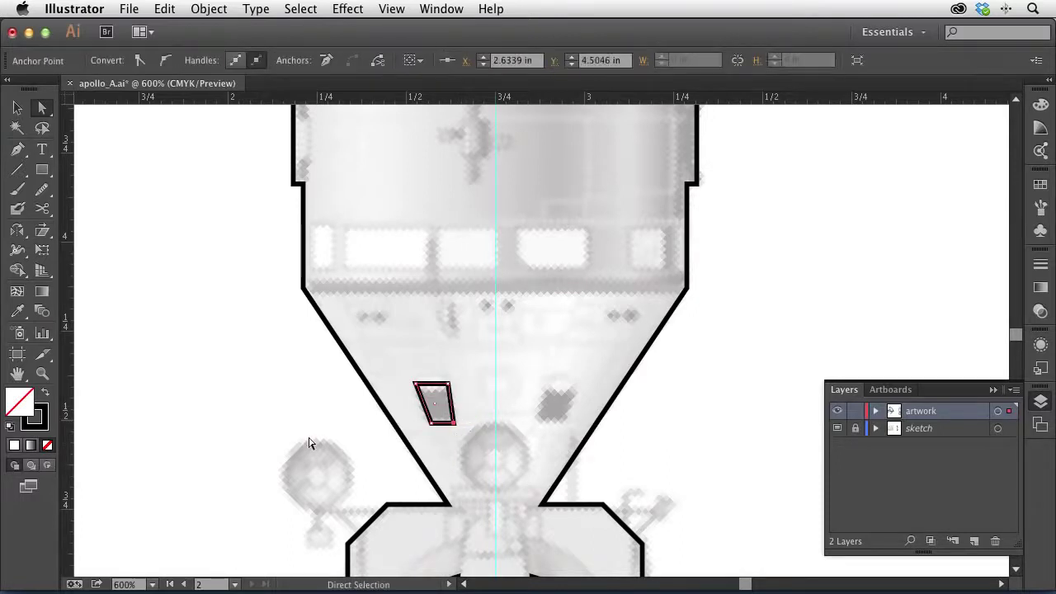
pyautogui.click(309, 444)
pyautogui.click(436, 425)
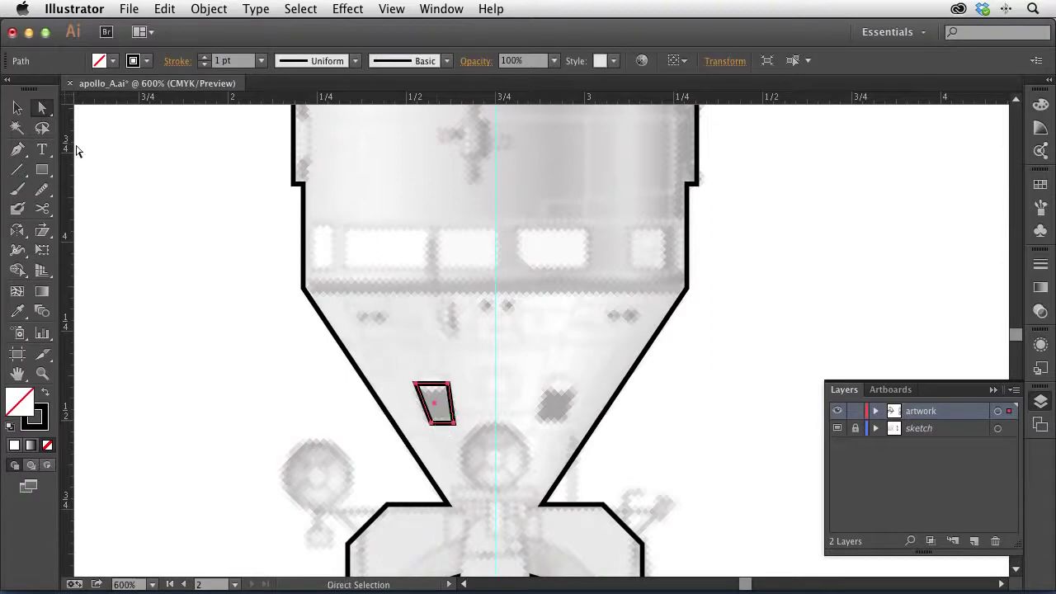
# Step: Reflect a copy of the small slanted window across the vertical centre guide to the cone's other side
pyautogui.press('o')
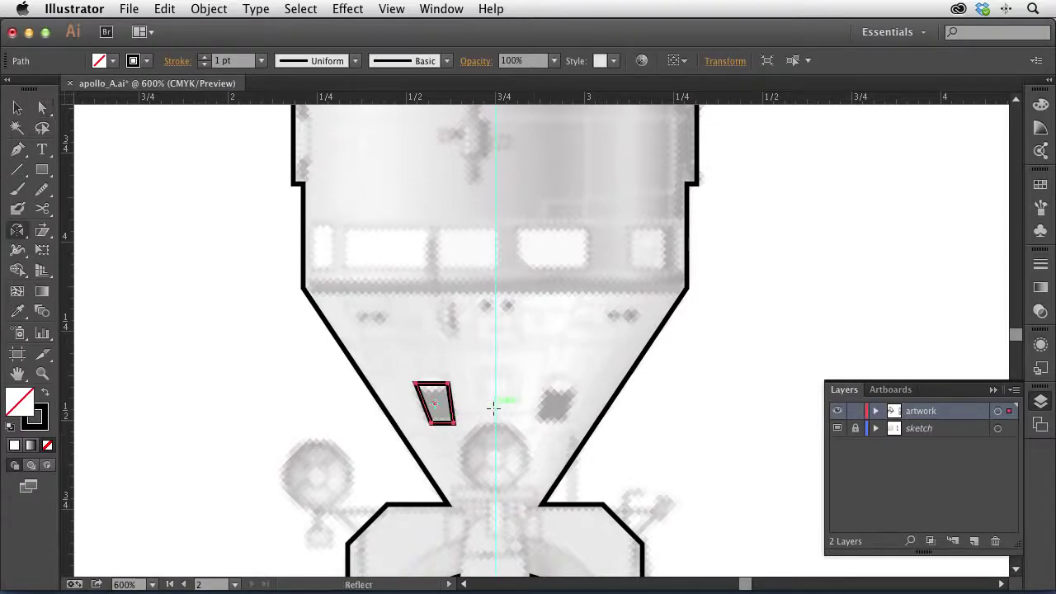
pyautogui.click(496, 404)
pyautogui.moveTo(573, 420); pyautogui.dragTo(479, 410)
pyautogui.click(18, 109)
pyautogui.click(137, 179)
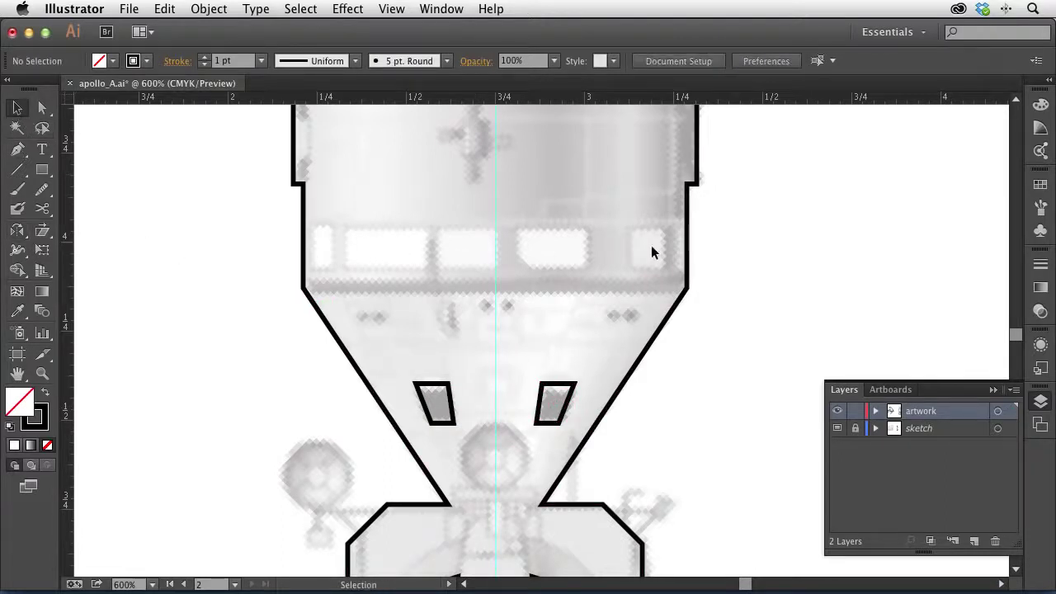
# Step: Trace the five openings in the band above the cone with unfilled rectangles, copying the last one over the rightmost opening
pyautogui.click(42, 170)
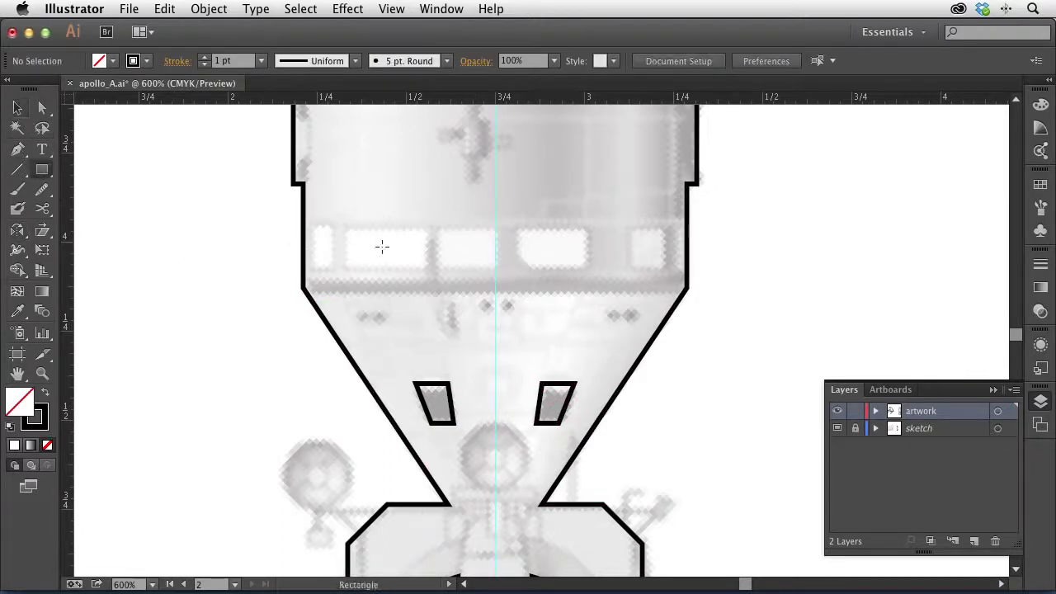
pyautogui.moveTo(315, 228)
pyautogui.mouseDown()
pyautogui.moveTo(337, 269)
pyautogui.moveTo(330, 252)
pyautogui.moveTo(556, 235)
pyautogui.moveTo(537, 237)
pyautogui.mouseUp()
pyautogui.click(18, 109)
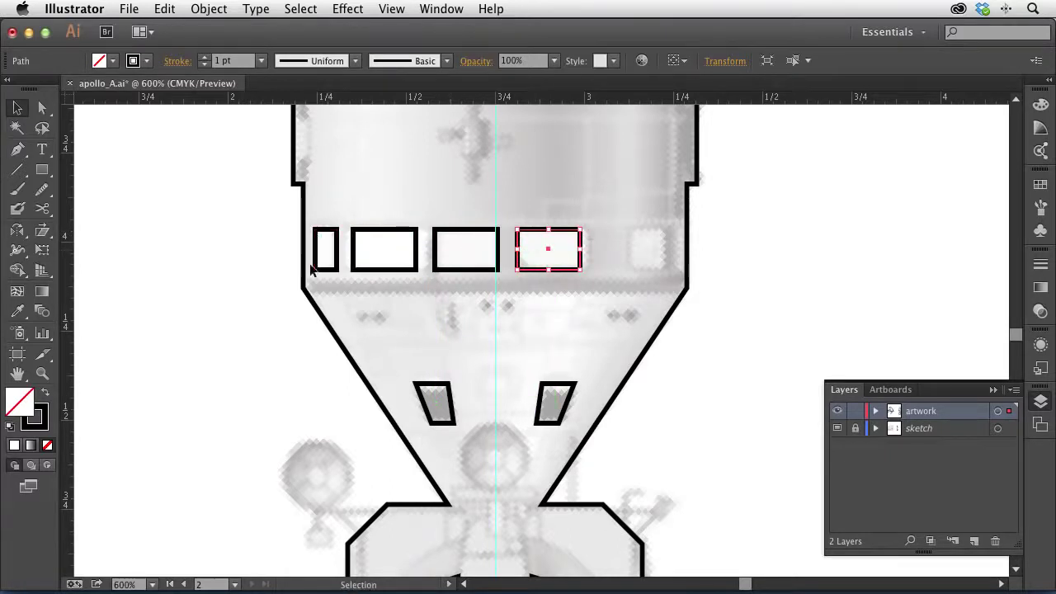
pyautogui.moveTo(534, 237); pyautogui.dragTo(632, 249)
pyautogui.click(788, 237)
# Step: Trace the left side pod of the lunar module with the Pen tool as a closed angular path overlapping the body
pyautogui.press('super+minus')
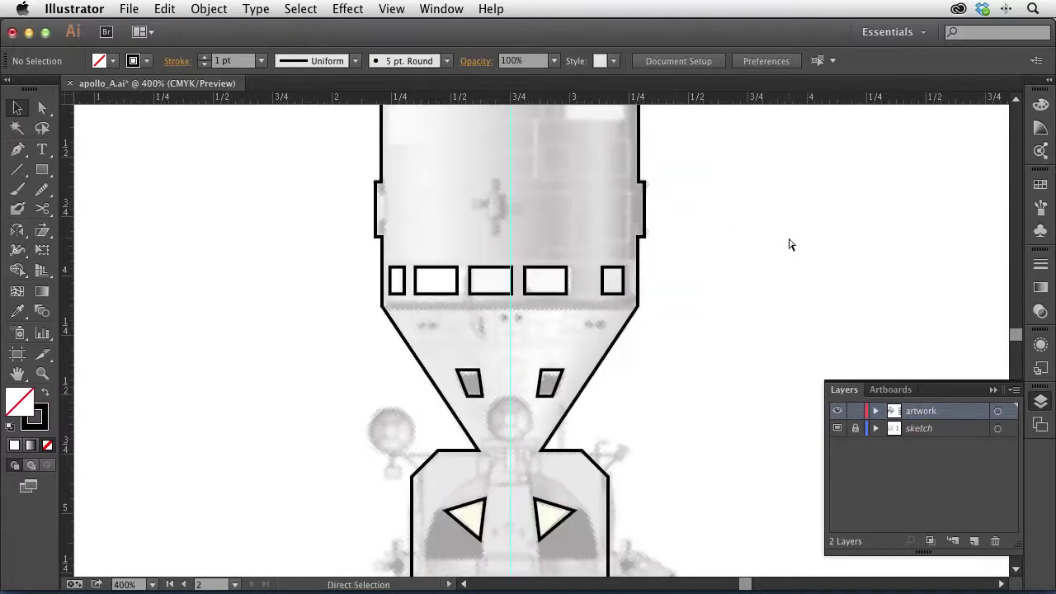
pyautogui.press('super+minus')
pyautogui.press('super+minus')
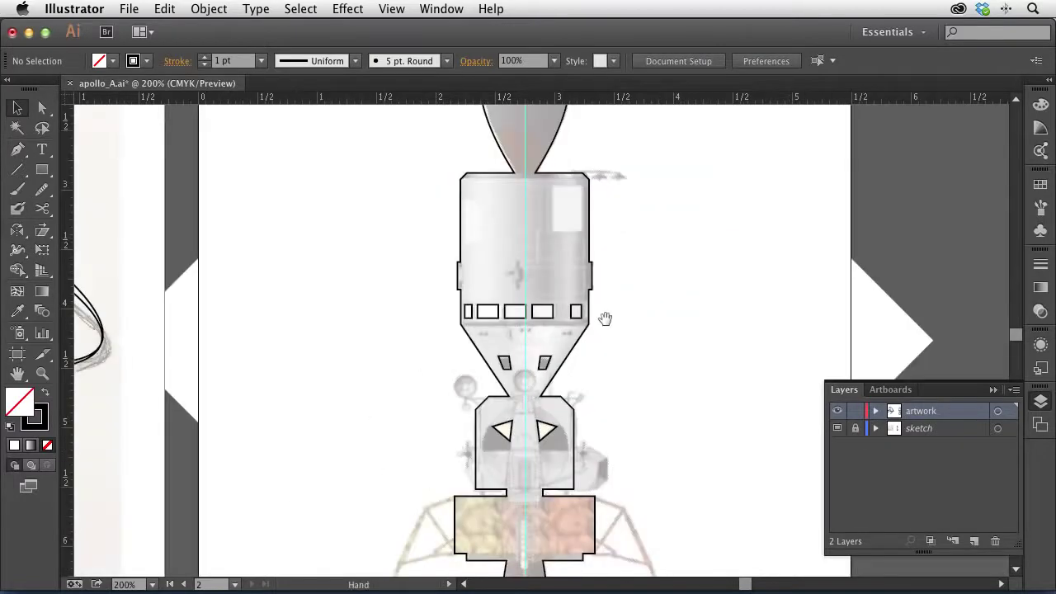
pyautogui.scroll(3, 610, 307)
pyautogui.scroll(-6, 625, 300)
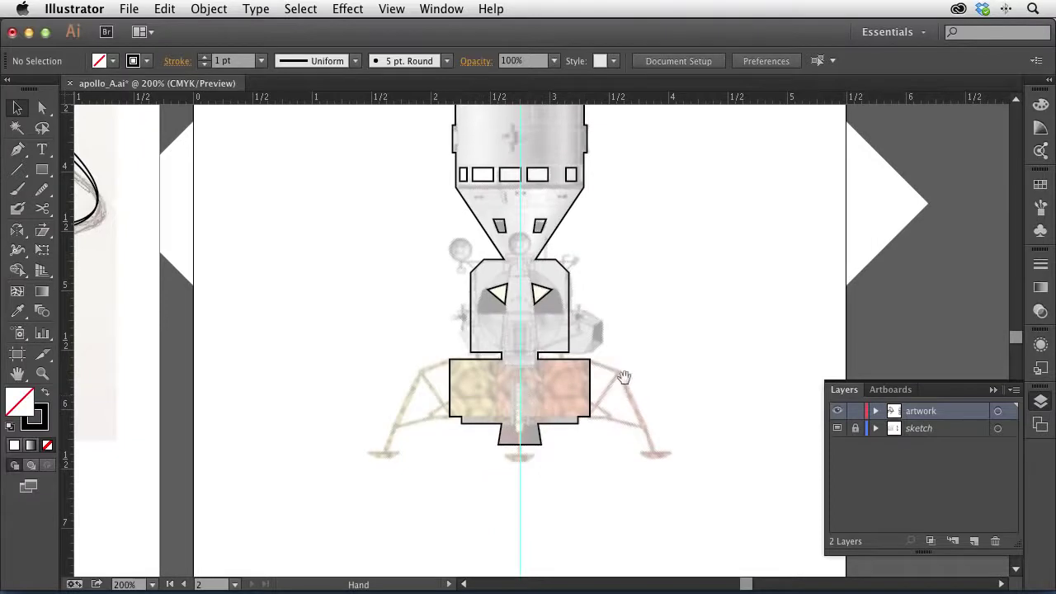
pyautogui.press('super+space')
pyautogui.click(533, 335)
pyautogui.press('p')
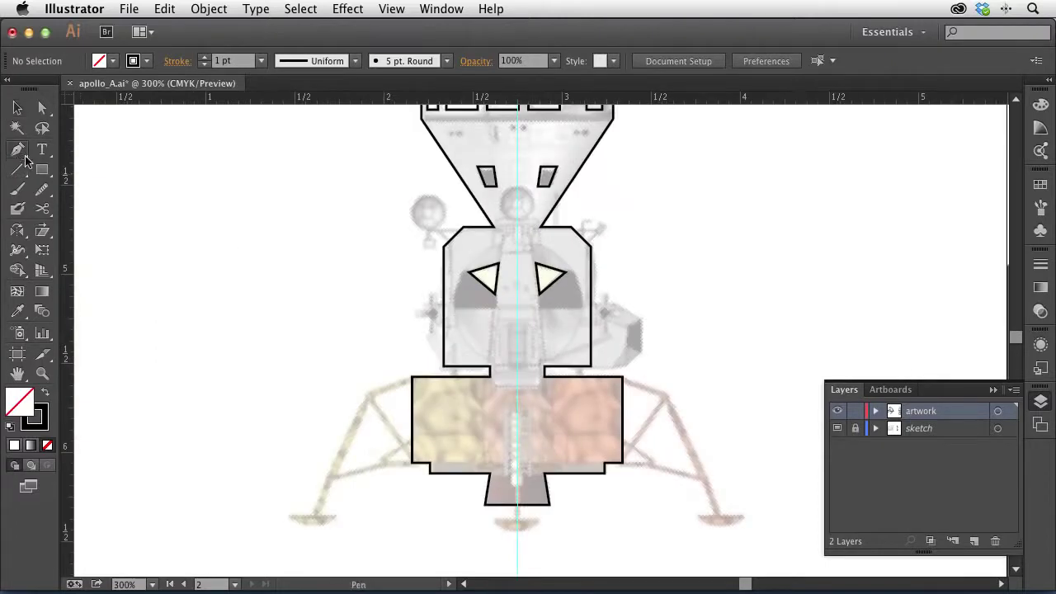
pyautogui.moveTo(457, 303); pyautogui.dragTo(461, 350)
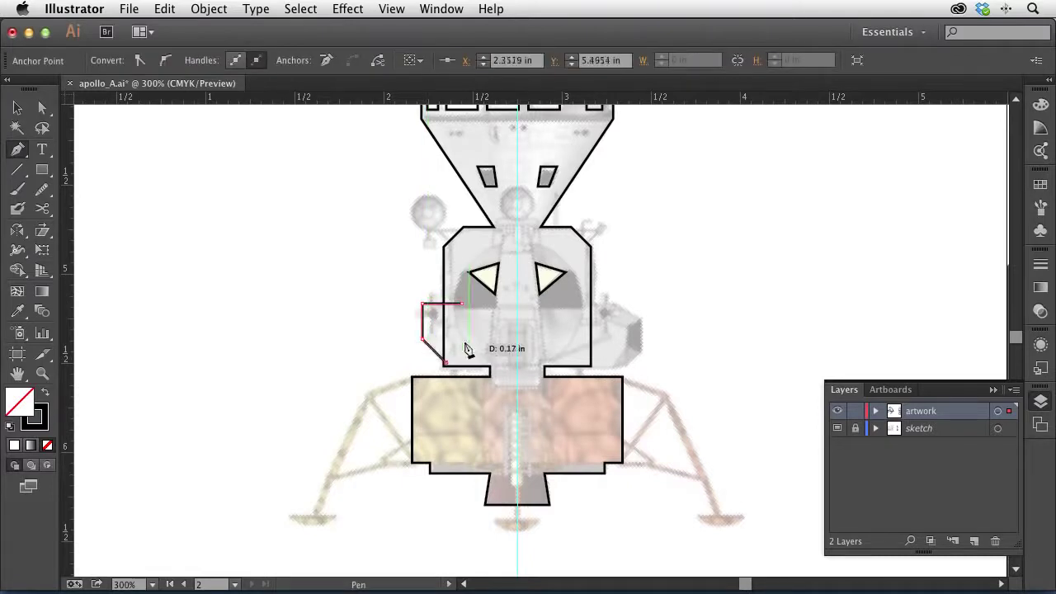
pyautogui.click(462, 305)
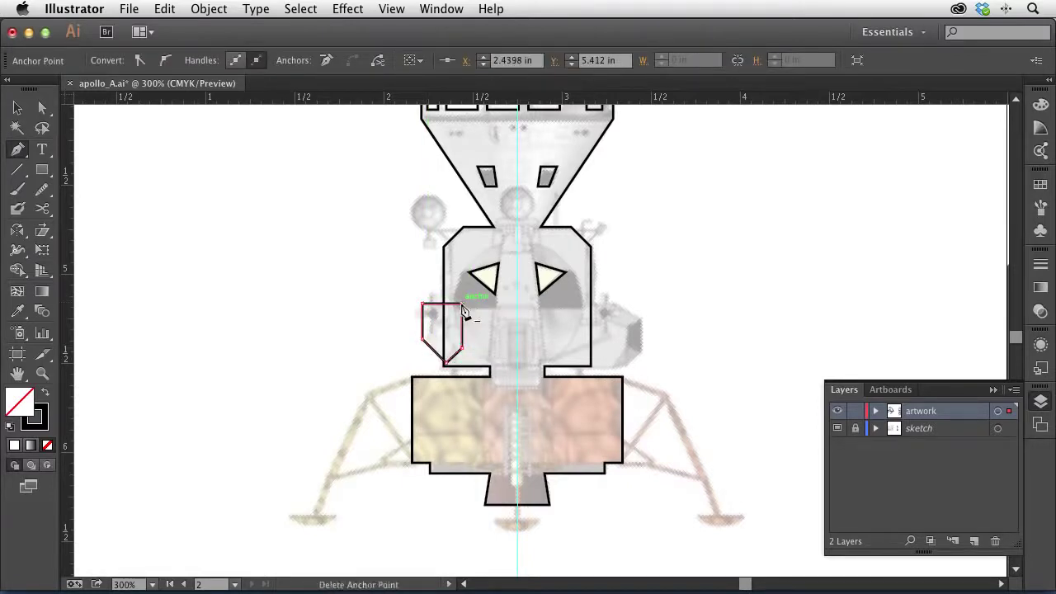
# Step: Trace the larger right side pod of the lunar module as a closed Pen path overlapping the body
pyautogui.click(576, 305)
pyautogui.click(606, 304)
pyautogui.click(635, 325)
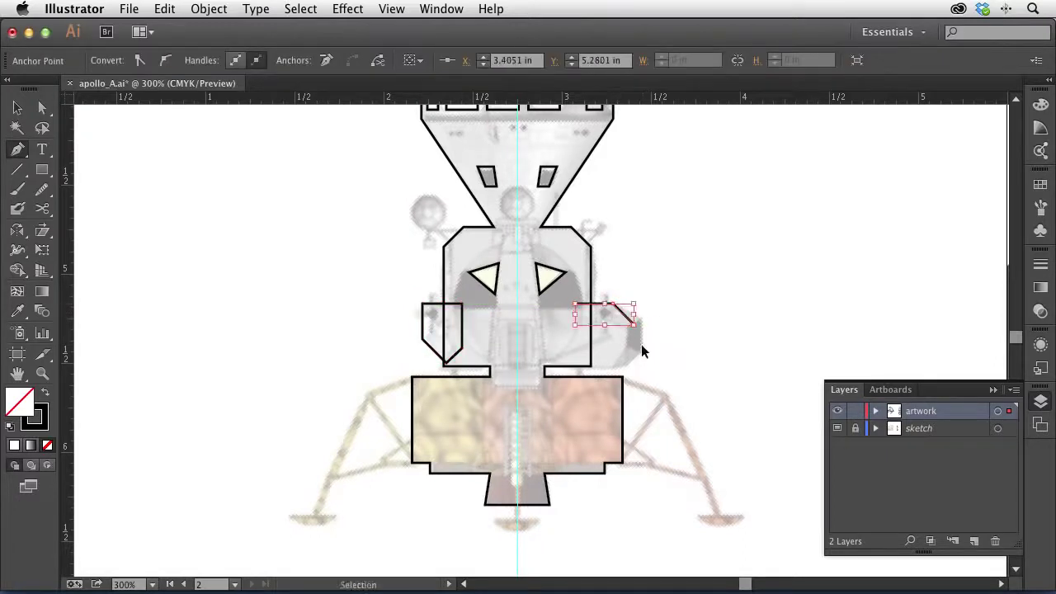
pyautogui.click(639, 347)
pyautogui.click(627, 362)
pyautogui.click(575, 361)
pyautogui.click(576, 305)
pyautogui.press('v')
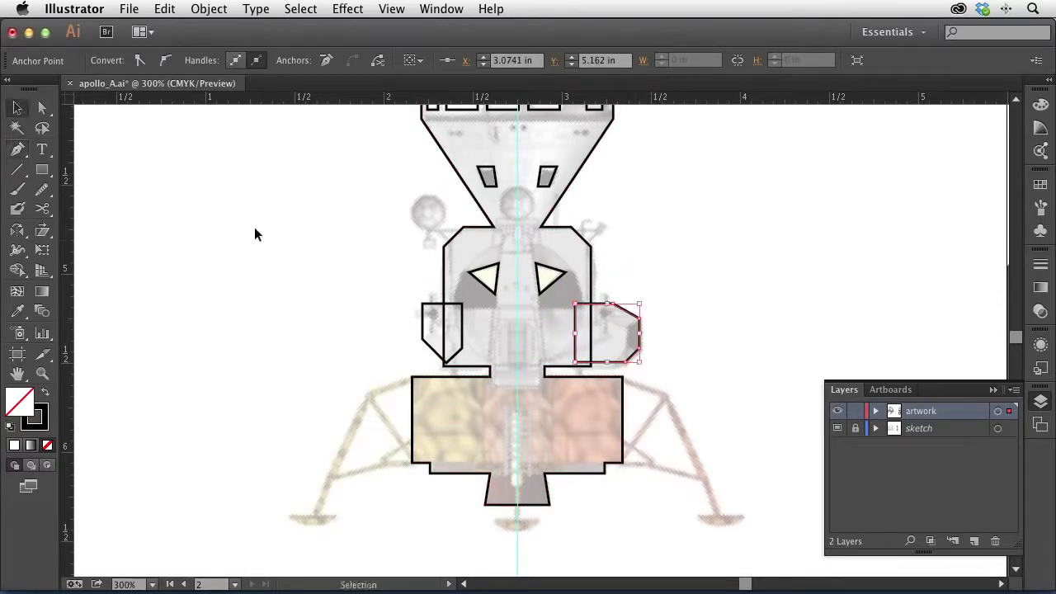
pyautogui.click(389, 307)
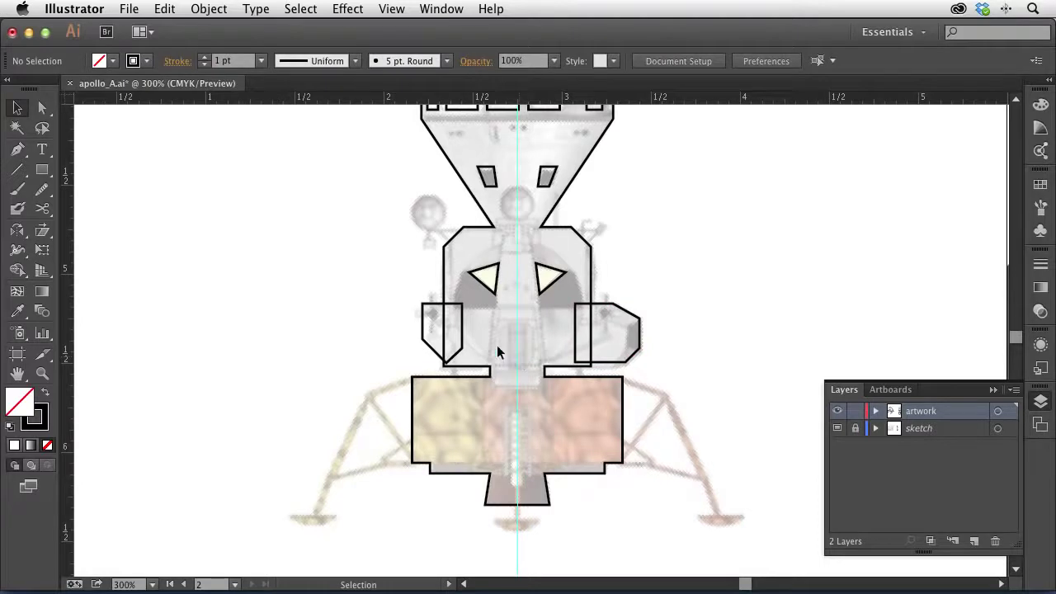
# Step: Merge both side pods with the spacecraft body into one outline using the Shape Builder
pyautogui.moveTo(346, 330); pyautogui.dragTo(766, 380)
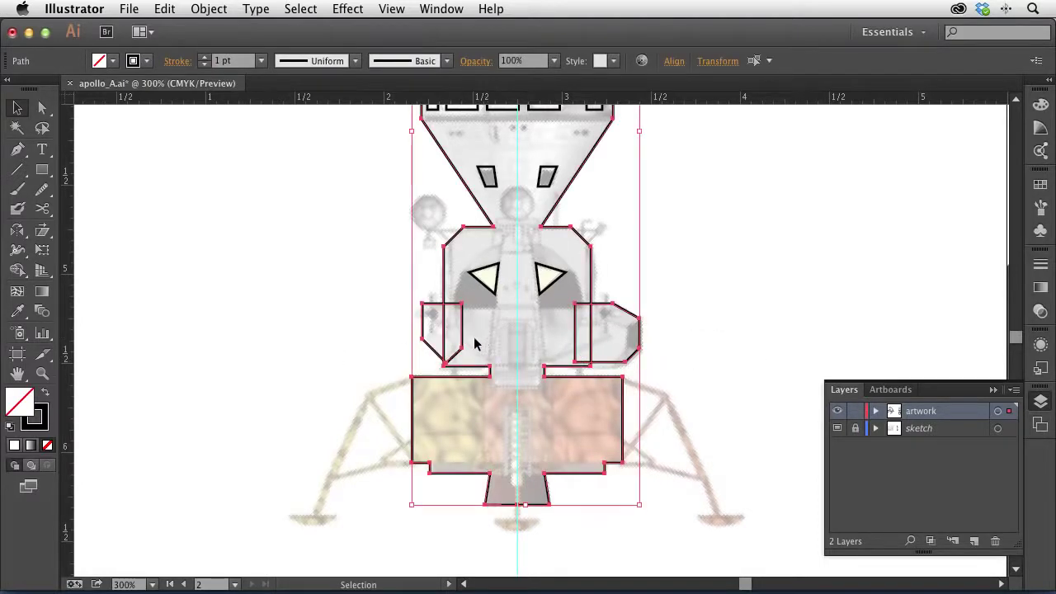
pyautogui.hotkey('shift', 'm')
pyautogui.moveTo(370, 325)
pyautogui.mouseDown()
pyautogui.moveTo(700, 391)
pyautogui.moveTo(708, 349)
pyautogui.moveTo(717, 364)
pyautogui.mouseUp()
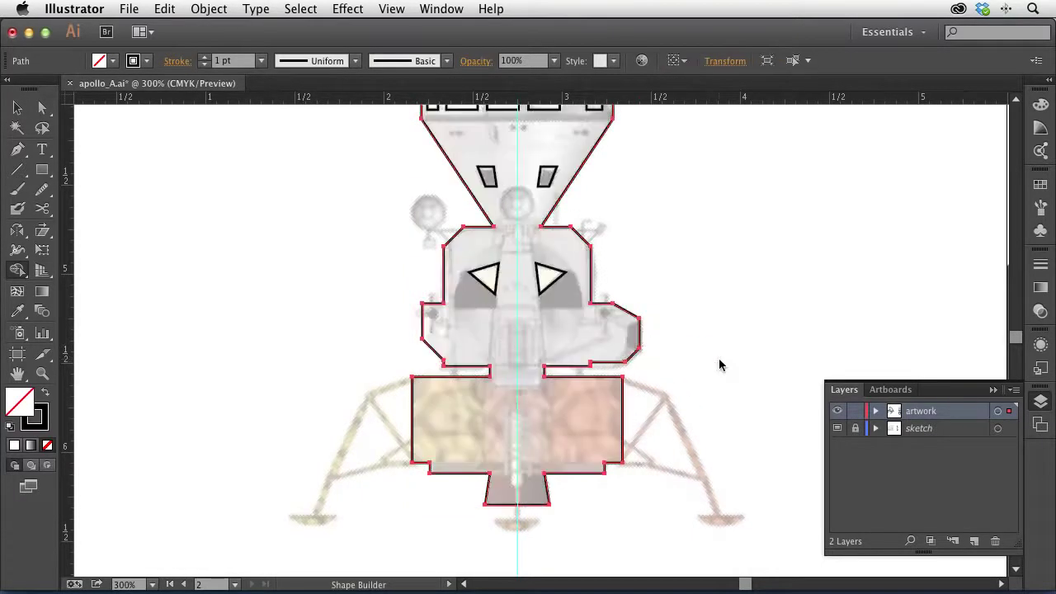
pyautogui.press('v')
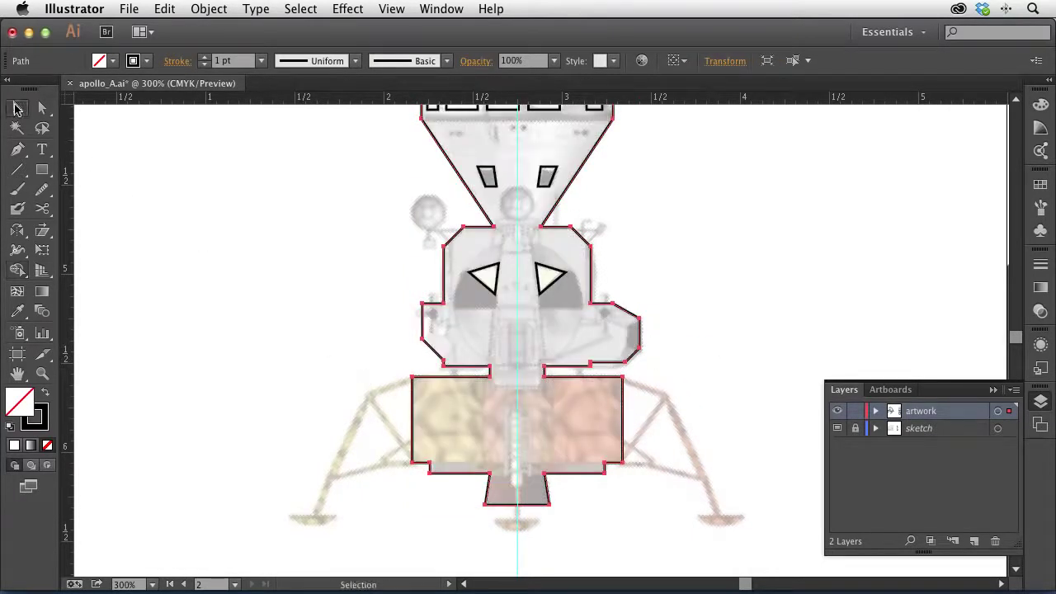
pyautogui.click(193, 216)
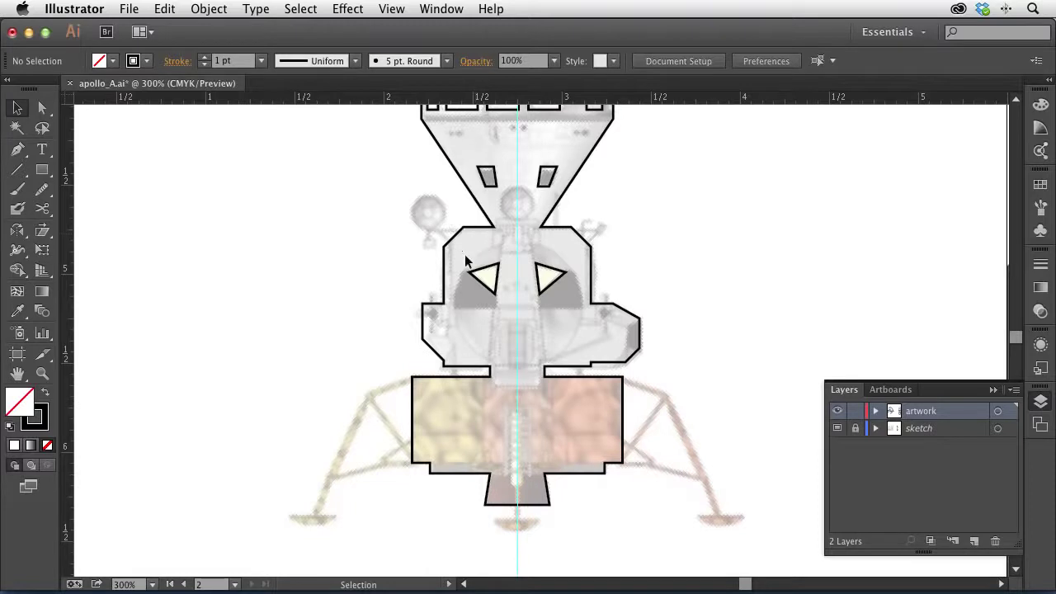
# Step: Draw a circle with the Ellipse tool over the round antenna dish beside the lunar module's upper left corner
pyautogui.scroll(4, 446, 272)
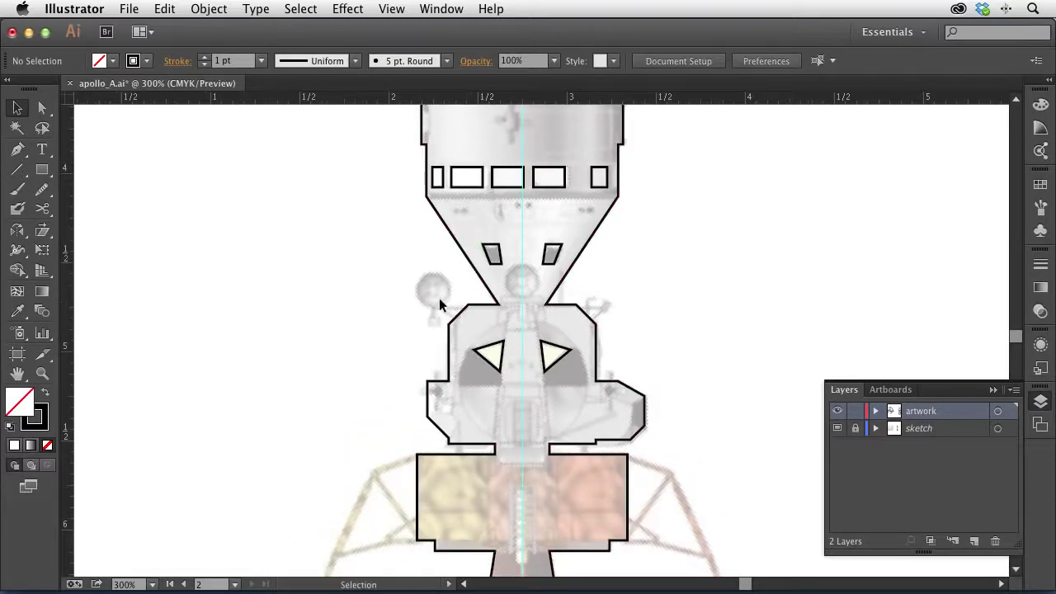
pyautogui.moveTo(42, 169); pyautogui.dragTo(145, 217)
pyautogui.moveTo(432, 290); pyautogui.dragTo(447, 306)
# Step: Draw the antenna's support with the Pen tool: a diagonal strut from the dish centre into the body and a short horizontal line
pyautogui.press('p')
pyautogui.click(432, 290)
pyautogui.click(468, 328)
pyautogui.keyDown('super'); pyautogui.click(450, 305); pyautogui.keyUp('super')
pyautogui.click(470, 291)
pyautogui.click(432, 327)
pyautogui.keyDown('super'); pyautogui.click(411, 331); pyautogui.keyUp('super')
pyautogui.click(473, 308)
pyautogui.click(17, 108)
pyautogui.click(165, 184)
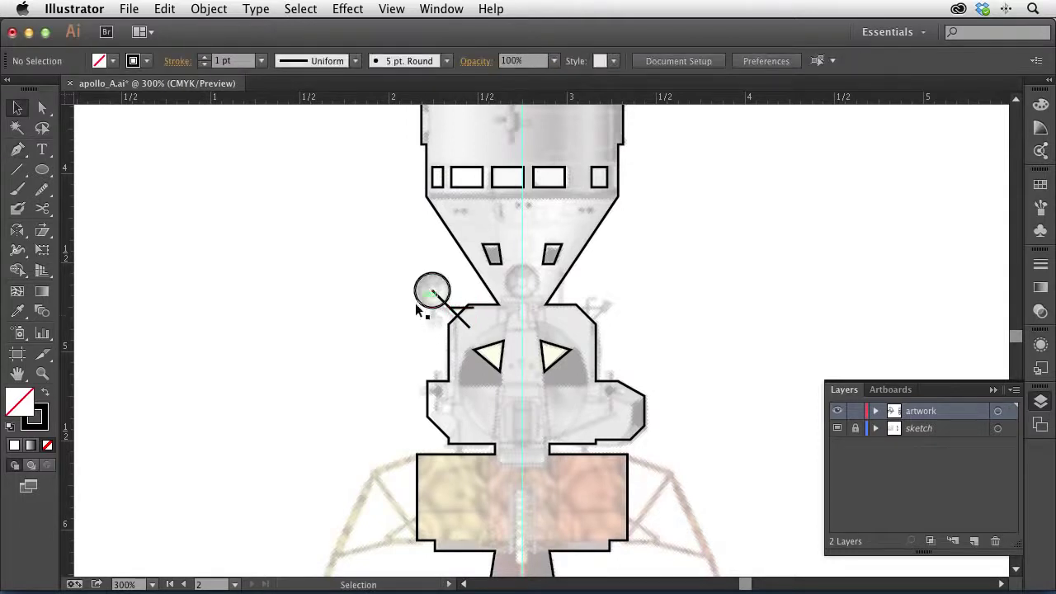
# Step: Trim the antenna strut segments that overlap the dish and the module body using the Shape Builder
pyautogui.moveTo(391, 266); pyautogui.dragTo(467, 330)
pyautogui.hotkey('shift', 'm')
pyautogui.keyDown('alt'); pyautogui.click(461, 338); pyautogui.keyUp('alt')
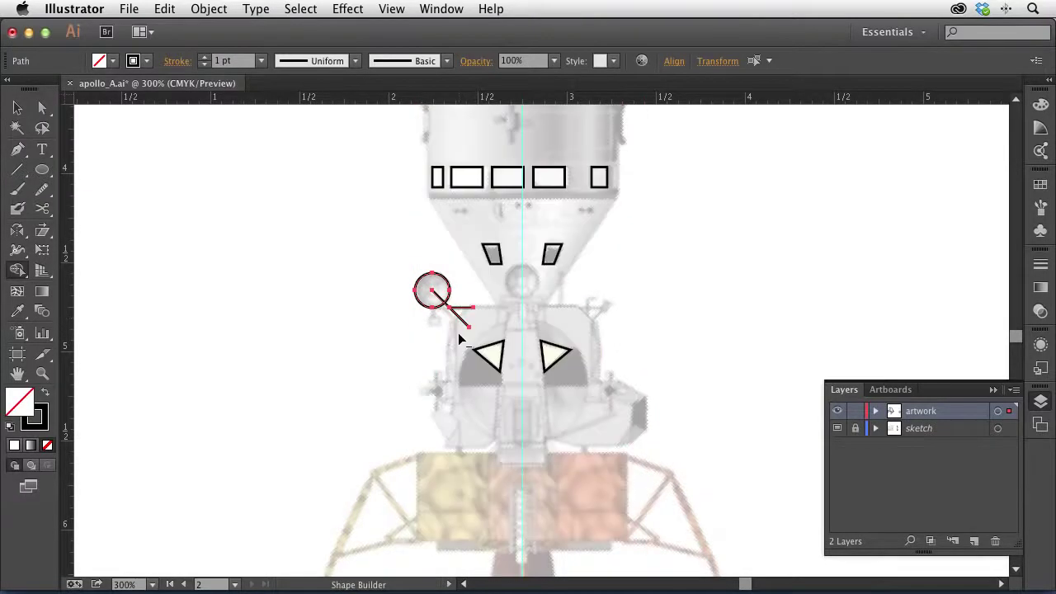
pyautogui.press('super+z')
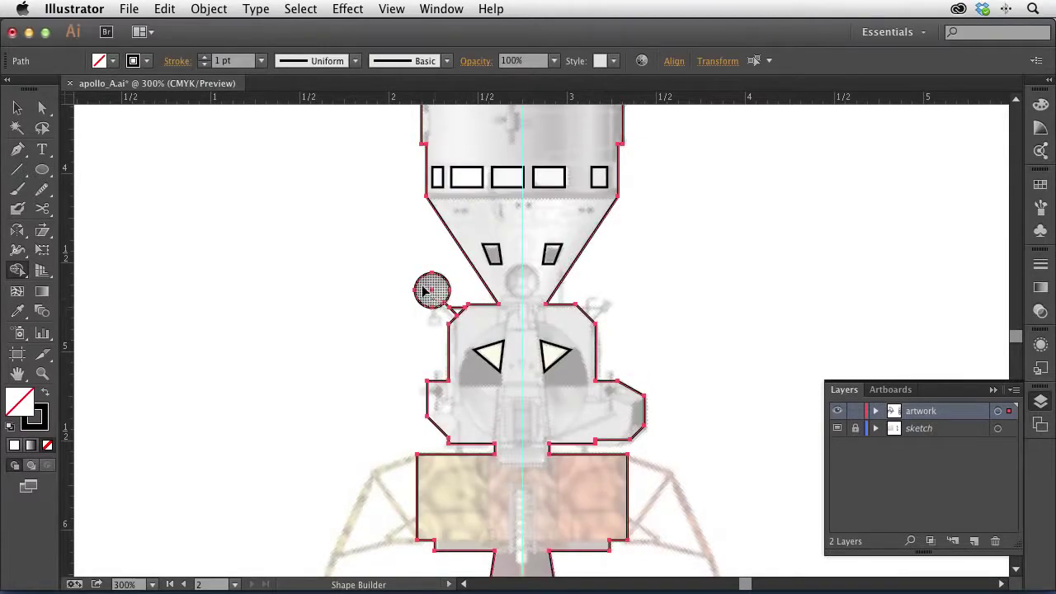
pyautogui.click(18, 107)
pyautogui.click(329, 270)
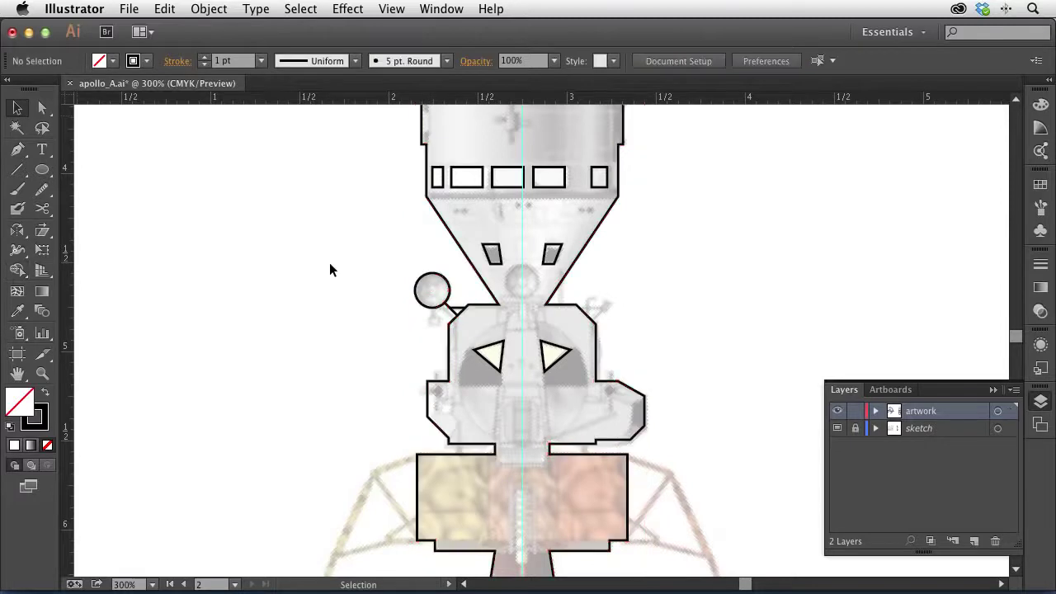
# Step: Trace the right landing leg's main strut as an open Pen path from the descent stage's upper corner through the knee to the foot
pyautogui.scroll(-3, 530, 433)
pyautogui.hscroll(2, 530, 433)
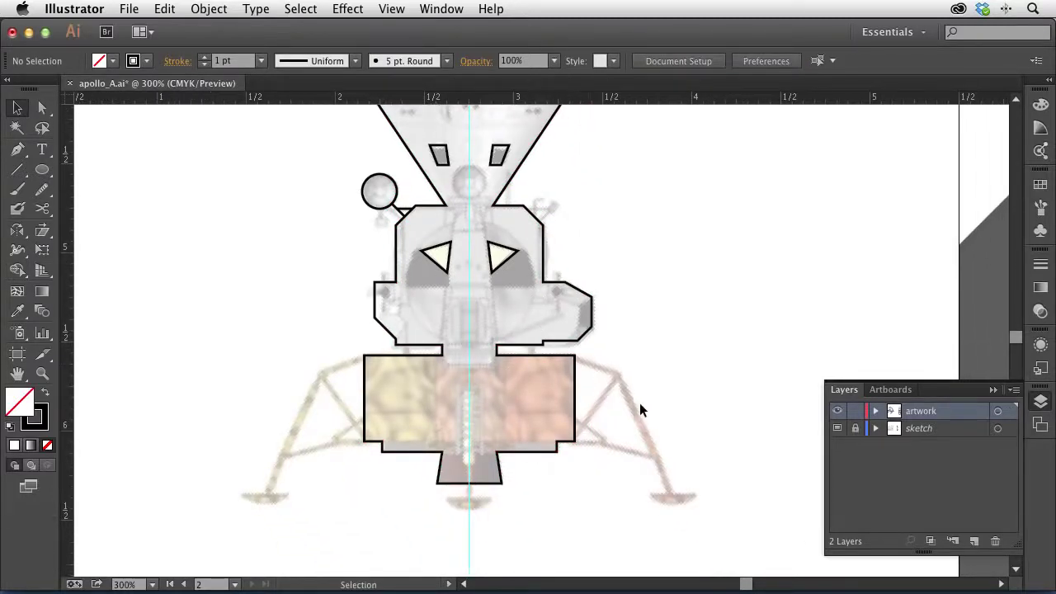
pyautogui.click(17, 150)
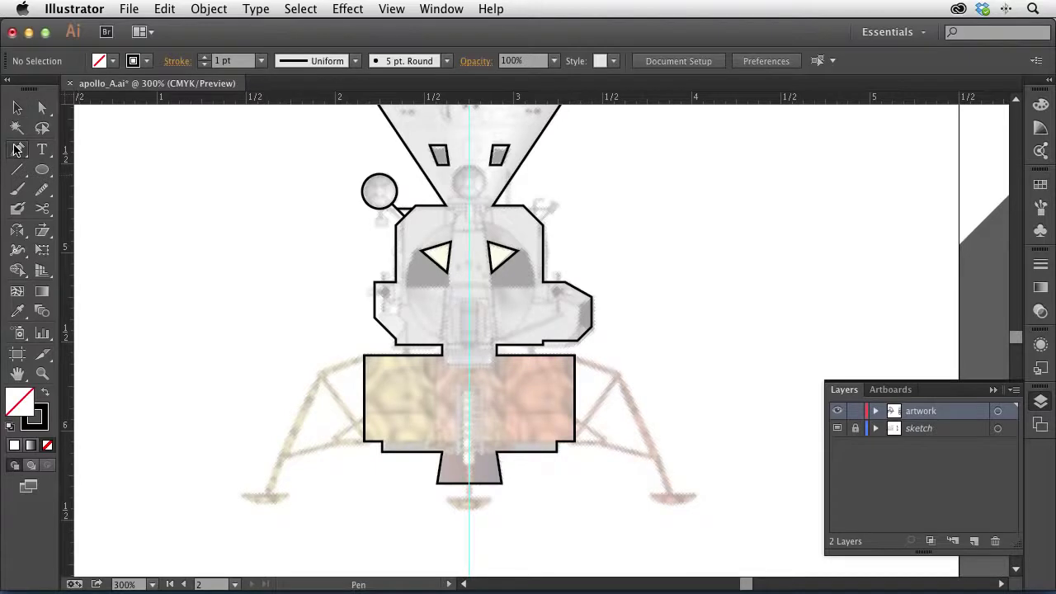
pyautogui.click(575, 361)
pyautogui.click(618, 376)
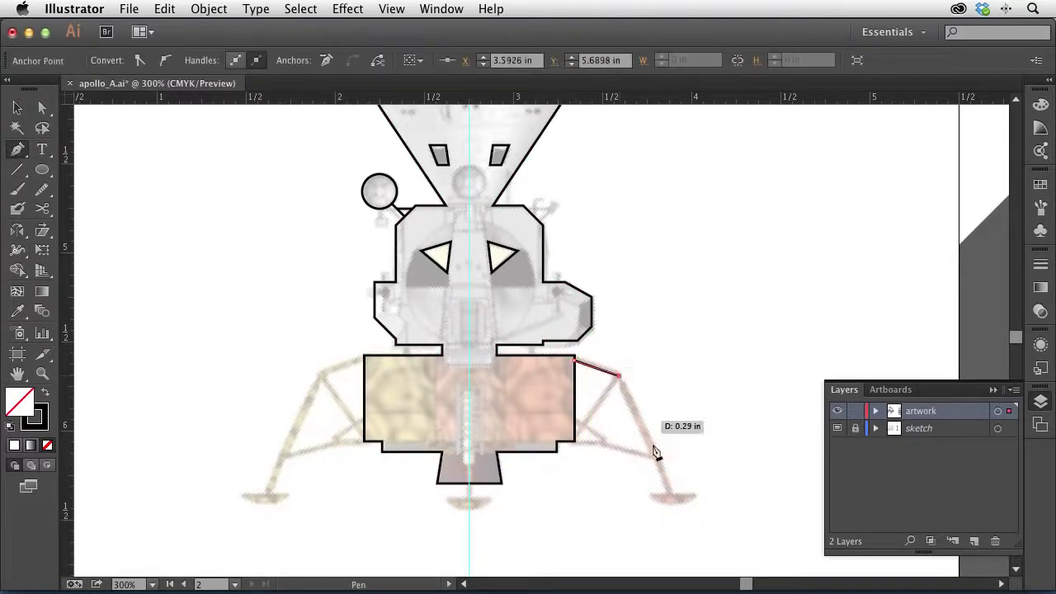
pyautogui.click(673, 498)
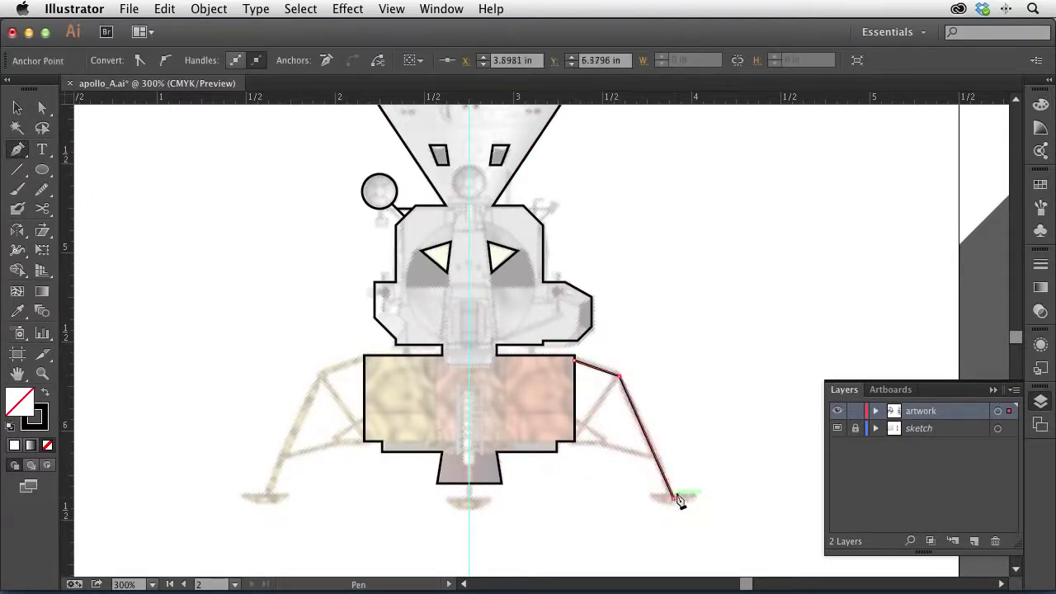
pyautogui.keyDown('super'); pyautogui.click(691, 410); pyautogui.keyUp('super')
# Step: Draw the right landing leg's inner braces with the Pen tool, linking the knee, the descent stage's lower corner and the main strut
pyautogui.click(621, 378)
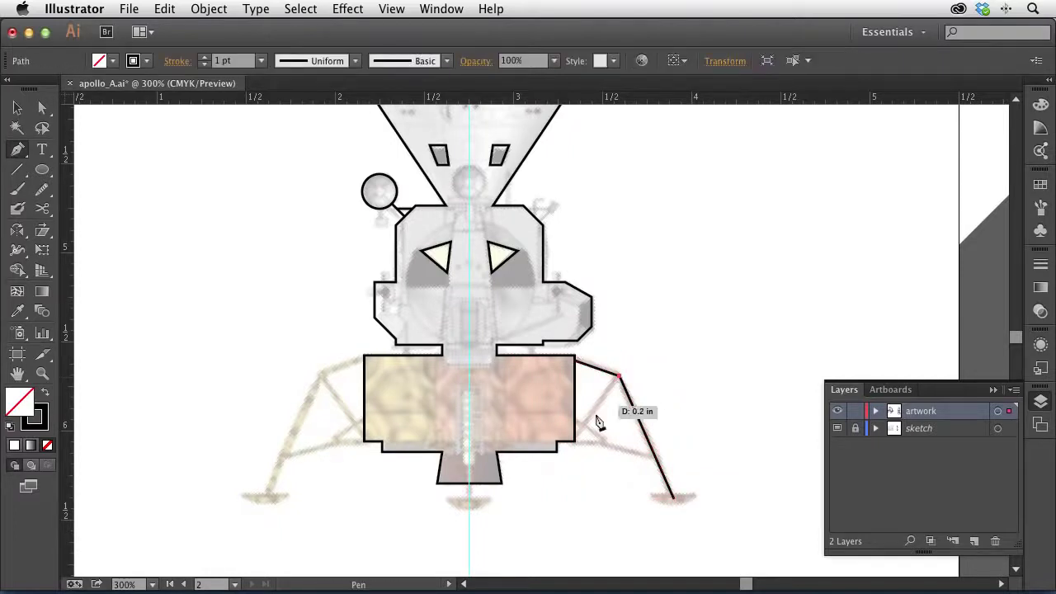
pyautogui.click(575, 434)
pyautogui.keyDown('super'); pyautogui.click(599, 467); pyautogui.keyUp('super')
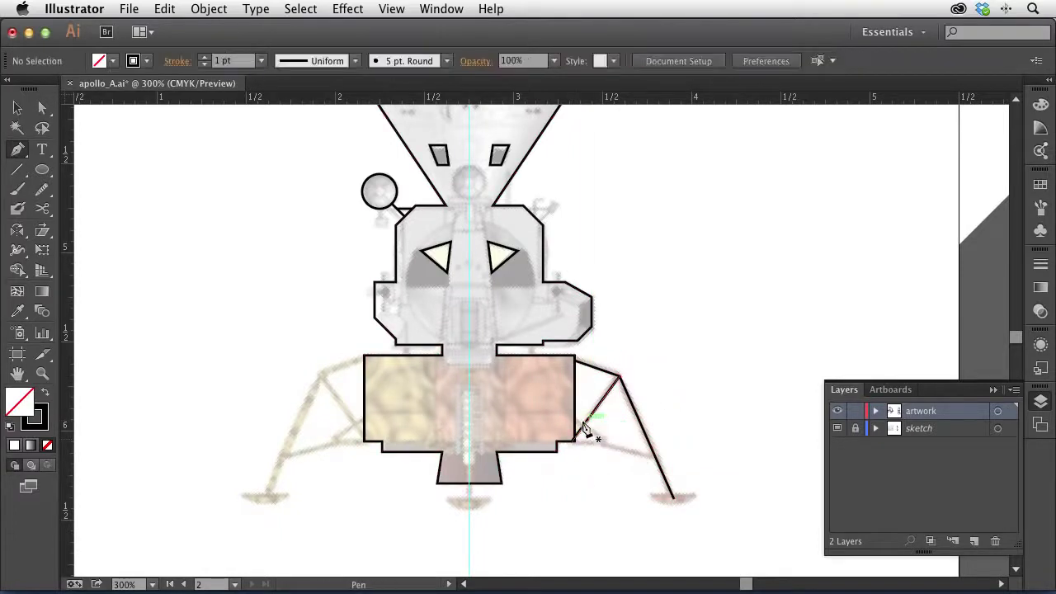
pyautogui.moveTo(585, 423); pyautogui.dragTo(625, 454)
pyautogui.keyDown('super'); pyautogui.click(601, 464); pyautogui.keyUp('super')
pyautogui.click(657, 459)
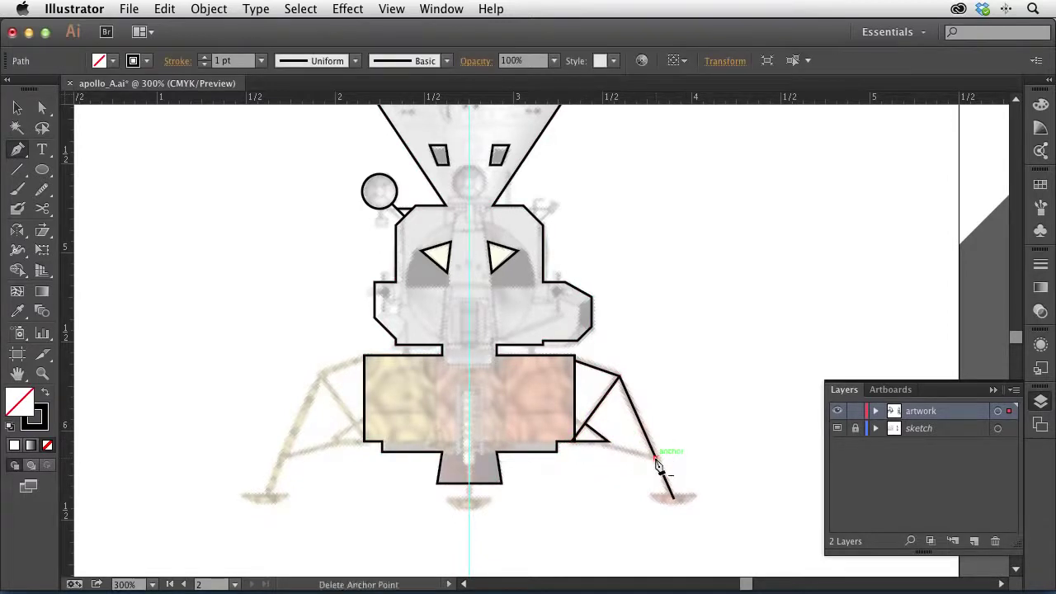
pyautogui.click(609, 444)
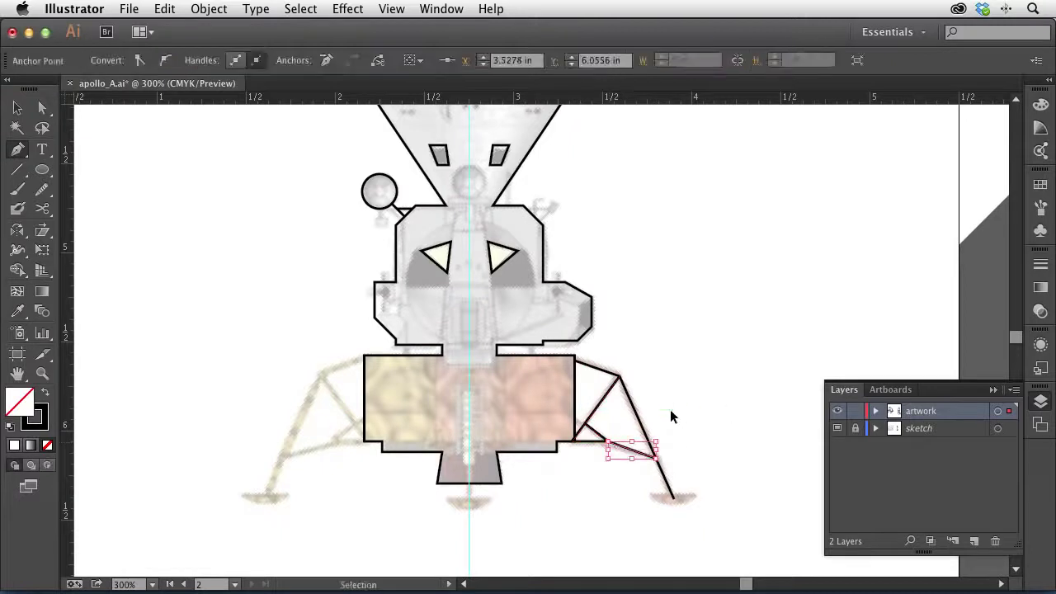
pyautogui.keyDown('super'); pyautogui.click(667, 415); pyautogui.keyUp('super')
# Step: Set the stroke weight of the right leg's main strut to 2 pt
pyautogui.click(39, 113)
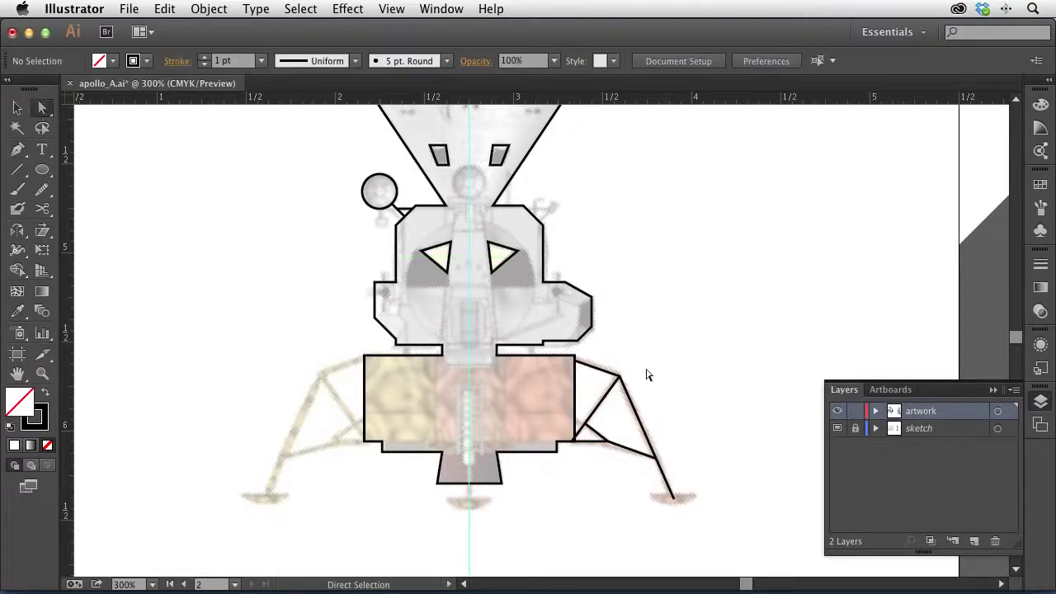
pyautogui.keyDown('alt'); pyautogui.click(639, 419); pyautogui.keyUp('alt')
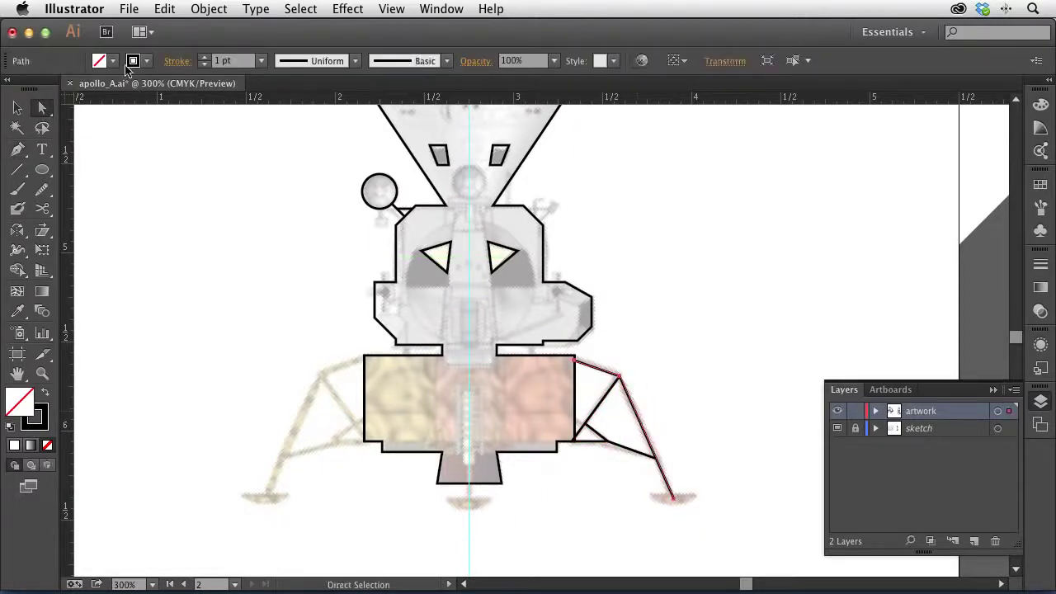
pyautogui.click(204, 57)
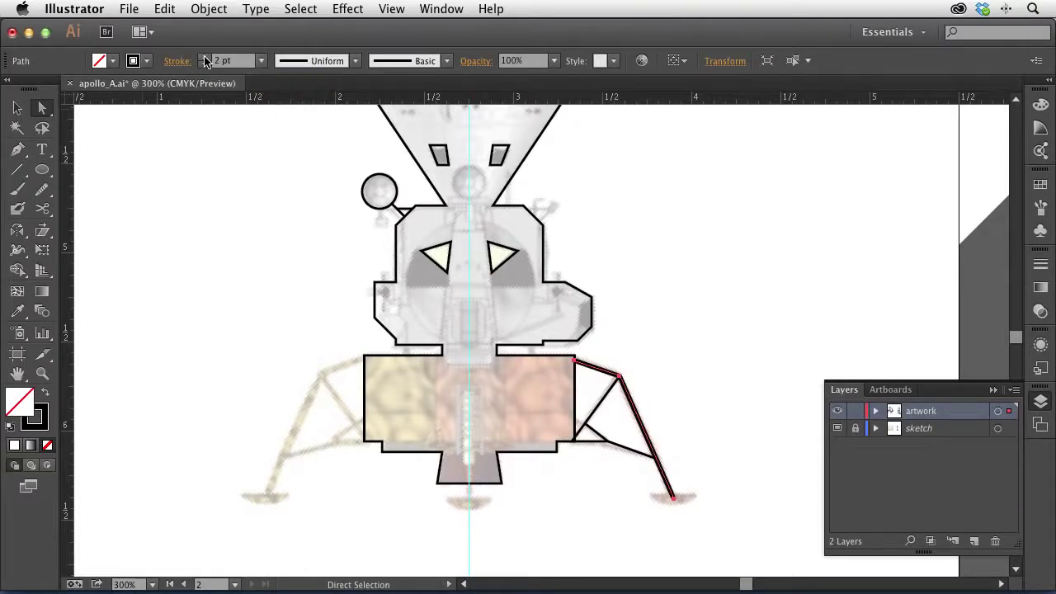
pyautogui.click(703, 341)
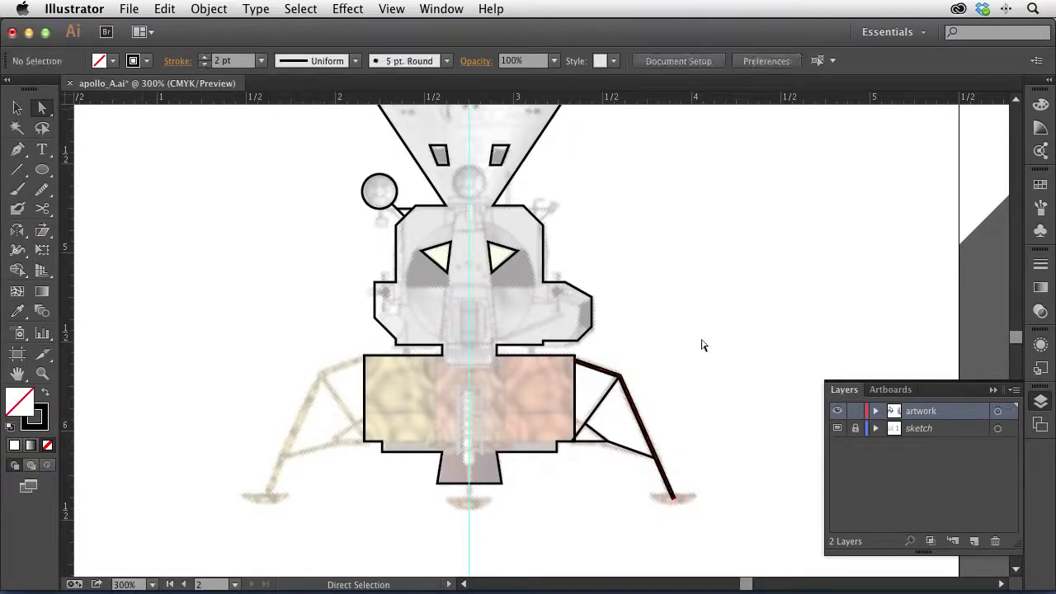
# Step: Draw a flat ellipse at the right leg's foot, delete its top anchor and close the path to form a half-ellipse pad
pyautogui.click(45, 169)
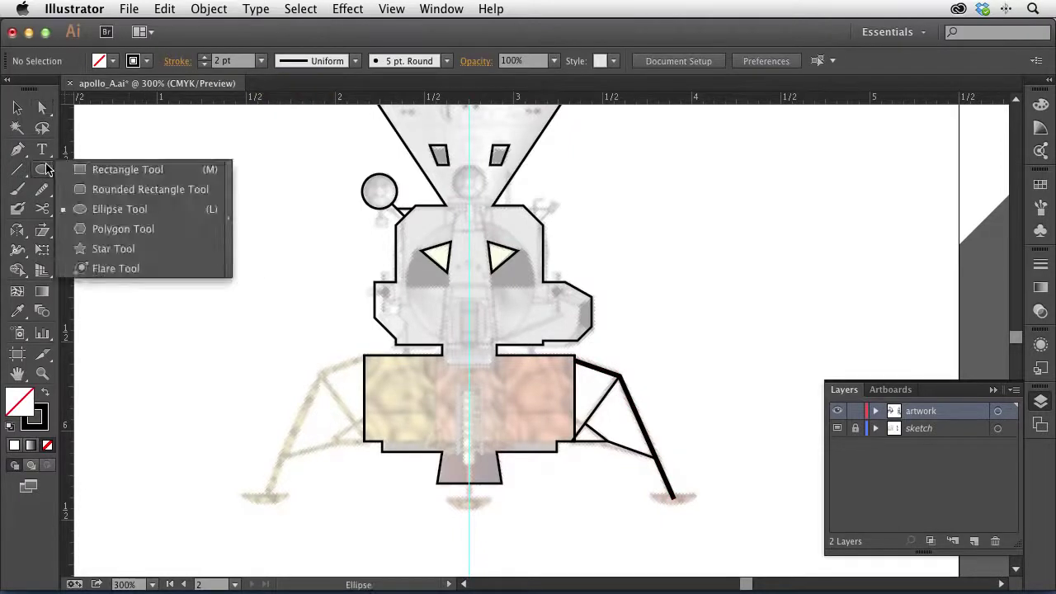
pyautogui.click(114, 212)
pyautogui.moveTo(675, 499); pyautogui.dragTo(695, 505)
pyautogui.press('a')
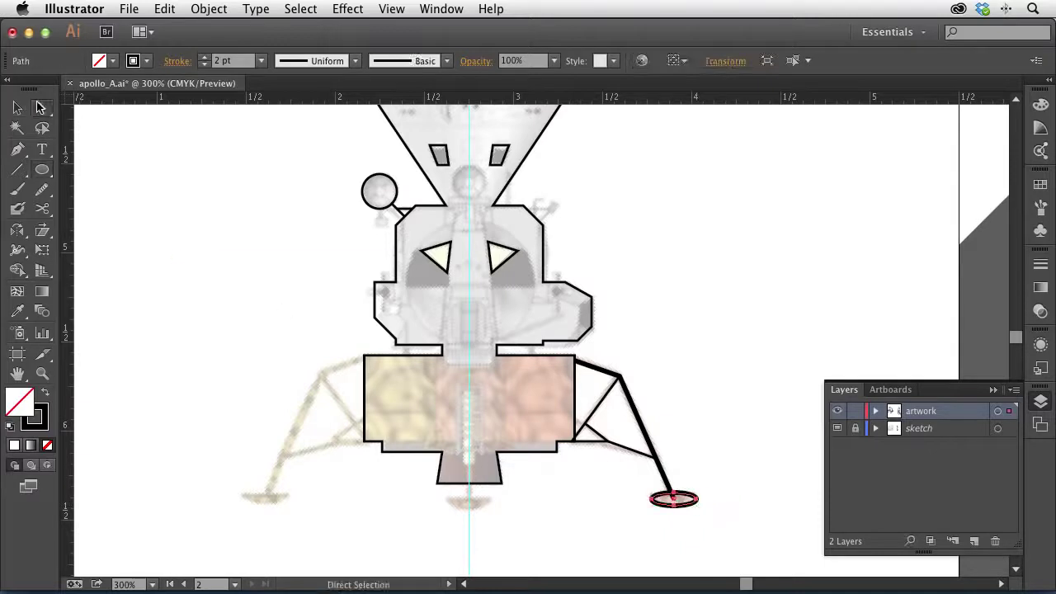
pyautogui.click(566, 369)
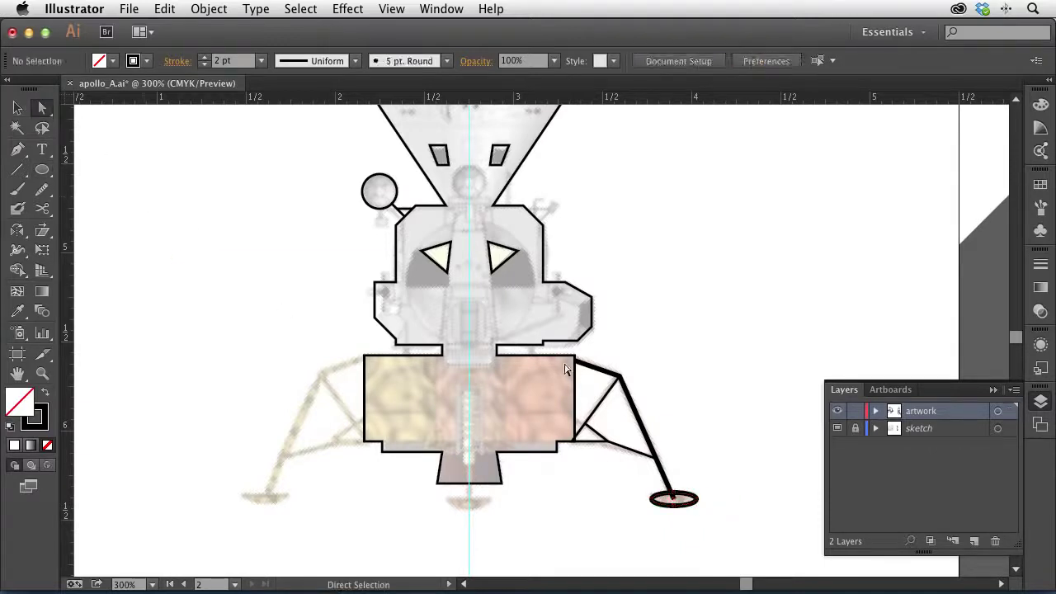
pyautogui.click(668, 499)
pyautogui.press('Delete')
pyautogui.hotkey('ctrl', 'j')
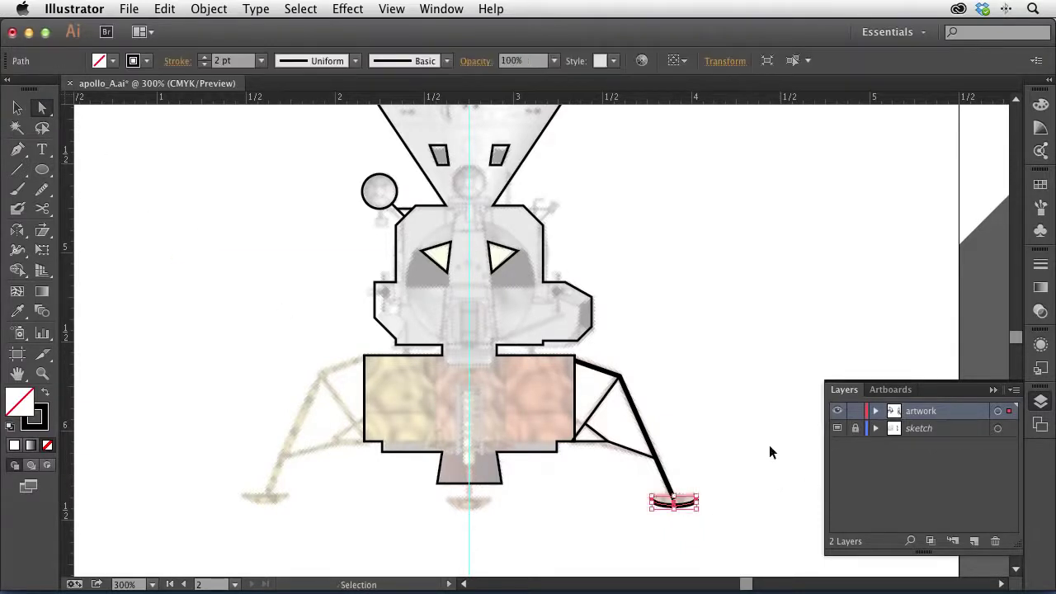
pyautogui.click(694, 463)
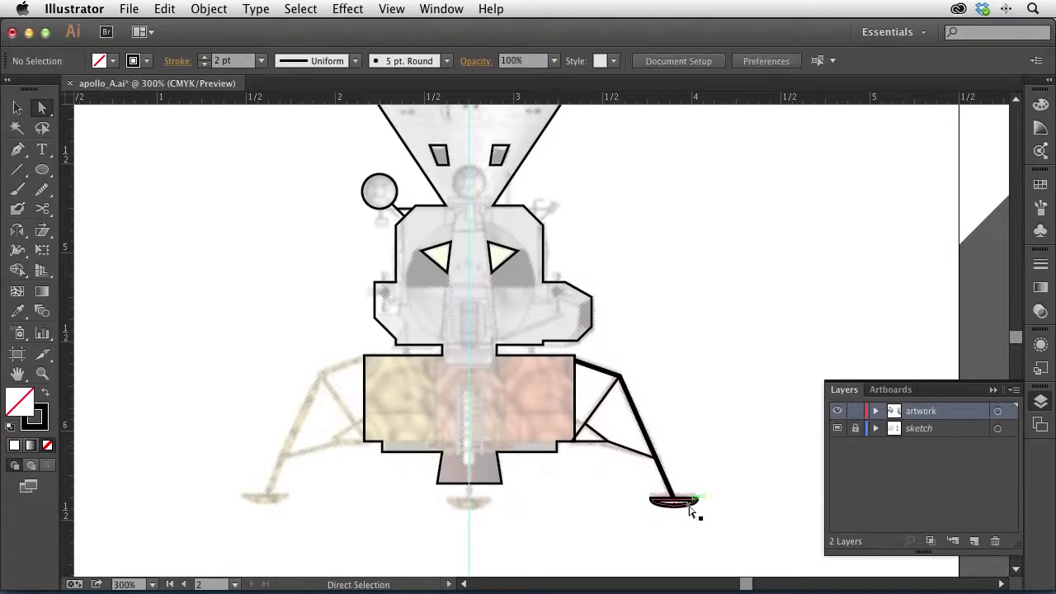
# Step: Swap the right foot pad's fill and stroke so it has a solid black fill and no stroke
pyautogui.keyDown('alt'); pyautogui.click(688, 500); pyautogui.keyUp('alt')
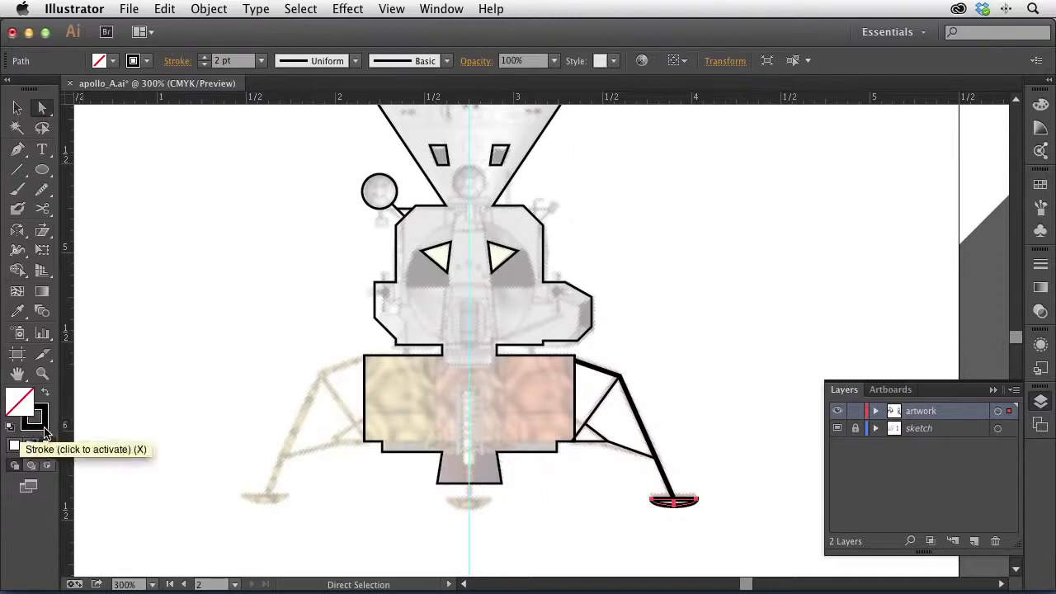
pyautogui.press('x')
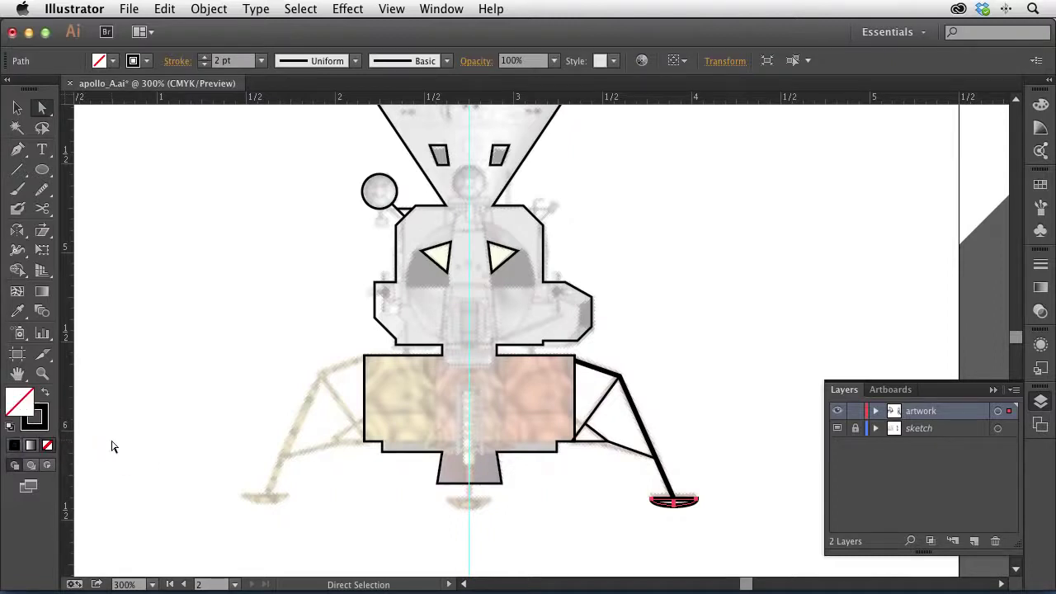
pyautogui.press('ctrl')
pyautogui.hotkey('shift', 'x')
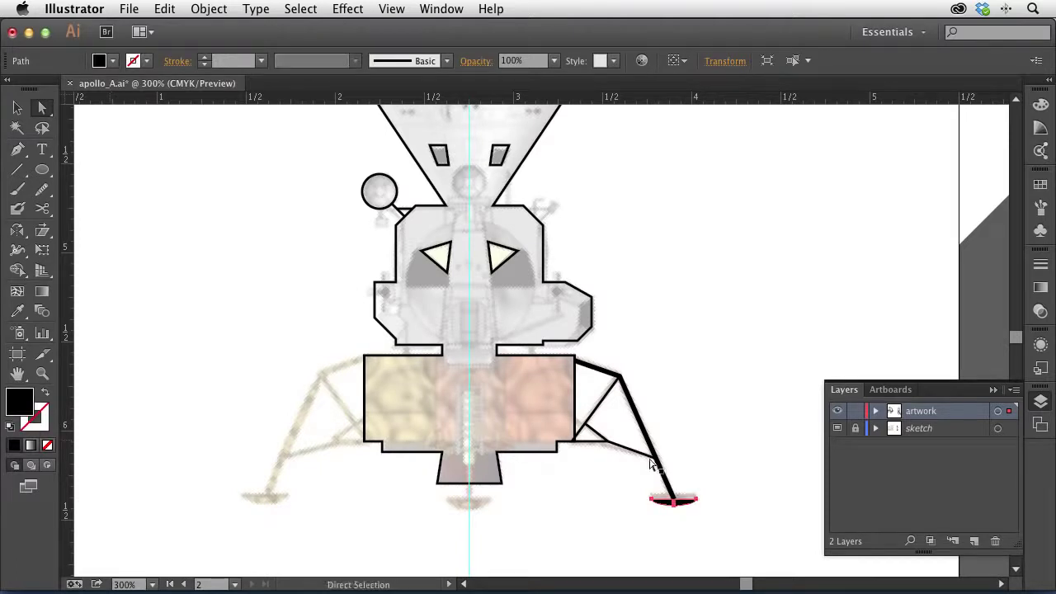
pyautogui.click(720, 469)
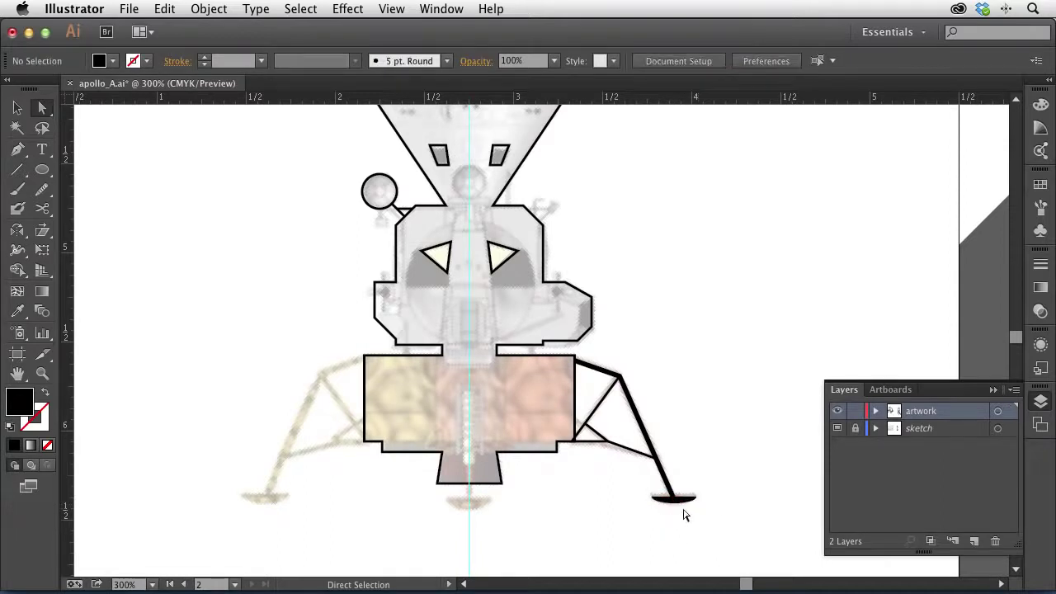
# Step: Place a copy of the right foot pad on the vertical centre guide, below the descent engine nozzle
pyautogui.click(17, 108)
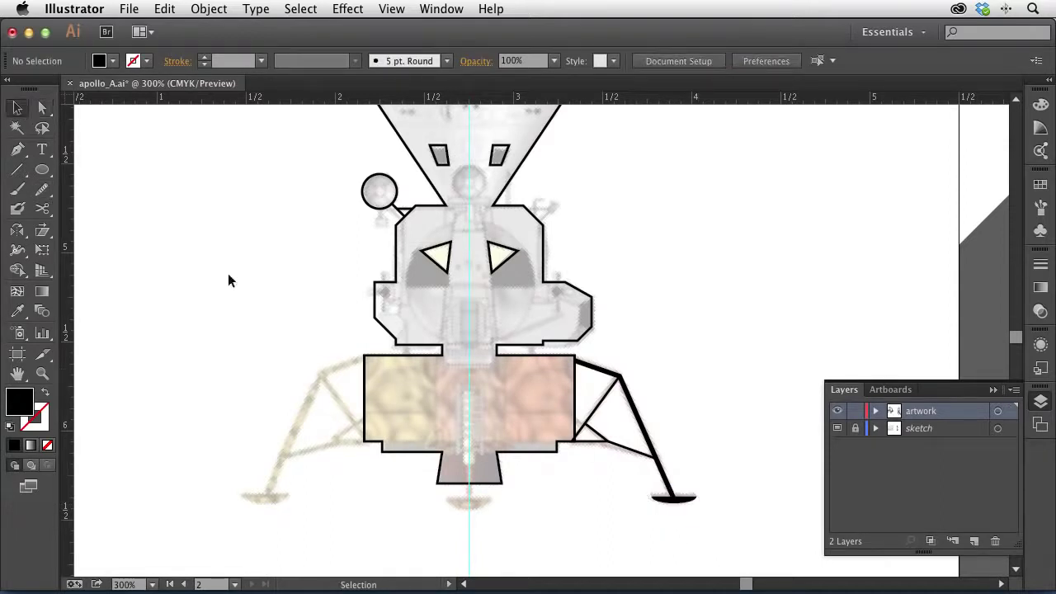
pyautogui.click(692, 500)
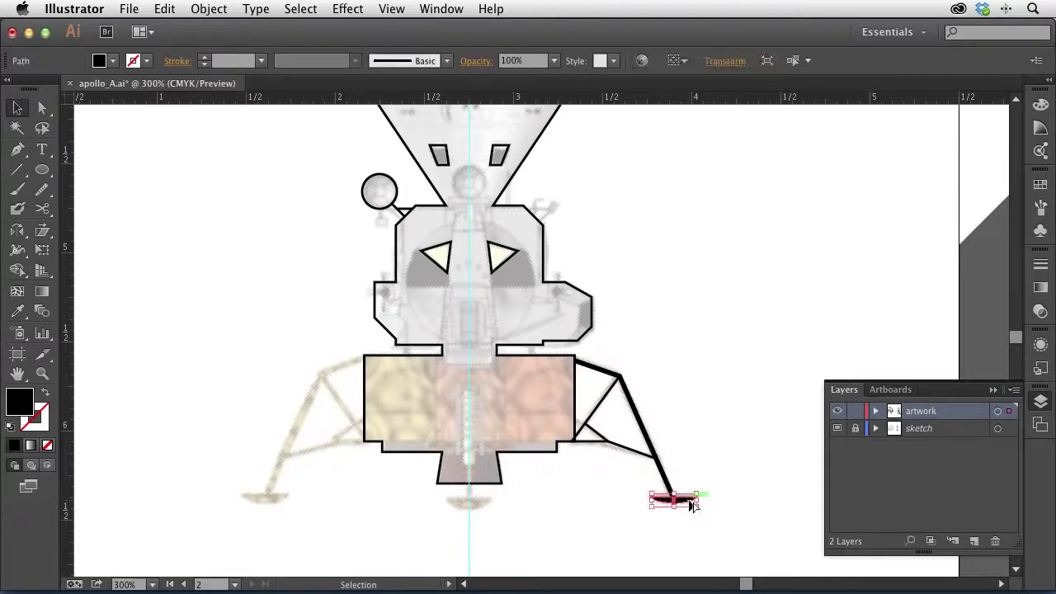
pyautogui.moveTo(691, 500); pyautogui.dragTo(483, 500)
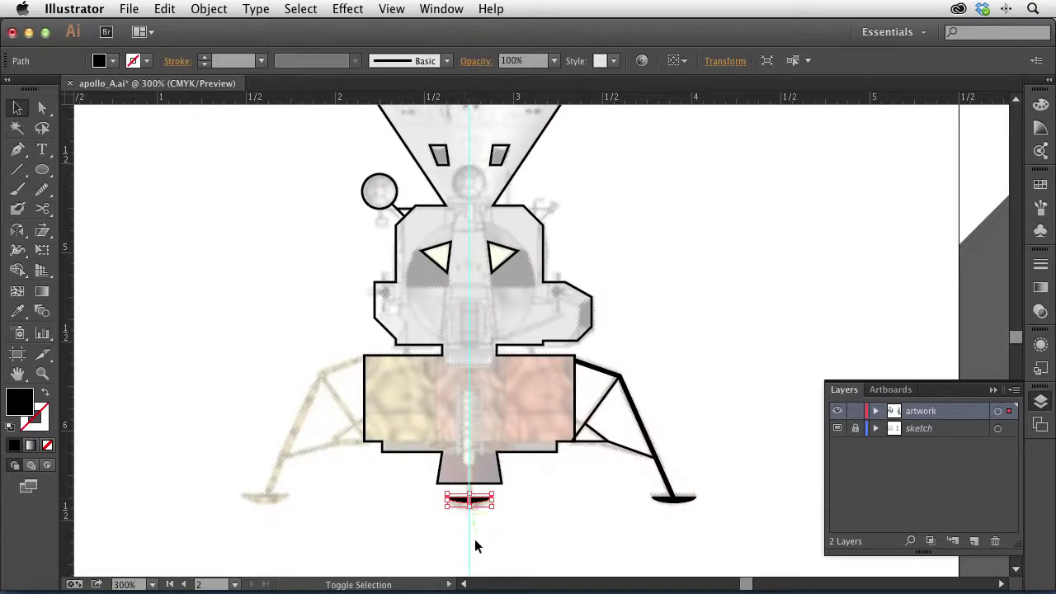
# Step: Draw a vertical strut with the Pen tool from the centre foot pad up to the engine nozzle's bottom edge
pyautogui.press('p')
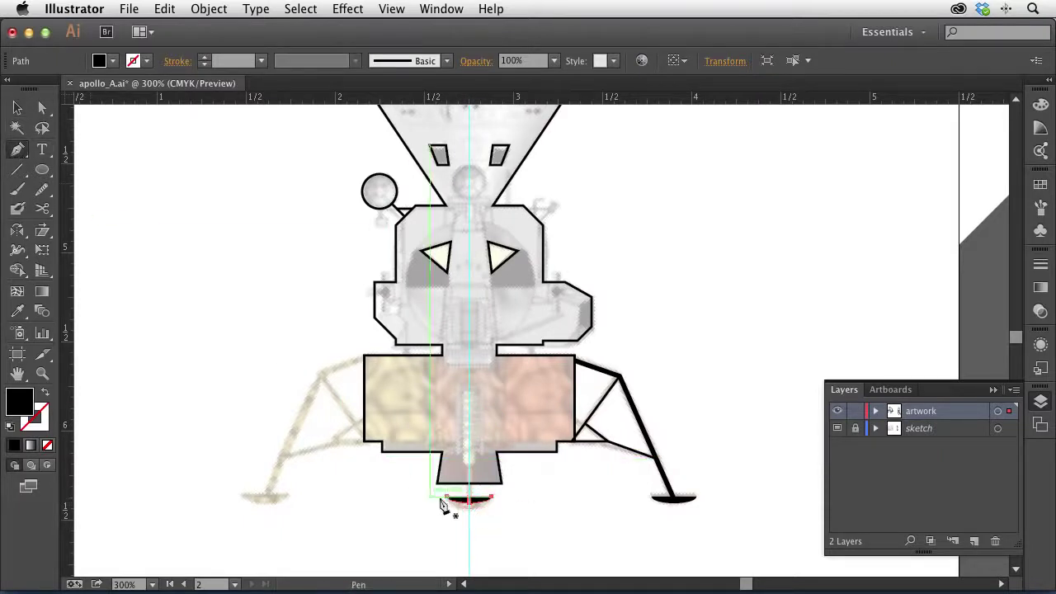
pyautogui.click(470, 498)
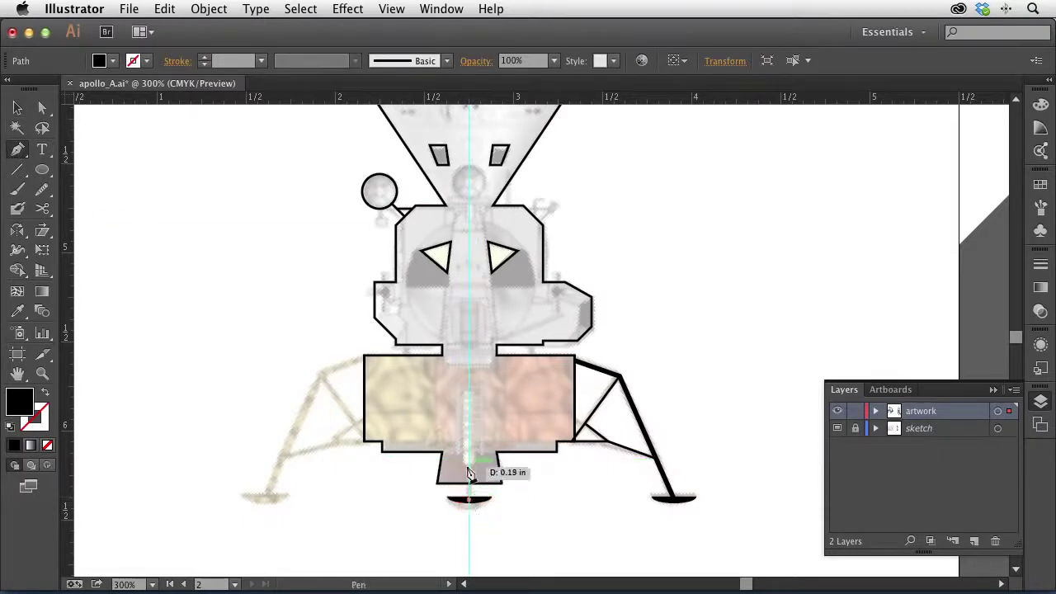
pyautogui.click(468, 472)
pyautogui.press('a')
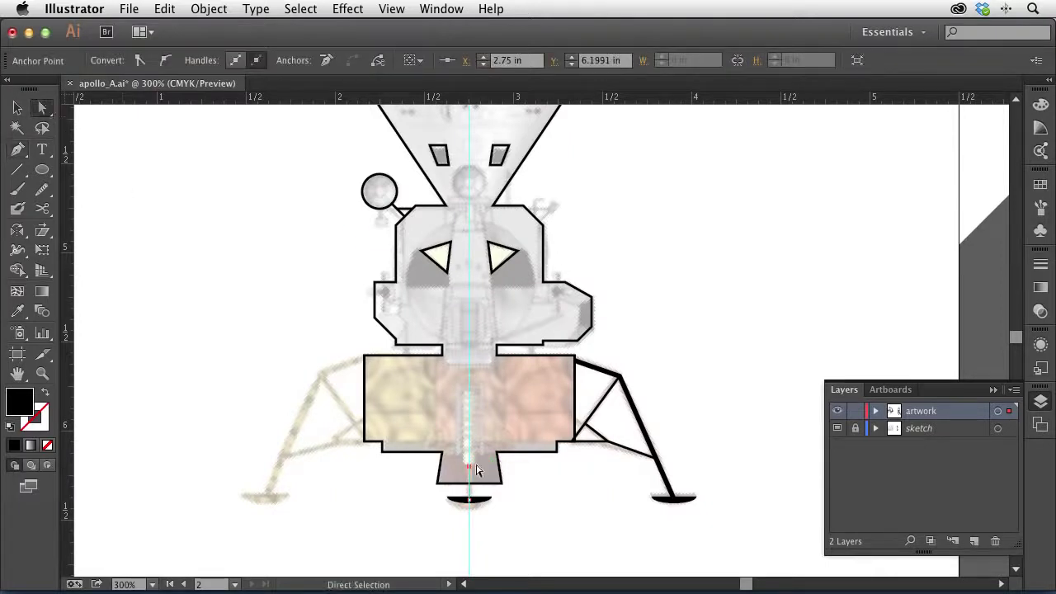
pyautogui.moveTo(468, 467); pyautogui.dragTo(467, 482)
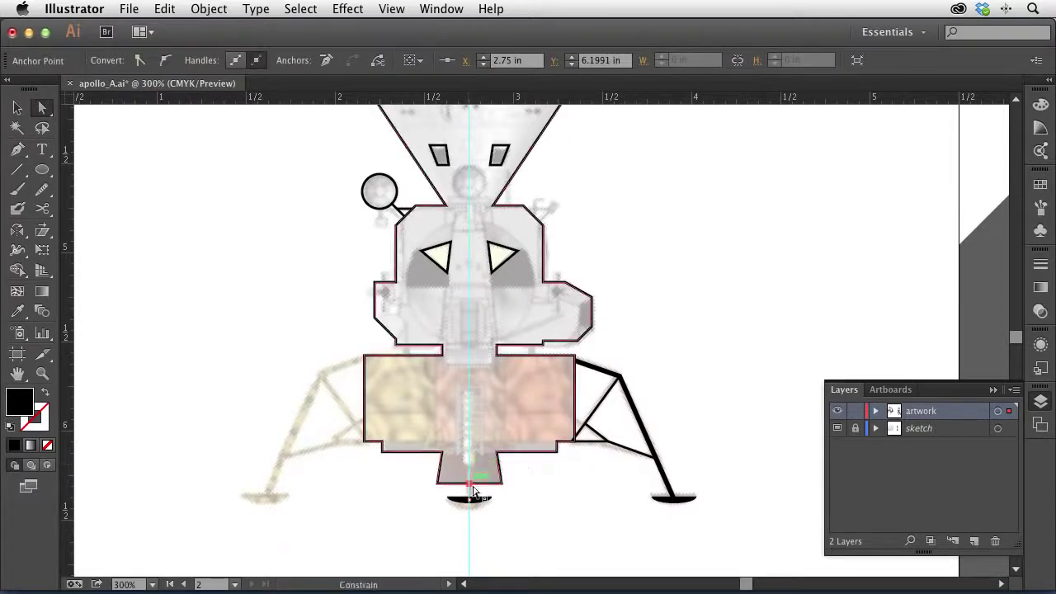
# Step: Give the centre strut a black stroke with no fill and set its stroke weight to 2 pt
pyautogui.hotkey('shift', 'x')
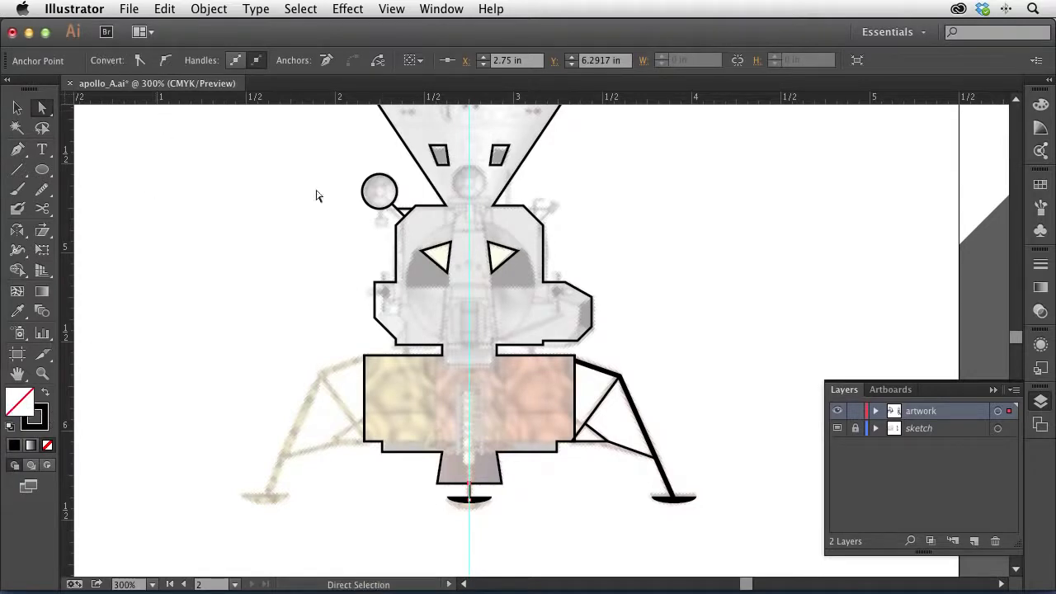
pyautogui.click(17, 107)
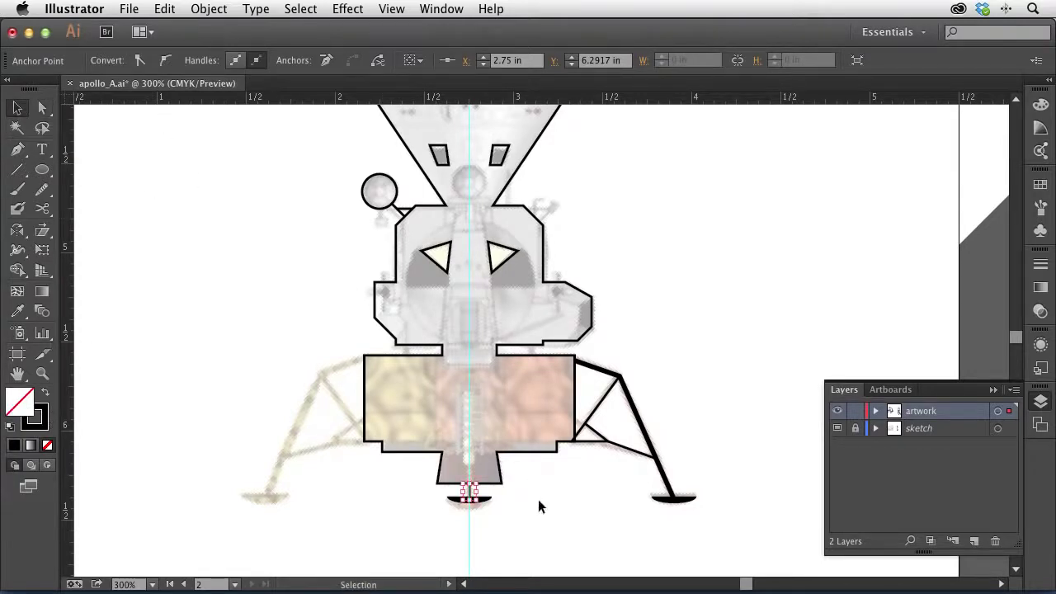
pyautogui.click(536, 499)
pyautogui.click(470, 495)
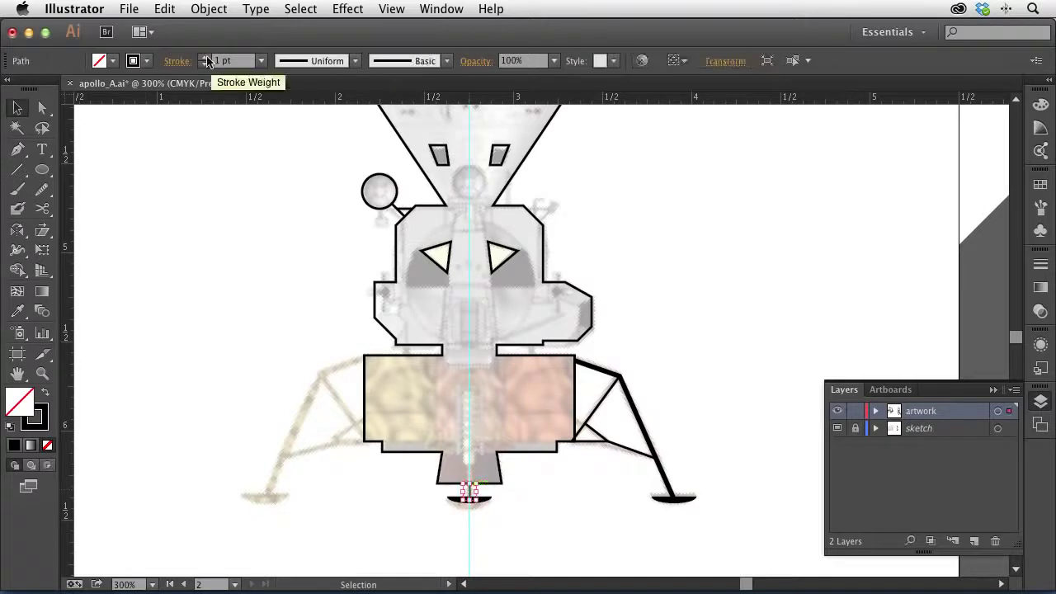
pyautogui.click(196, 191)
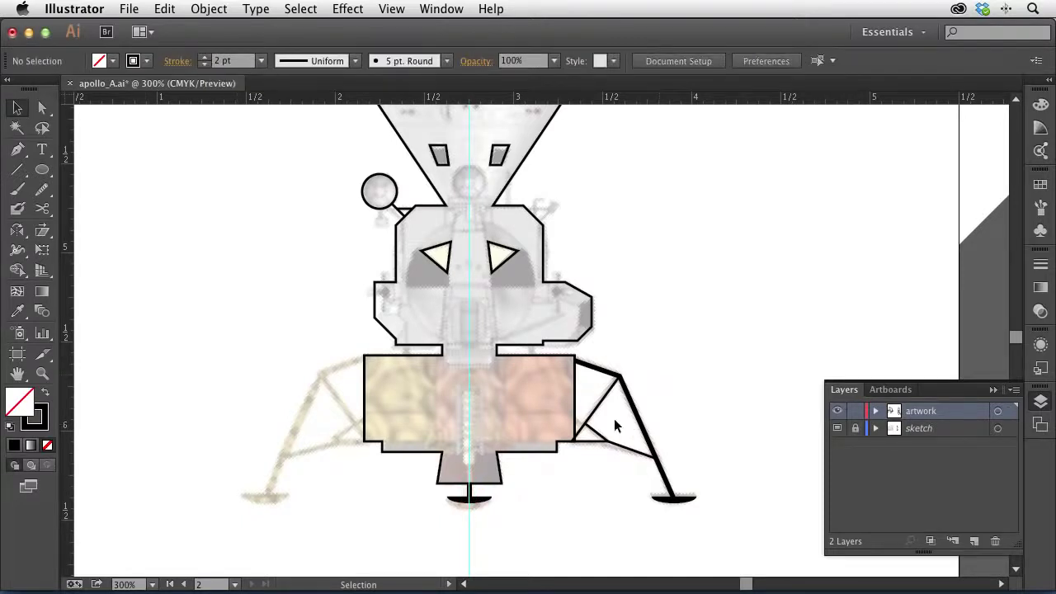
# Step: Reflect a copy of the complete right landing leg and foot pad across the vertical centre guide
pyautogui.moveTo(584, 542); pyautogui.dragTo(739, 357)
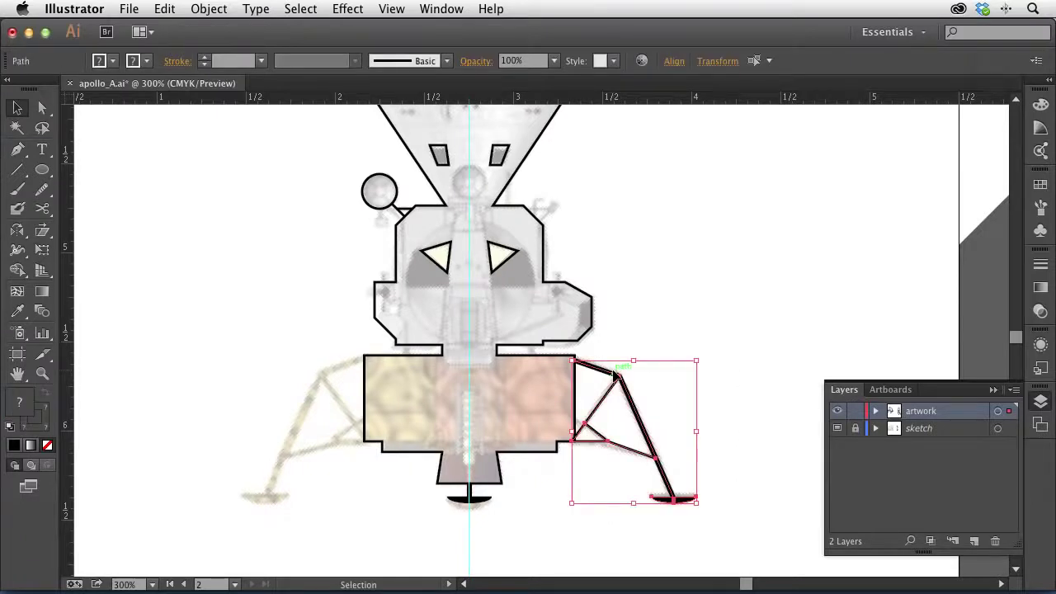
pyautogui.press('o')
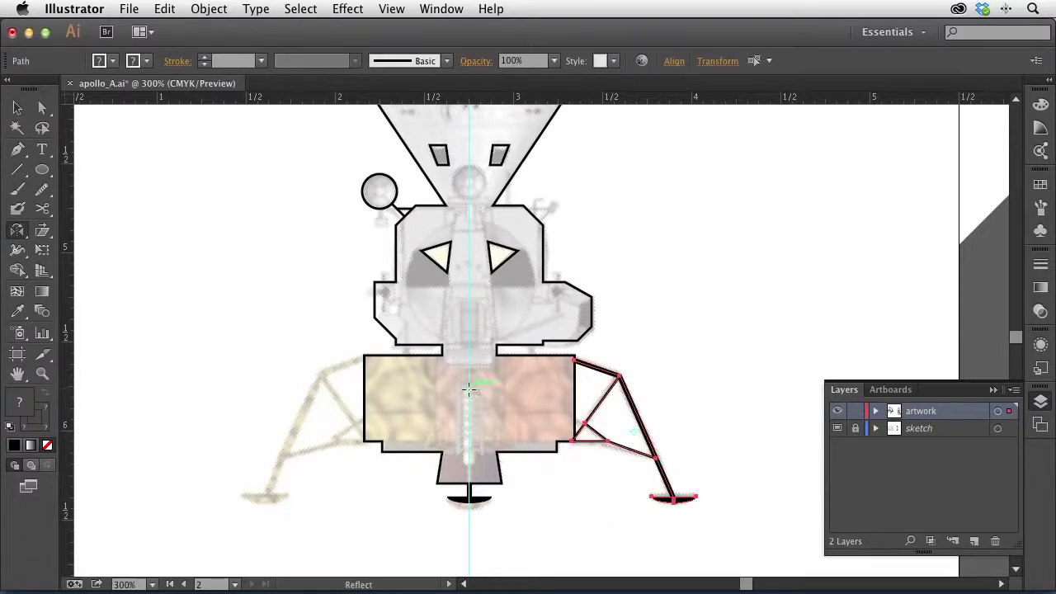
pyautogui.moveTo(315, 404); pyautogui.dragTo(695, 381)
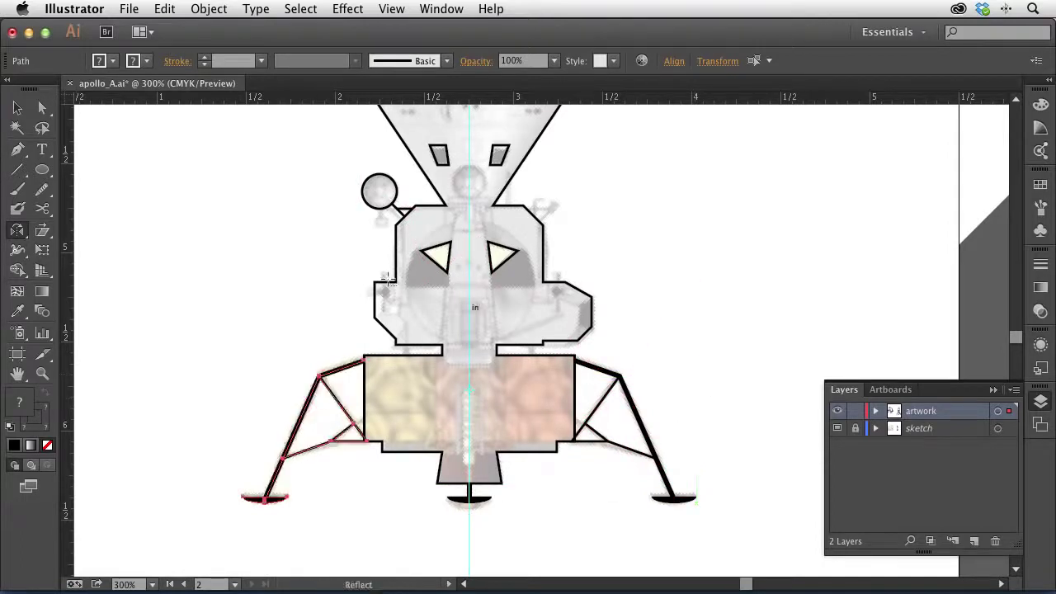
pyautogui.press('v')
pyautogui.click(305, 284)
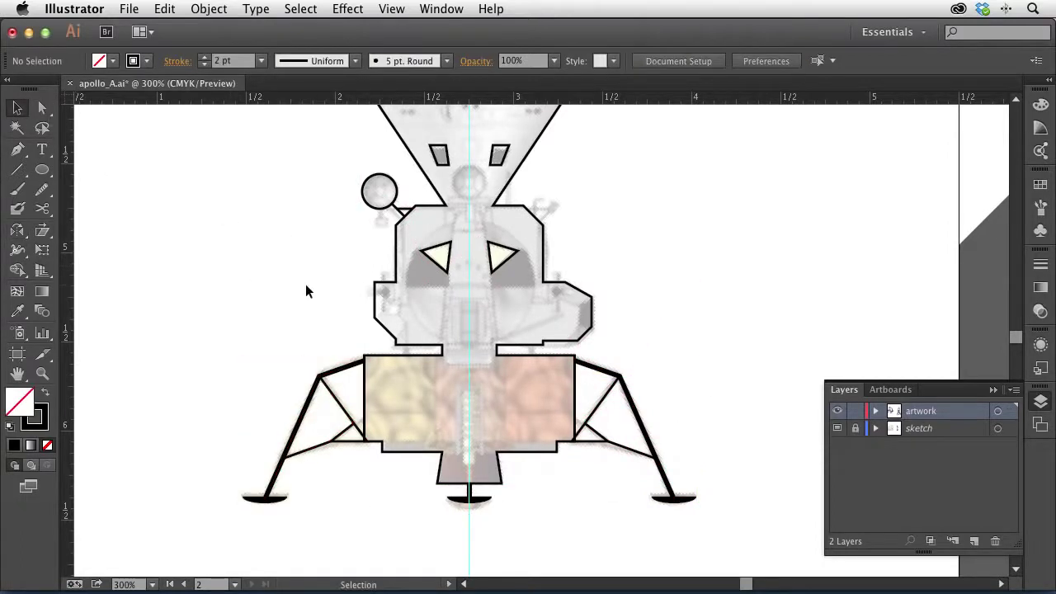
# Step: Select all of the traced spacecraft artwork and group it
pyautogui.press('super+minus')
pyautogui.press('super+minus')
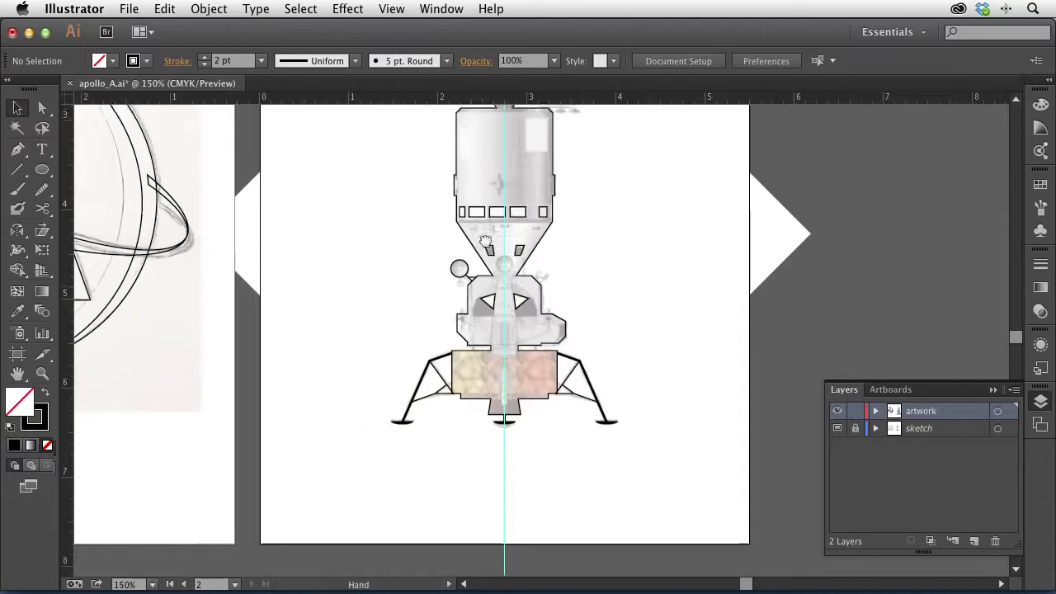
pyautogui.moveTo(559, 263); pyautogui.dragTo(545, 419)
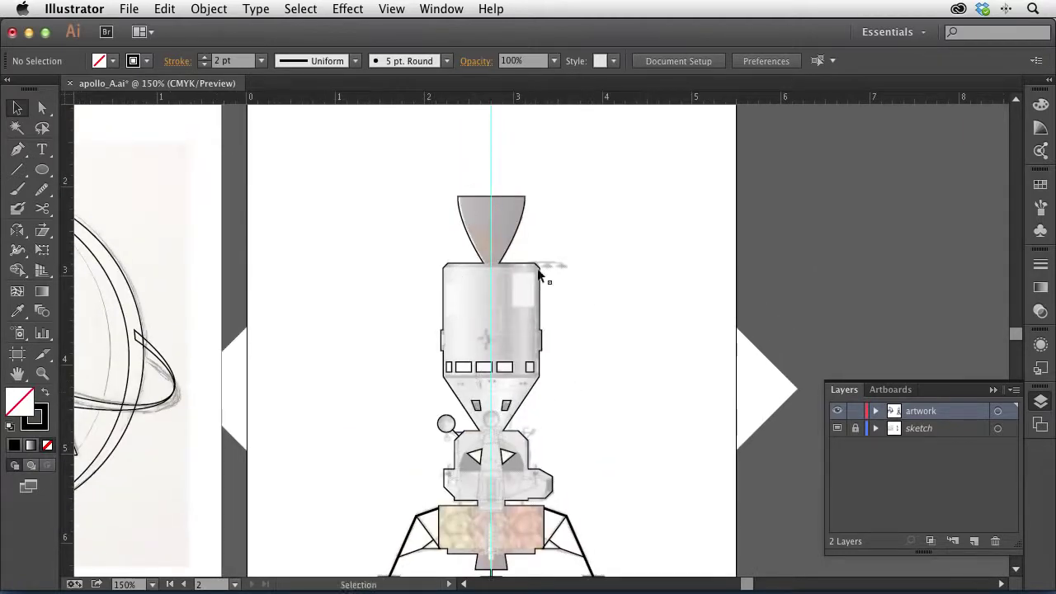
pyautogui.moveTo(619, 456); pyautogui.dragTo(608, 352)
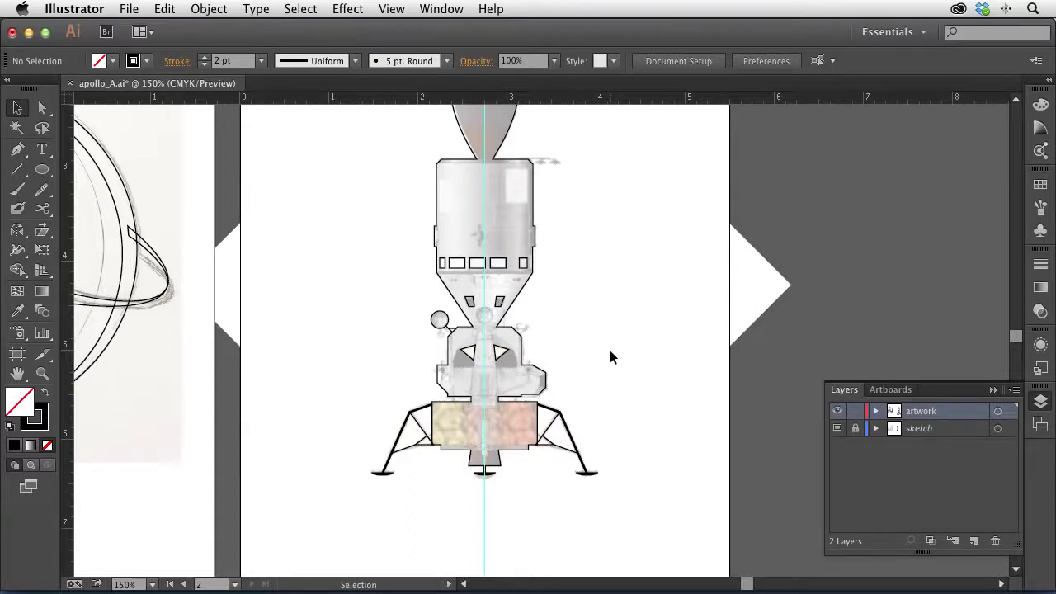
pyautogui.moveTo(322, 155); pyautogui.dragTo(686, 542)
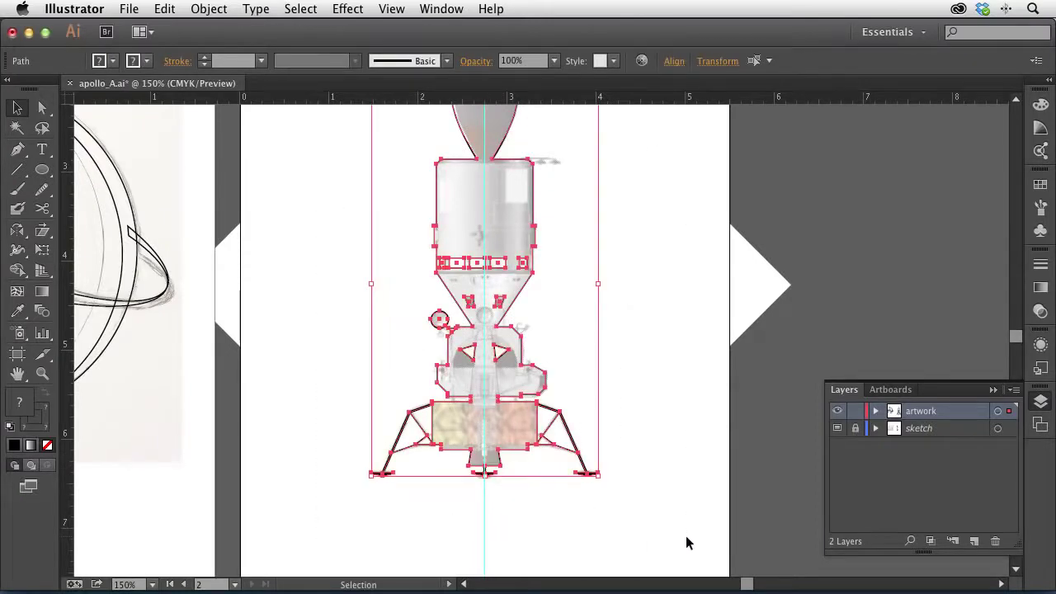
pyautogui.press('a')
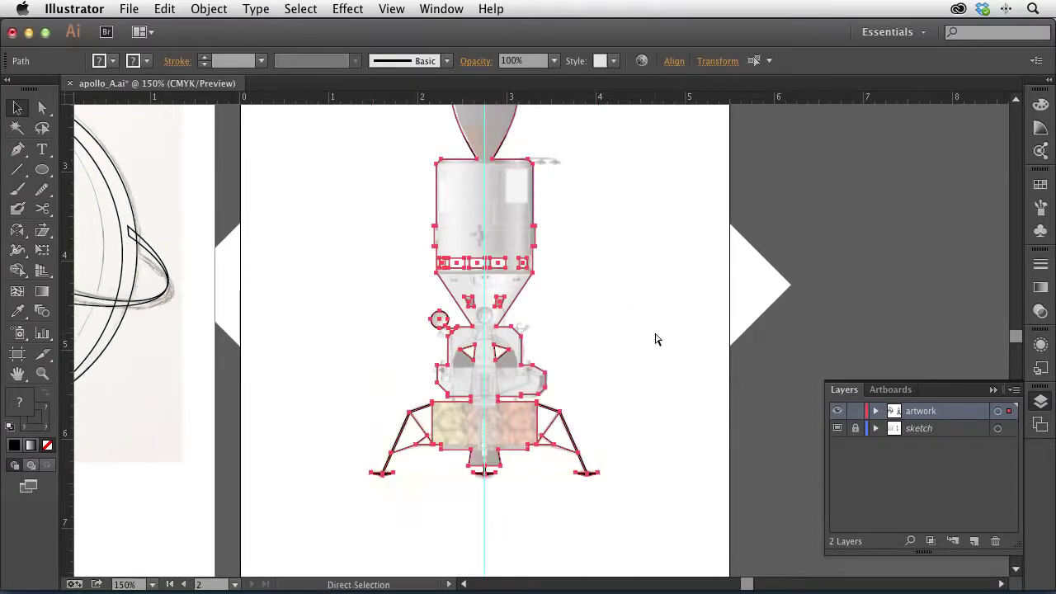
pyautogui.press('v')
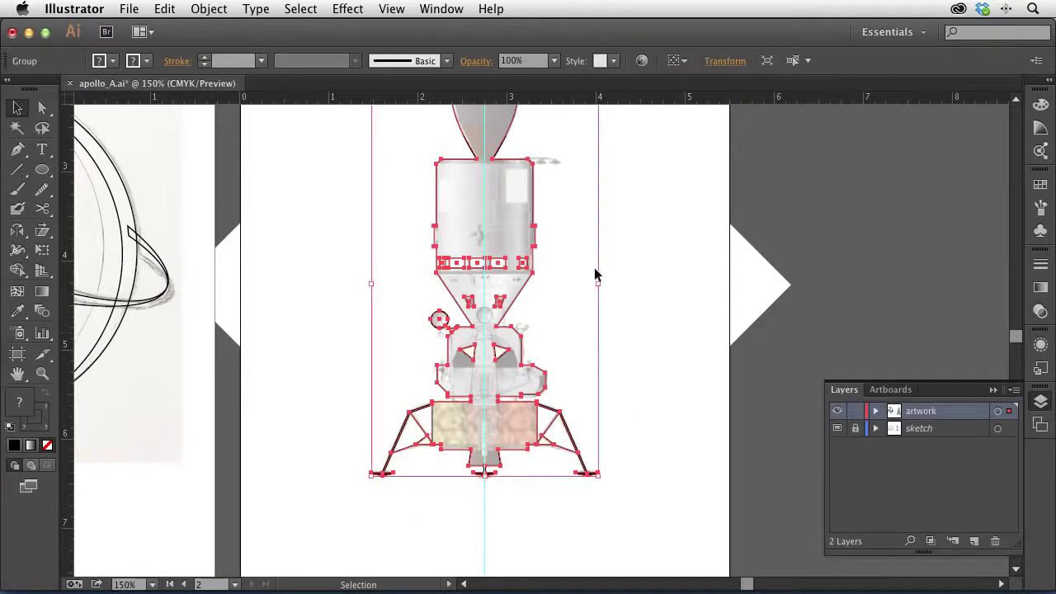
# Step: Move the spacecraft group onto the first artboard, beside the letter A logo
pyautogui.click(668, 278)
pyautogui.moveTo(349, 366); pyautogui.dragTo(730, 376)
pyautogui.moveTo(863, 282)
pyautogui.mouseDown()
pyautogui.moveTo(241, 303)
pyautogui.moveTo(236, 281)
pyautogui.moveTo(189, 313)
pyautogui.moveTo(210, 301)
pyautogui.moveTo(344, 424)
pyautogui.moveTo(359, 343)
pyautogui.mouseUp()
# Step: Rotate the spacecraft group to match the tilt of the small sketched spacecraft and position it over that sketch
pyautogui.press('r')
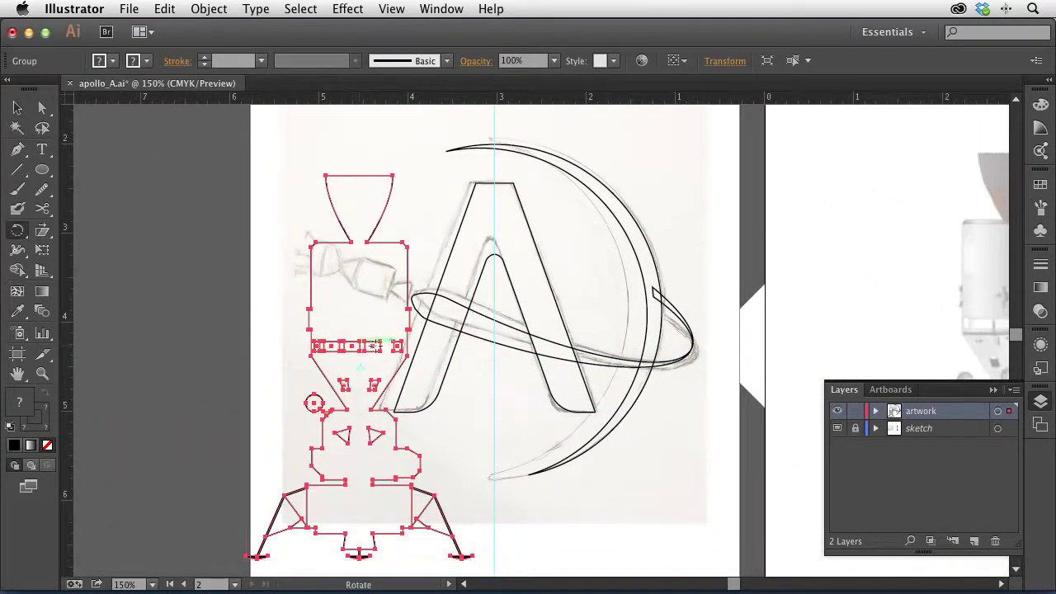
pyautogui.moveTo(467, 207); pyautogui.dragTo(583, 495)
pyautogui.press('v')
pyautogui.scroll(10, 377, 361)
pyautogui.hscroll(-5, 377, 360)
pyautogui.moveTo(464, 463); pyautogui.dragTo(443, 366)
# Step: Try to scale the spacecraft group down to the size of the sketched spacecraft and align it with the sketch
pyautogui.press('s')
pyautogui.moveTo(796, 187); pyautogui.dragTo(577, 236)
pyautogui.moveTo(652, 213); pyautogui.dragTo(615, 236)
pyautogui.click(16, 108)
pyautogui.moveTo(451, 367); pyautogui.dragTo(471, 404)
pyautogui.click(457, 302)
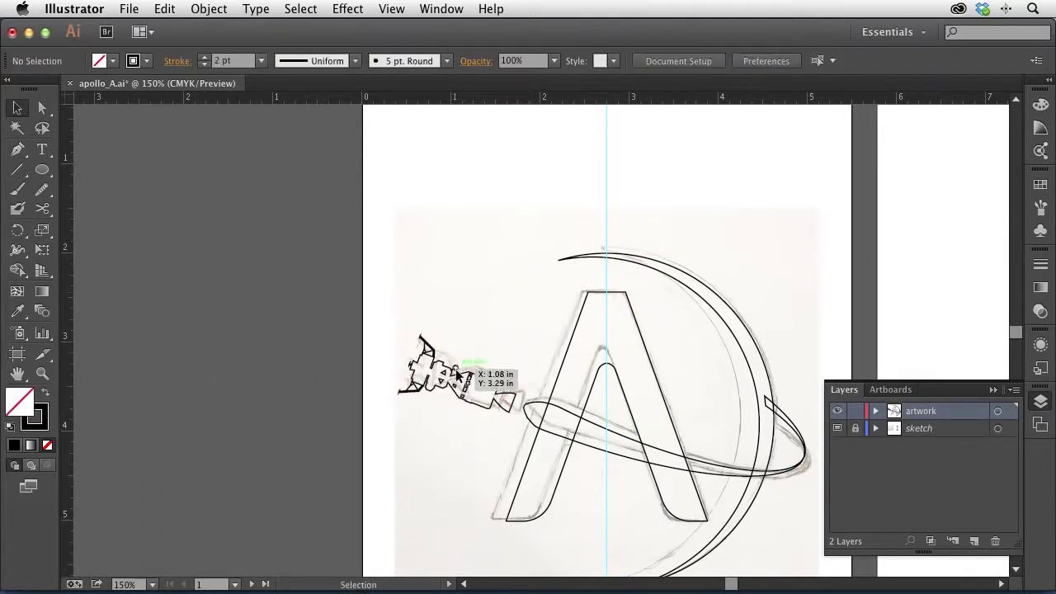
# Step: Check the reduced spacecraft's line weights up close, then return the group to its full size
pyautogui.moveTo(381, 306); pyautogui.dragTo(582, 478)
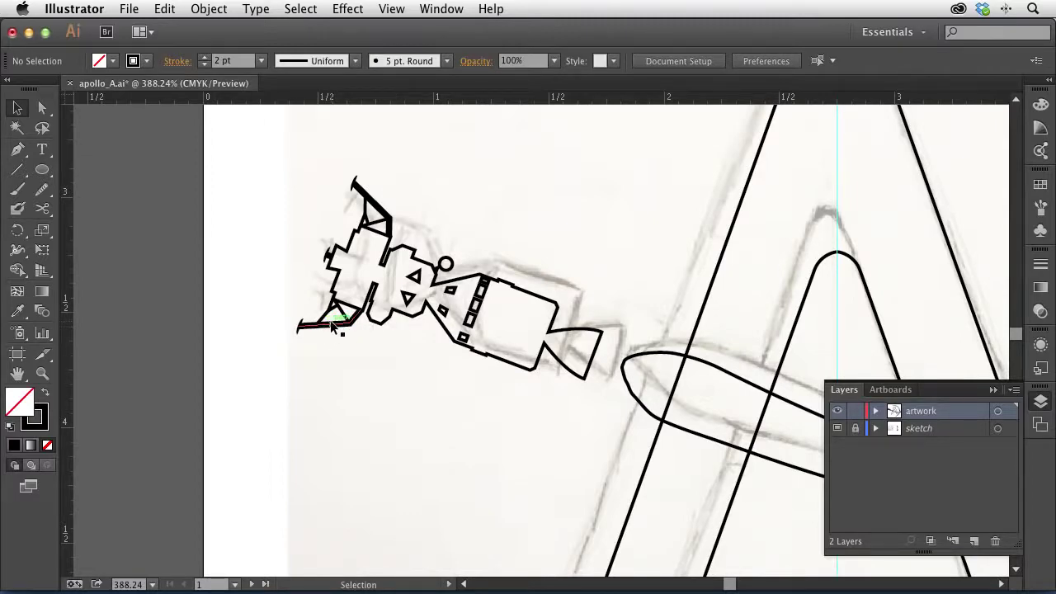
pyautogui.press('super+minus')
pyautogui.press('super+minus')
pyautogui.press('super+minus')
pyautogui.hscroll(5, 352, 295)
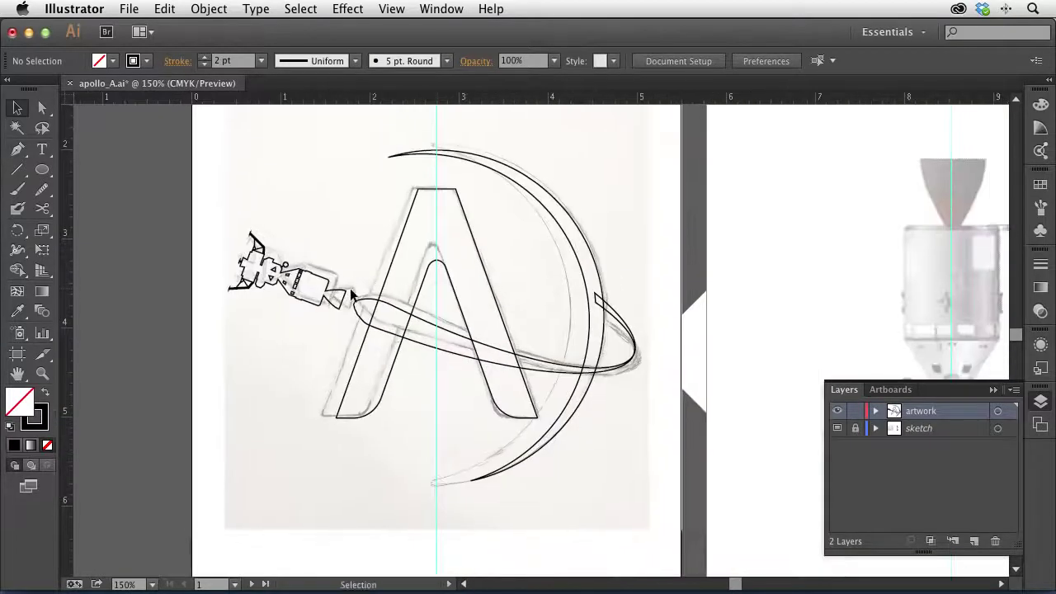
pyautogui.click(353, 295)
pyautogui.moveTo(248, 265); pyautogui.dragTo(165, 245)
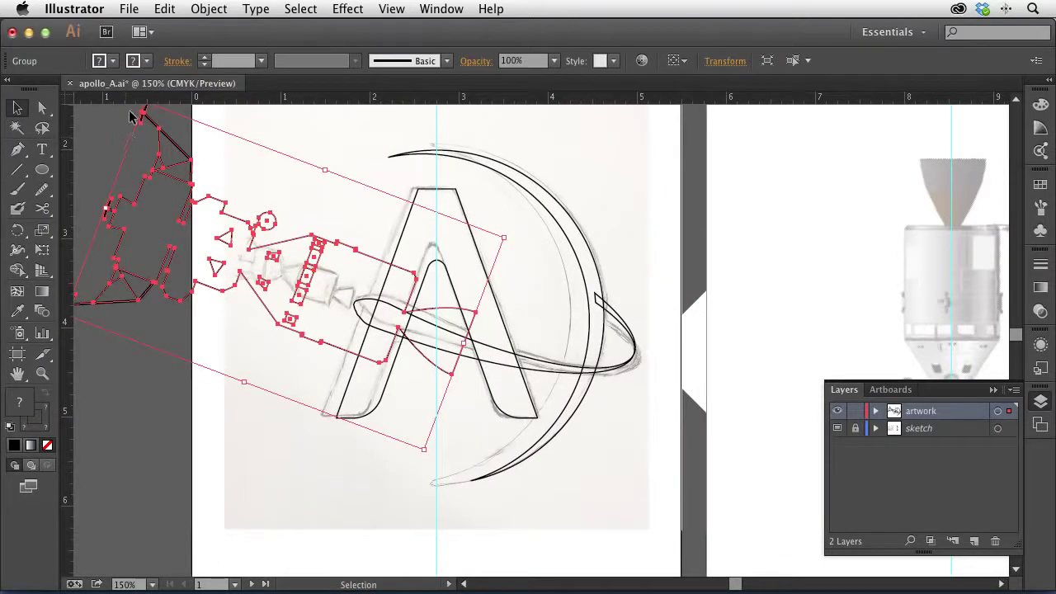
# Step: Enable Scale Strokes & Effects in the general preferences
pyautogui.press('super+k')
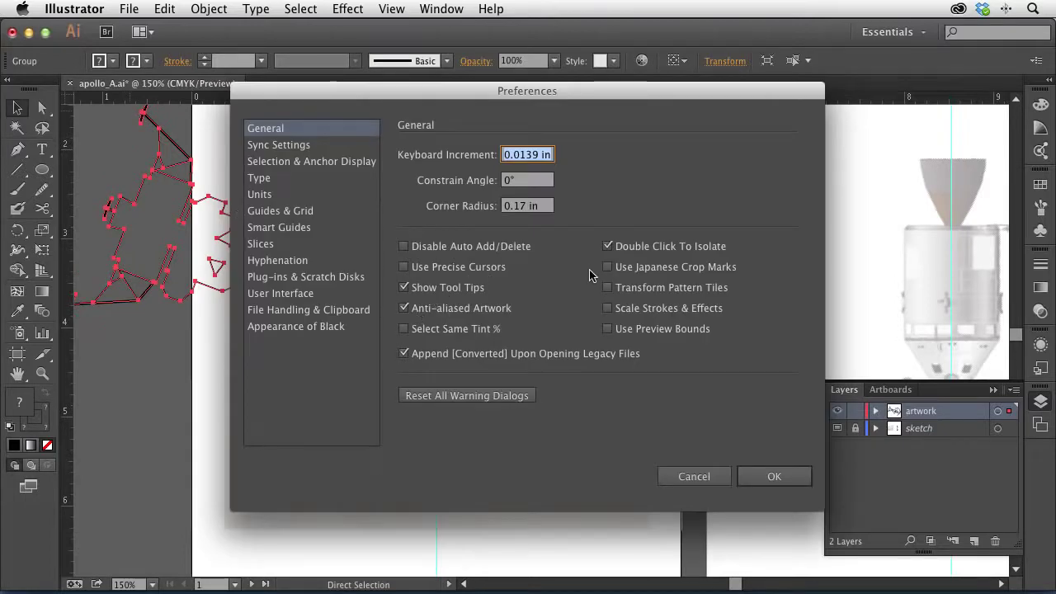
pyautogui.click(611, 309)
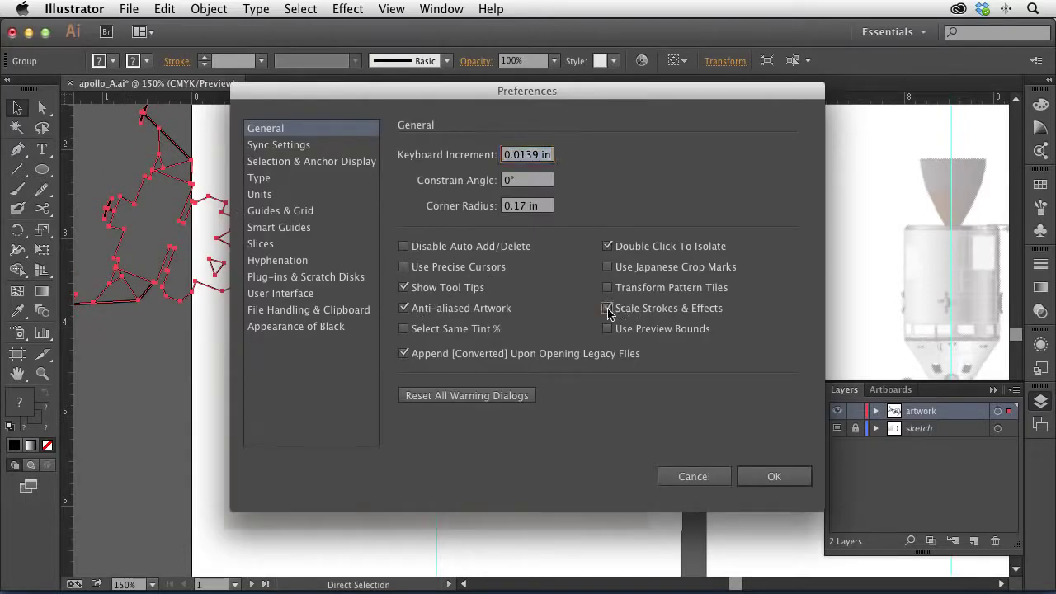
pyautogui.click(797, 479)
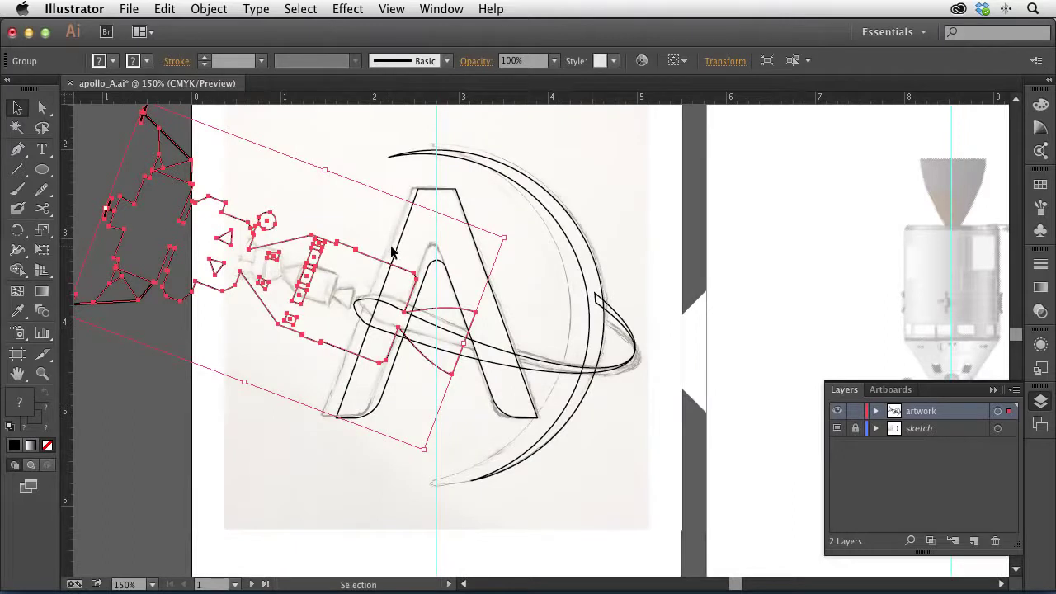
# Step: Scale the spacecraft group down to the size of the small sketched spacecraft and position it over that sketch
pyautogui.press('s')
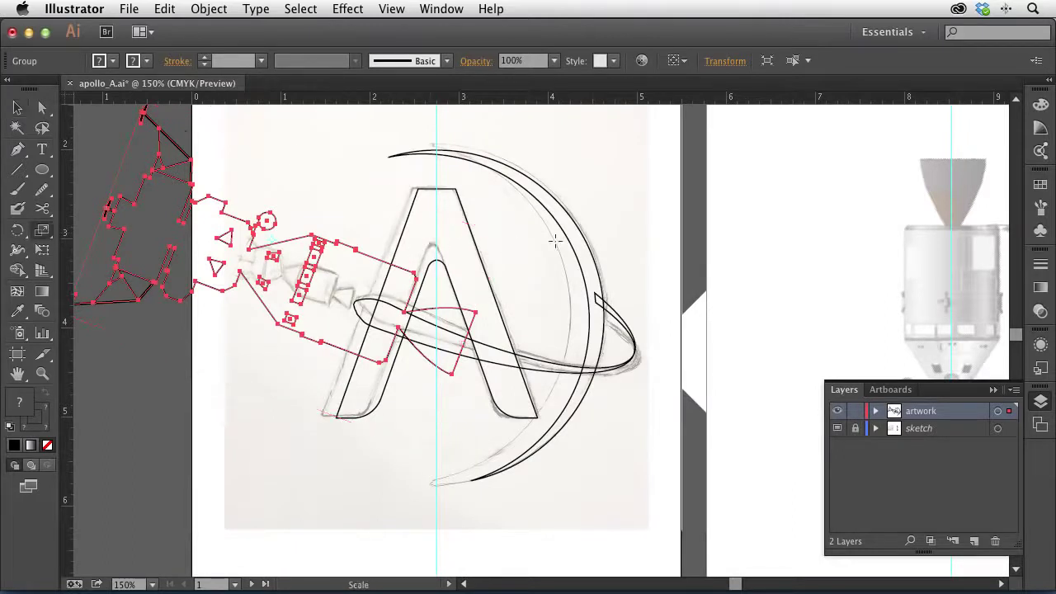
pyautogui.moveTo(684, 146); pyautogui.dragTo(520, 185)
pyautogui.moveTo(400, 141); pyautogui.dragTo(372, 146)
pyautogui.press('v')
pyautogui.click(18, 108)
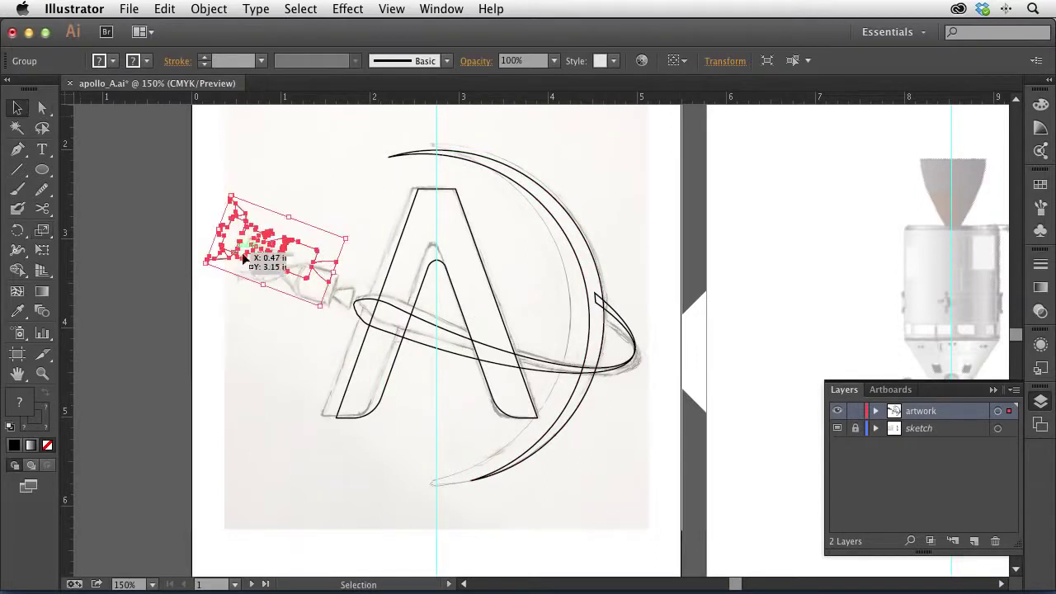
pyautogui.moveTo(301, 283); pyautogui.dragTo(316, 310)
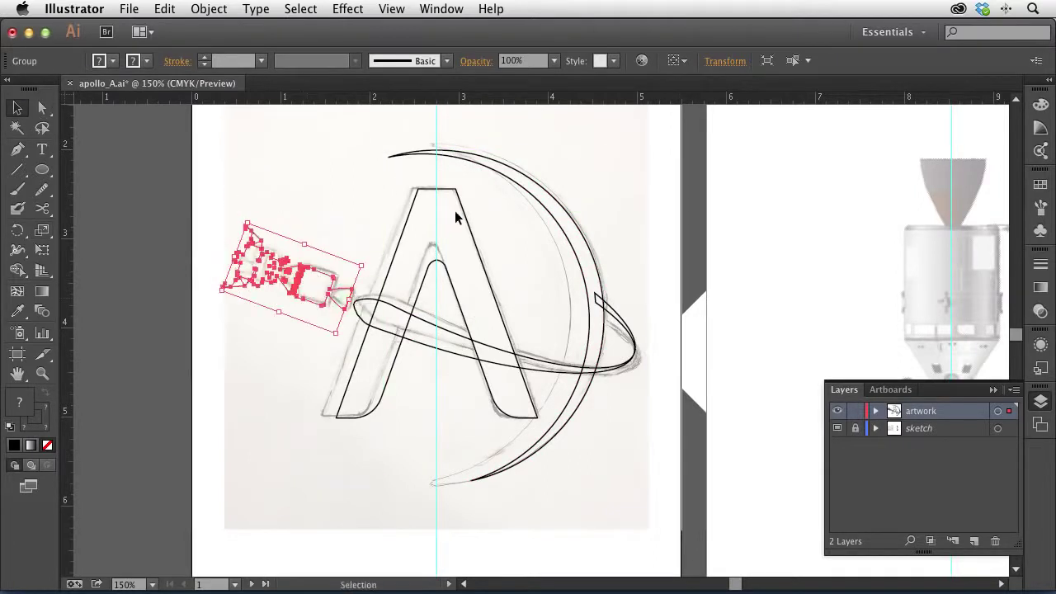
pyautogui.press('Right')
pyautogui.press('Down')
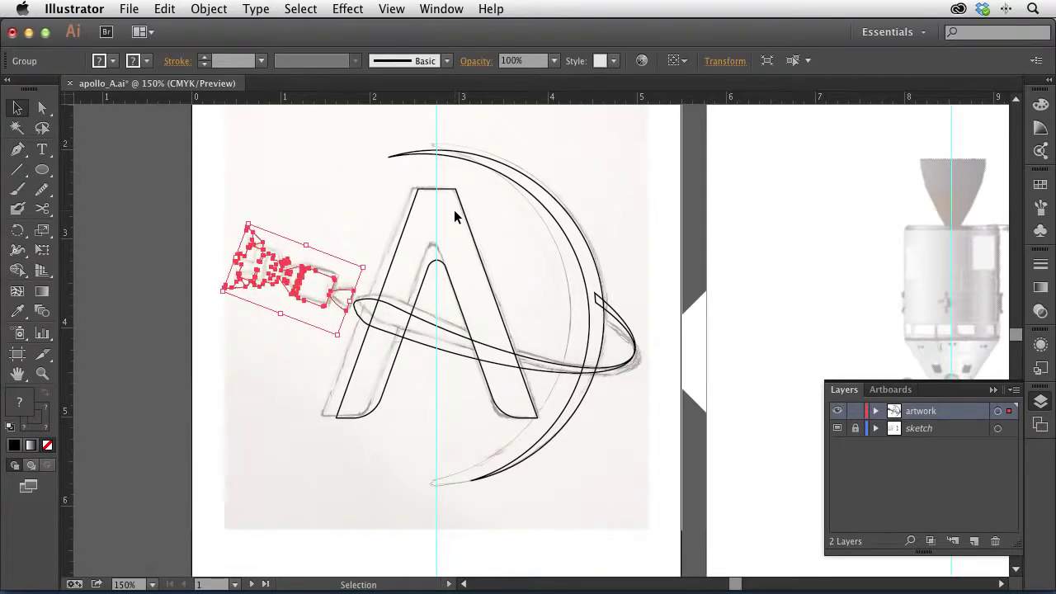
pyautogui.click(312, 196)
# Step: Shrink the spacecraft group slightly more and nudge it so its engine nozzle sits near the tip of the orbit tail
pyautogui.click(437, 328)
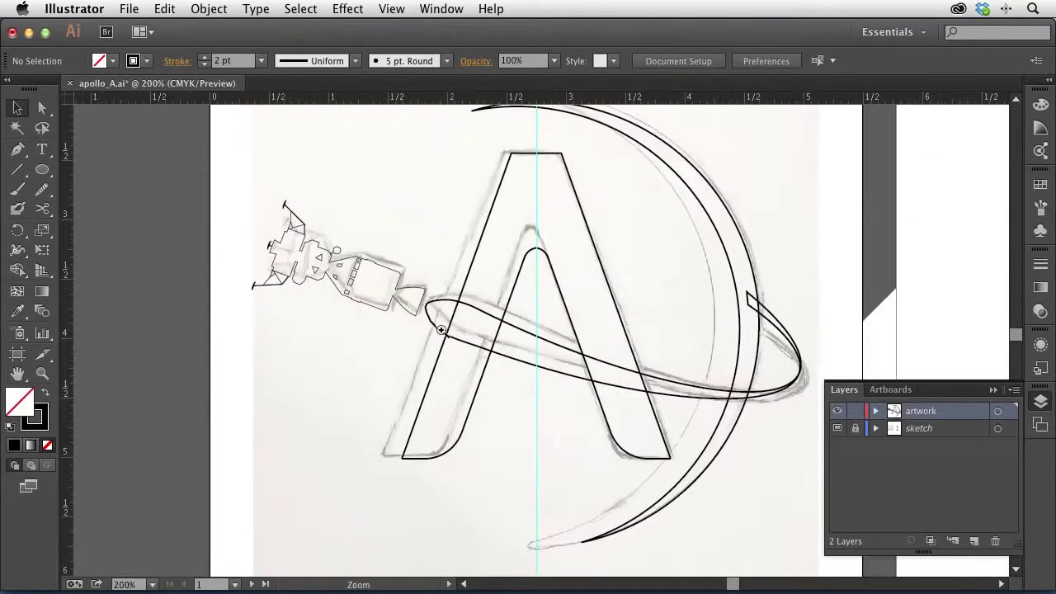
pyautogui.click(456, 324)
pyautogui.click(334, 268)
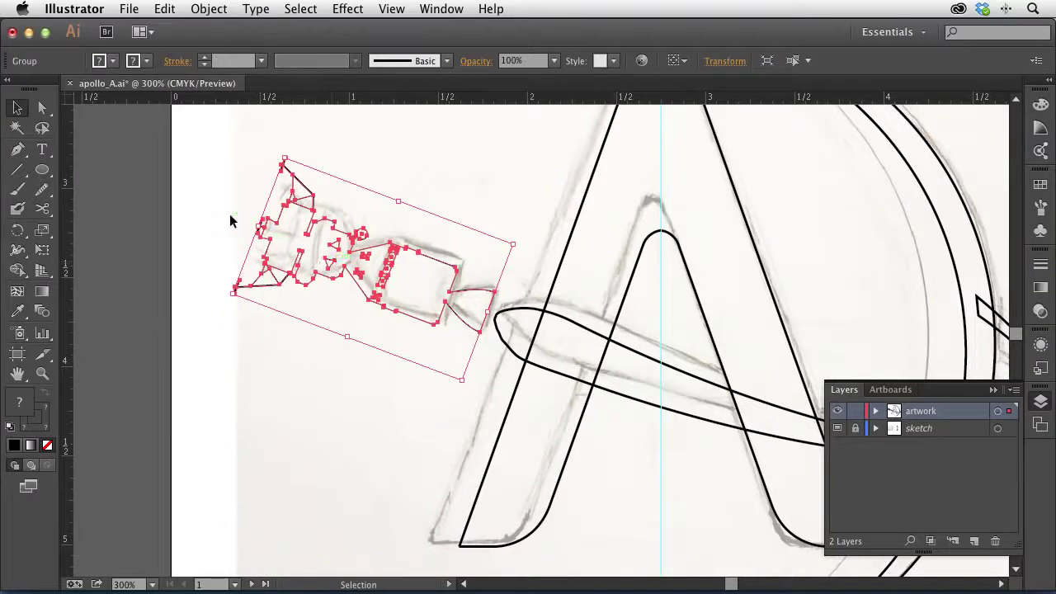
pyautogui.press('s')
pyautogui.moveTo(193, 149); pyautogui.dragTo(242, 146)
pyautogui.press('Right')
pyautogui.press('Right')
pyautogui.press('Right')
pyautogui.press('Right')
pyautogui.press('Right')
pyautogui.press('Right')
pyautogui.press('Right')
pyautogui.press('Right')
pyautogui.press('Right')
pyautogui.press('Down')
pyautogui.press('Down')
pyautogui.press('Down')
pyautogui.press('Down')
pyautogui.press('Down')
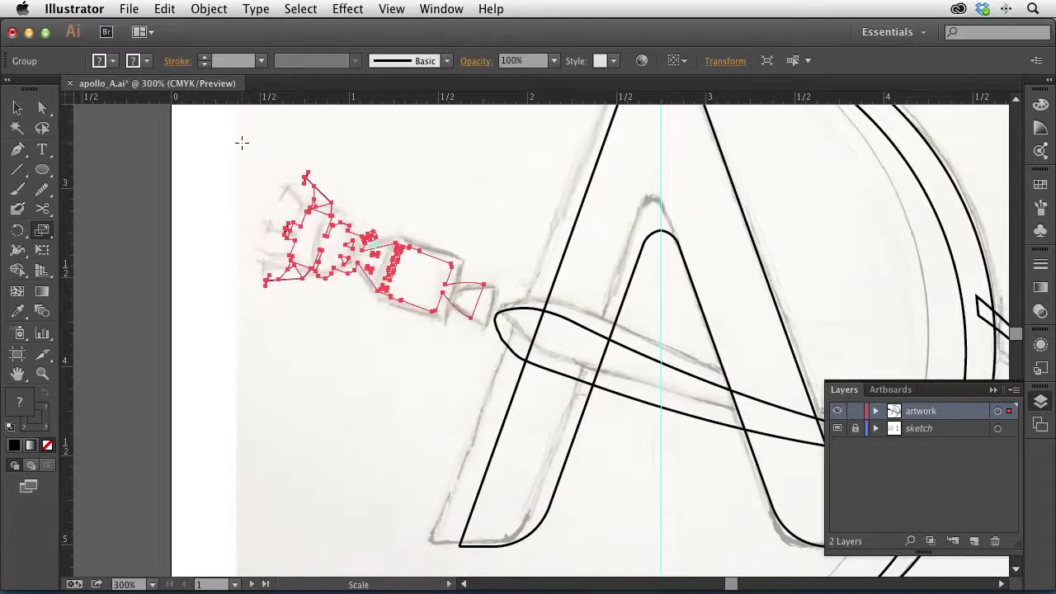
pyautogui.press('Down')
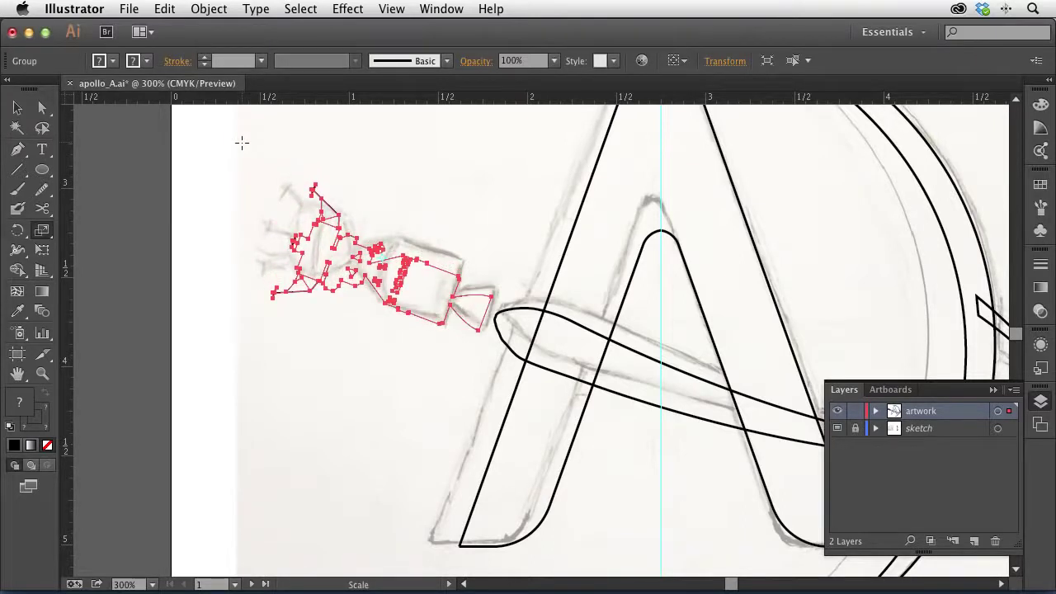
pyautogui.press('v')
pyautogui.click(152, 192)
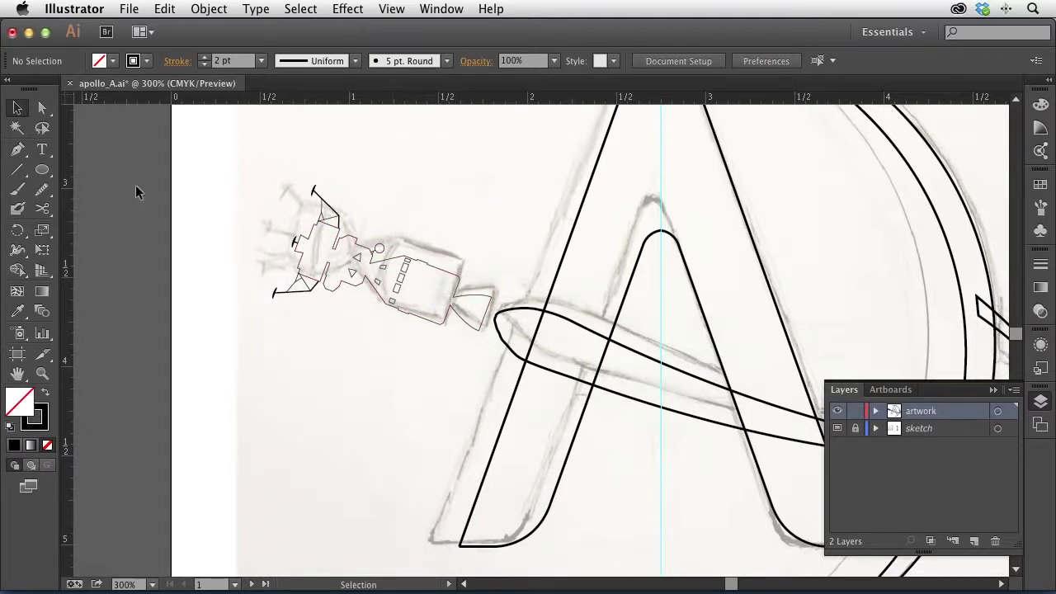
# Step: Fill the spacecraft's main body outline with white
pyautogui.click(42, 107)
pyautogui.moveTo(229, 167); pyautogui.dragTo(510, 369)
pyautogui.press('space')
pyautogui.moveTo(634, 379); pyautogui.dragTo(480, 364)
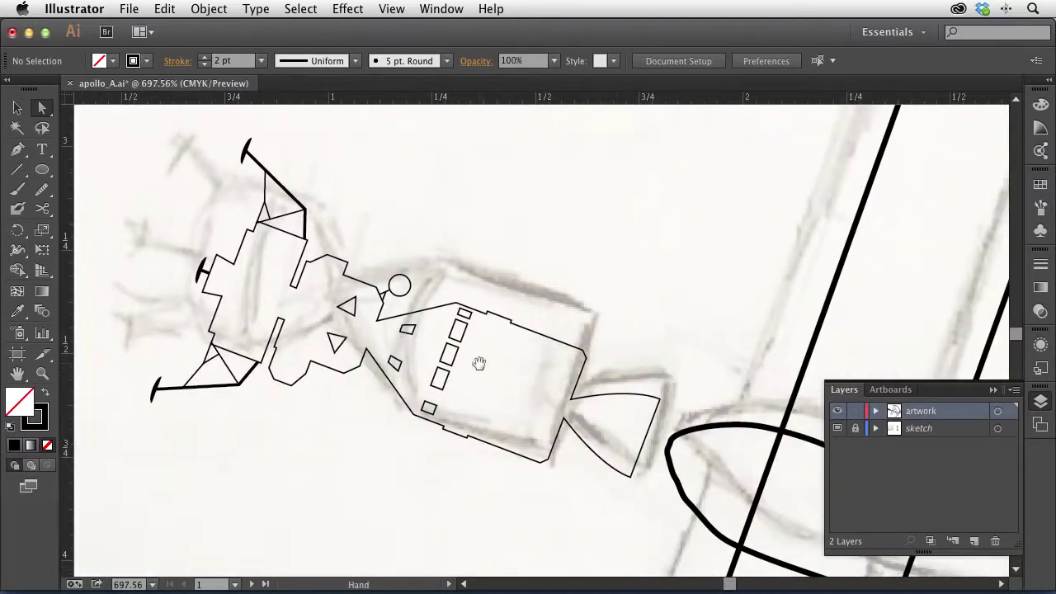
pyautogui.press('alt')
pyautogui.keyDown('alt'); pyautogui.click(238, 264); pyautogui.keyUp('alt')
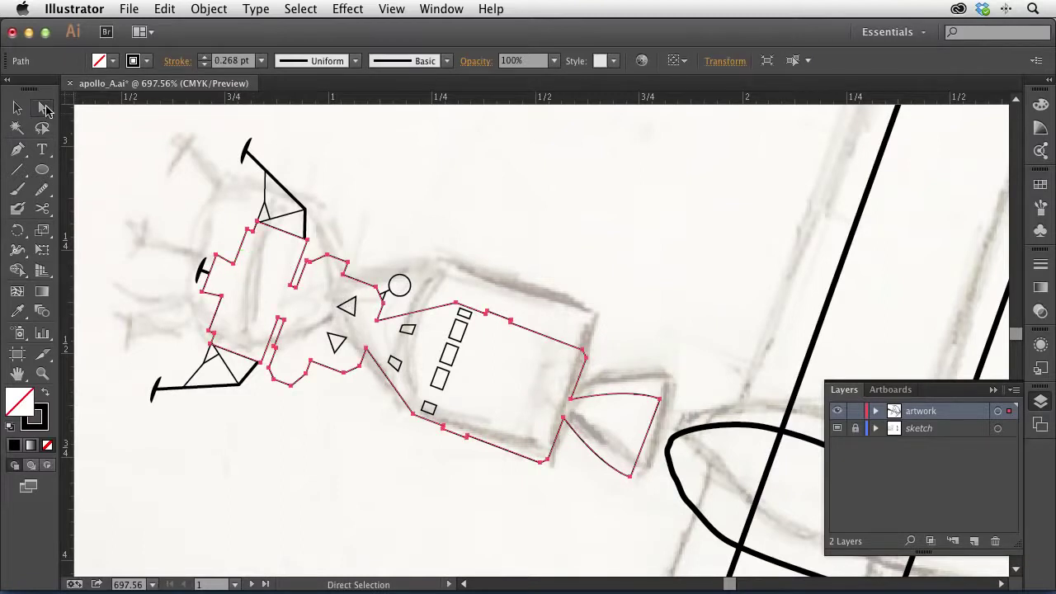
pyautogui.click(108, 160)
pyautogui.keyDown('alt'); pyautogui.click(234, 262); pyautogui.keyUp('alt')
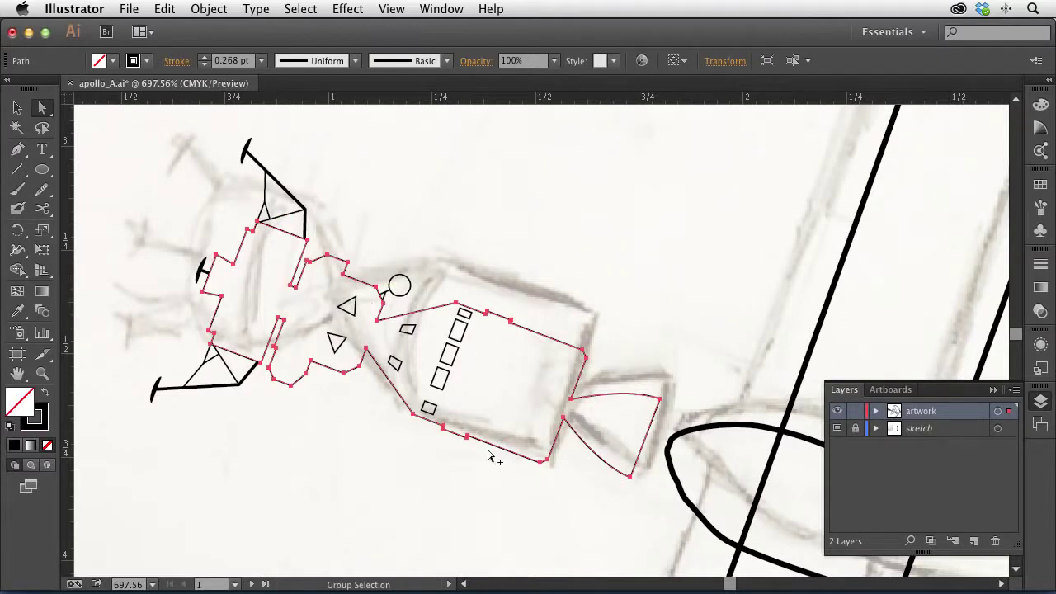
pyautogui.click(100, 60)
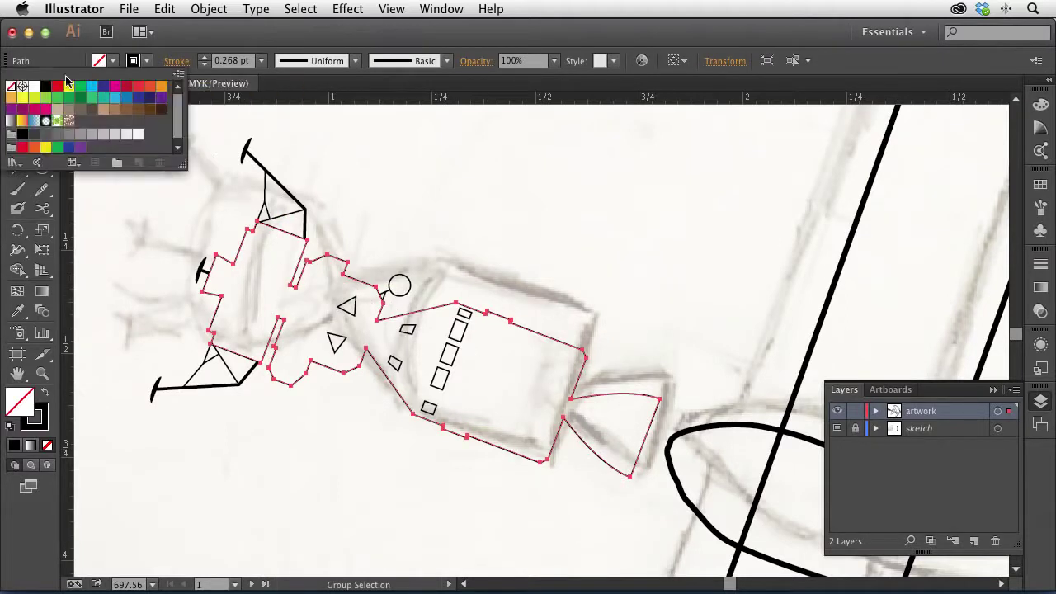
pyautogui.click(33, 86)
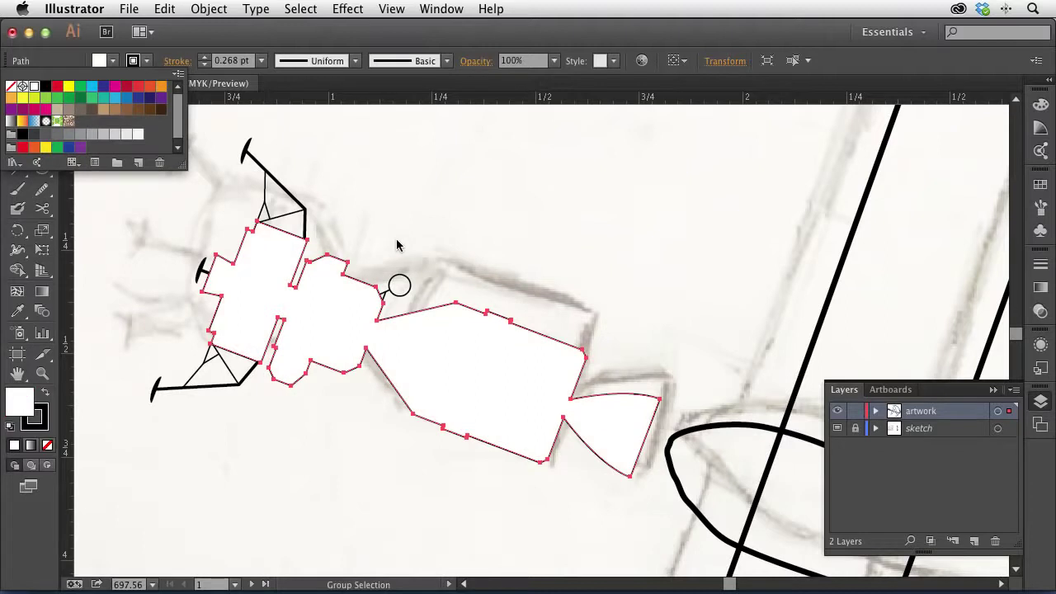
pyautogui.press('Escape')
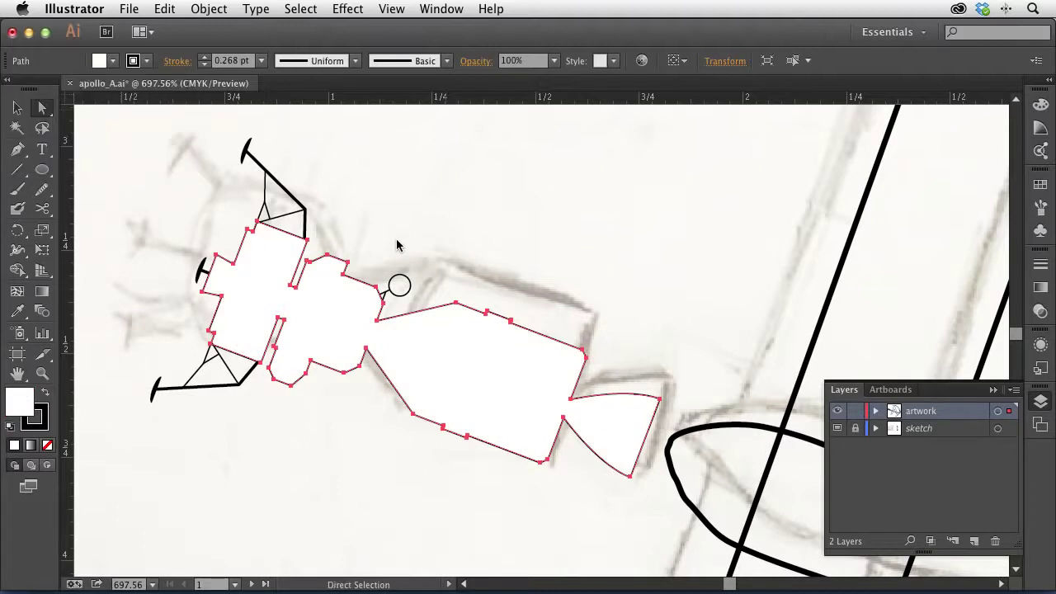
# Step: Select the two triangles and seven small window panels in outline view, and bring them in front of the white body
pyautogui.keyDown('alt'); pyautogui.click(356, 320); pyautogui.keyUp('alt')
pyautogui.hotkey('ctrl', 'y')
pyautogui.moveTo(349, 302); pyautogui.dragTo(349, 345)
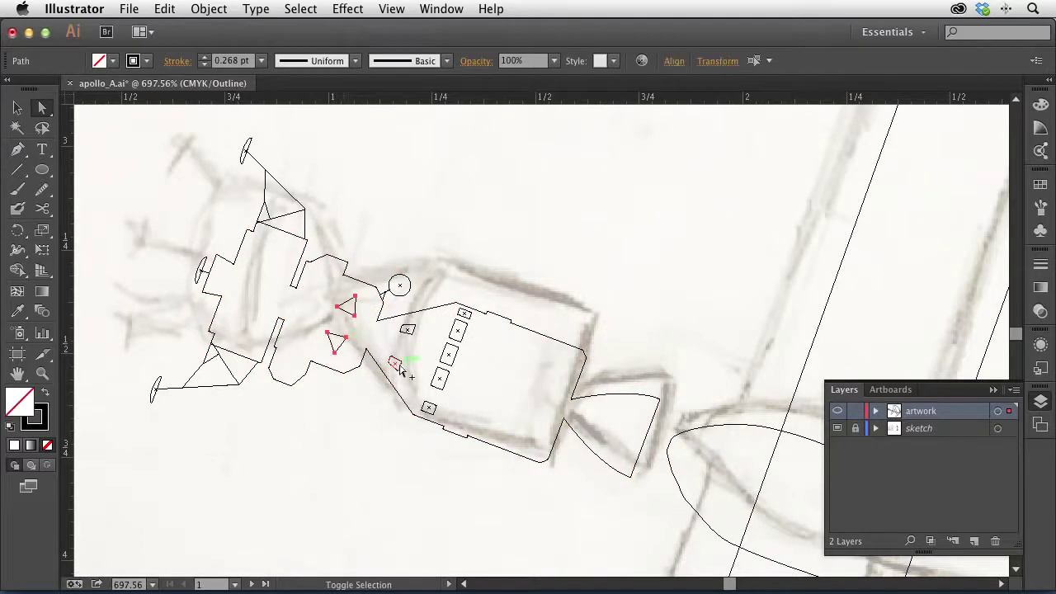
pyautogui.keyDown('shift'); pyautogui.click(407, 329); pyautogui.keyUp('shift')
pyautogui.keyDown('shift'); pyautogui.click(394, 363); pyautogui.keyUp('shift')
pyautogui.keyDown('shift'); pyautogui.click(440, 380); pyautogui.keyUp('shift')
pyautogui.keyDown('shift'); pyautogui.click(429, 406); pyautogui.keyUp('shift')
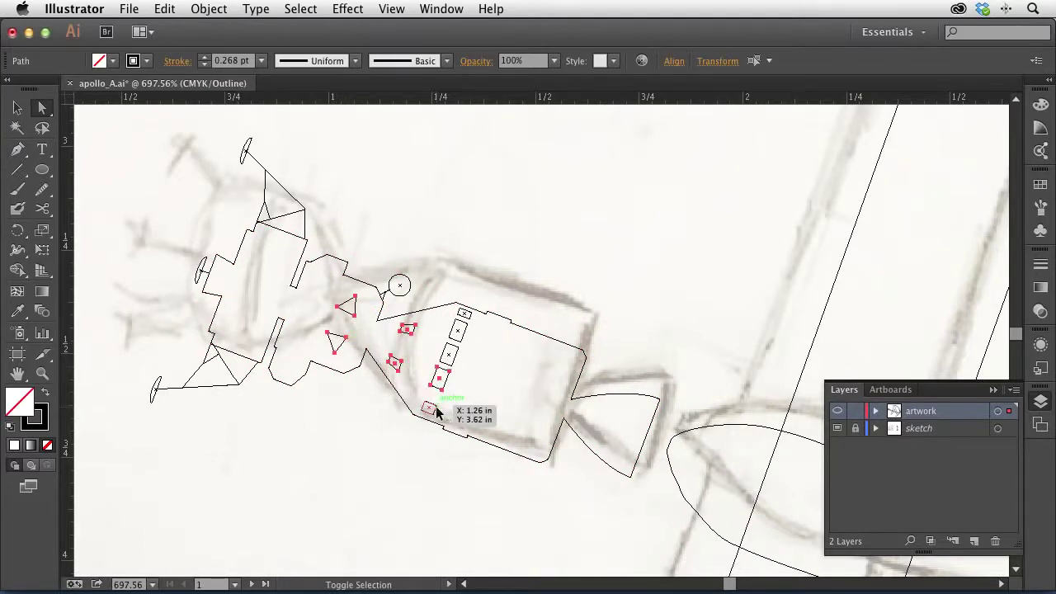
pyautogui.keyDown('shift'); pyautogui.click(450, 356); pyautogui.keyUp('shift')
pyautogui.keyDown('shift'); pyautogui.click(458, 332); pyautogui.keyUp('shift')
pyautogui.keyDown('shift'); pyautogui.click(467, 317); pyautogui.keyUp('shift')
pyautogui.press('super')
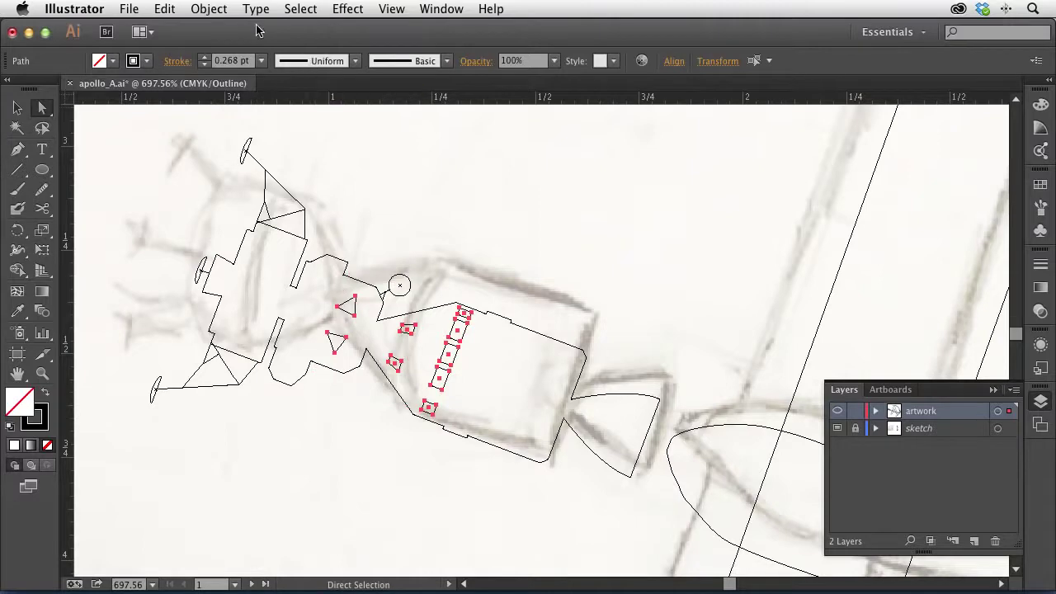
pyautogui.click(209, 8)
pyautogui.moveTo(219, 46)
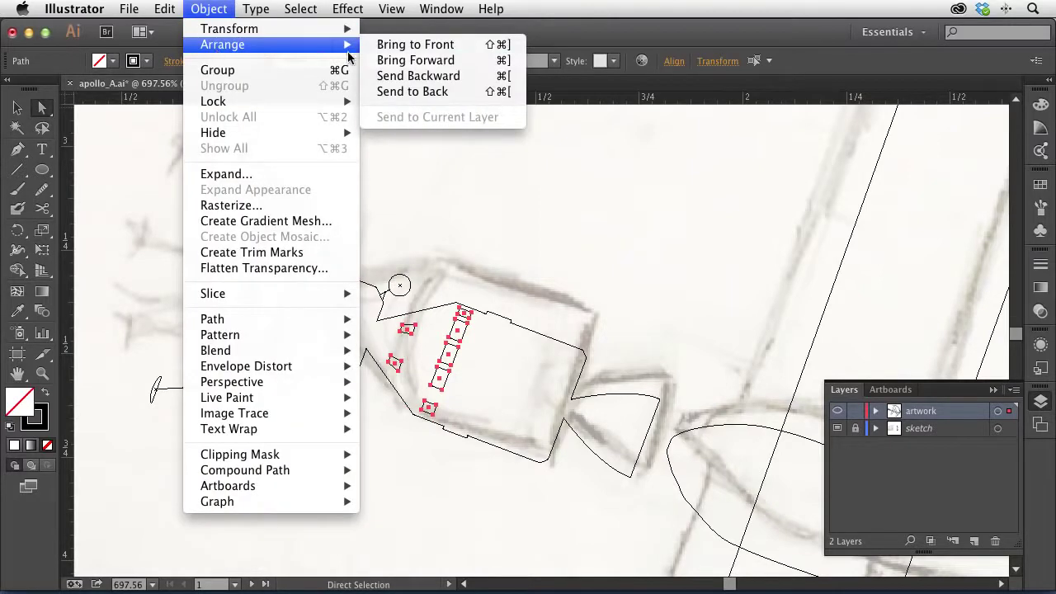
pyautogui.click(392, 45)
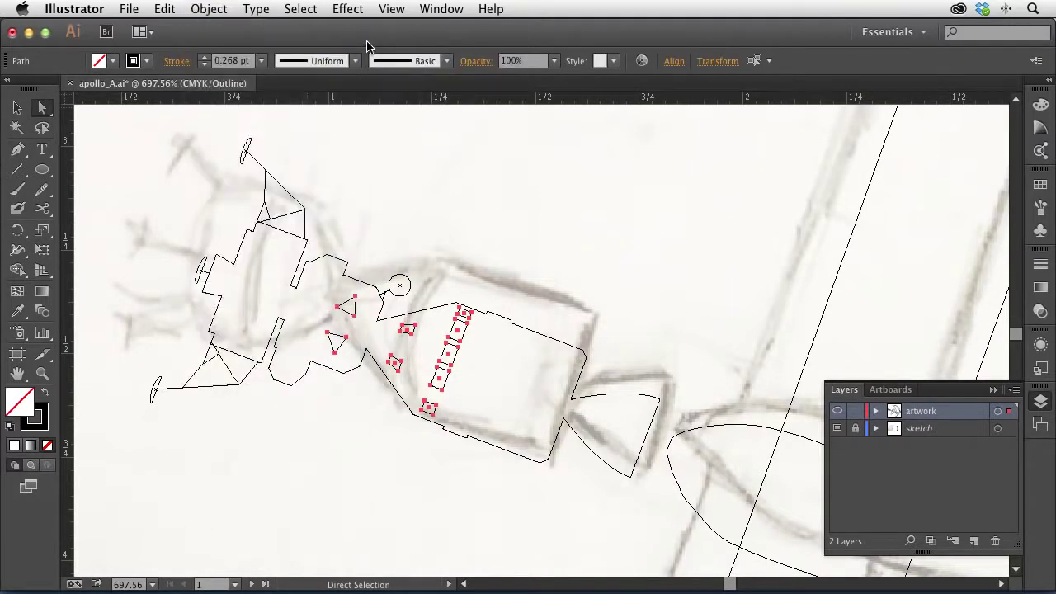
pyautogui.press('super+y')
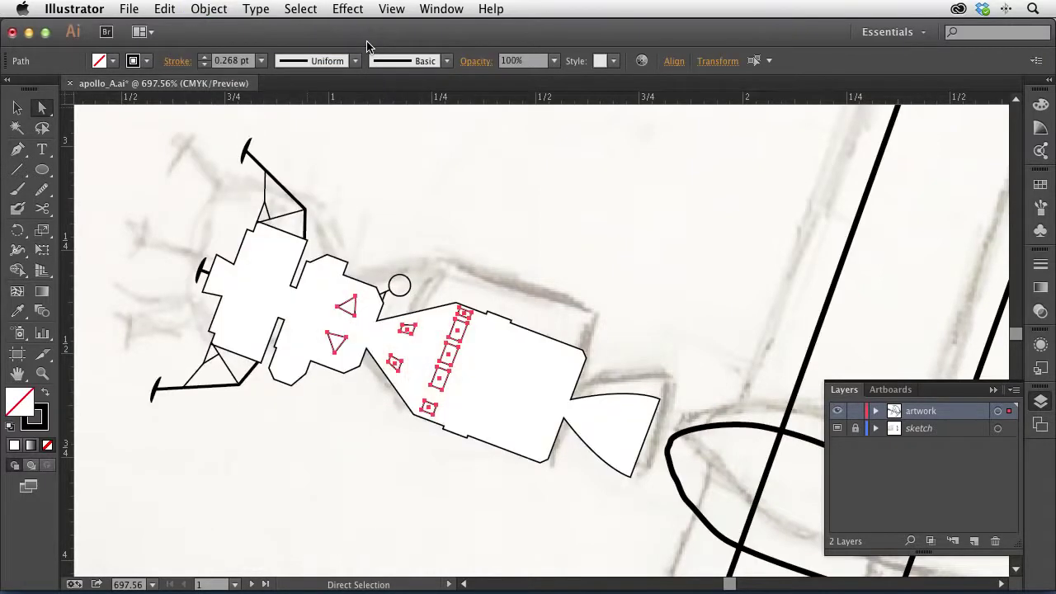
# Step: Remove the stroke from the selected triangles and window panels and fill them with dark blue C=100 M=100 Y=25 K=25
pyautogui.click(146, 60)
pyautogui.click(11, 86)
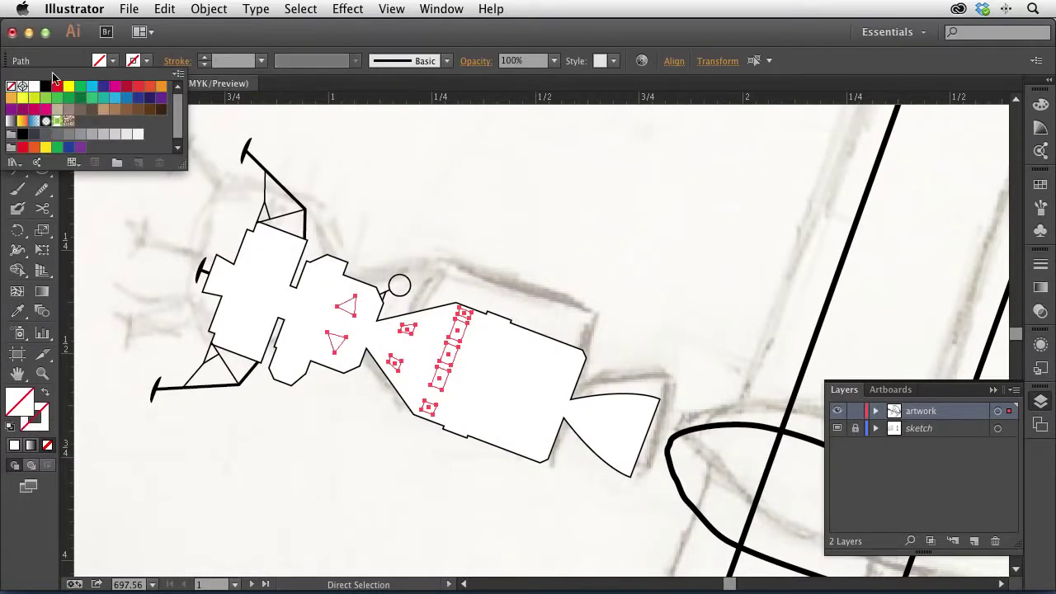
pyautogui.click(100, 62)
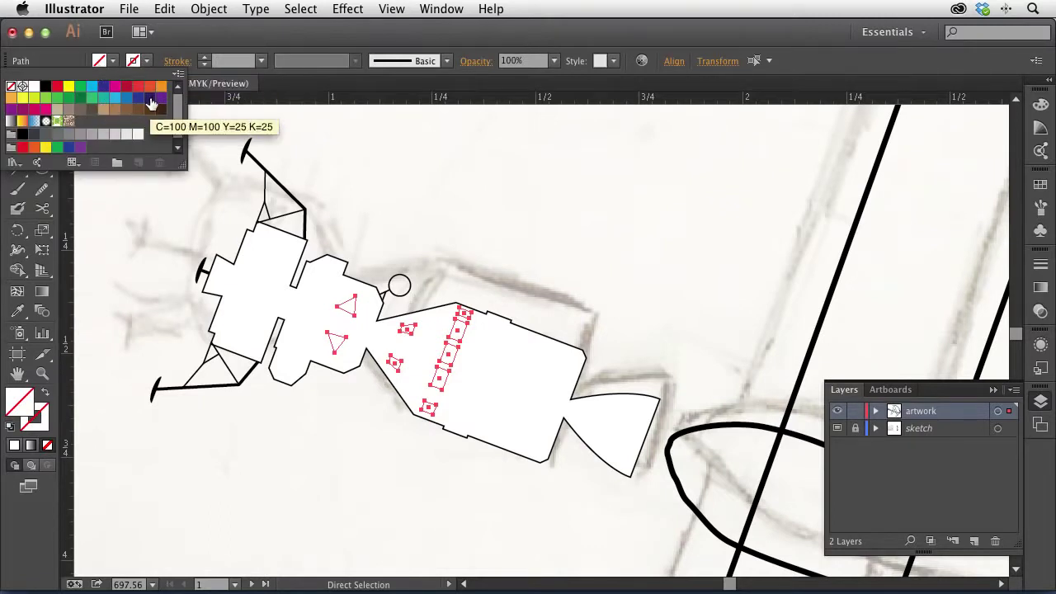
pyautogui.click(150, 100)
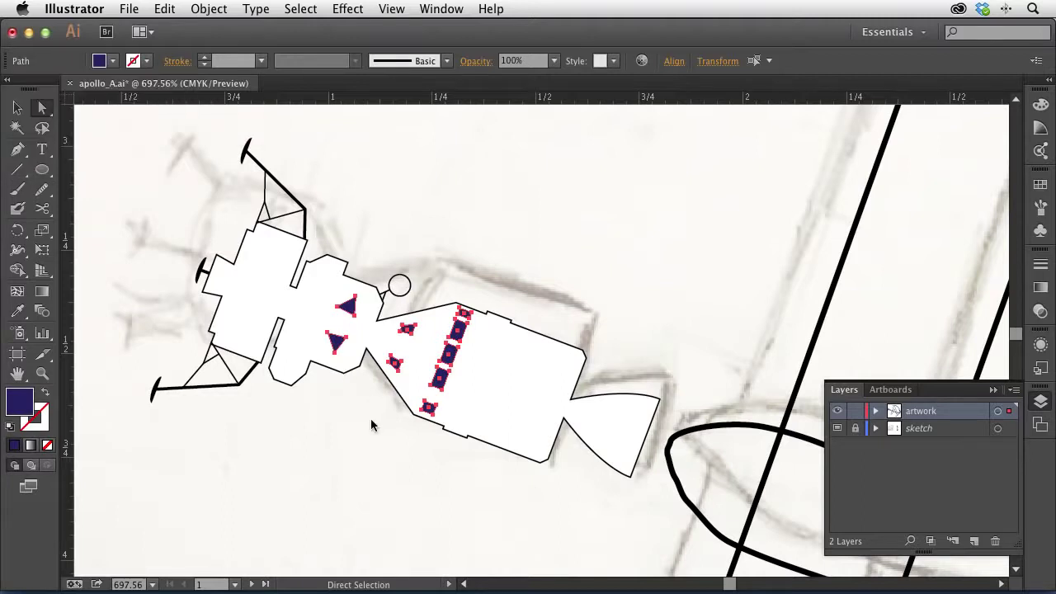
# Step: Remove the stroke from the spacecraft's main body shape
pyautogui.press('alt')
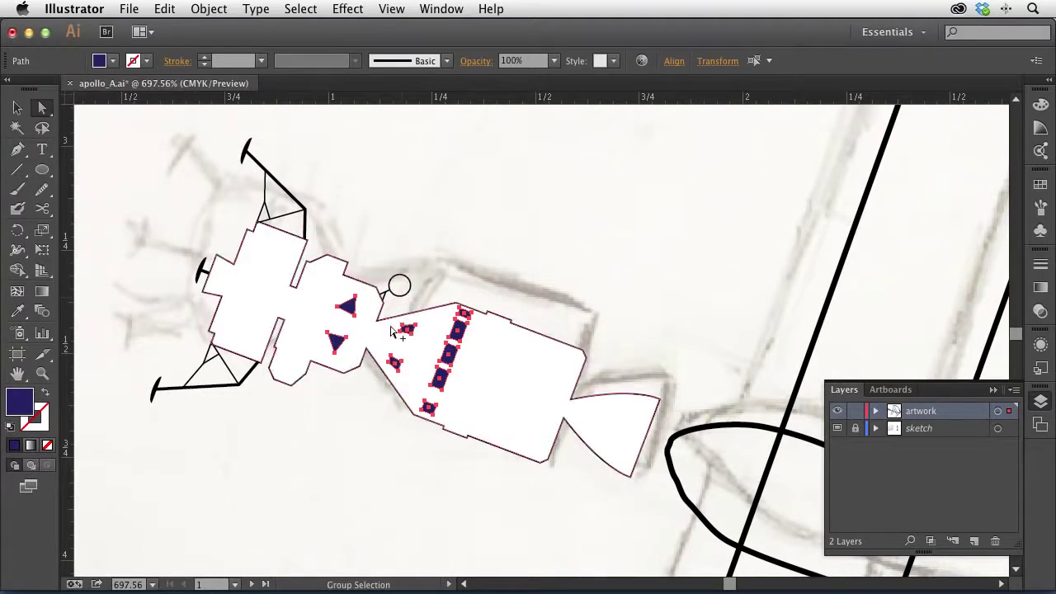
pyautogui.keyDown('alt'); pyautogui.click(407, 412); pyautogui.keyUp('alt')
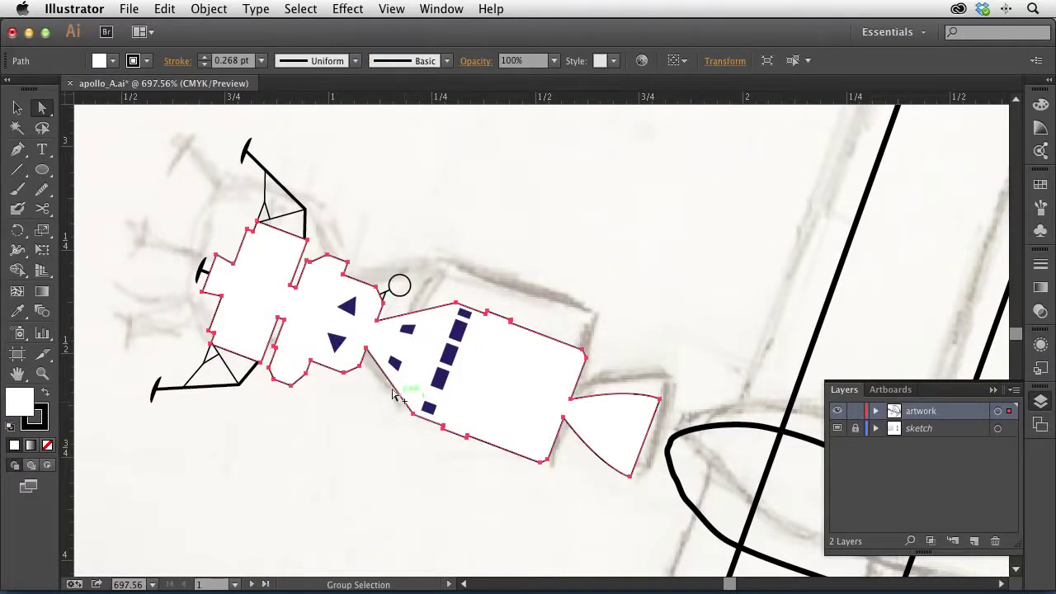
pyautogui.click(130, 64)
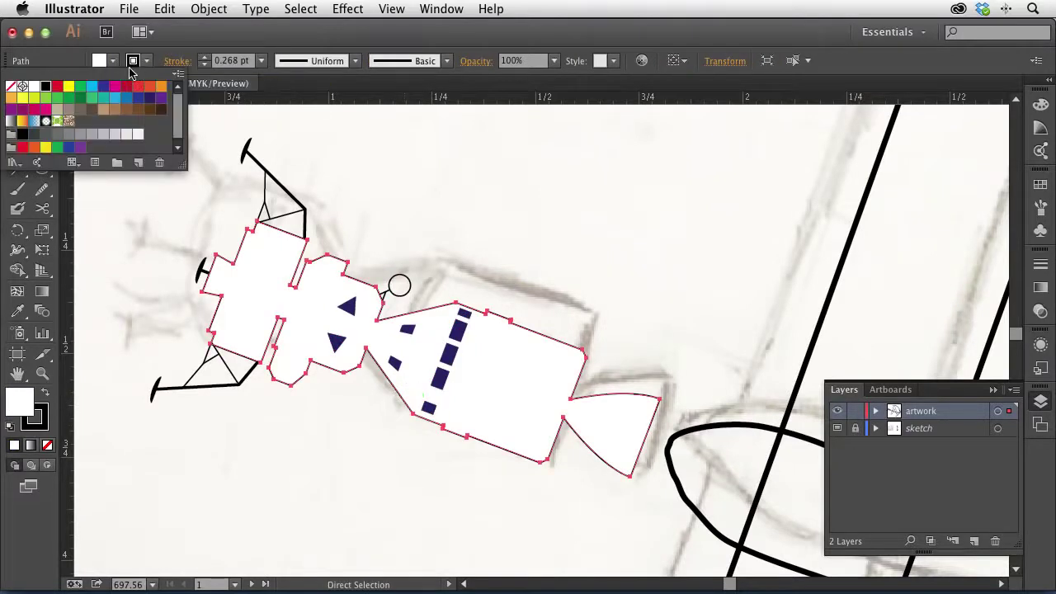
pyautogui.click(11, 86)
pyautogui.press('Escape')
# Step: Fill the three landing footpads and the round antenna dish with white and no stroke
pyautogui.keyDown('alt'); pyautogui.click(199, 275); pyautogui.keyUp('alt')
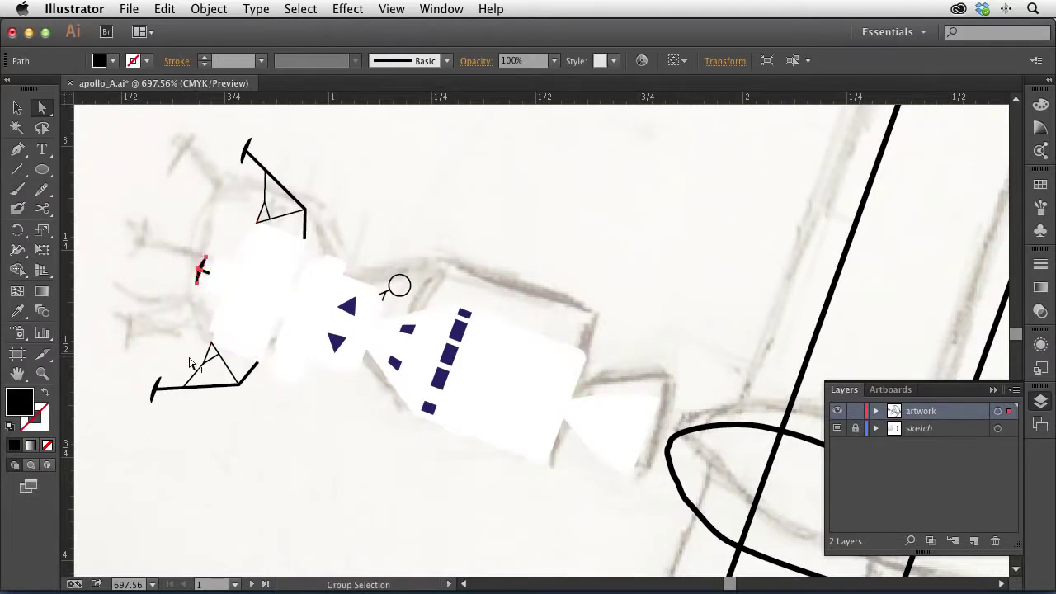
pyautogui.keyDown('alt'); pyautogui.keyDown('shift'); pyautogui.click(155, 388); pyautogui.keyUp('shift'); pyautogui.keyUp('alt')
pyautogui.keyDown('alt'); pyautogui.keyDown('shift'); pyautogui.click(248, 151); pyautogui.keyUp('shift'); pyautogui.keyUp('alt')
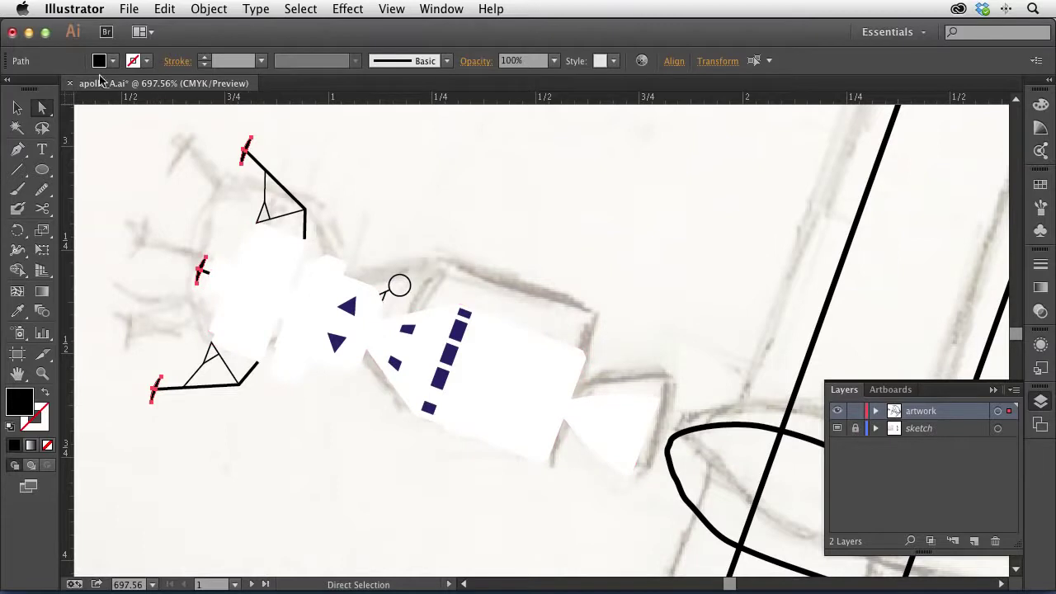
pyautogui.keyDown('alt'); pyautogui.keyDown('shift'); pyautogui.click(398, 286); pyautogui.keyUp('shift'); pyautogui.keyUp('alt')
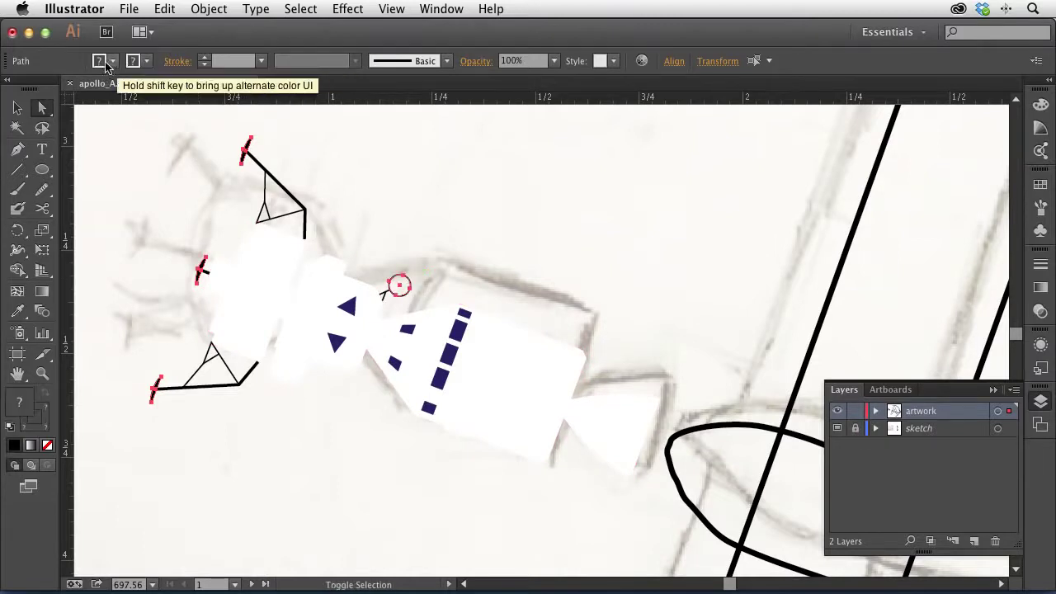
pyautogui.click(108, 61)
pyautogui.click(34, 87)
pyautogui.click(133, 61)
pyautogui.click(10, 87)
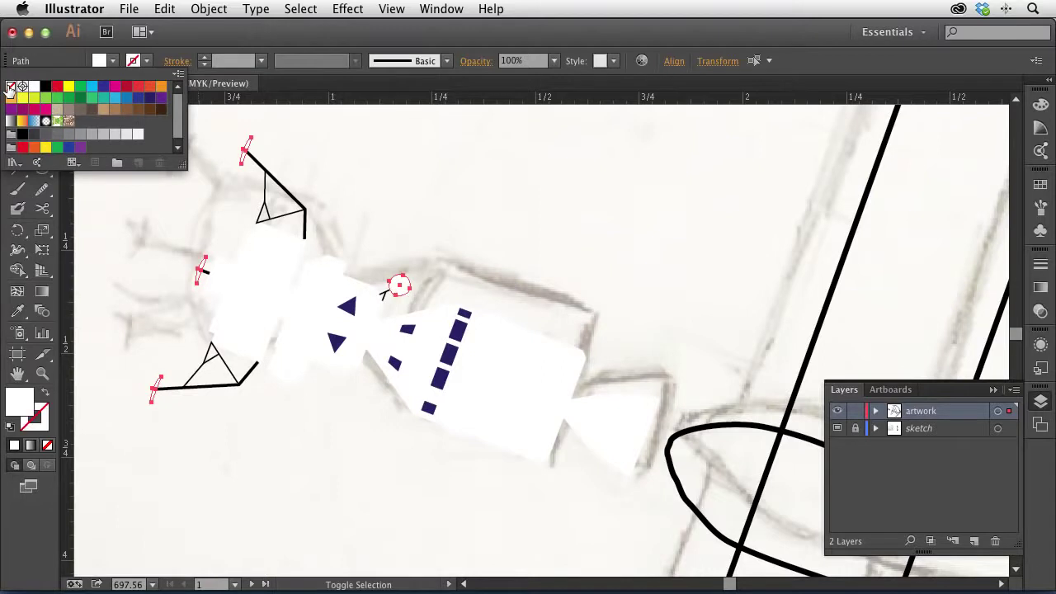
pyautogui.click(388, 189)
pyautogui.click(389, 193)
# Step: Select all landing leg struts and the small antenna support lines, and set their stroke to white
pyautogui.click(222, 392)
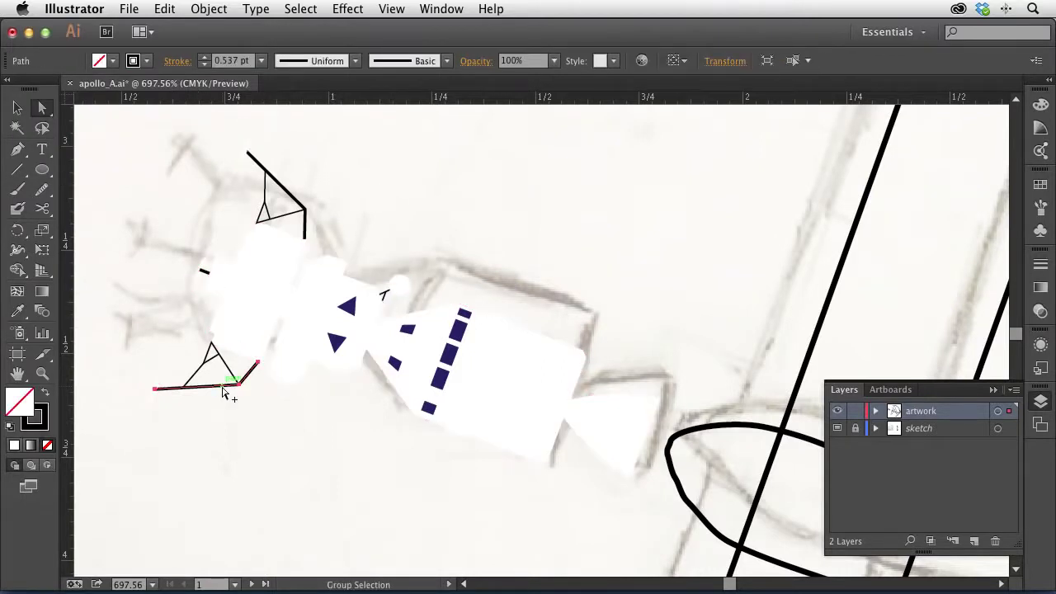
pyautogui.click(222, 393)
pyautogui.click(245, 424)
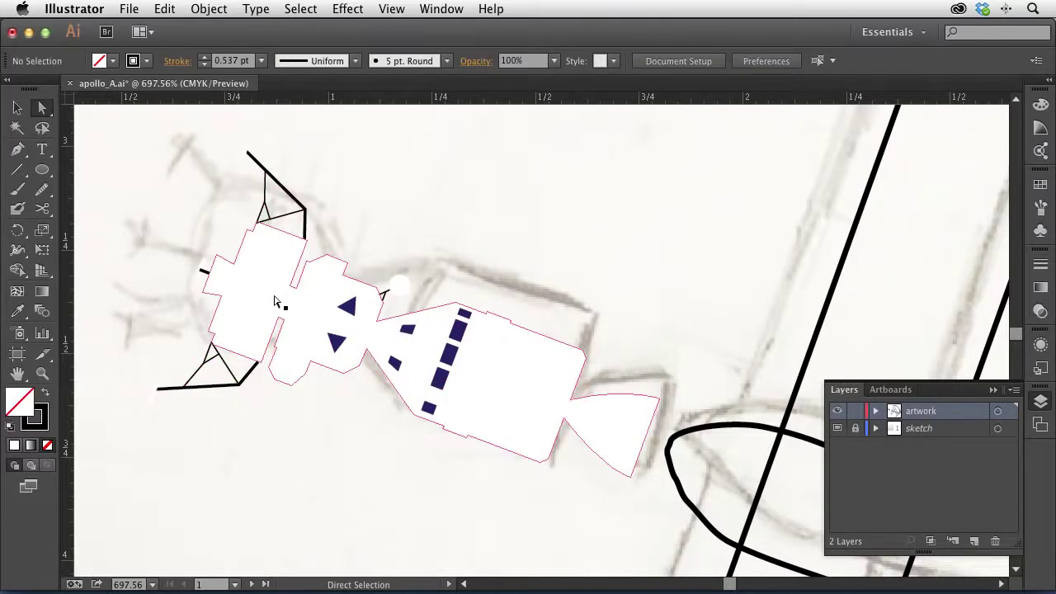
pyautogui.keyDown('alt'); pyautogui.click(229, 391); pyautogui.keyUp('alt')
pyautogui.keyDown('alt'); pyautogui.click(235, 381); pyautogui.keyUp('alt')
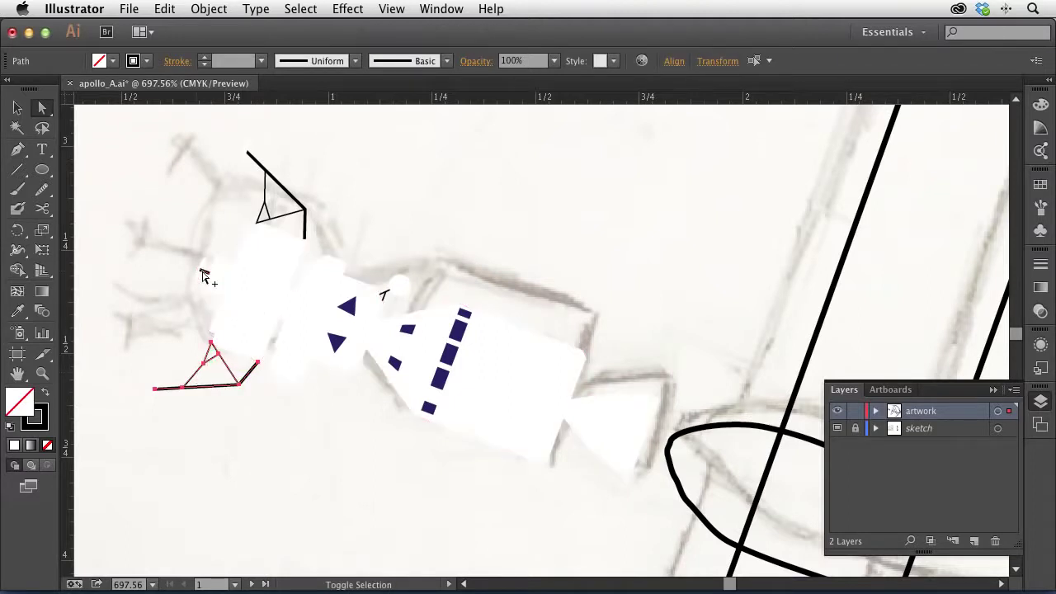
pyautogui.keyDown('shift'); pyautogui.click(289, 195); pyautogui.keyUp('shift')
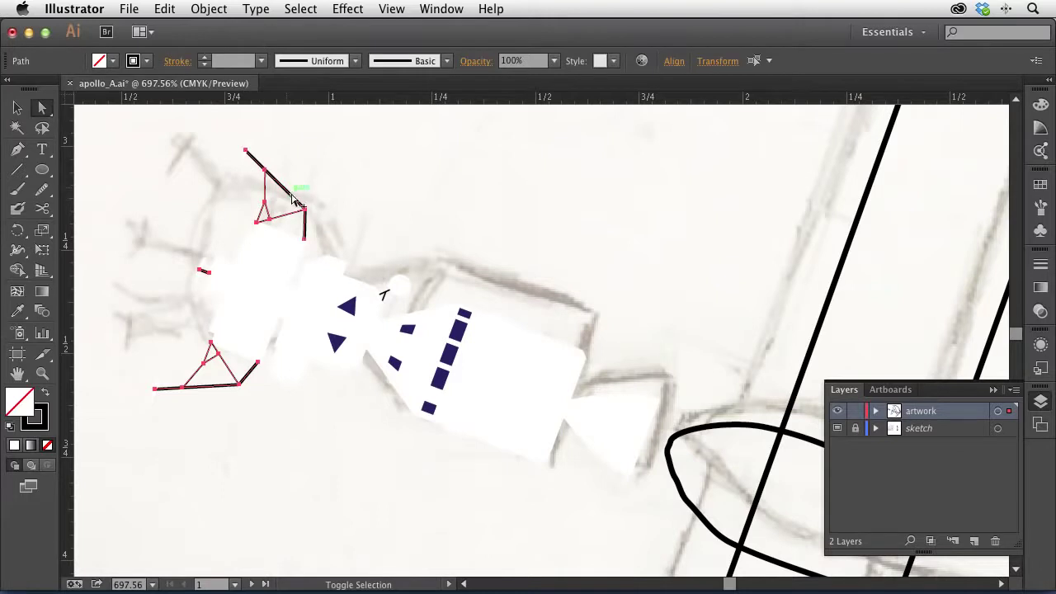
pyautogui.keyDown('shift'); pyautogui.click(382, 295); pyautogui.keyUp('shift')
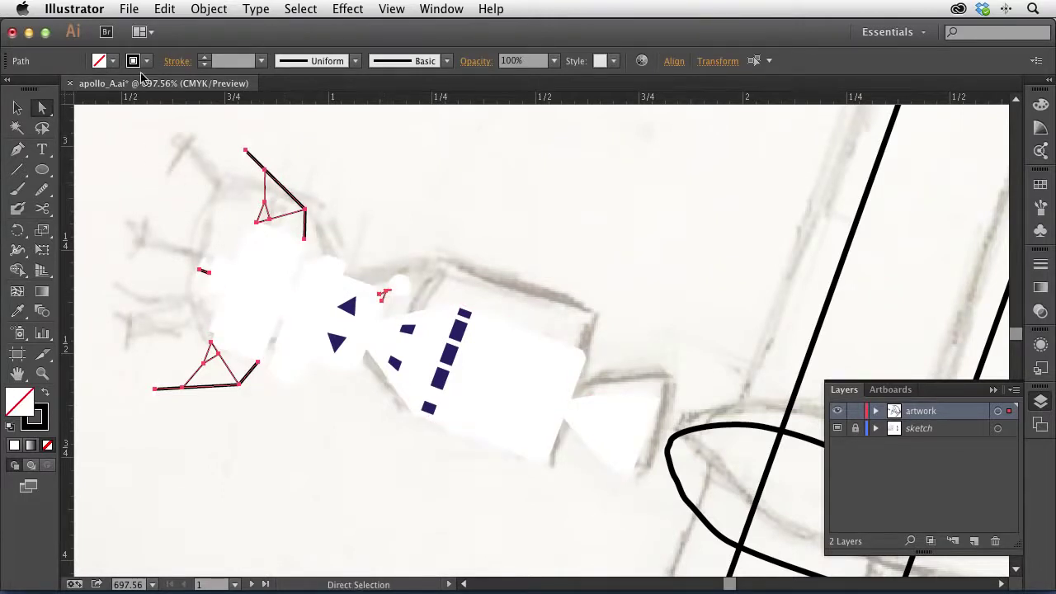
pyautogui.click(146, 60)
pyautogui.click(34, 86)
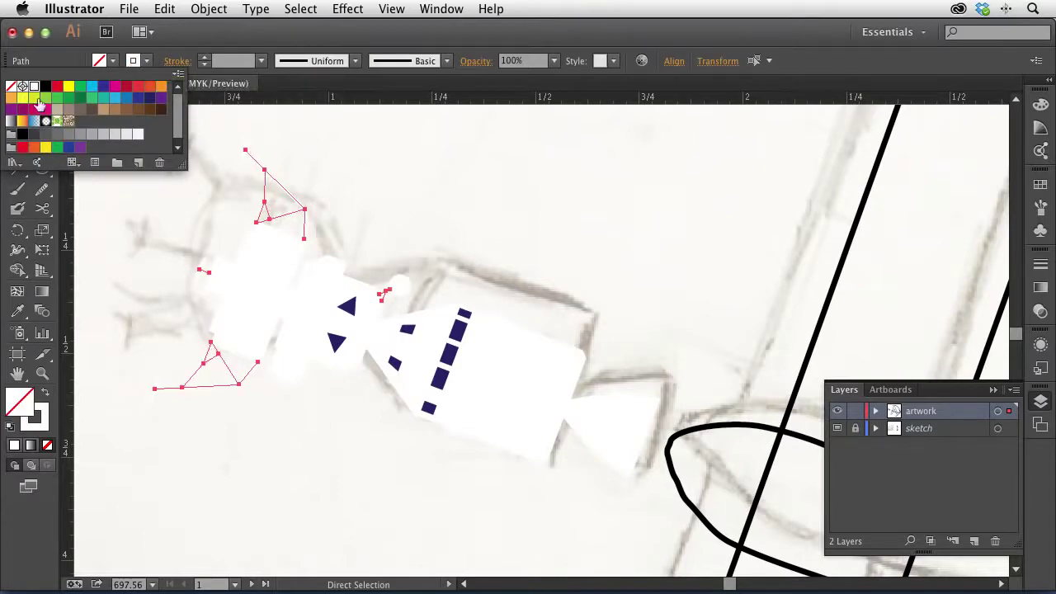
pyautogui.click(156, 235)
pyautogui.click(158, 220)
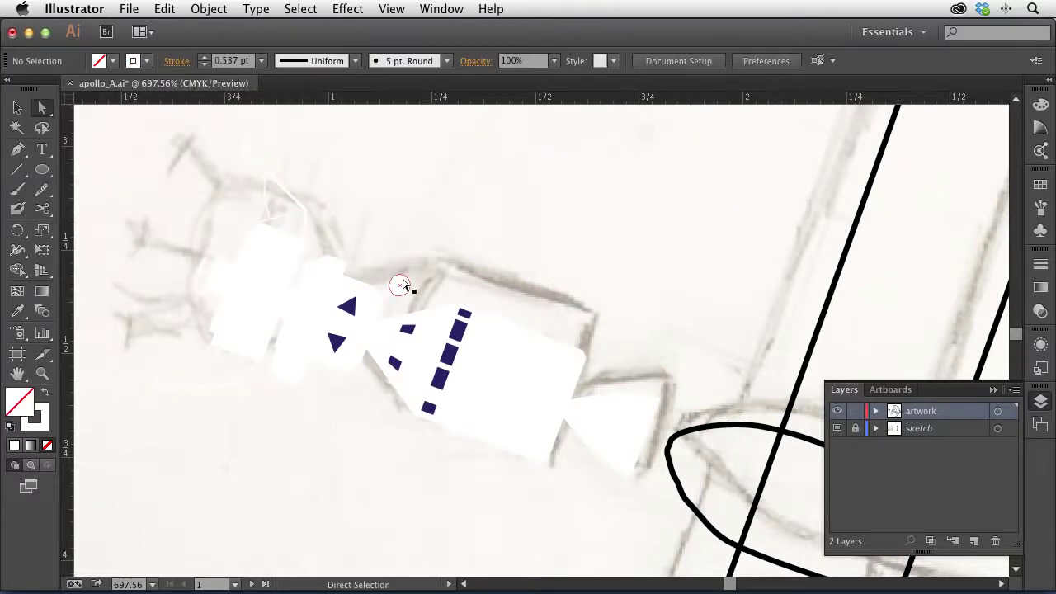
# Step: Select both orbit tail shapes, the long sweep across the A and the short curved tip, and remove their stroke
pyautogui.press('super+minus')
pyautogui.press('super+minus')
pyautogui.press('super+minus')
pyautogui.press('super+minus')
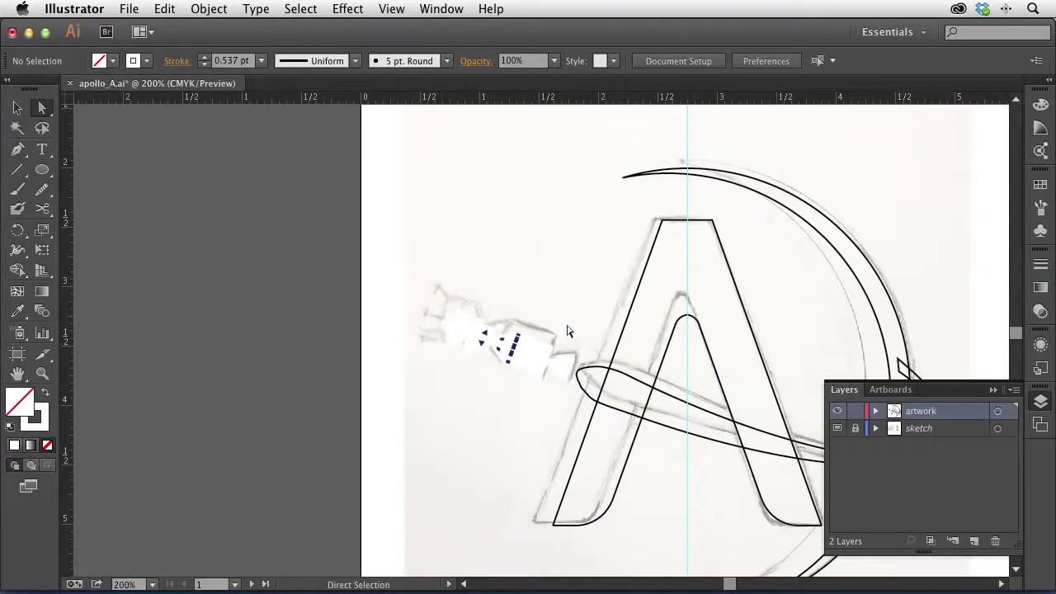
pyautogui.moveTo(643, 343); pyautogui.dragTo(425, 241)
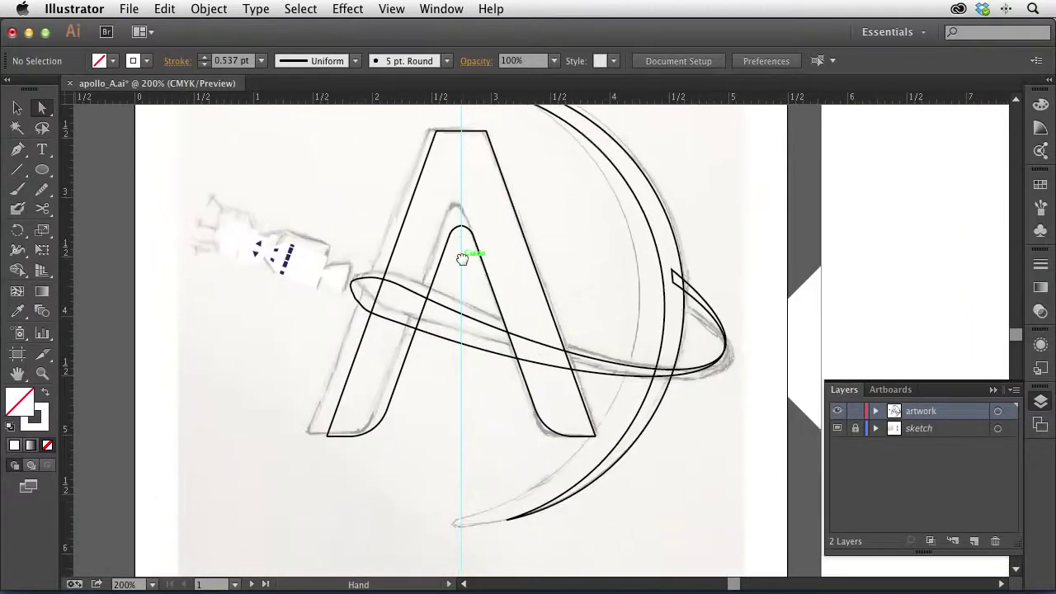
pyautogui.keyDown('alt'); pyautogui.click(610, 374); pyautogui.keyUp('alt')
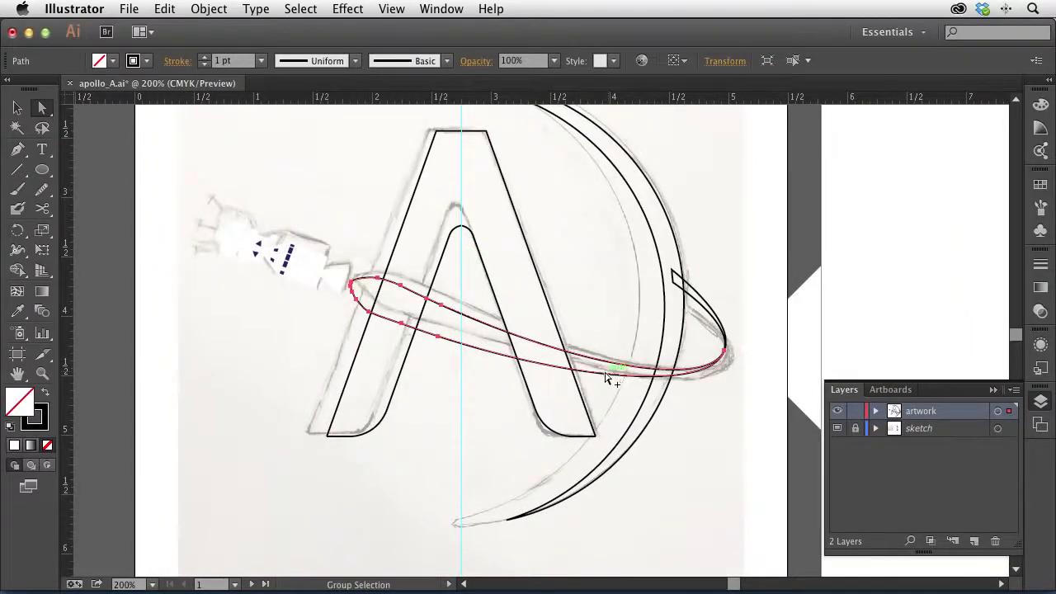
pyautogui.keyDown('shift'); pyautogui.click(724, 330); pyautogui.keyUp('shift')
pyautogui.click(112, 61)
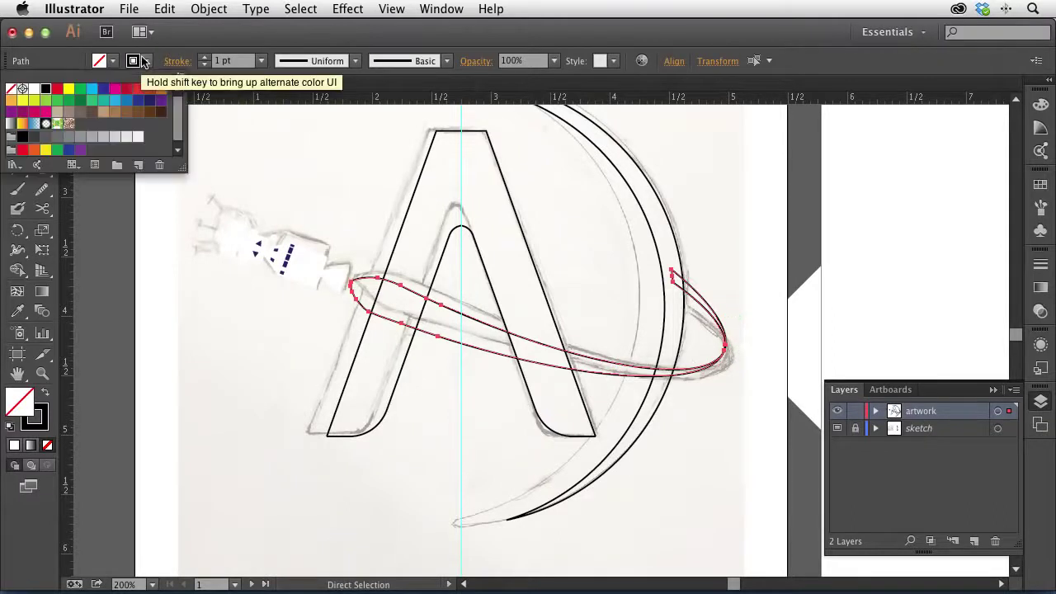
pyautogui.click(10, 88)
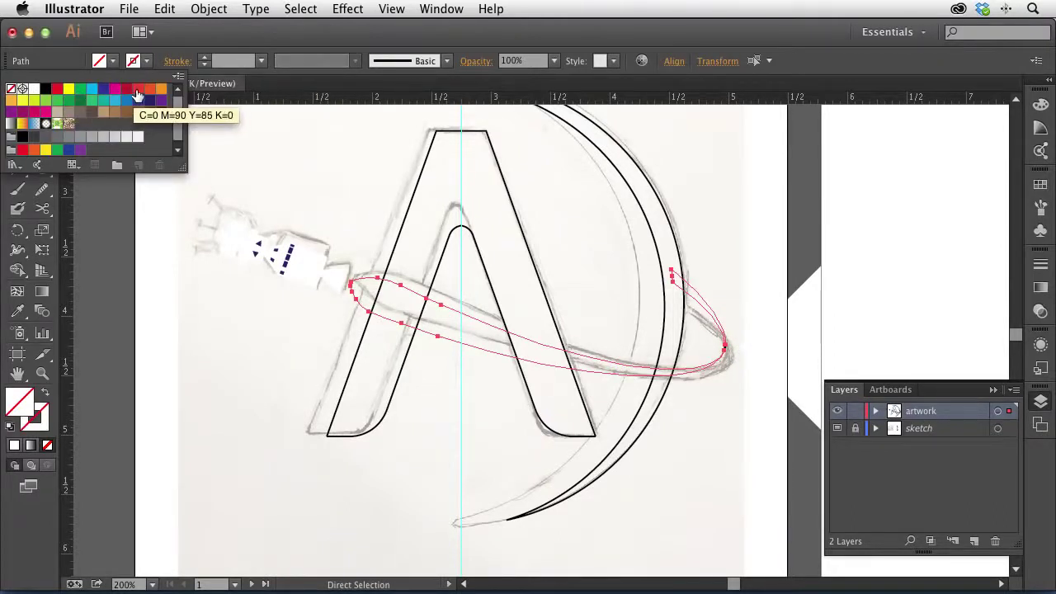
pyautogui.click(127, 89)
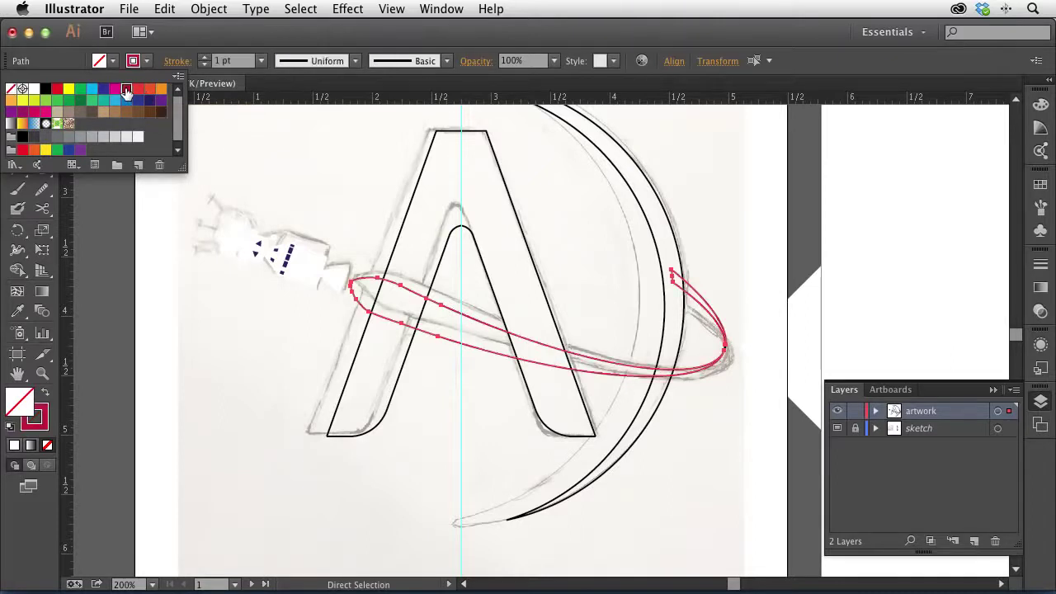
pyautogui.click(133, 60)
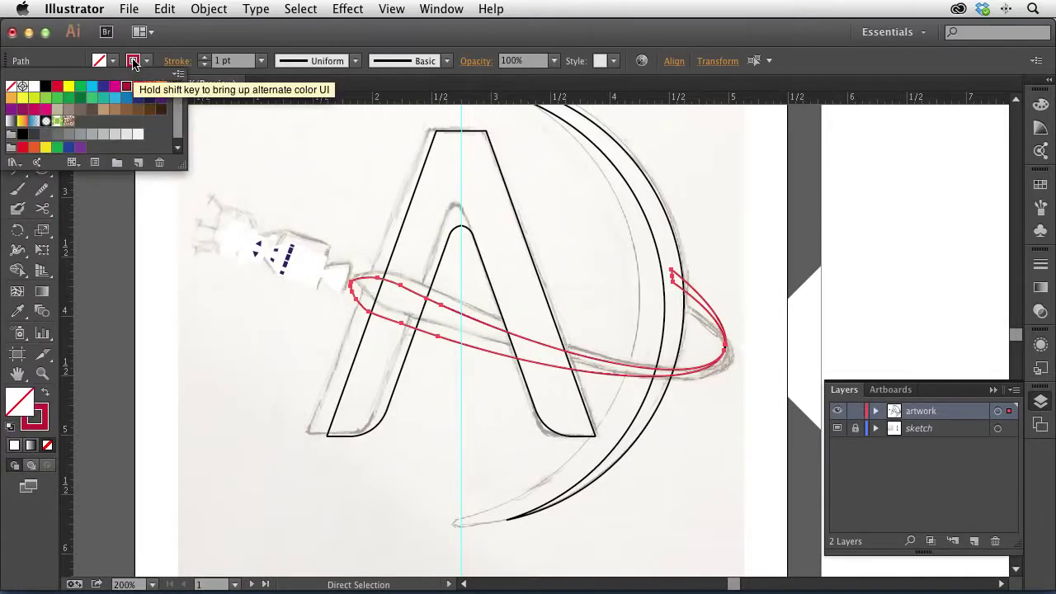
pyautogui.click(11, 89)
# Step: Fill both orbit tail shapes with crimson red, leaving them without a stroke
pyautogui.click(133, 60)
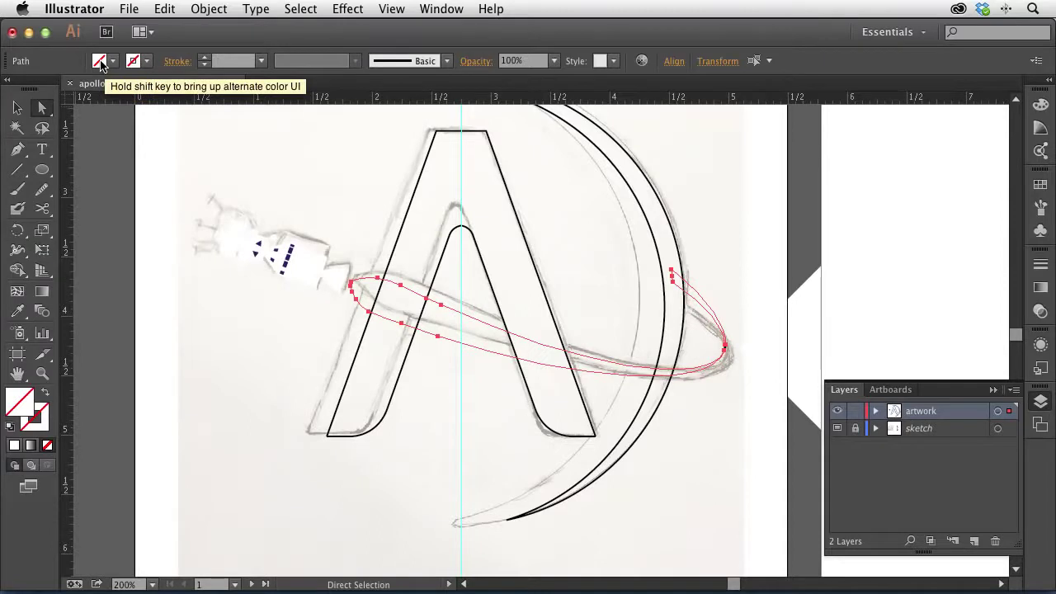
pyautogui.click(133, 60)
pyautogui.click(125, 89)
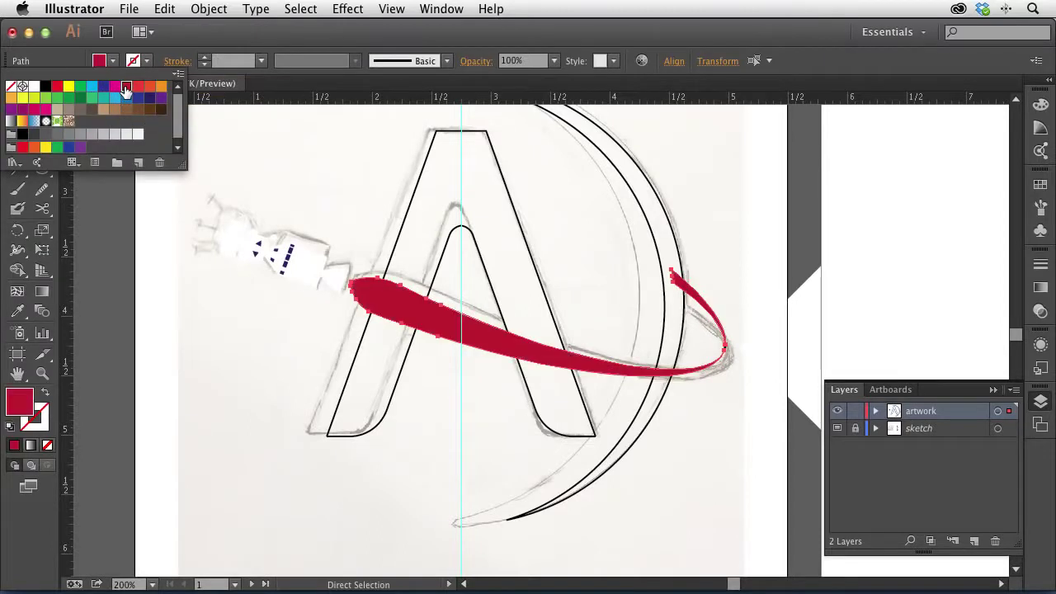
pyautogui.click(288, 330)
pyautogui.click(279, 353)
# Step: Try to fill the two inner lines of the letter A with white and no stroke
pyautogui.press('alt')
pyautogui.keyDown('alt'); pyautogui.click(500, 317); pyautogui.keyUp('alt')
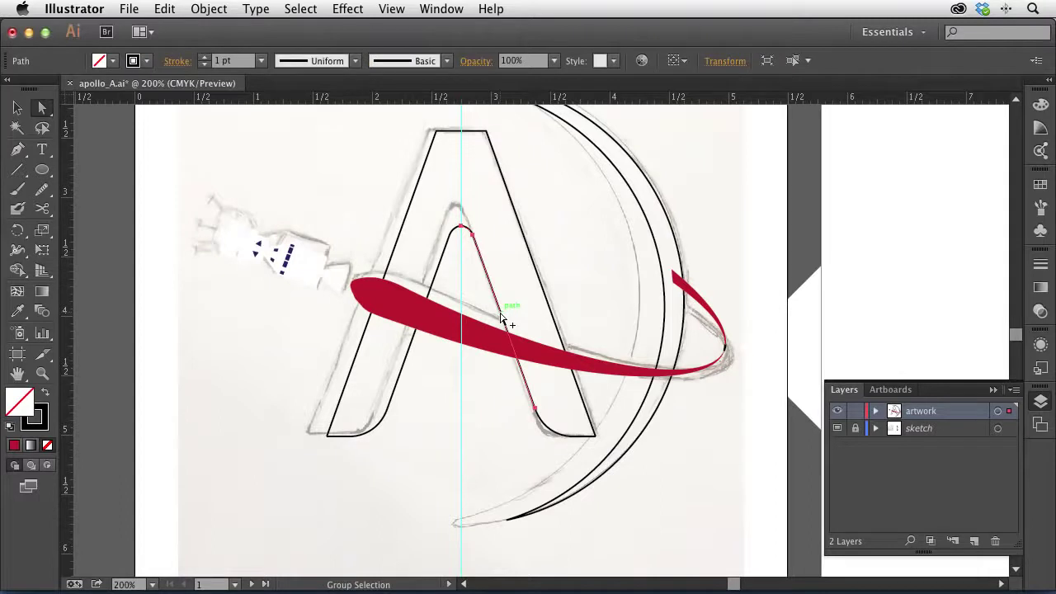
pyautogui.keyDown('alt'); pyautogui.keyDown('shift'); pyautogui.click(435, 277); pyautogui.keyUp('shift'); pyautogui.keyUp('alt')
pyautogui.click(133, 61)
pyautogui.click(133, 61)
pyautogui.click(133, 61)
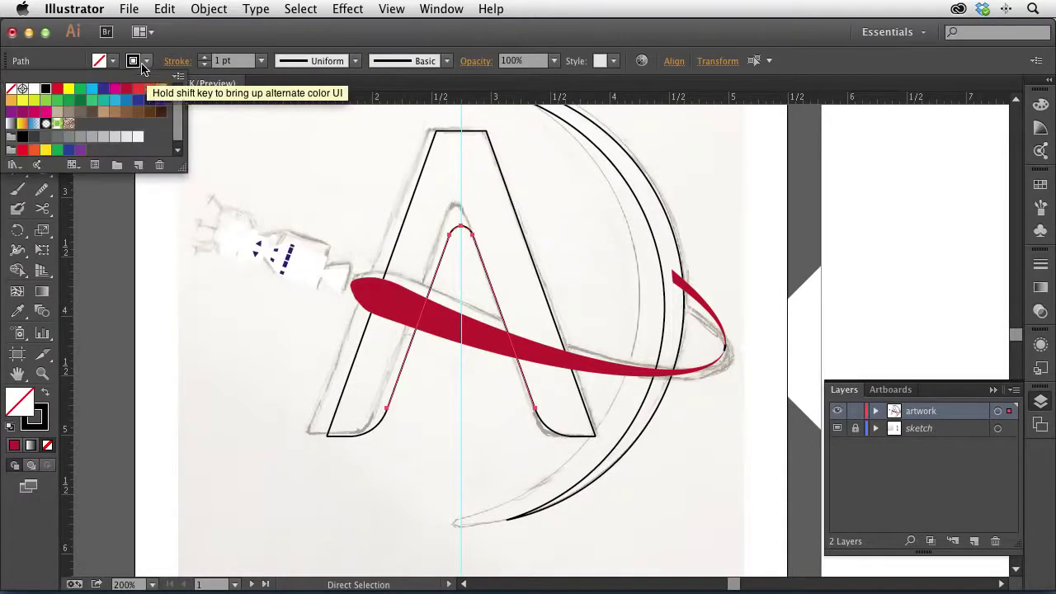
pyautogui.click(11, 90)
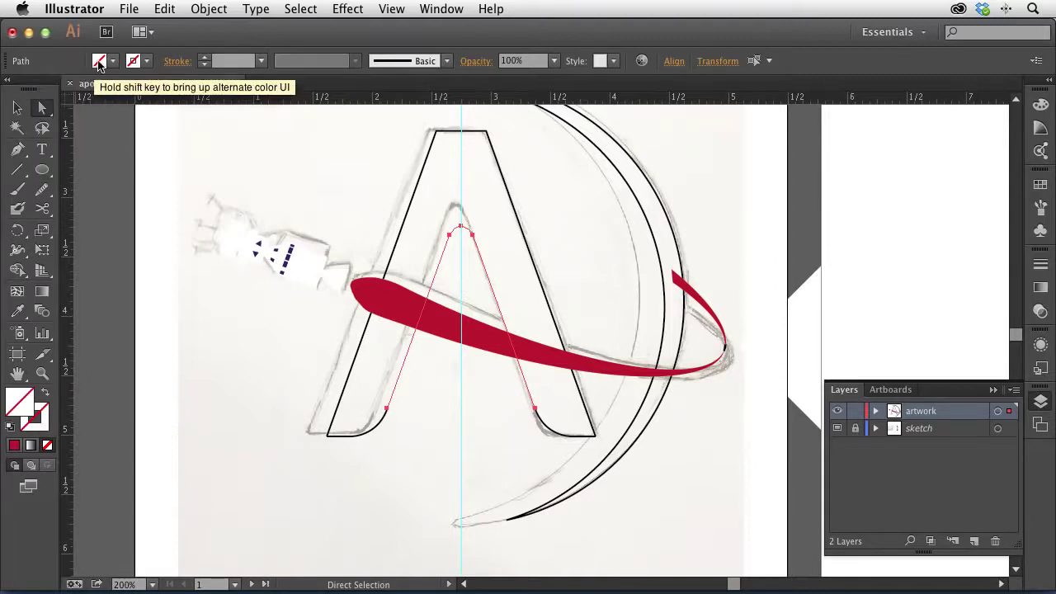
pyautogui.click(98, 63)
pyautogui.click(35, 87)
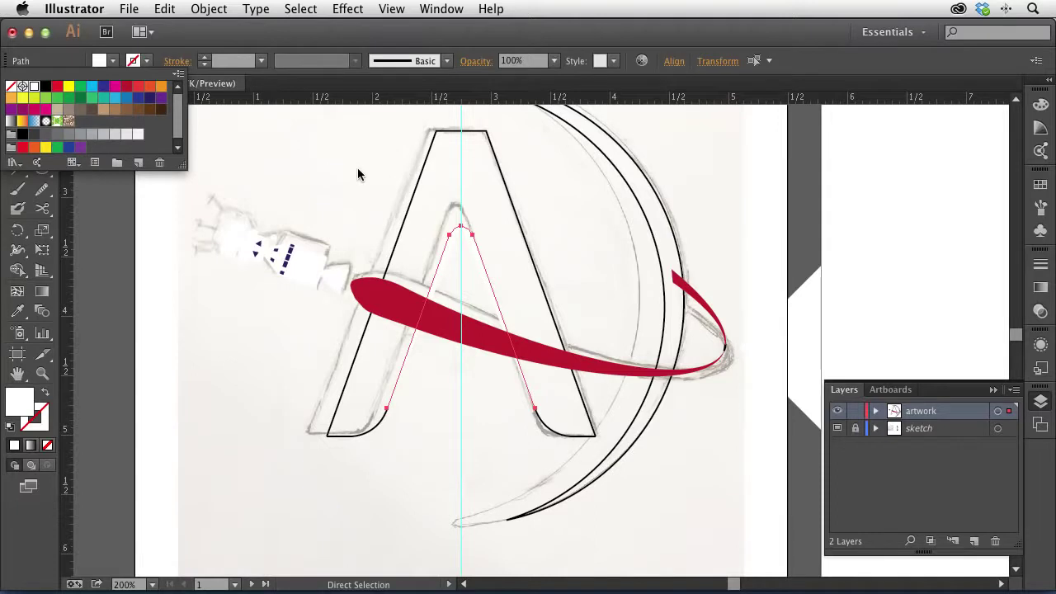
pyautogui.click(357, 173)
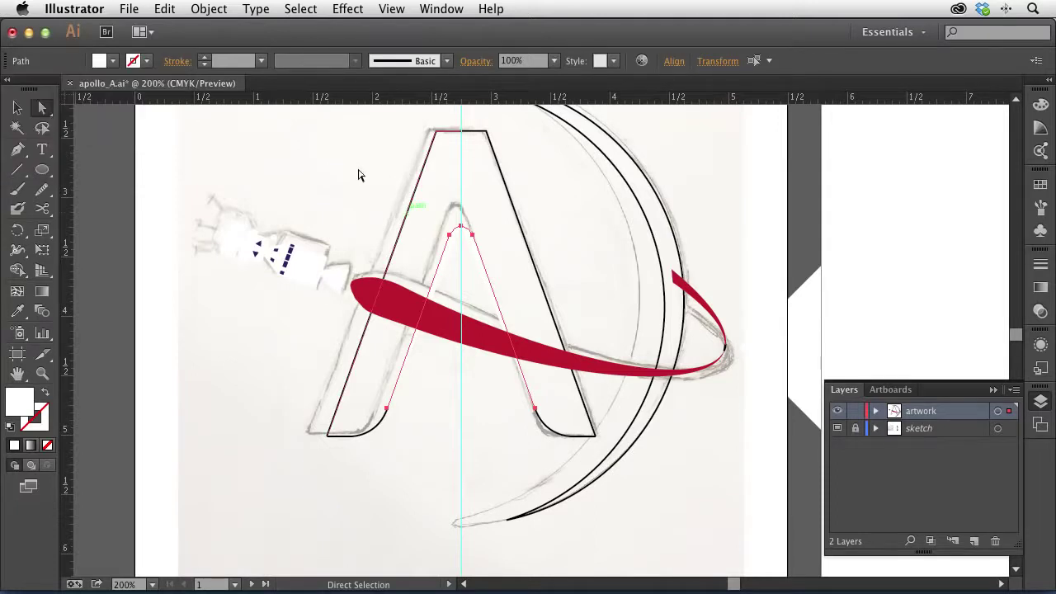
pyautogui.click(357, 173)
pyautogui.click(17, 108)
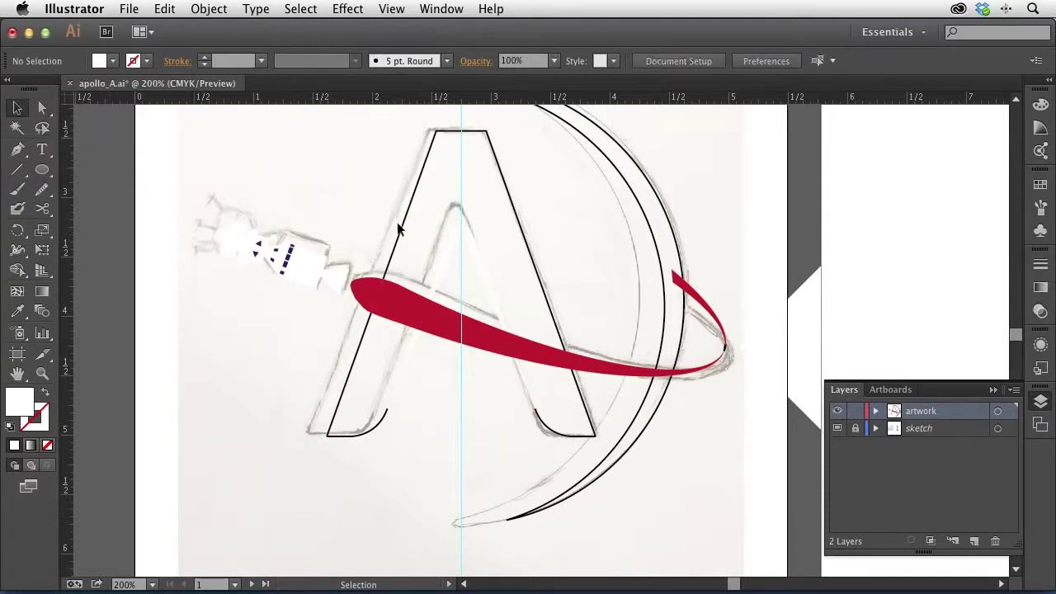
pyautogui.click(445, 250)
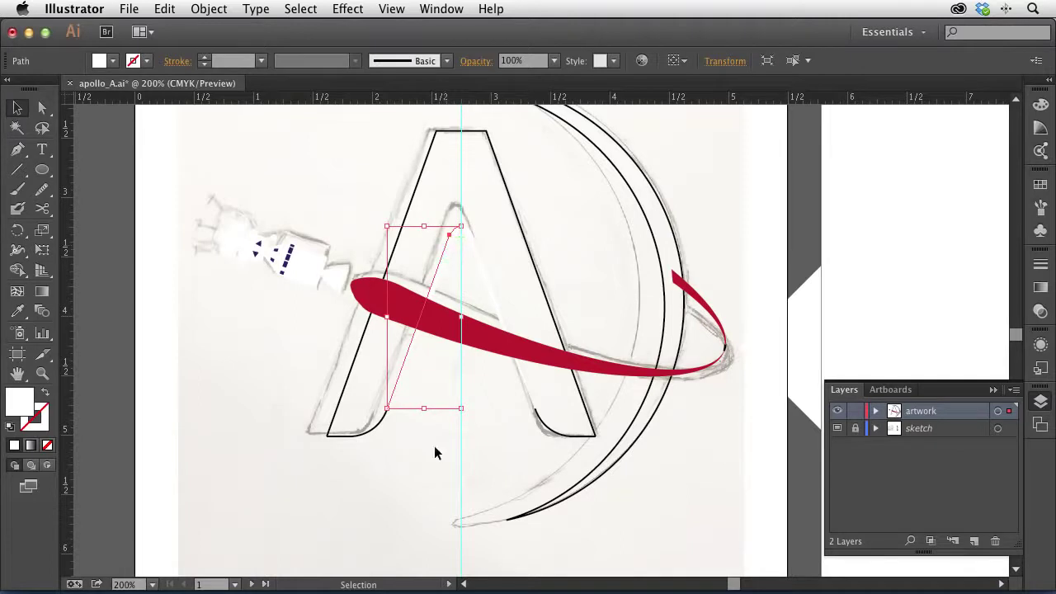
# Step: Join each inner line of the A to the rounded foot curve below it, on both legs
pyautogui.click(42, 106)
pyautogui.moveTo(431, 435); pyautogui.dragTo(373, 399)
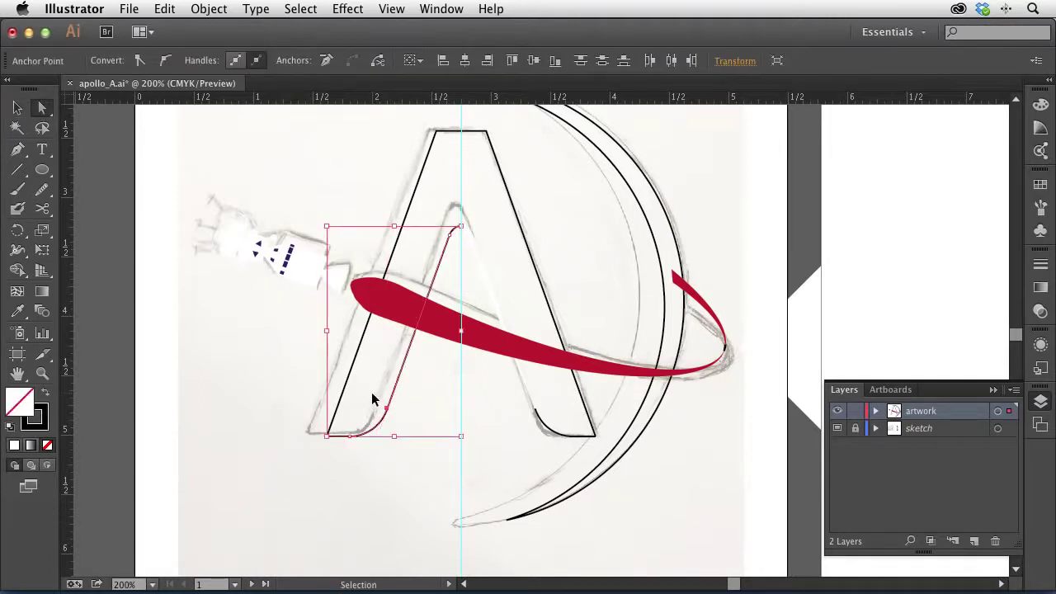
pyautogui.click(371, 393)
pyautogui.moveTo(515, 410); pyautogui.dragTo(545, 431)
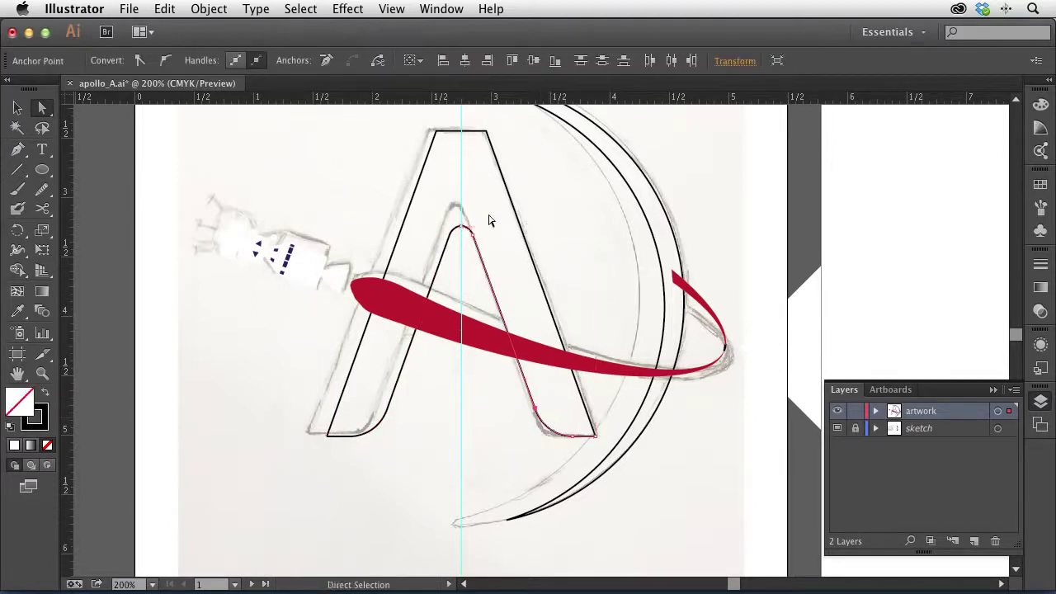
# Step: Test-move the left outer outline of the A to check what it is connected to, and undo the move
pyautogui.press('v')
pyautogui.click(419, 181)
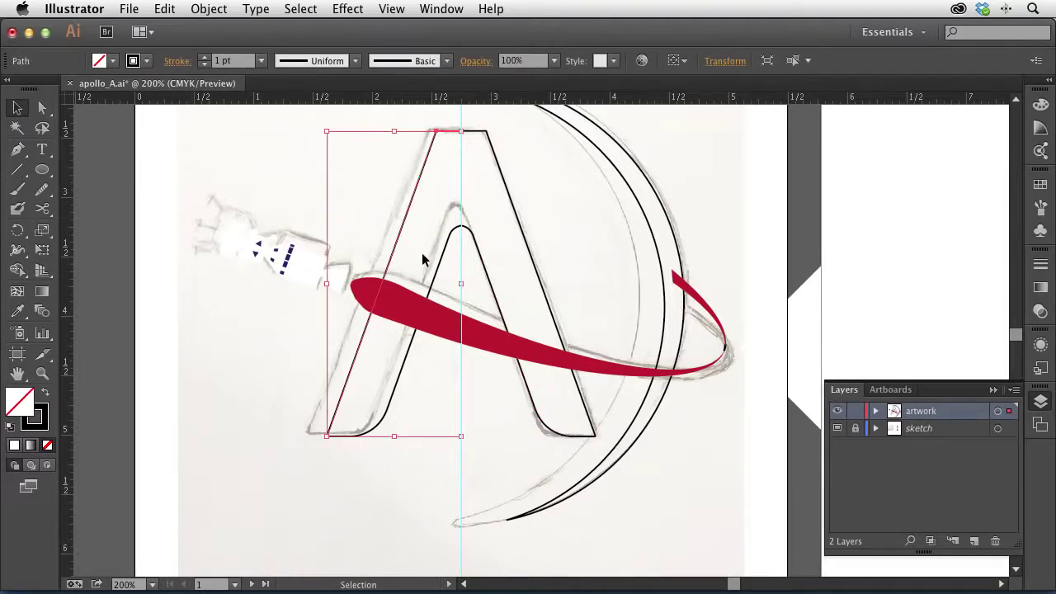
pyautogui.moveTo(397, 246); pyautogui.dragTo(360, 236)
pyautogui.press('super+z')
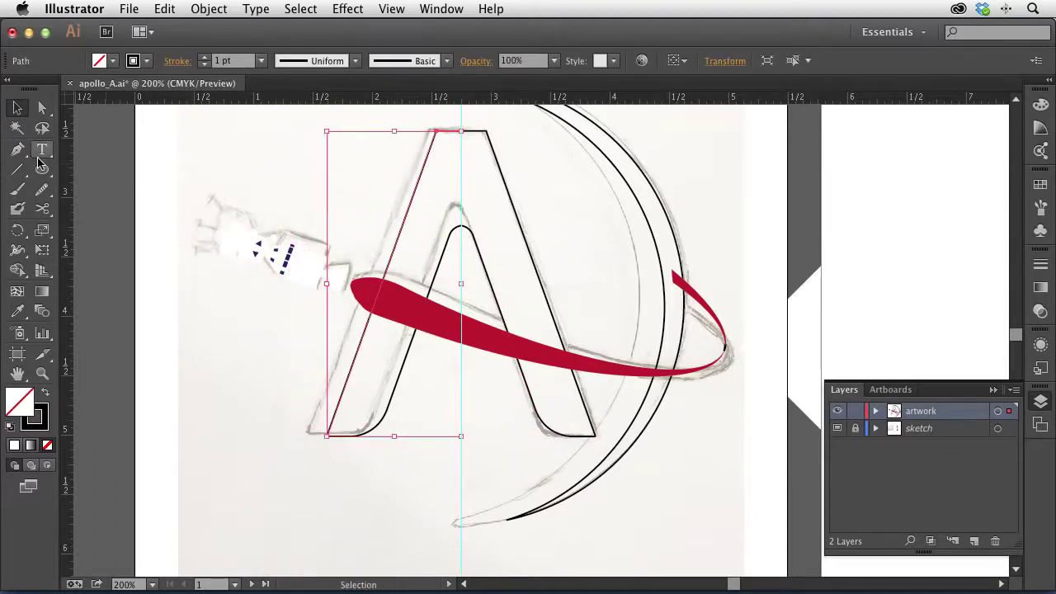
pyautogui.press('super+z')
# Step: Join the outer outline to the inner outline at the bottom outer corner of each leg of the A
pyautogui.keyDown('alt'); pyautogui.click(42, 108); pyautogui.keyUp('alt')
pyautogui.click(312, 420)
pyautogui.keyDown('alt'); pyautogui.click(326, 438); pyautogui.keyUp('alt')
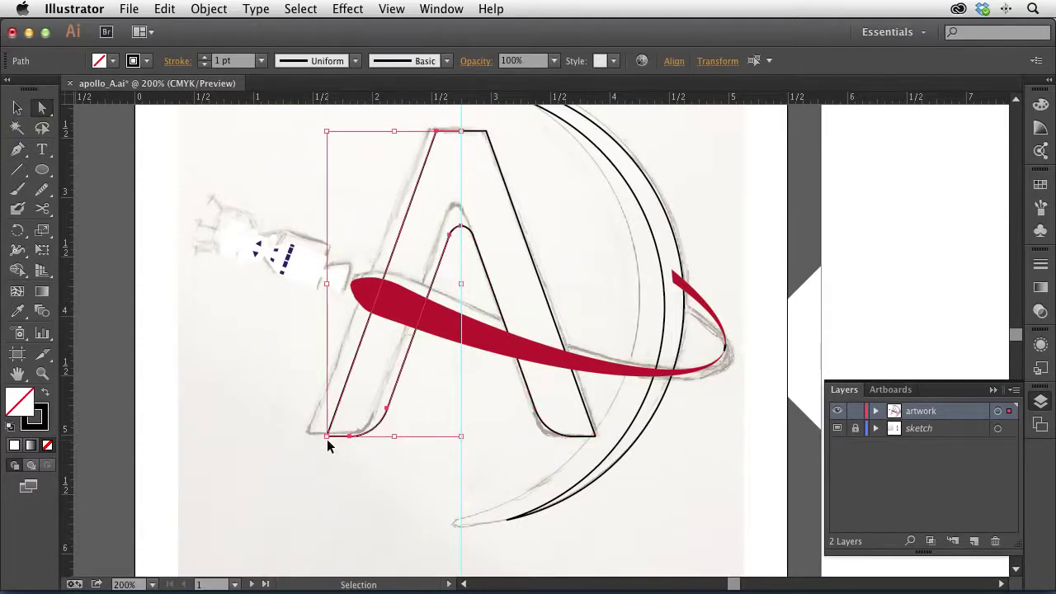
pyautogui.keyDown('alt'); pyautogui.click(583, 445); pyautogui.keyUp('alt')
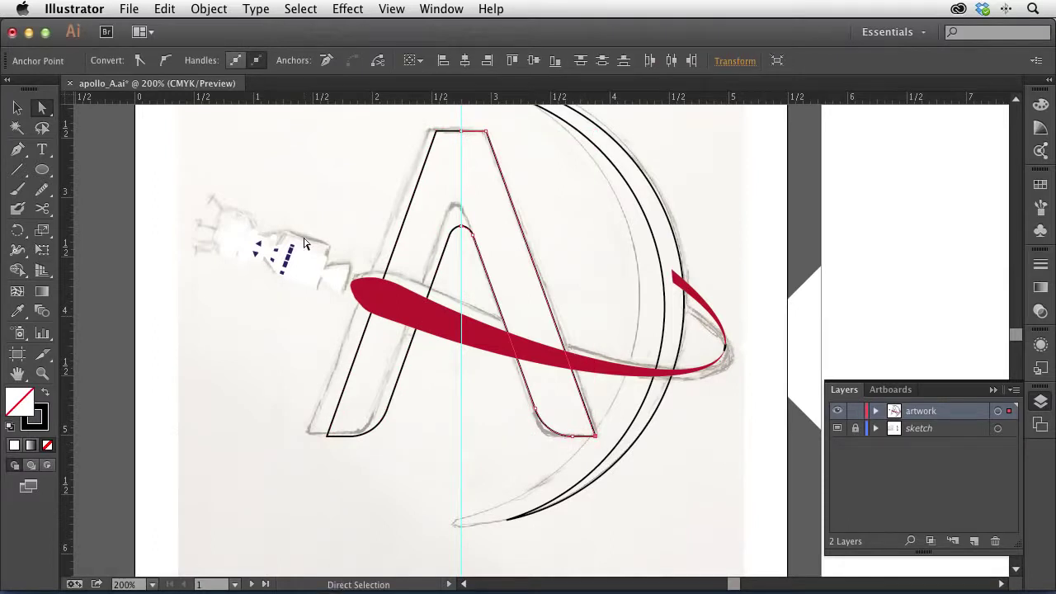
# Step: Test-move the right half of the A to check that its outlines are connected, and undo the move
pyautogui.click(18, 111)
pyautogui.click(385, 188)
pyautogui.moveTo(514, 207); pyautogui.dragTo(550, 200)
pyautogui.press('super+z')
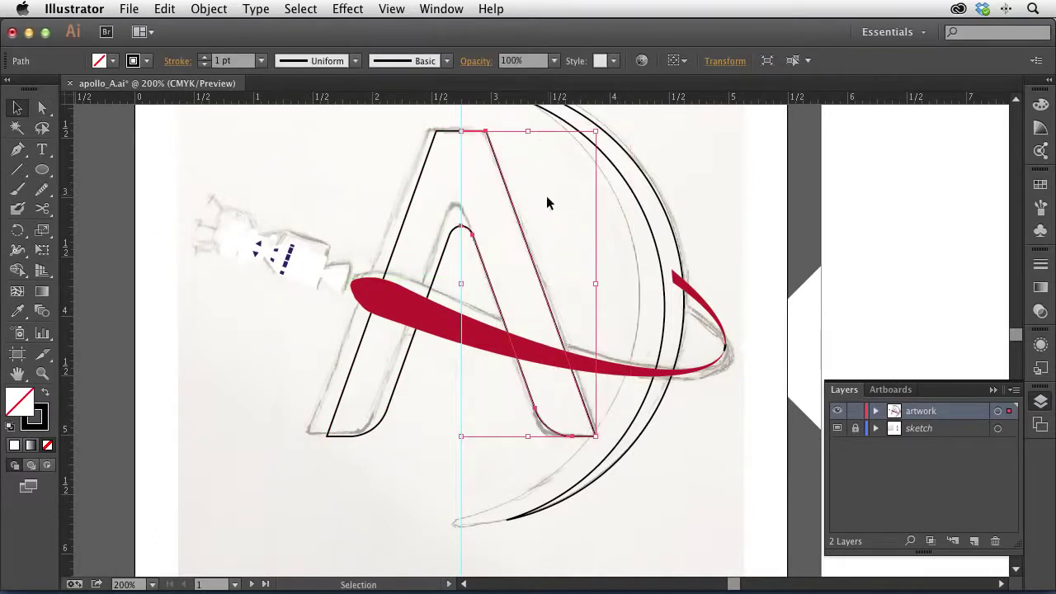
# Step: Select both halves of the letter A and give them a white fill with no stroke
pyautogui.keyDown('shift'); pyautogui.click(446, 241); pyautogui.keyUp('shift')
pyautogui.click(100, 61)
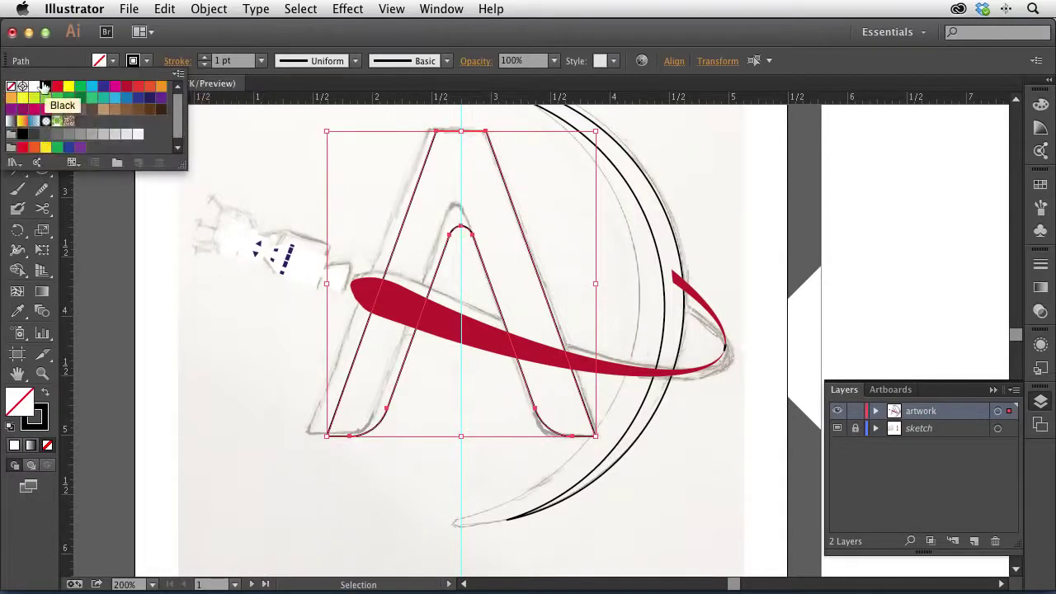
pyautogui.click(34, 86)
pyautogui.click(134, 61)
pyautogui.click(135, 61)
pyautogui.click(11, 86)
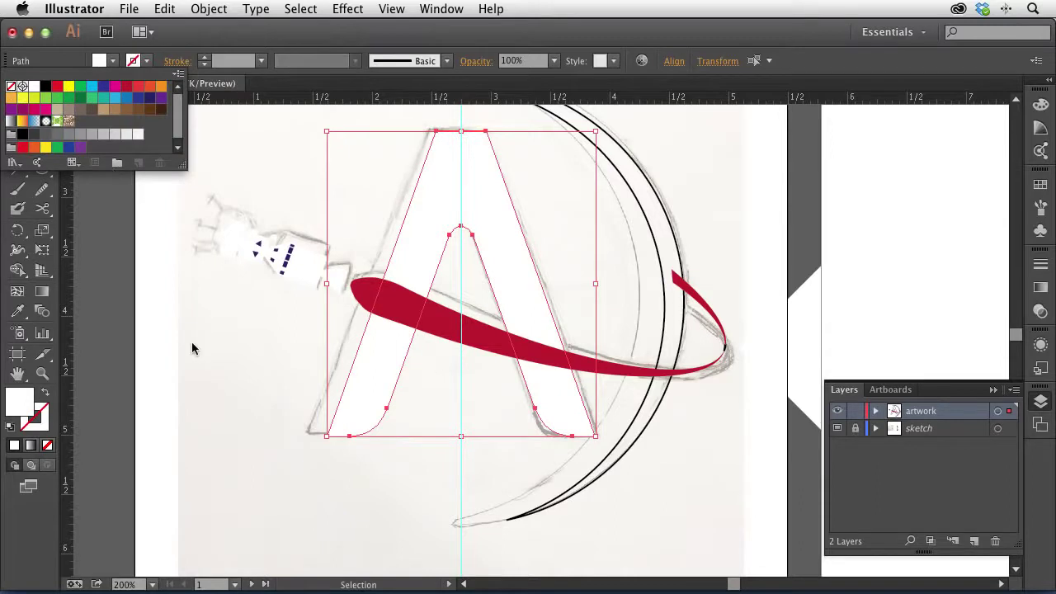
pyautogui.click(247, 343)
pyautogui.click(250, 342)
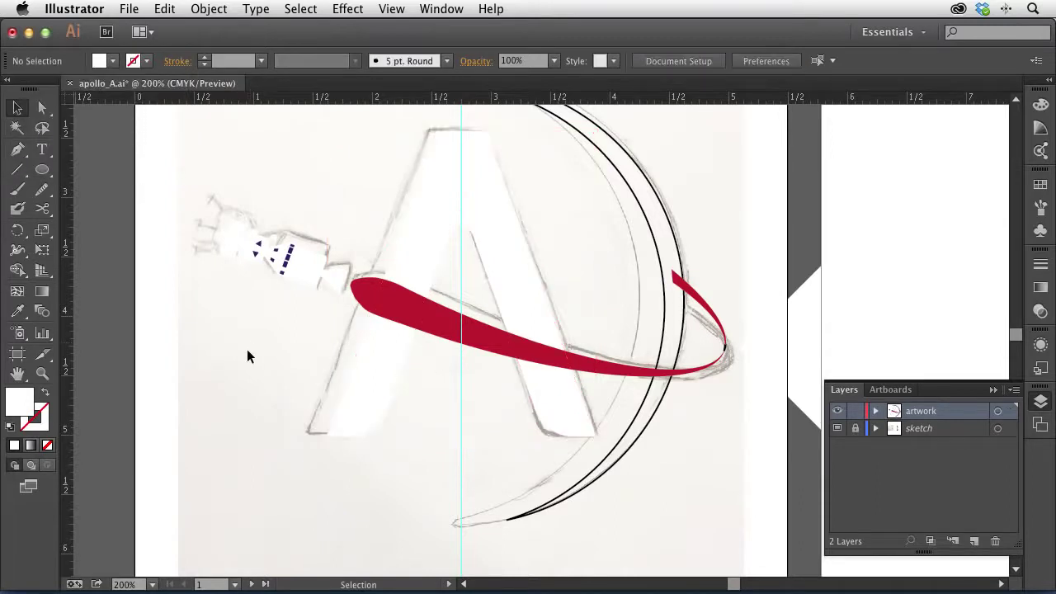
# Step: Bring the right half of the letter A in front of the red orbit tail
pyautogui.click(542, 385)
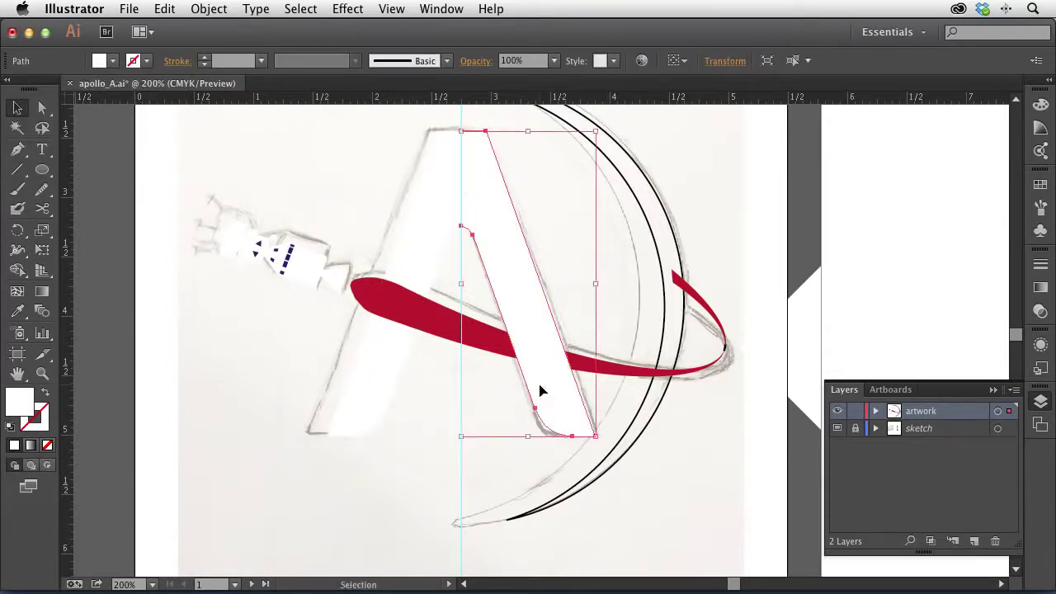
pyautogui.click(208, 8)
pyautogui.moveTo(223, 45)
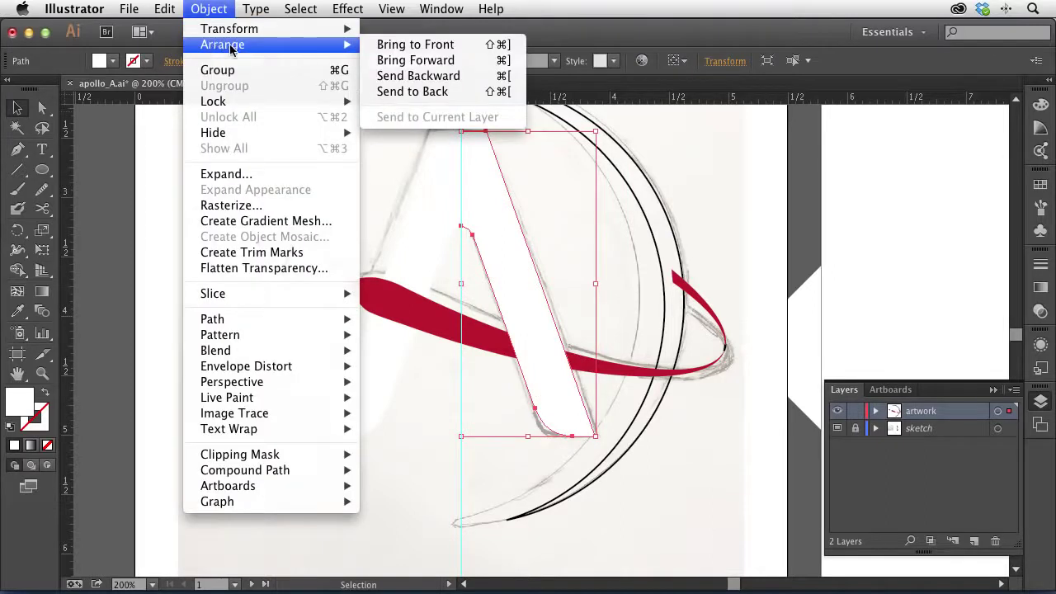
pyautogui.click(384, 175)
pyautogui.click(387, 162)
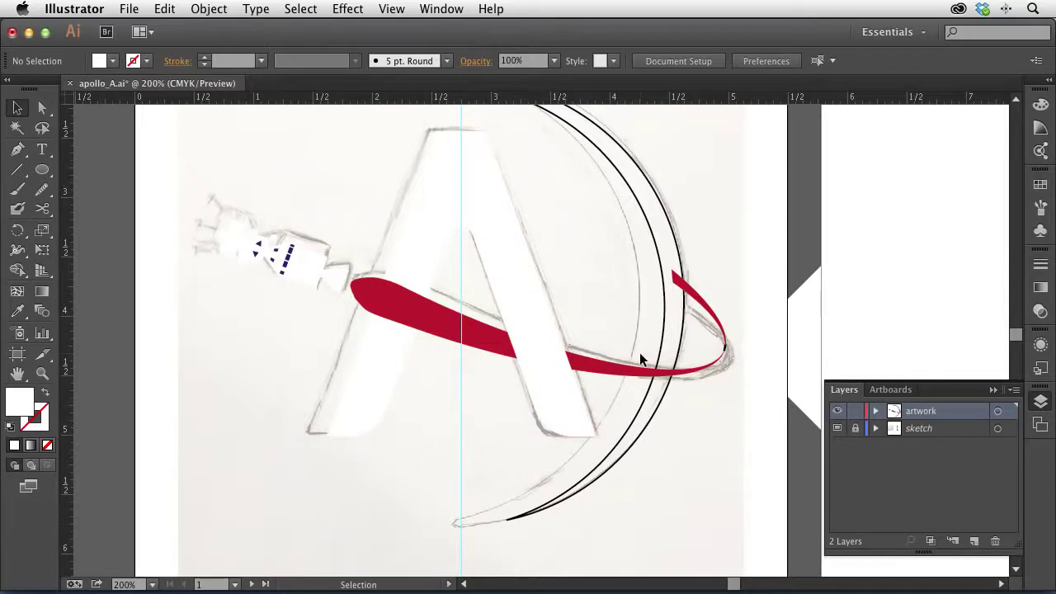
# Step: Give the crescent arc the letter A's white fill and no stroke, using the Eyedropper
pyautogui.click(664, 334)
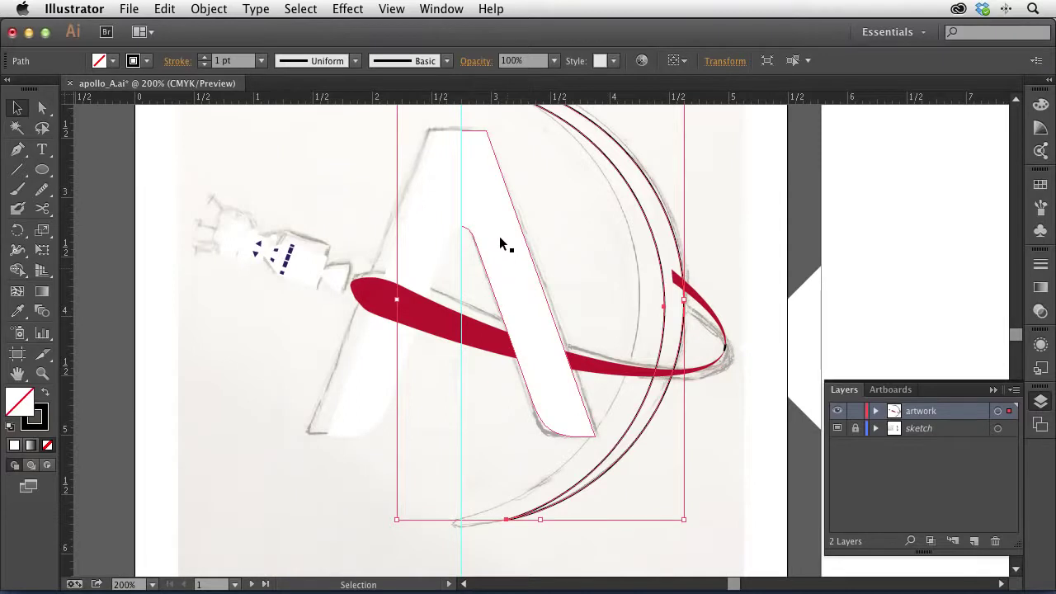
pyautogui.press('i')
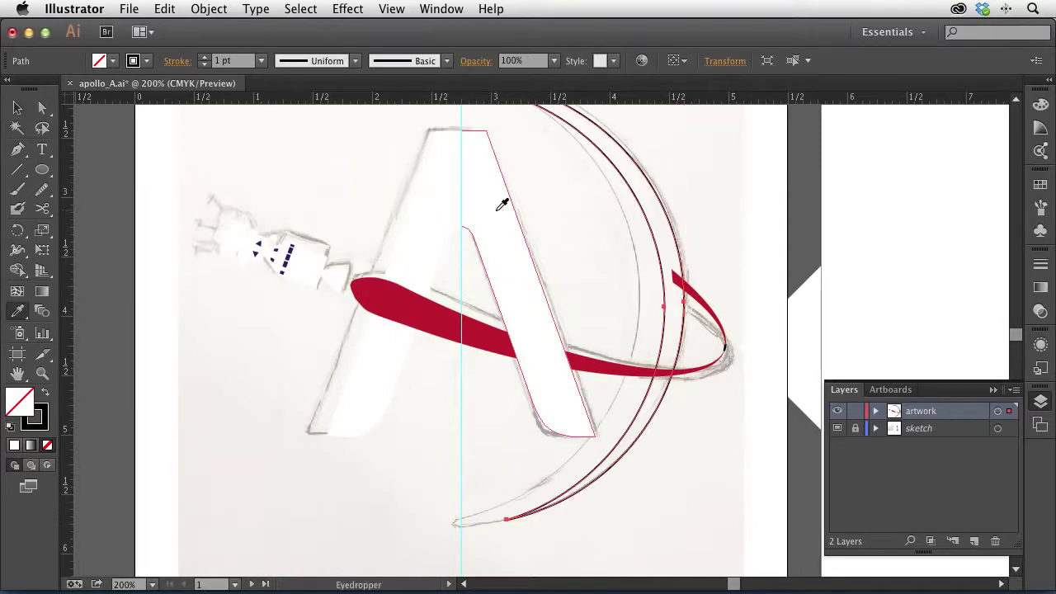
pyautogui.click(499, 220)
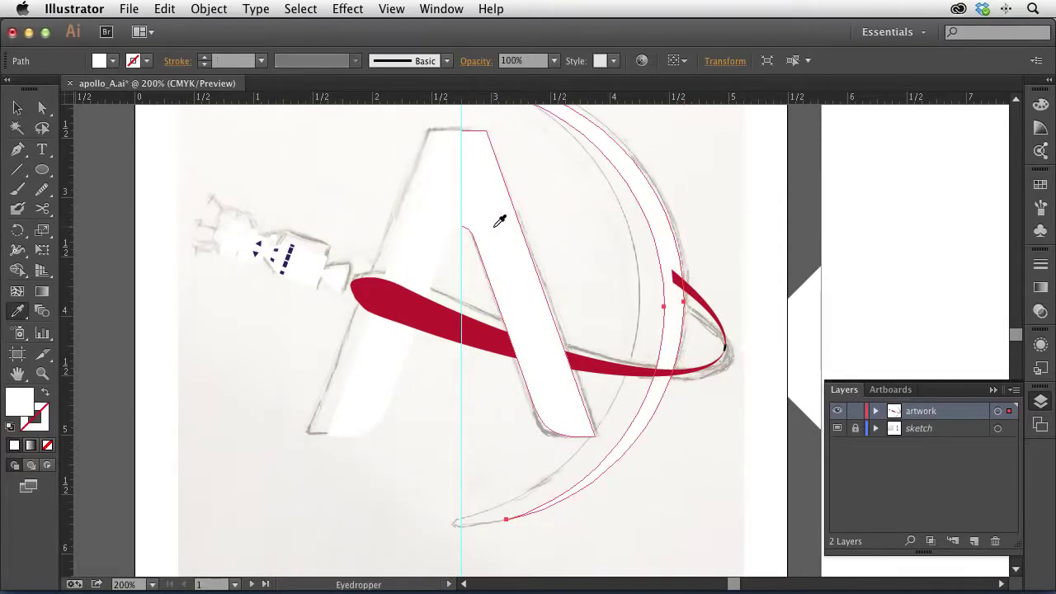
pyautogui.click(17, 108)
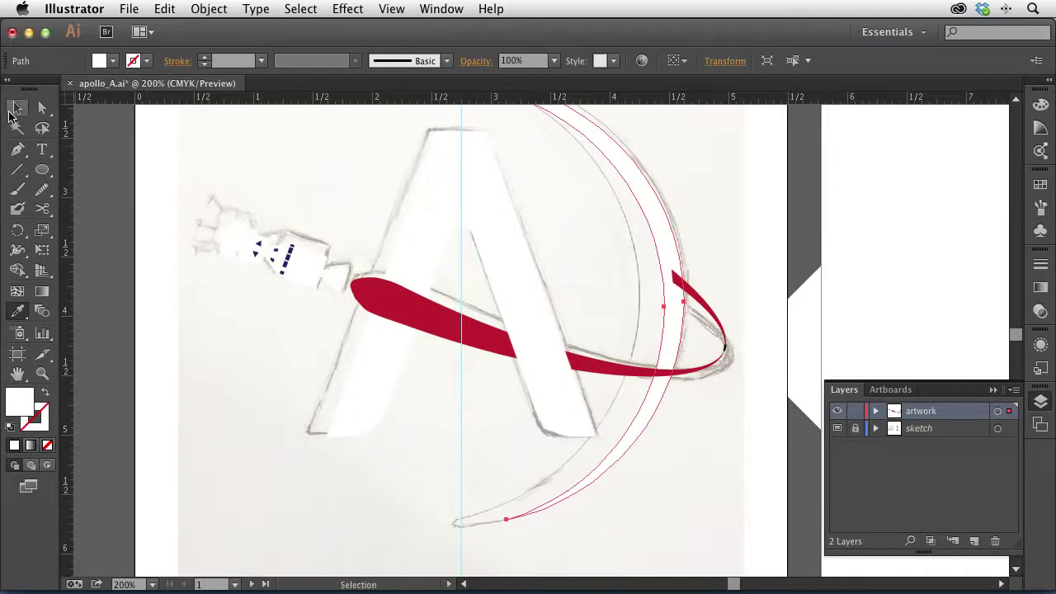
# Step: Give the short black piece linking the two tail sections no stroke and the red fill C=15 M=100 Y=90 K=10
pyautogui.click(711, 314)
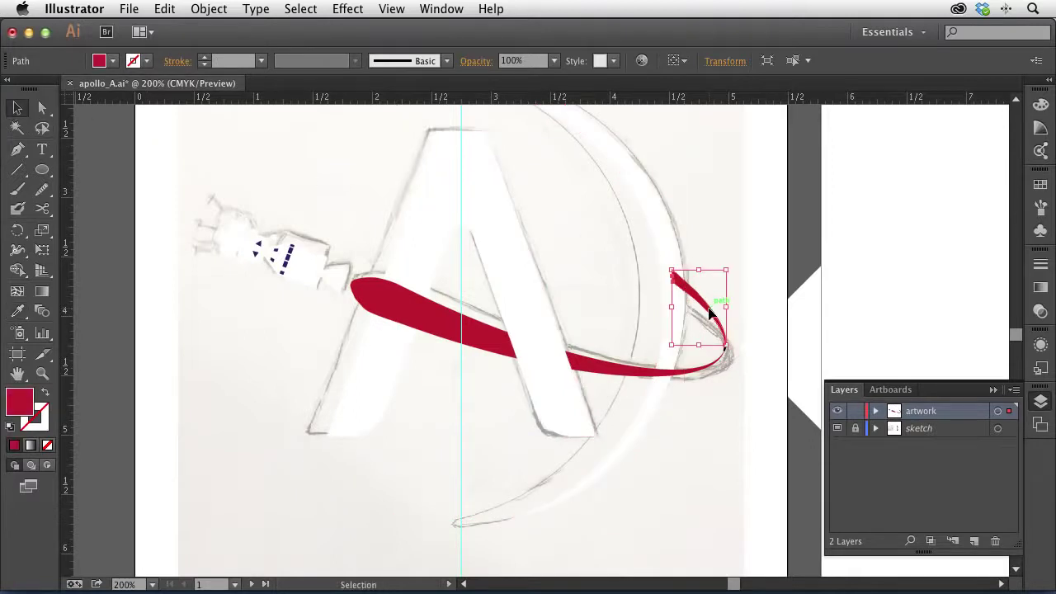
pyautogui.press('super')
pyautogui.click(749, 299)
pyautogui.moveTo(697, 312); pyautogui.dragTo(759, 388)
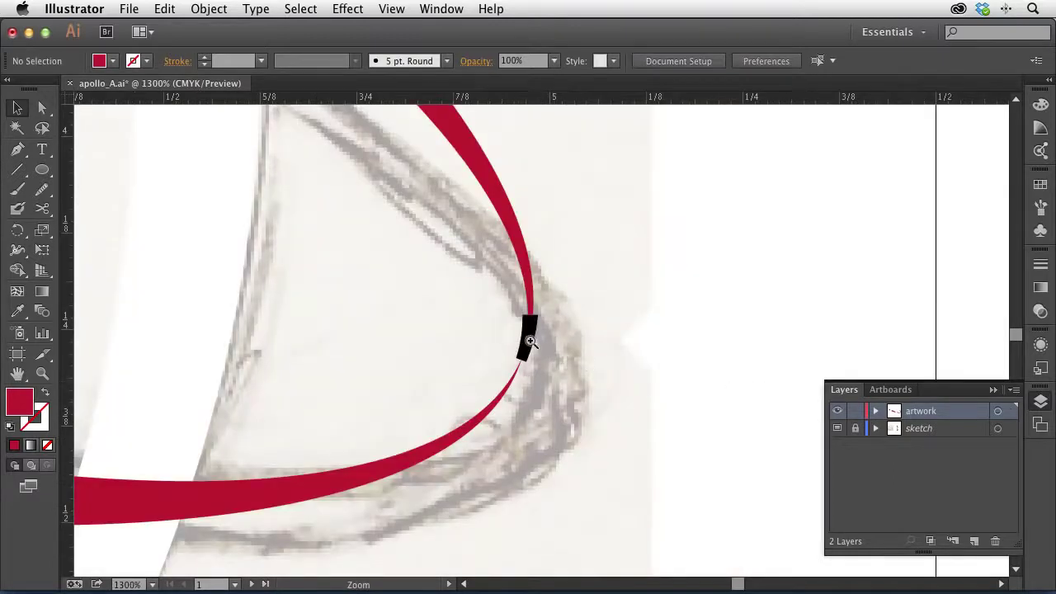
pyautogui.click(530, 340)
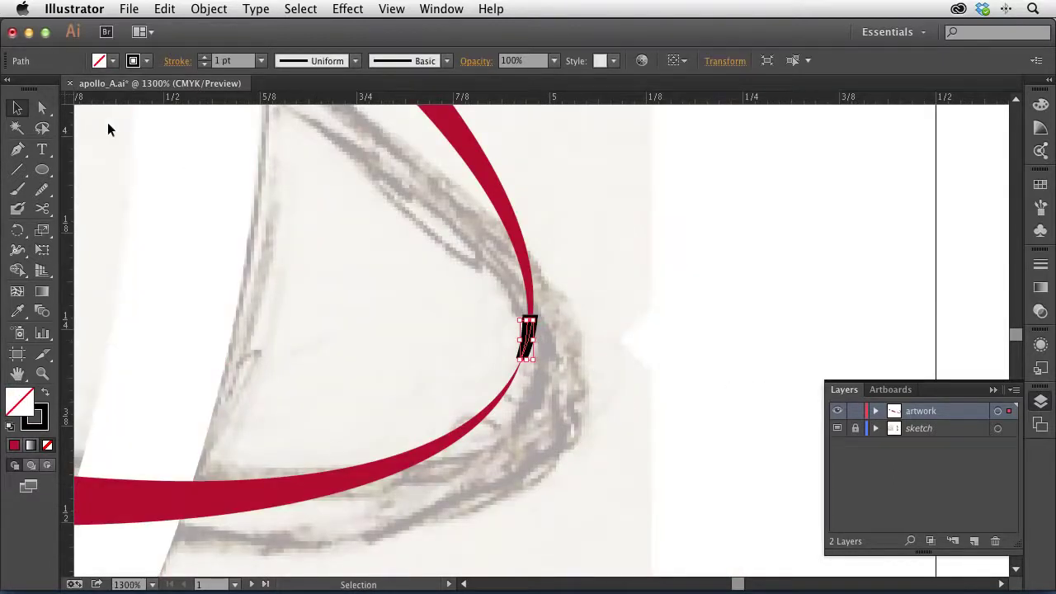
pyautogui.click(146, 61)
pyautogui.click(10, 86)
pyautogui.click(100, 62)
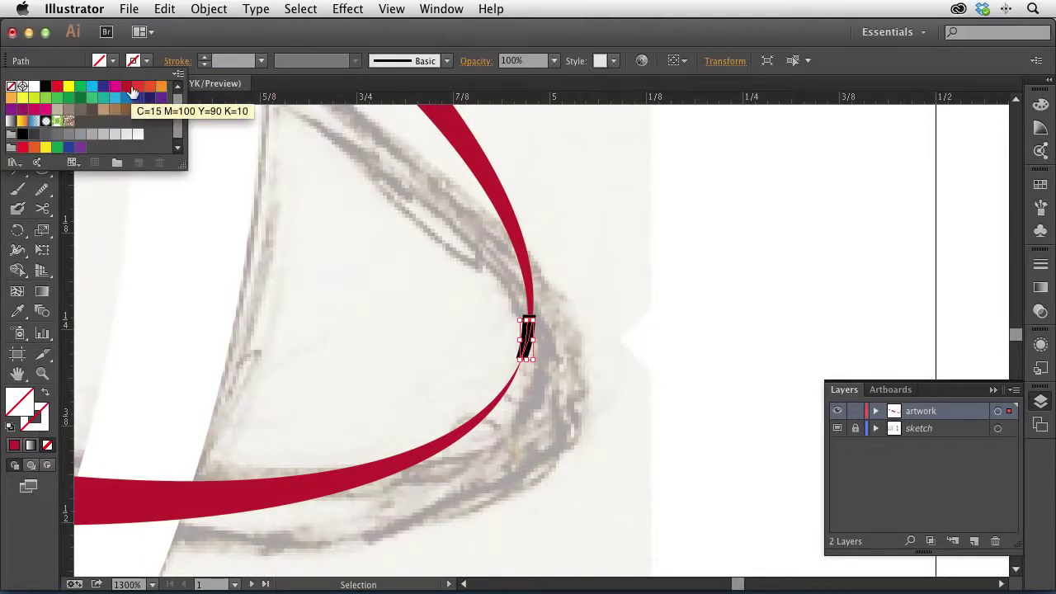
pyautogui.click(126, 87)
pyautogui.click(398, 287)
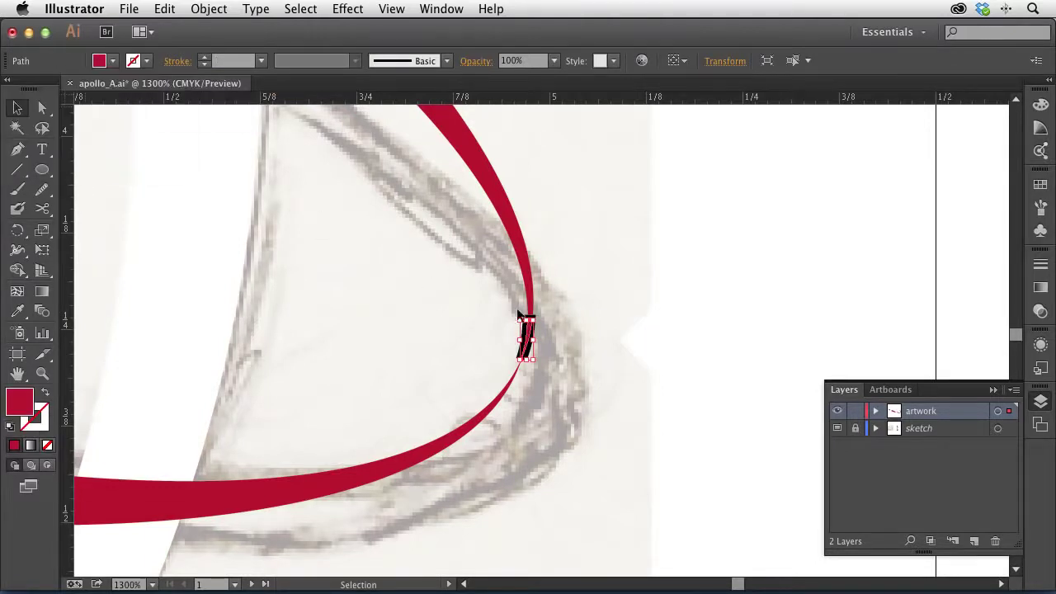
# Step: Delete the duplicate black-stroked paths lying over the red piece that links the two tail sections
pyautogui.click(42, 108)
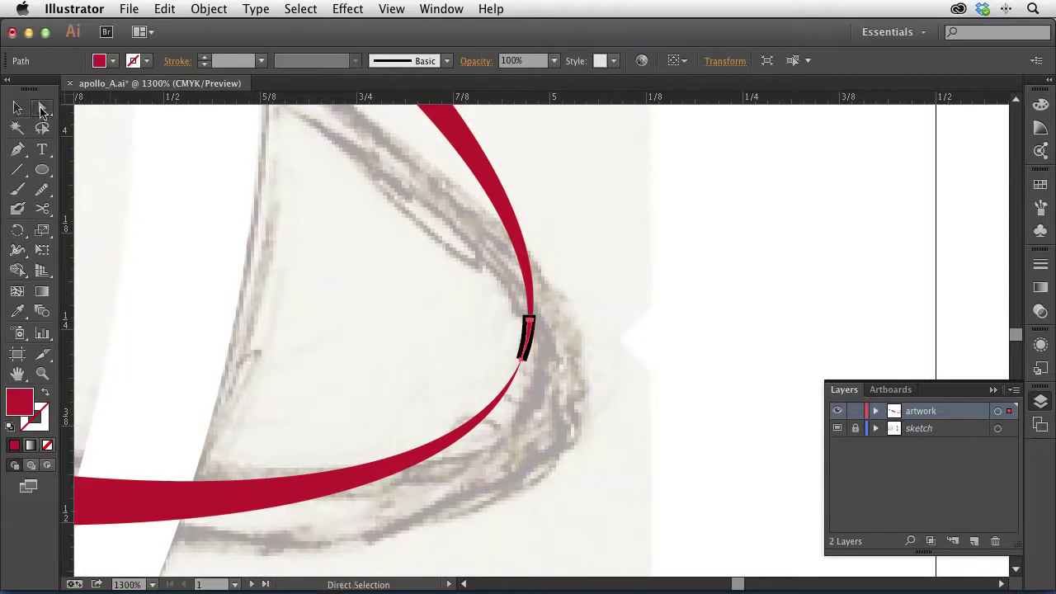
pyautogui.click(528, 356)
pyautogui.moveTo(529, 336)
pyautogui.mouseDown()
pyautogui.moveTo(575, 338)
pyautogui.moveTo(528, 338)
pyautogui.mouseUp()
pyautogui.press('super+shift+a')
pyautogui.keyDown('alt'); pyautogui.click(533, 334); pyautogui.keyUp('alt')
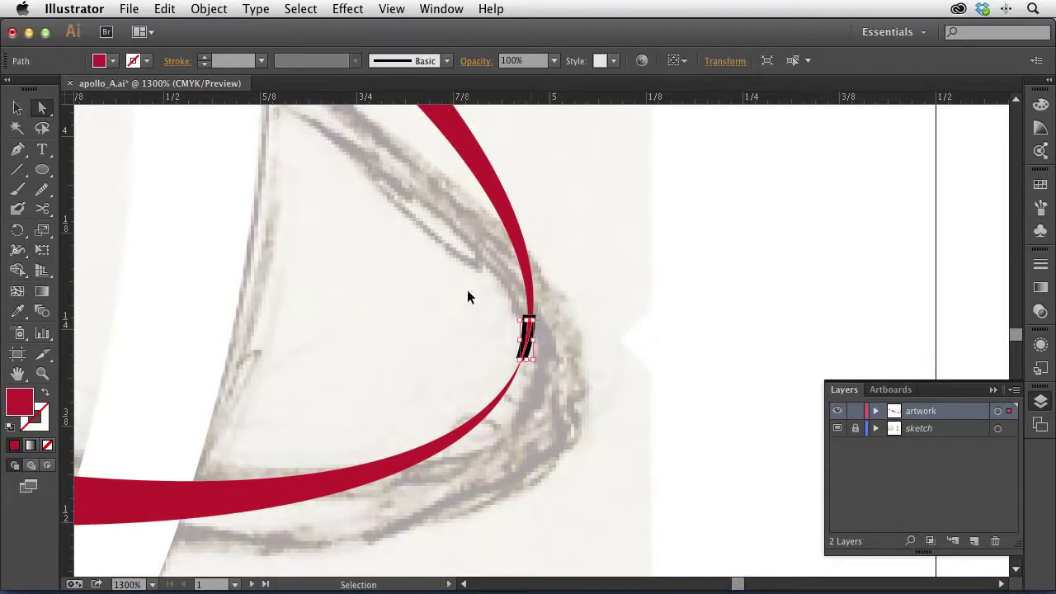
pyautogui.press('super+space')
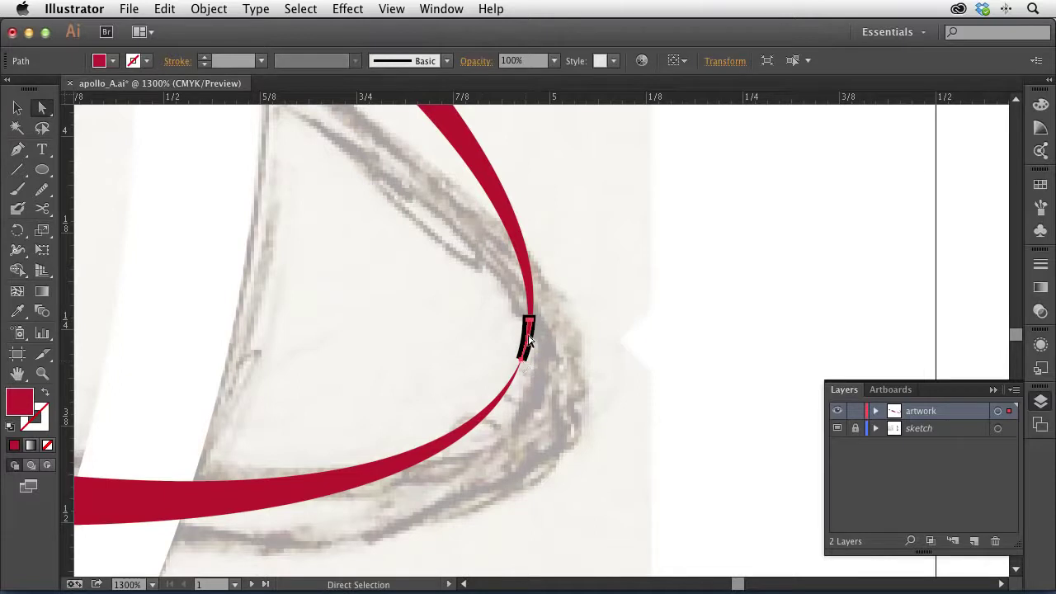
pyautogui.press('super+shift+a')
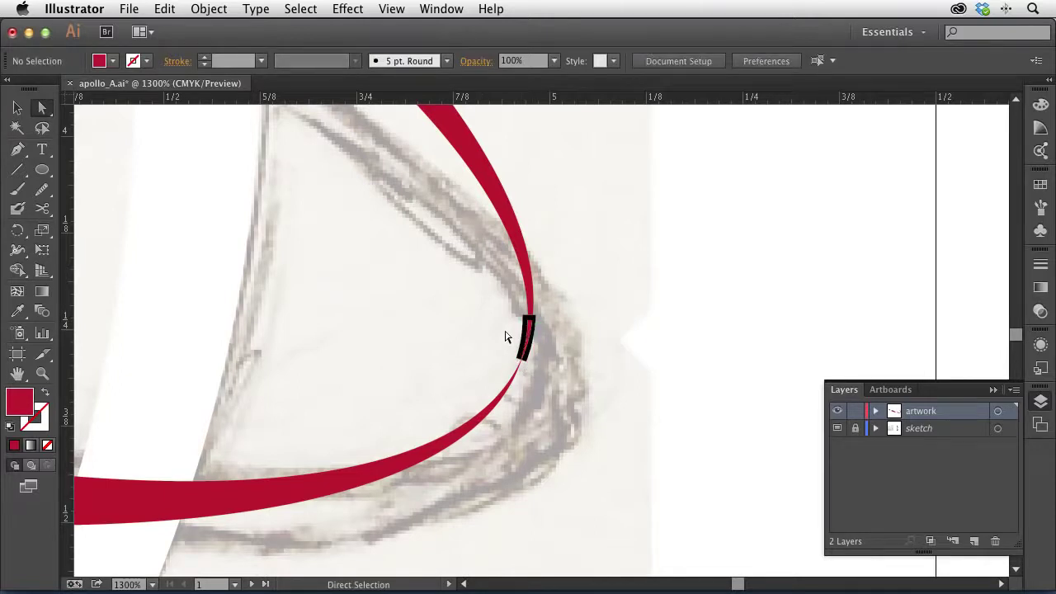
pyautogui.moveTo(496, 313)
pyautogui.mouseDown()
pyautogui.moveTo(570, 389)
pyautogui.moveTo(507, 342)
pyautogui.moveTo(550, 355)
pyautogui.mouseUp()
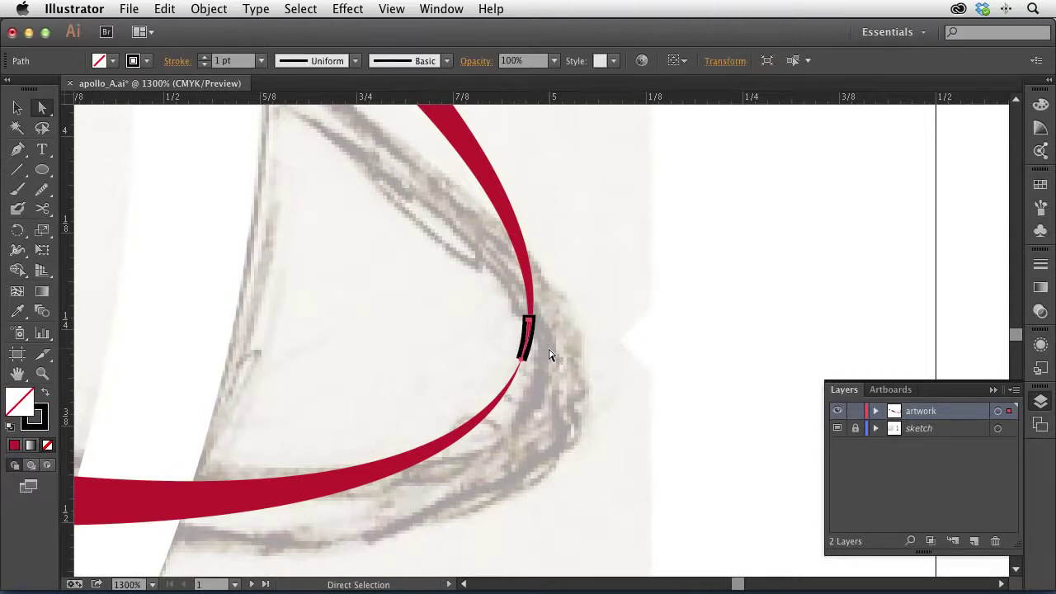
pyautogui.press('Delete')
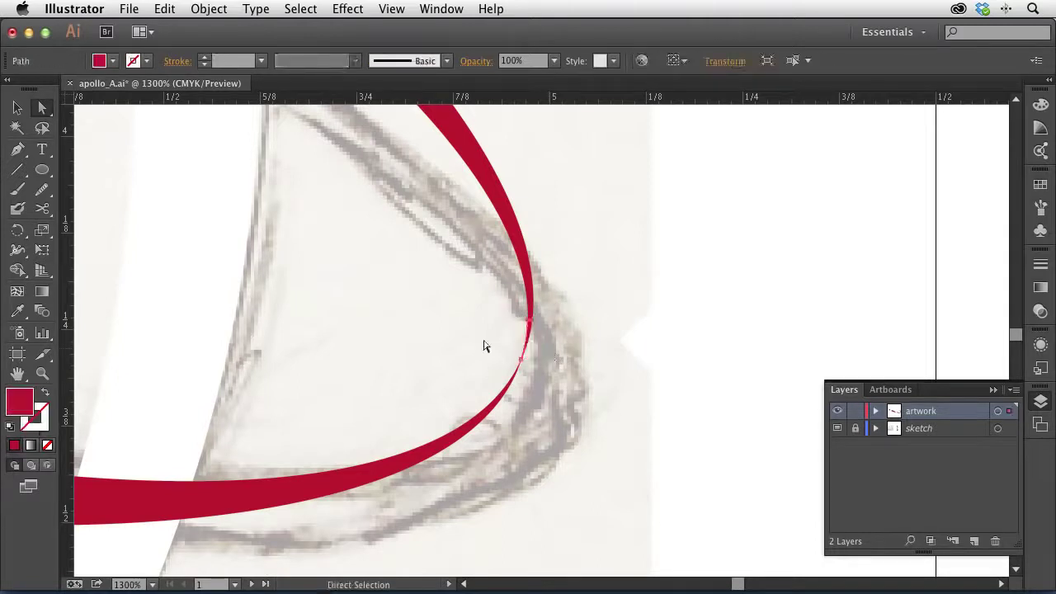
# Step: Draw a rectangle that covers the whole first artboard
pyautogui.press('super+minus')
pyautogui.press('super+minus')
pyautogui.press('super+minus')
pyautogui.press('super+minus')
pyautogui.press('super+minus')
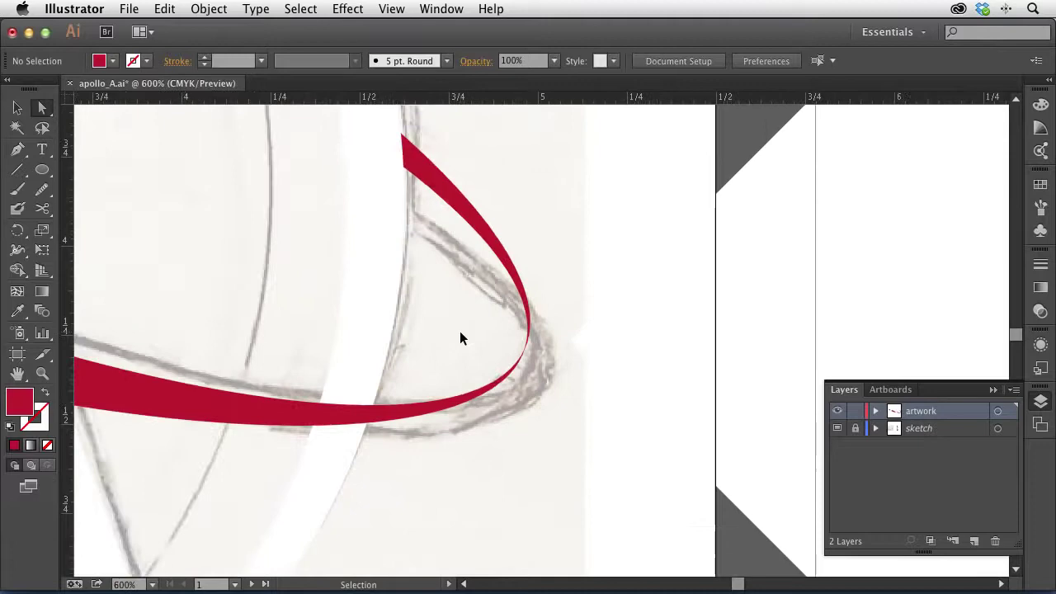
pyautogui.press('super+minus')
pyautogui.hscroll(-3, 566, 349)
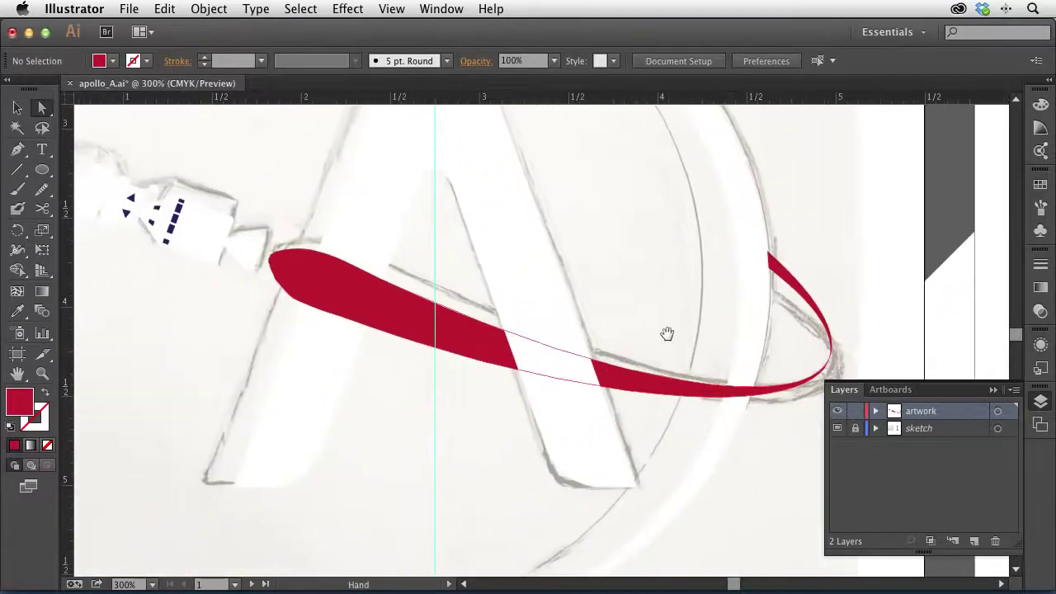
pyautogui.hscroll(-3, 666, 339)
pyautogui.press('super+minus')
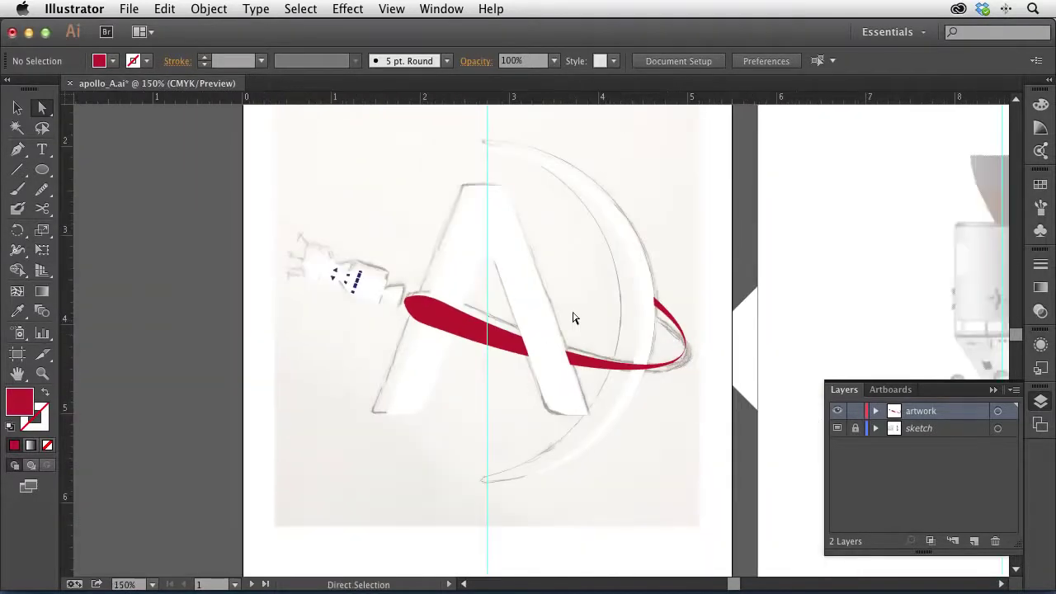
pyautogui.moveTo(43, 169); pyautogui.dragTo(130, 173)
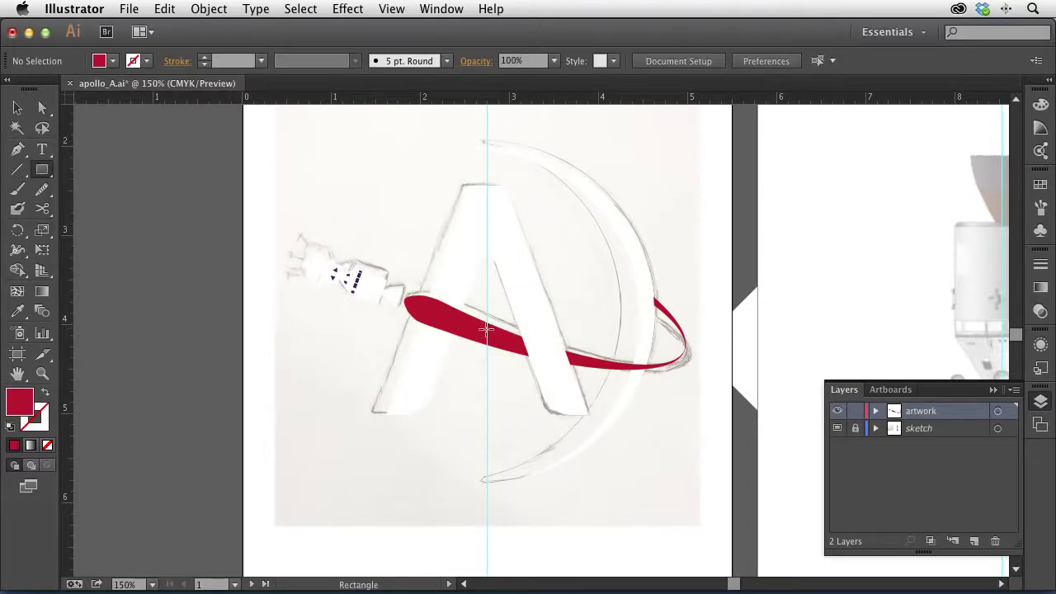
pyautogui.press('super+minus')
pyautogui.press('super+minus')
pyautogui.moveTo(409, 174); pyautogui.dragTo(626, 482)
# Step: Fill the artboard-sized rectangle with dark blue
pyautogui.click(17, 107)
pyautogui.click(98, 61)
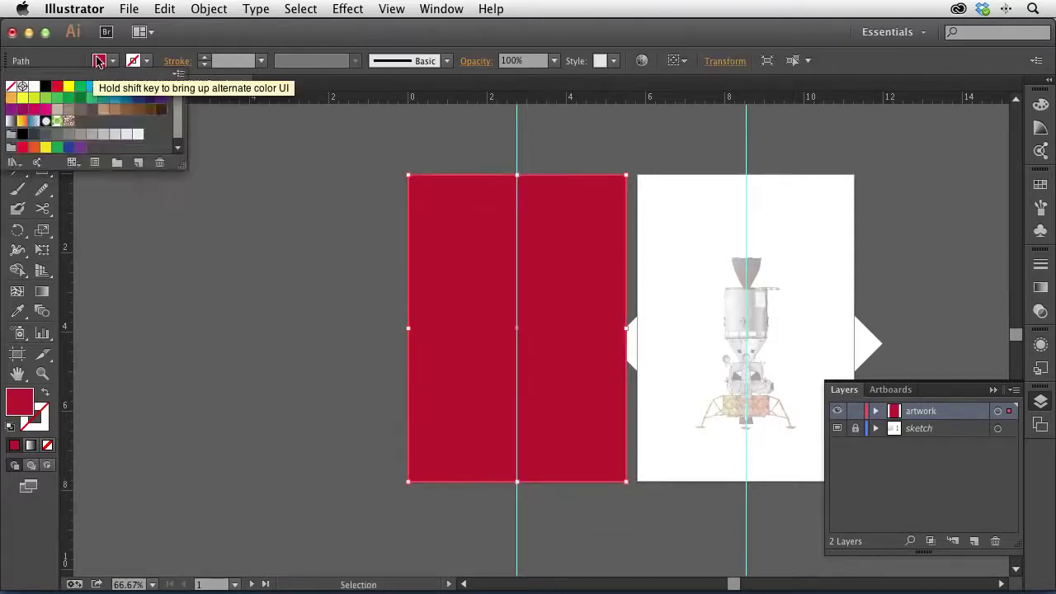
pyautogui.click(151, 100)
pyautogui.press('Escape')
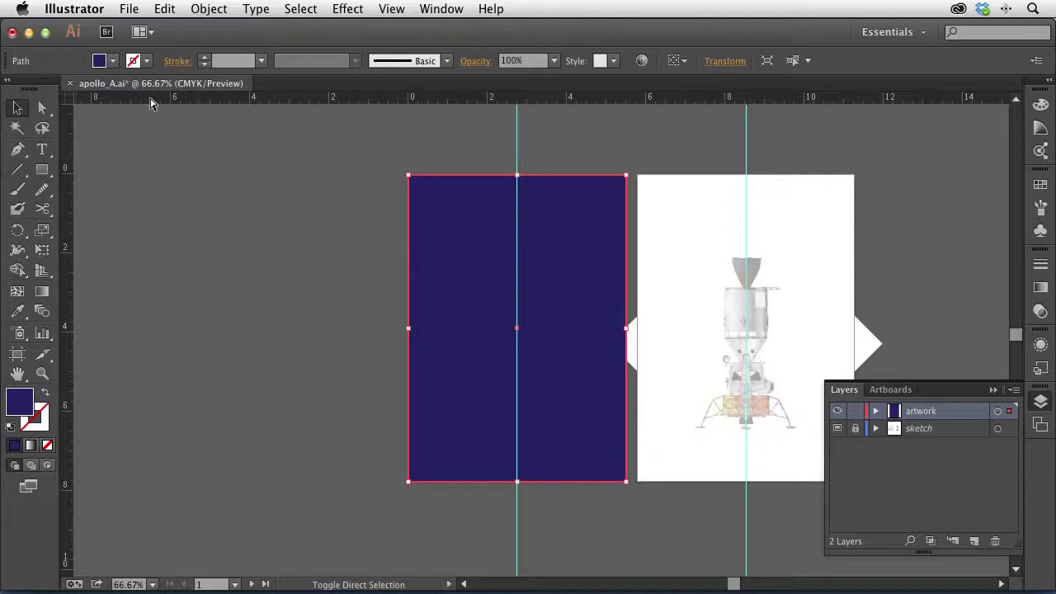
# Step: Send the dark blue rectangle to the back, behind the logo artwork
pyautogui.click(16, 110)
pyautogui.click(209, 8)
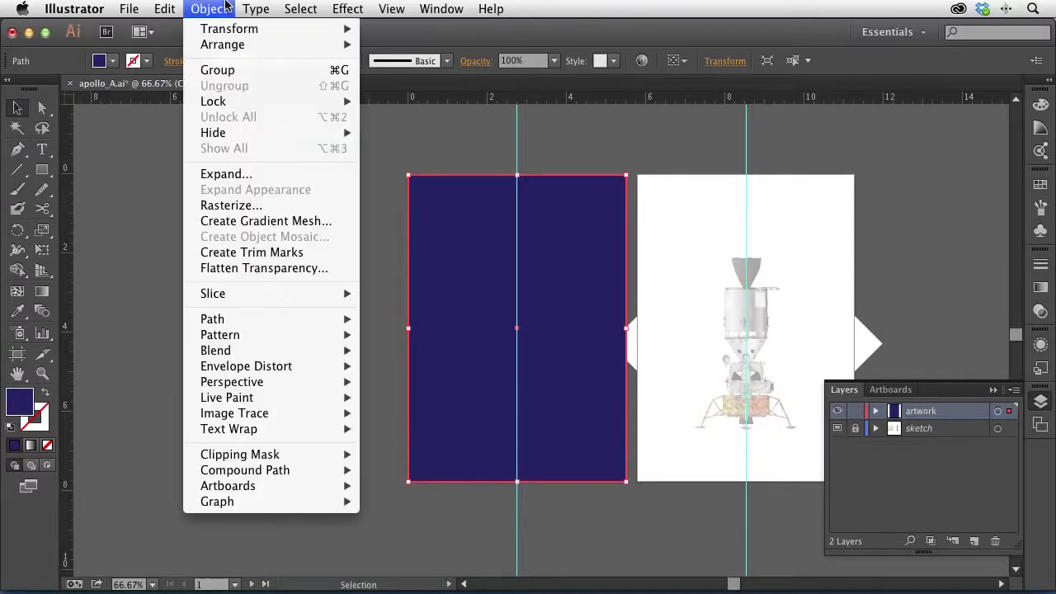
pyautogui.moveTo(289, 43)
pyautogui.click(432, 158)
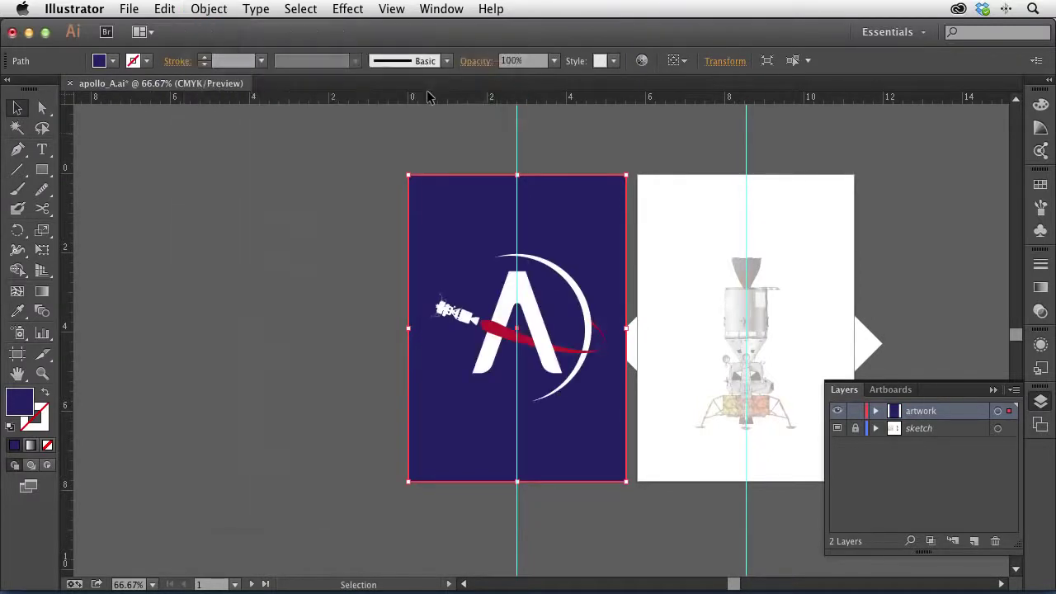
pyautogui.click(388, 267)
# Step: Hide the sketch layer so only the artwork layer is shown
pyautogui.press('z')
pyautogui.moveTo(377, 206); pyautogui.dragTo(643, 483)
pyautogui.hscroll(10, 625, 412)
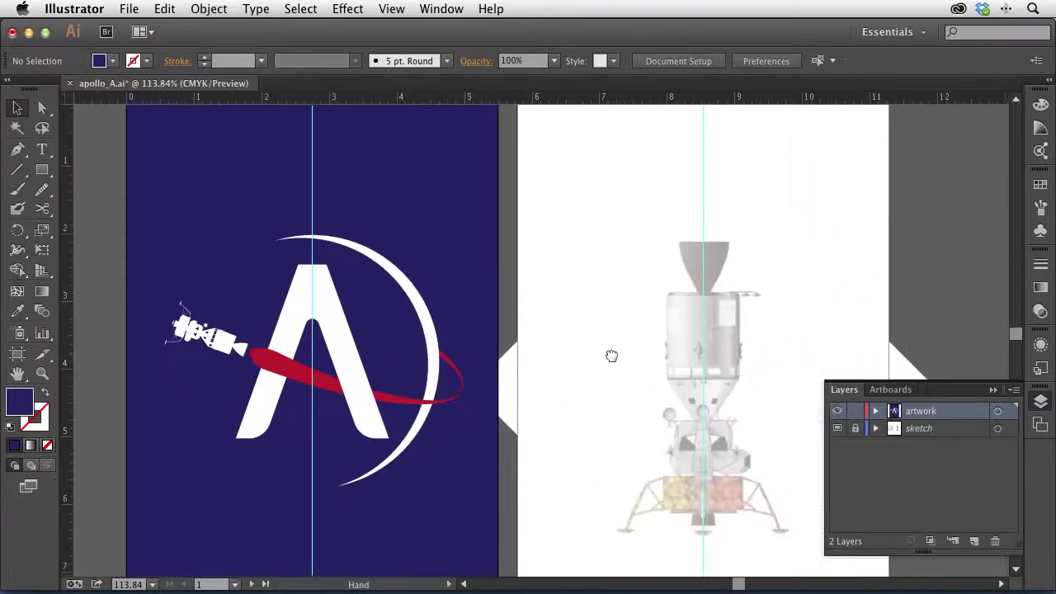
pyautogui.hscroll(2, 612, 356)
pyautogui.click(713, 380)
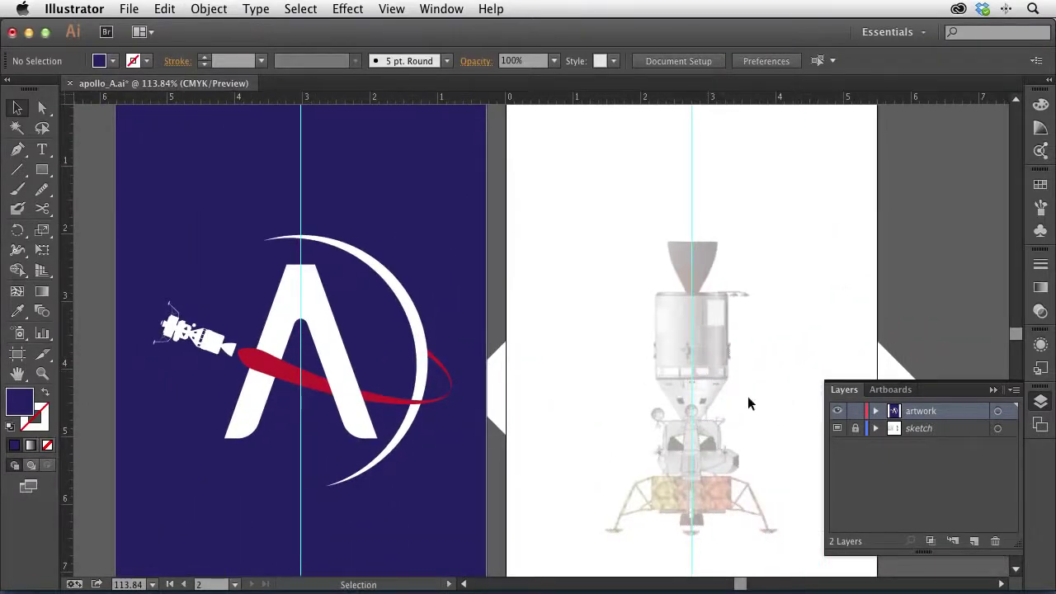
pyautogui.click(837, 430)
pyautogui.click(953, 429)
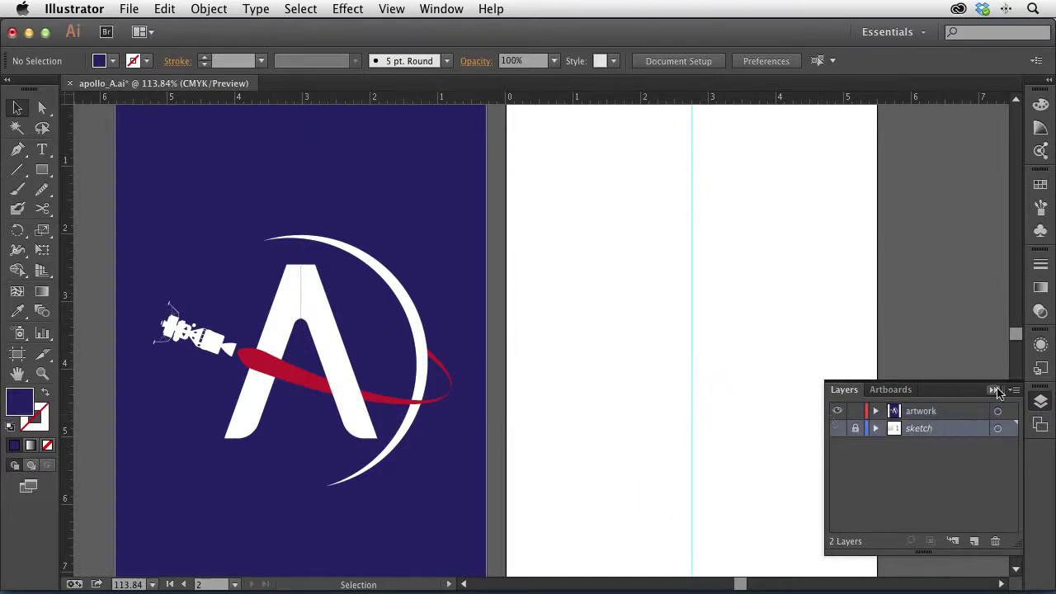
# Step: Examine the colored logo on the dark blue background, both as a whole and close up around the spacecraft
pyautogui.hscroll(-5, 552, 350)
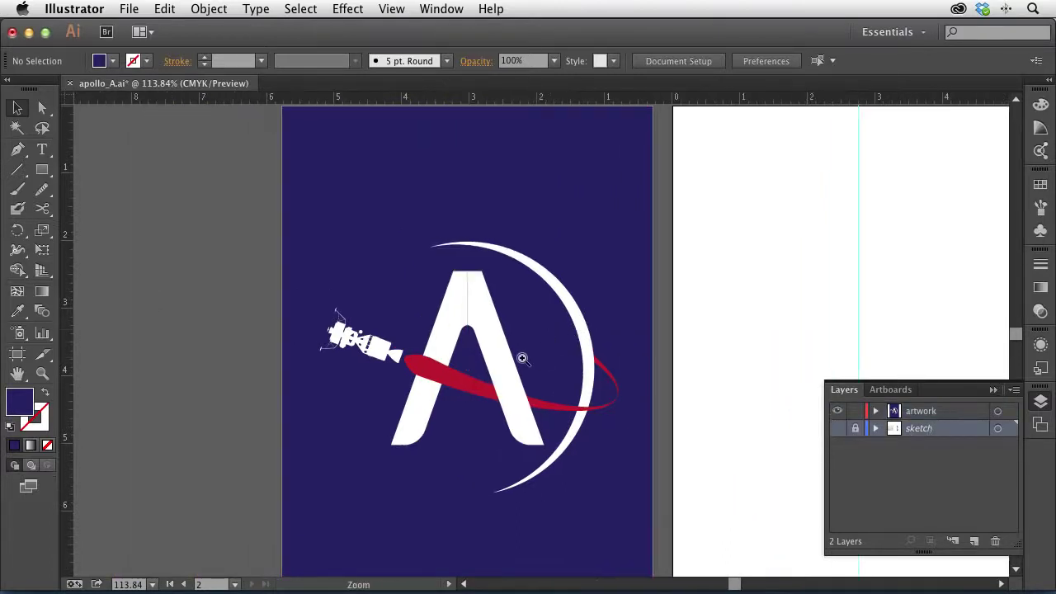
pyautogui.press('super+equal')
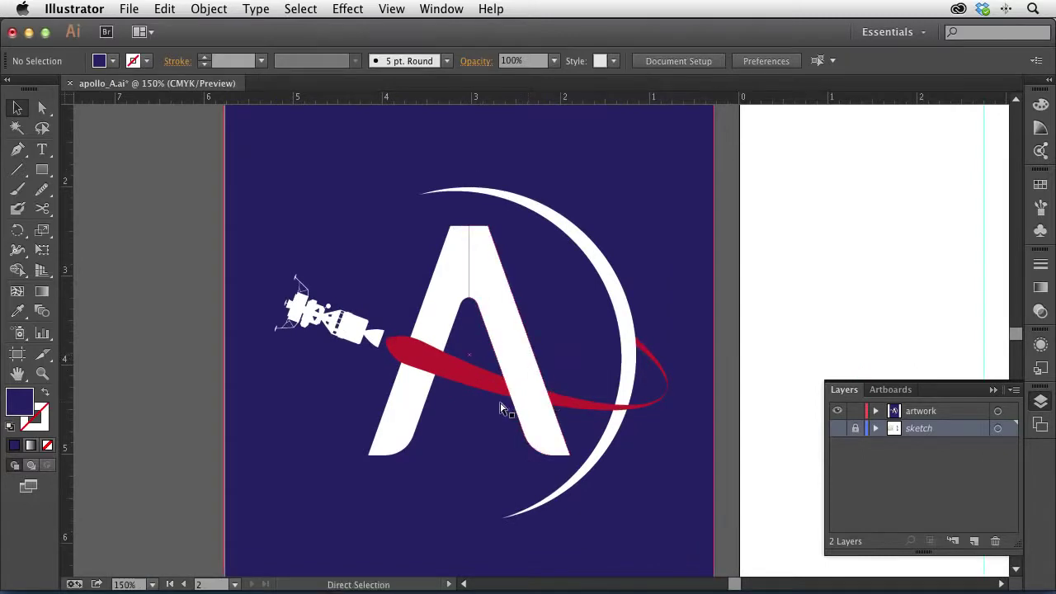
pyautogui.press('super+minus')
pyautogui.press('super+minus')
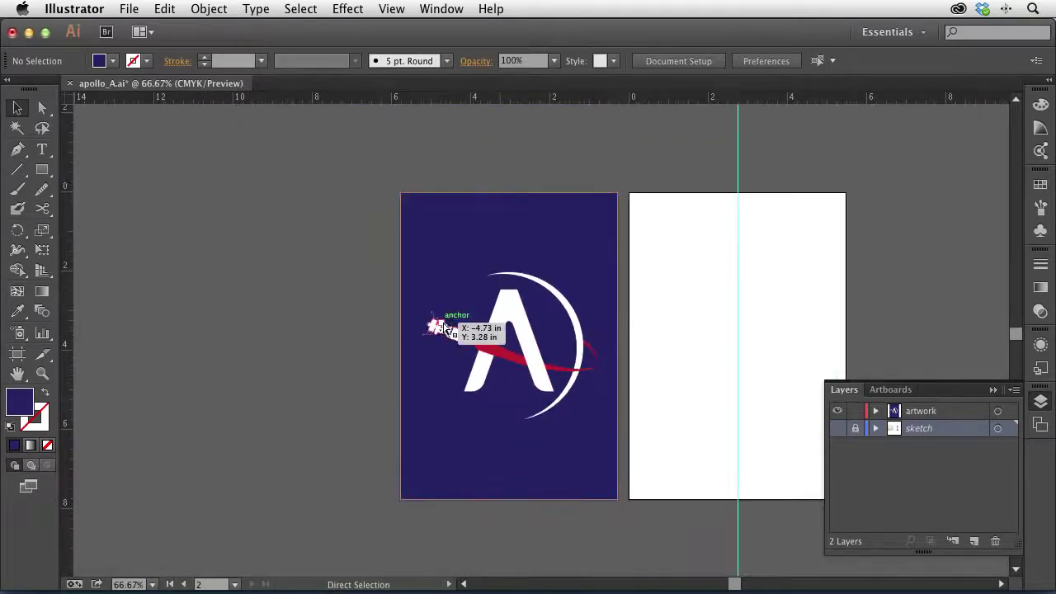
pyautogui.press('super+equal')
pyautogui.press('super+equal')
pyautogui.press('super+equal')
pyautogui.press('super+equal')
pyautogui.hscroll(-5, 284, 336)
pyautogui.scroll(2, 284, 337)
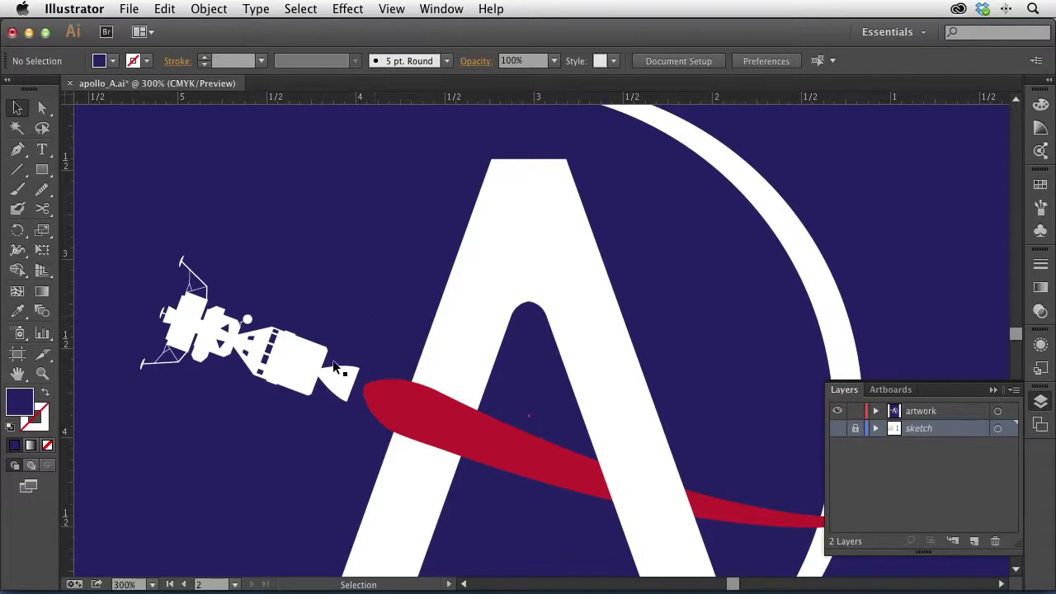
# Step: On the artwork layer, draw a four-sided dark blue panel with the Pen tool over the upper half of the spacecraft's service module
pyautogui.press('super+space')
pyautogui.click(330, 358)
pyautogui.click(472, 338)
pyautogui.moveTo(570, 338); pyautogui.dragTo(402, 377)
pyautogui.click(17, 148)
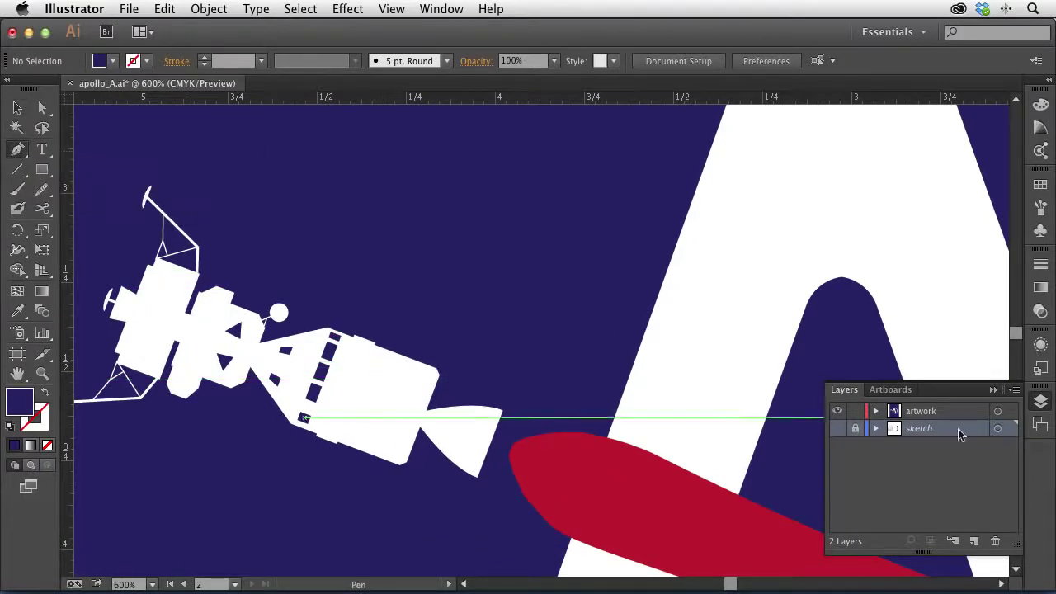
pyautogui.click(942, 410)
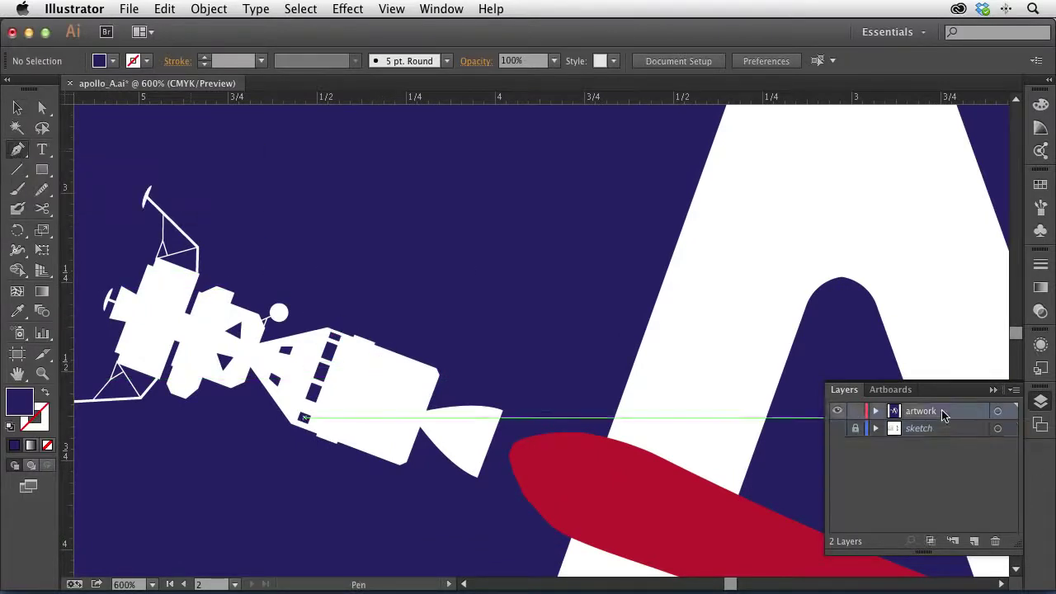
pyautogui.click(363, 354)
pyautogui.click(423, 373)
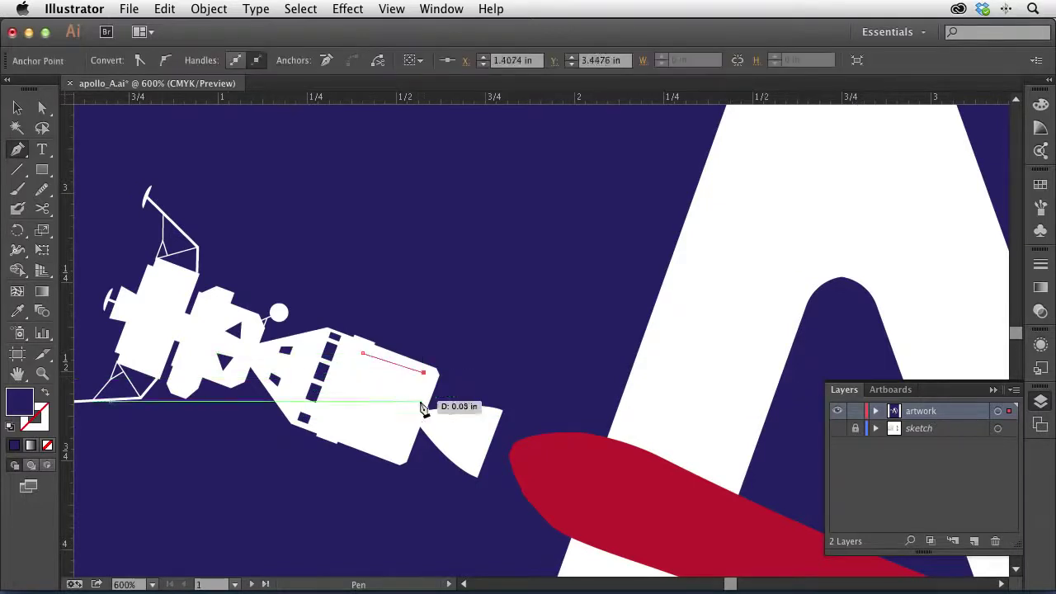
pyautogui.click(416, 407)
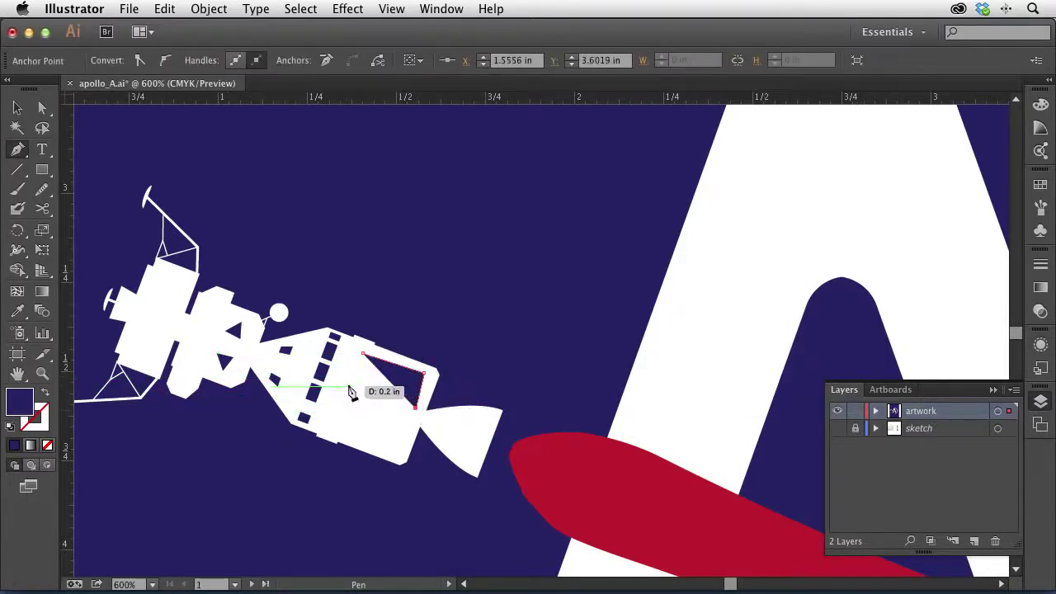
pyautogui.click(353, 387)
pyautogui.click(363, 354)
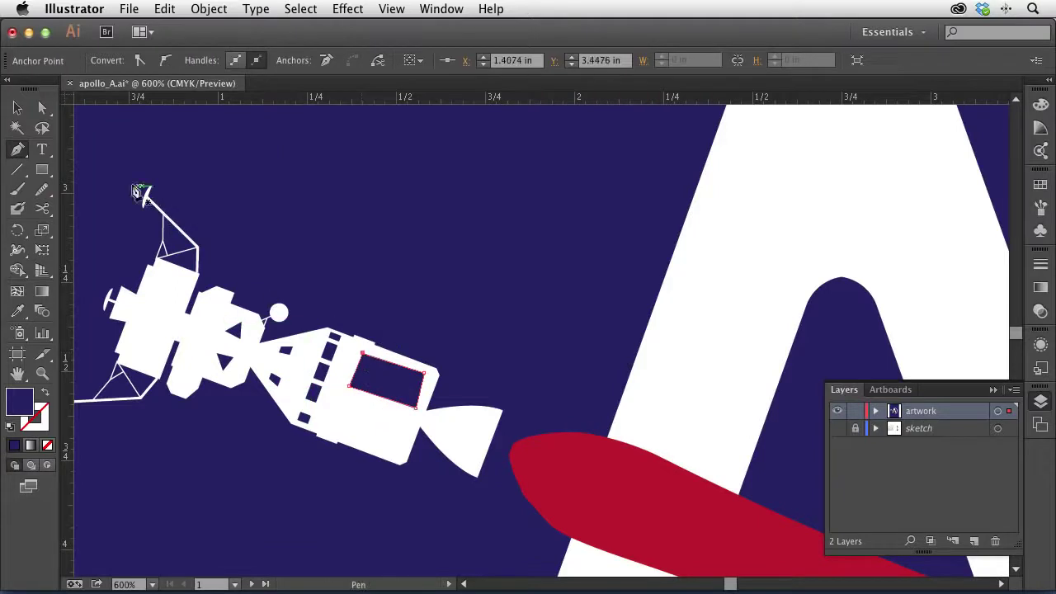
# Step: Start a Roughen effect on the dark blue panel, with preview on and the panel unobstructed
pyautogui.click(40, 110)
pyautogui.click(378, 384)
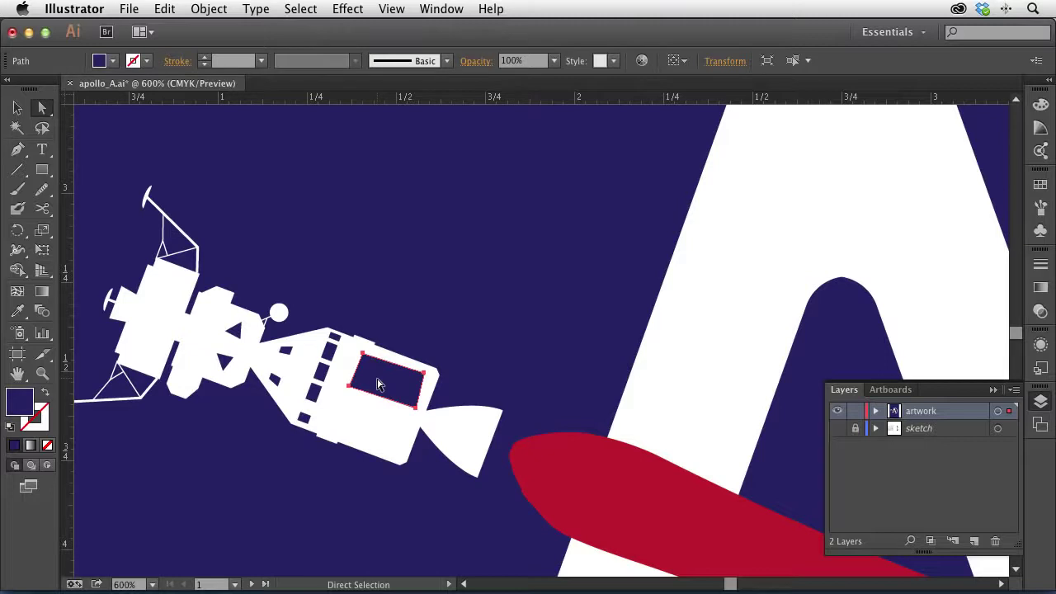
pyautogui.click(348, 8)
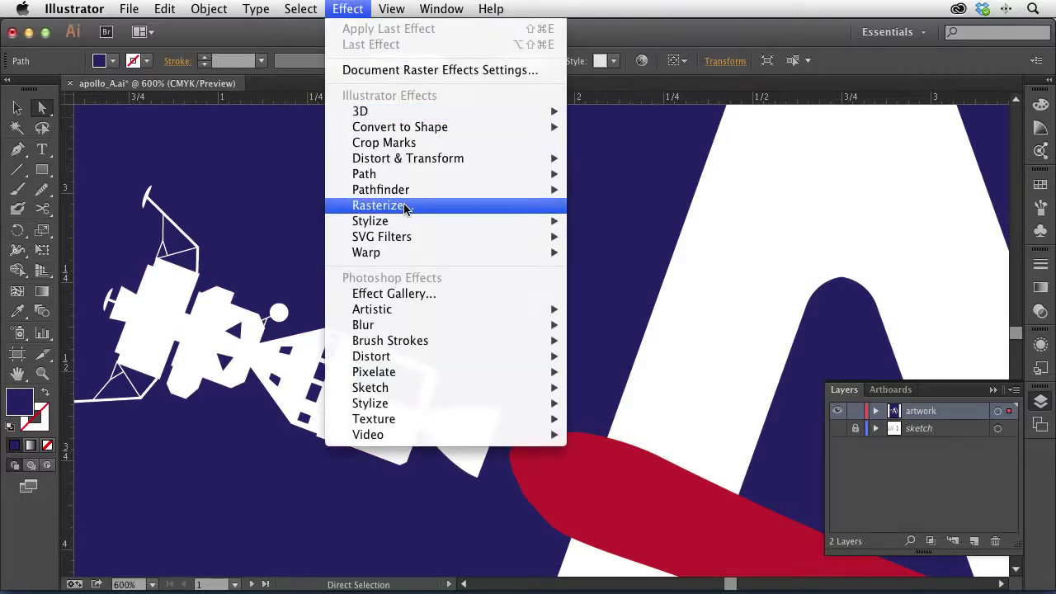
pyautogui.moveTo(407, 157)
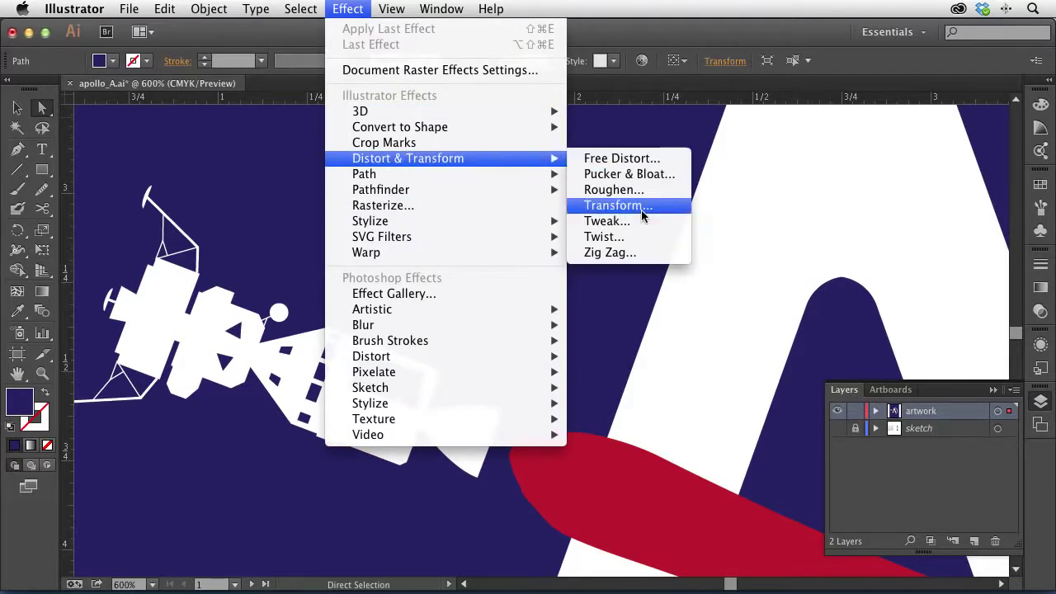
pyautogui.click(614, 188)
pyautogui.click(384, 387)
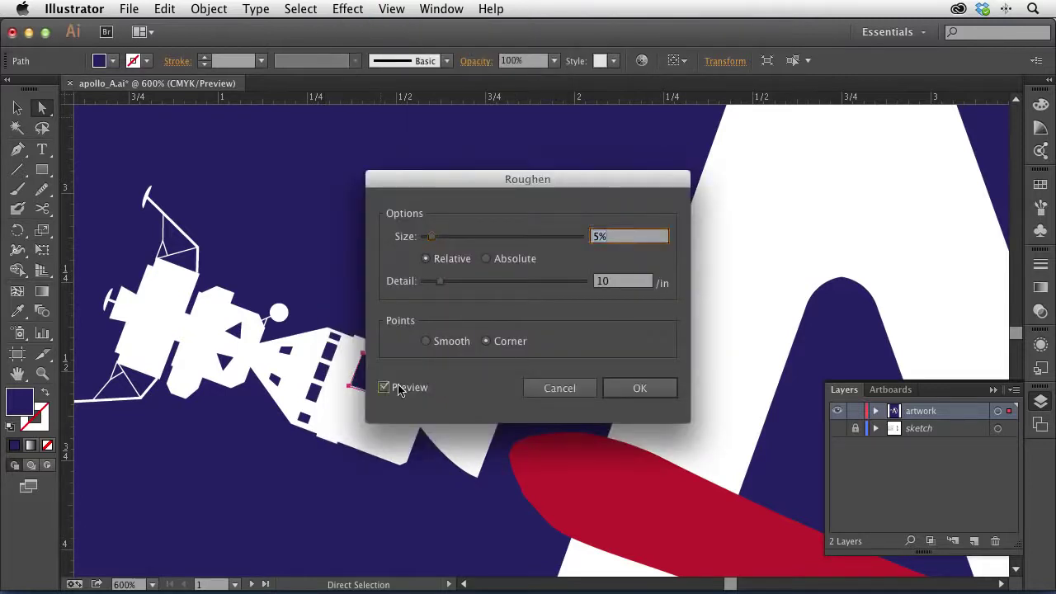
pyautogui.moveTo(546, 173); pyautogui.dragTo(657, 132)
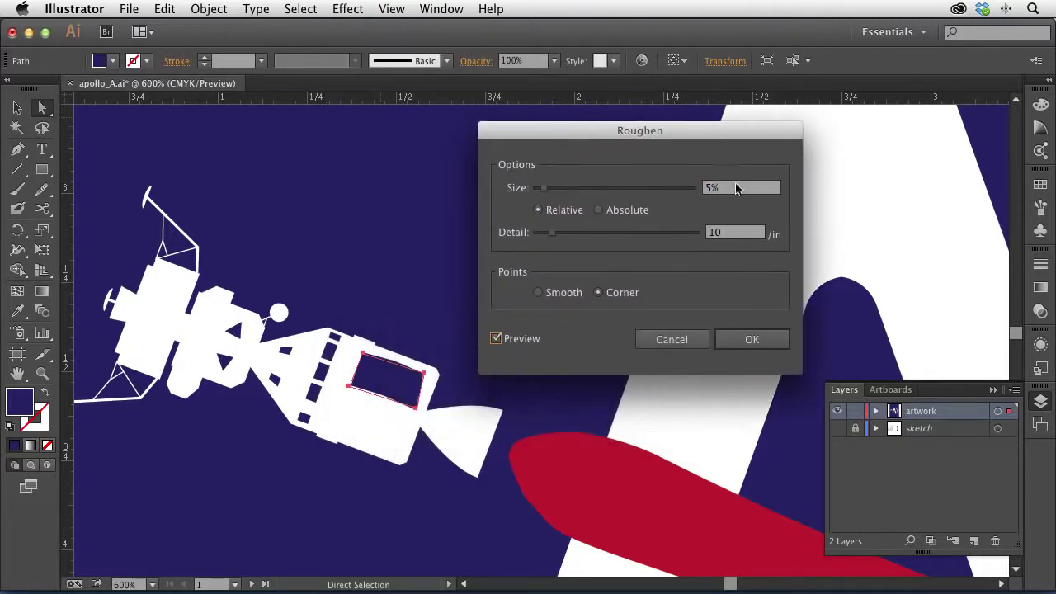
# Step: Try roughening the panel with a detail of 40/in and a size of 3%
pyautogui.click(736, 234)
pyautogui.write('4')
pyautogui.press('Tab')
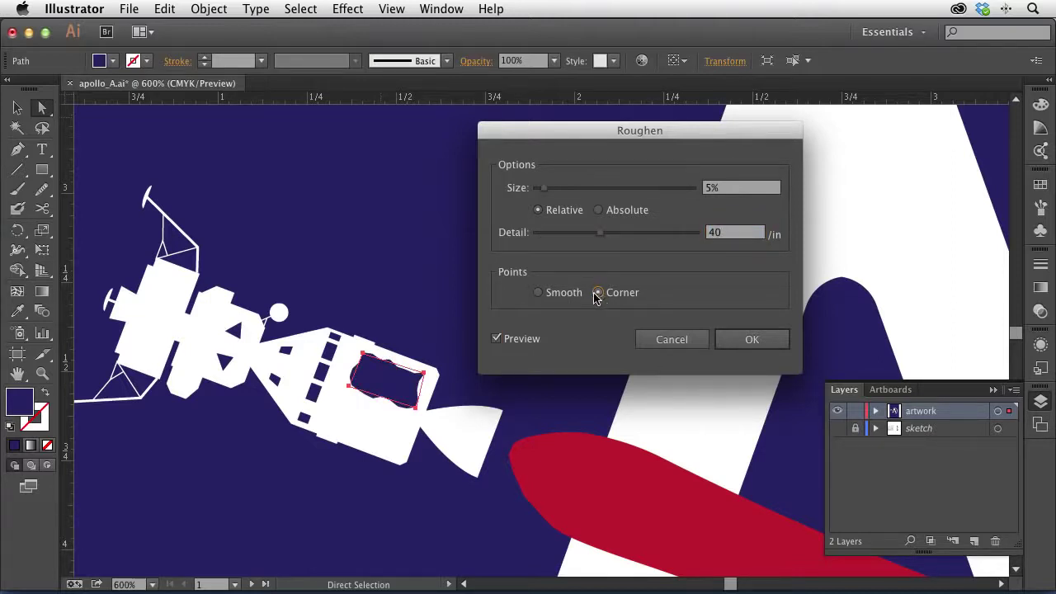
pyautogui.click(730, 188)
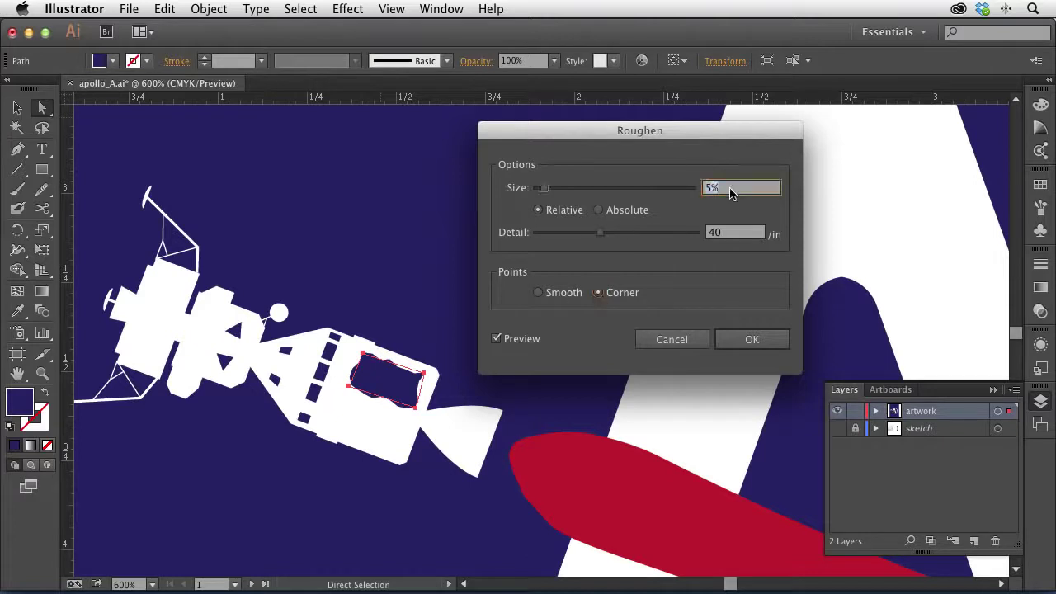
pyautogui.write('3')
pyautogui.press('Tab')
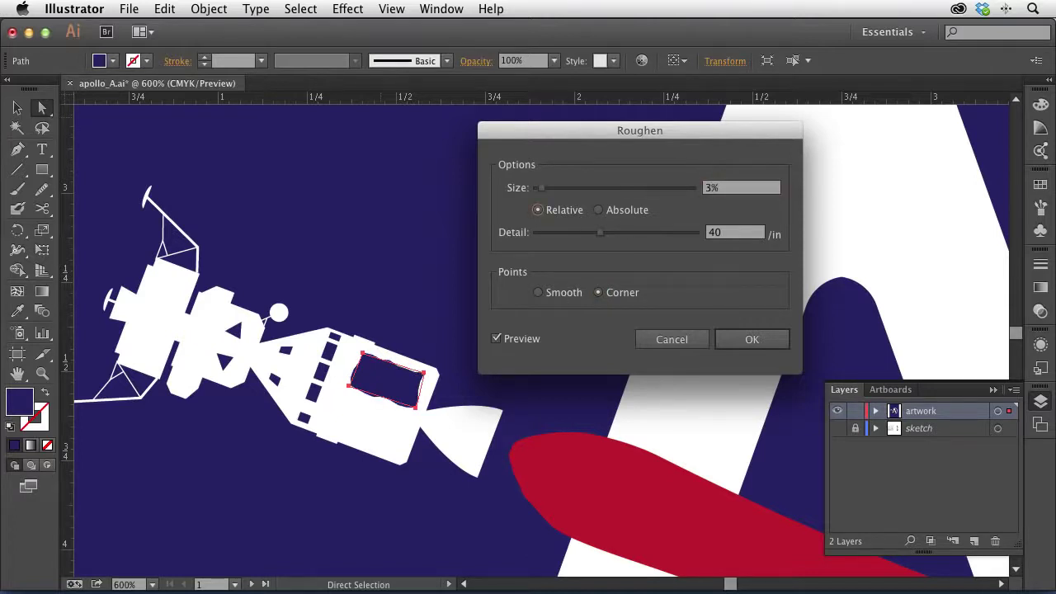
# Step: Apply the Roughen effect to the panel with size 5%, detail 30/in and corner points
pyautogui.click(720, 189)
pyautogui.write('5')
pyautogui.click(734, 234)
pyautogui.write('30')
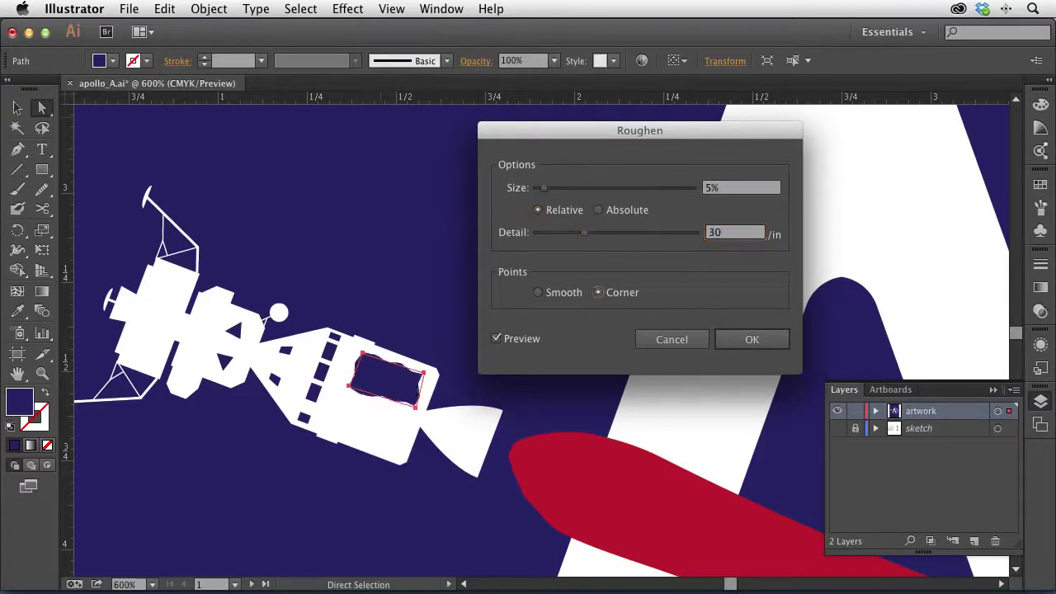
pyautogui.click(755, 337)
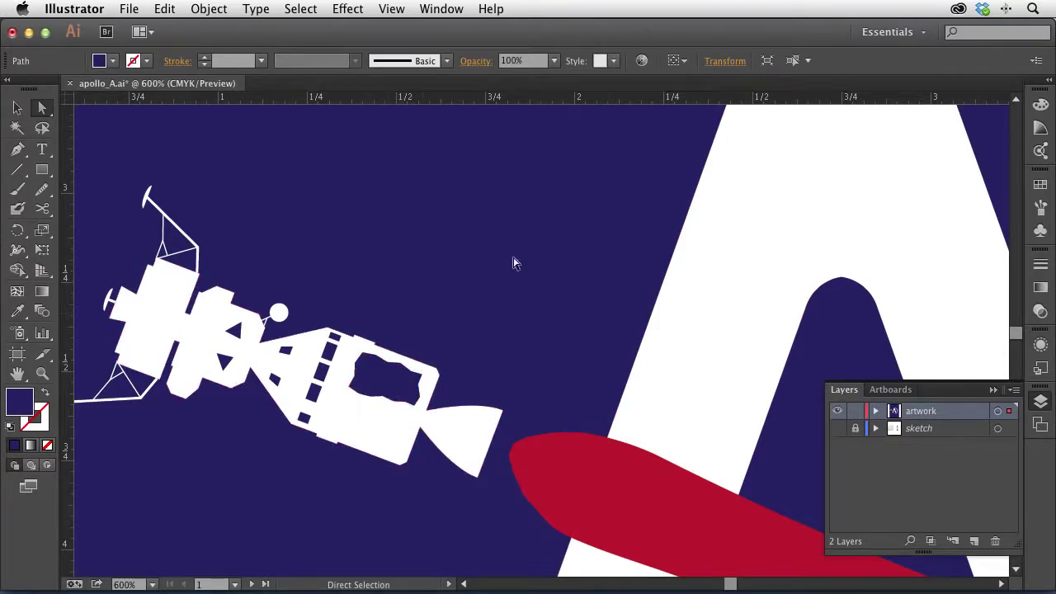
# Step: Draw a closed, irregular cloud-like shape with the Pen tool, running up and away from the spacecraft's jagged hole
pyautogui.click(19, 149)
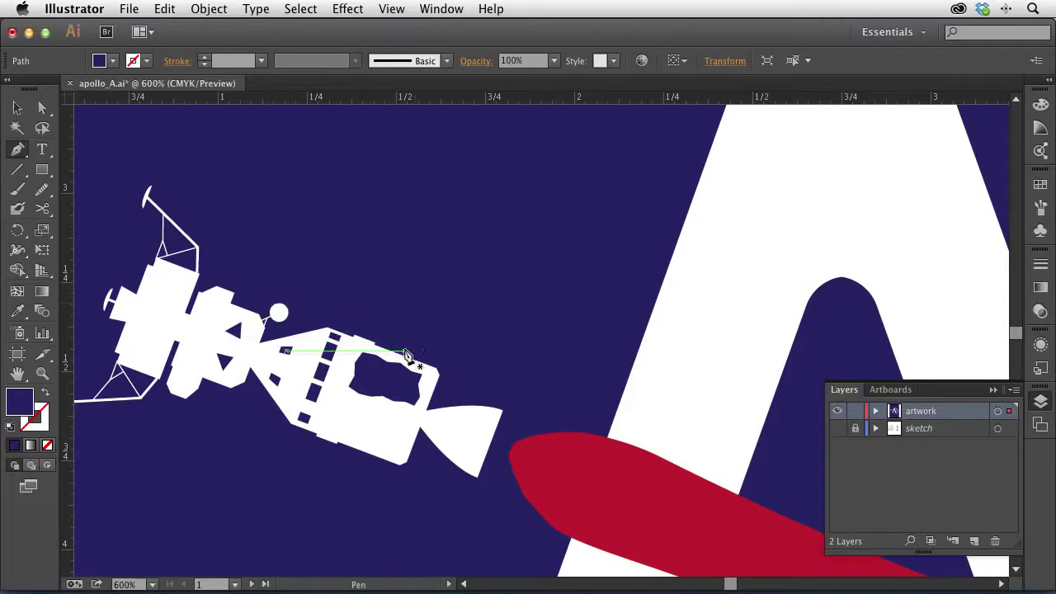
pyautogui.moveTo(404, 347); pyautogui.dragTo(602, 316)
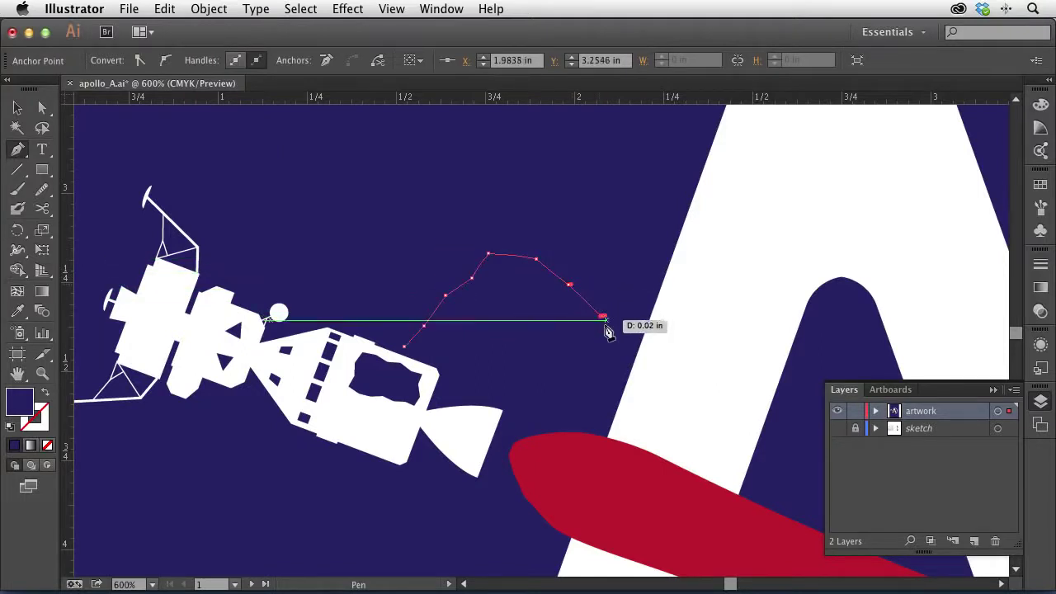
pyautogui.click(582, 338)
pyautogui.moveTo(517, 340); pyautogui.dragTo(405, 353)
pyautogui.click(404, 350)
pyautogui.press('v')
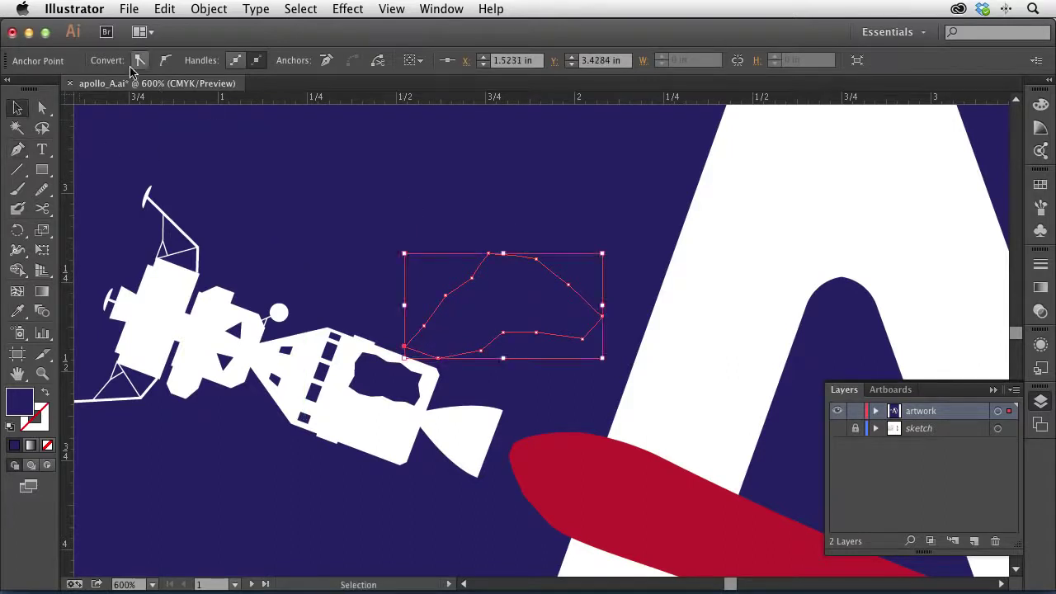
# Step: Fill the irregular cloud shape with white
pyautogui.click(477, 272)
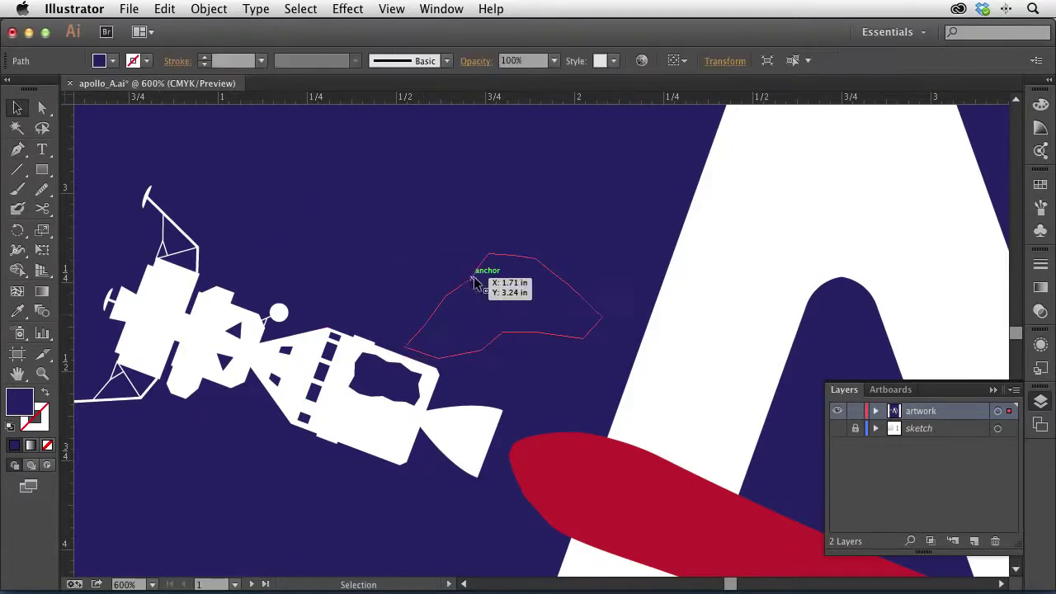
pyautogui.click(100, 61)
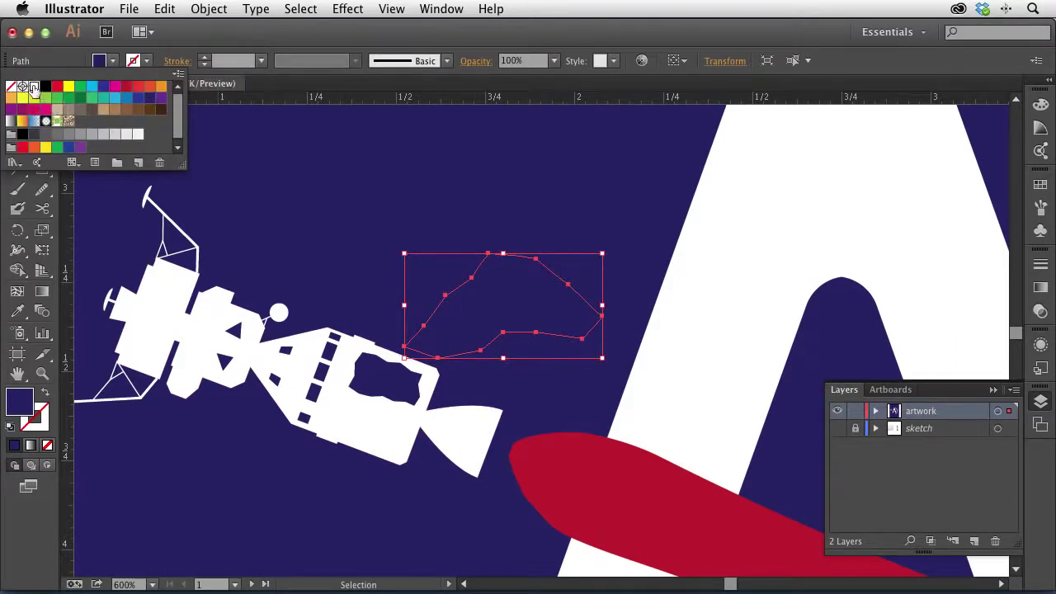
pyautogui.click(25, 87)
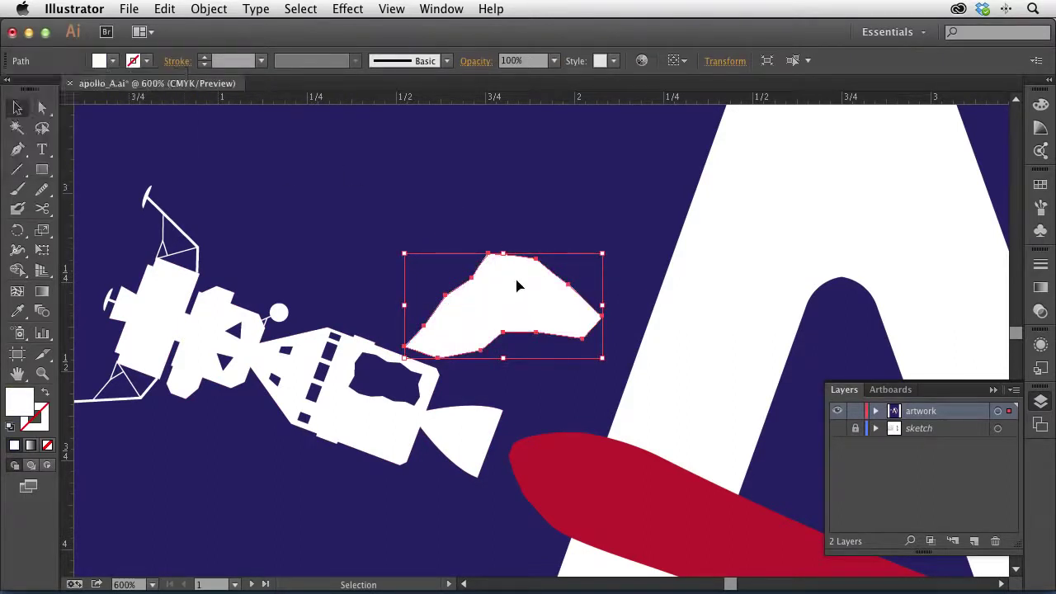
# Step: Try 30% opacity on the white cloud shape, and settle on 20%
pyautogui.click(535, 60)
pyautogui.write('30')
pyautogui.press('Return')
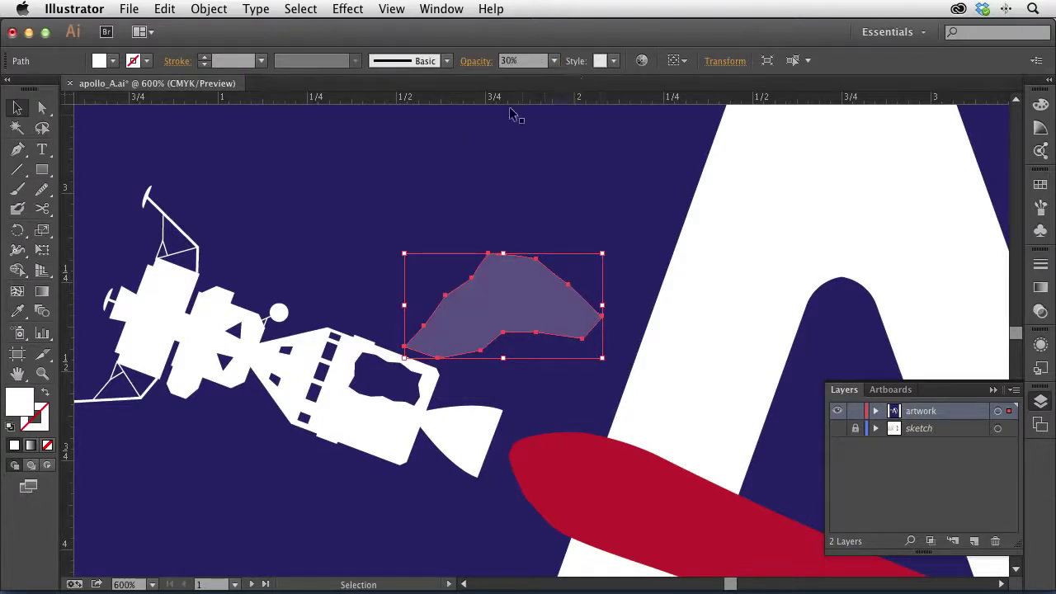
pyautogui.click(537, 61)
pyautogui.write('20')
pyautogui.press('Return')
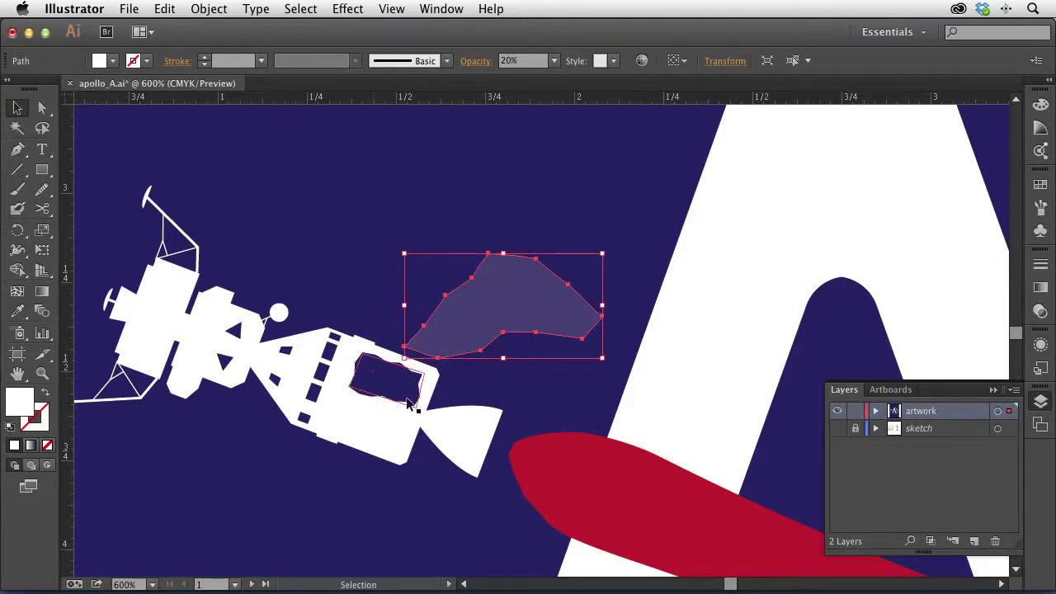
# Step: Apply a Roughen effect to the translucent cloud with size 5%, detail 5/in and smooth points
pyautogui.click(348, 8)
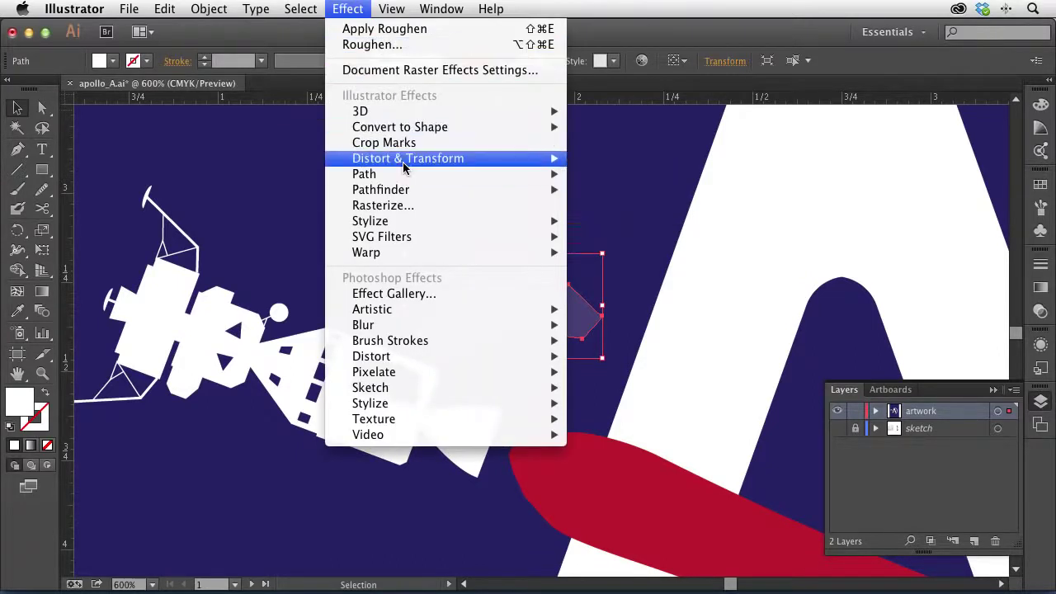
pyautogui.moveTo(404, 168)
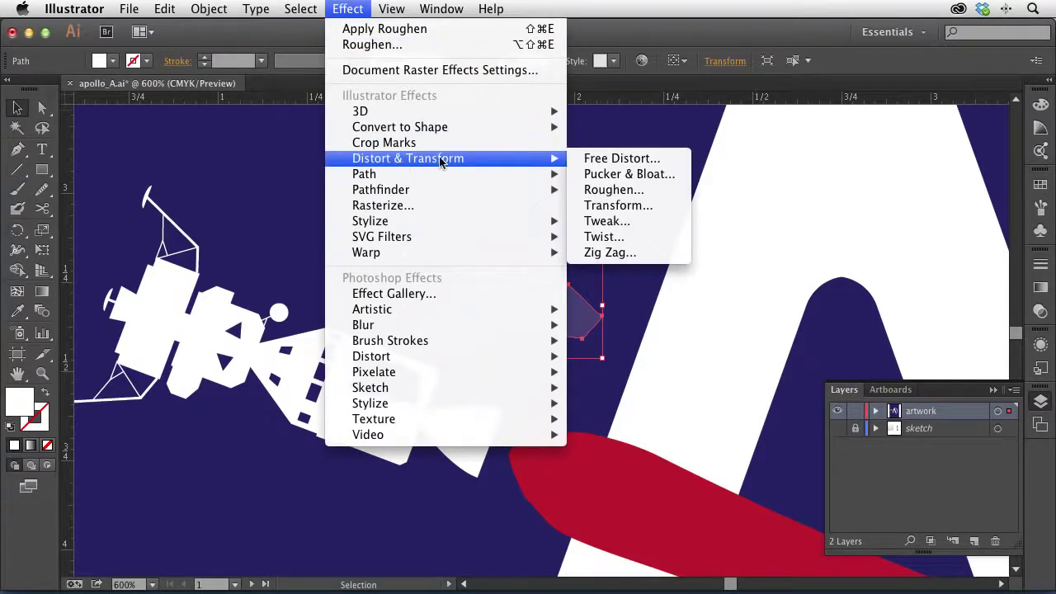
pyautogui.click(620, 190)
pyautogui.moveTo(576, 143); pyautogui.dragTo(725, 125)
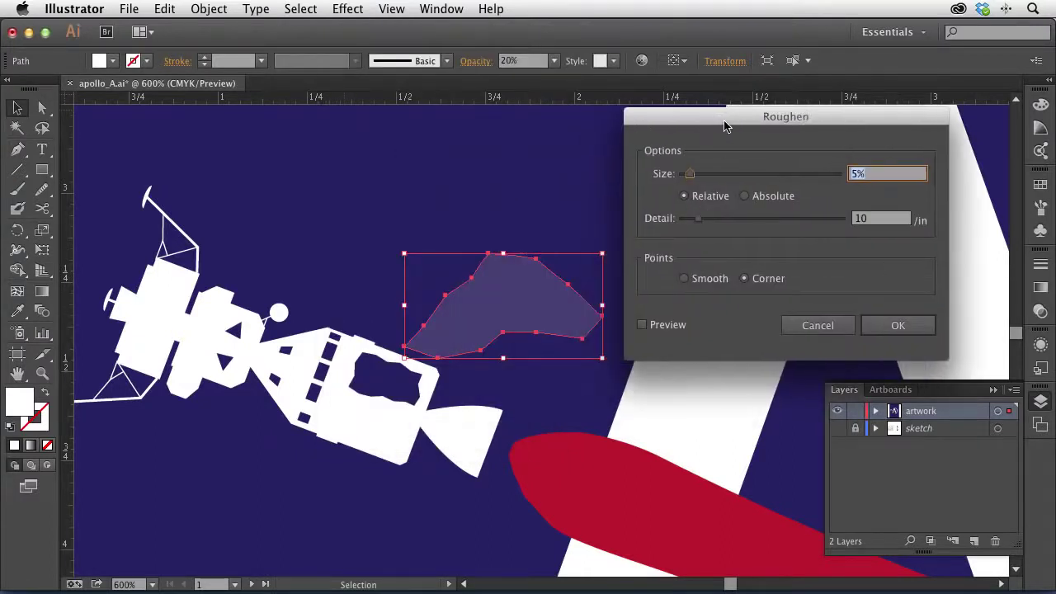
pyautogui.click(680, 327)
pyautogui.click(703, 279)
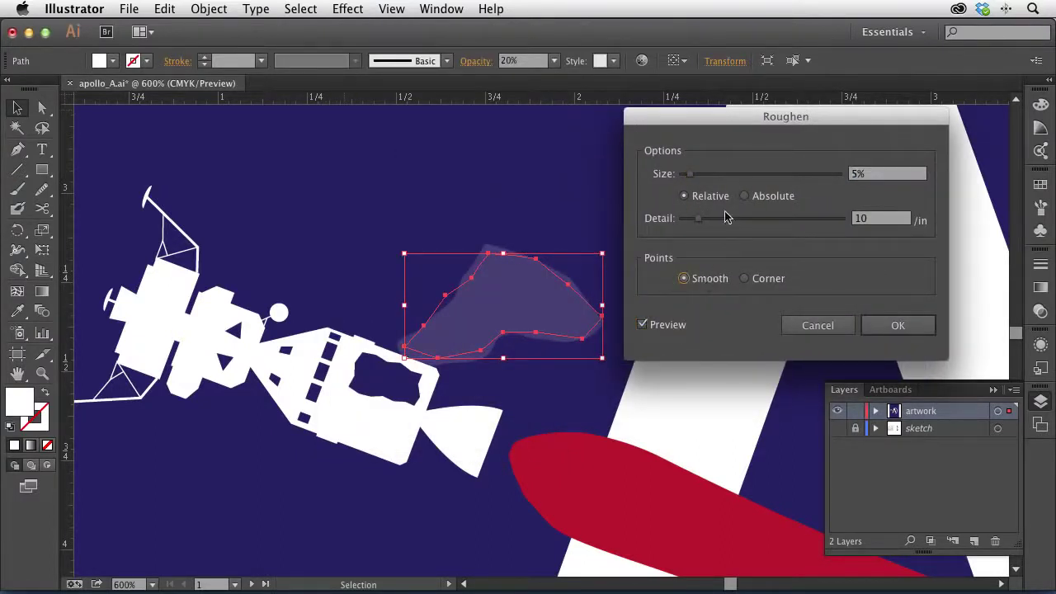
pyautogui.moveTo(683, 178); pyautogui.dragTo(689, 179)
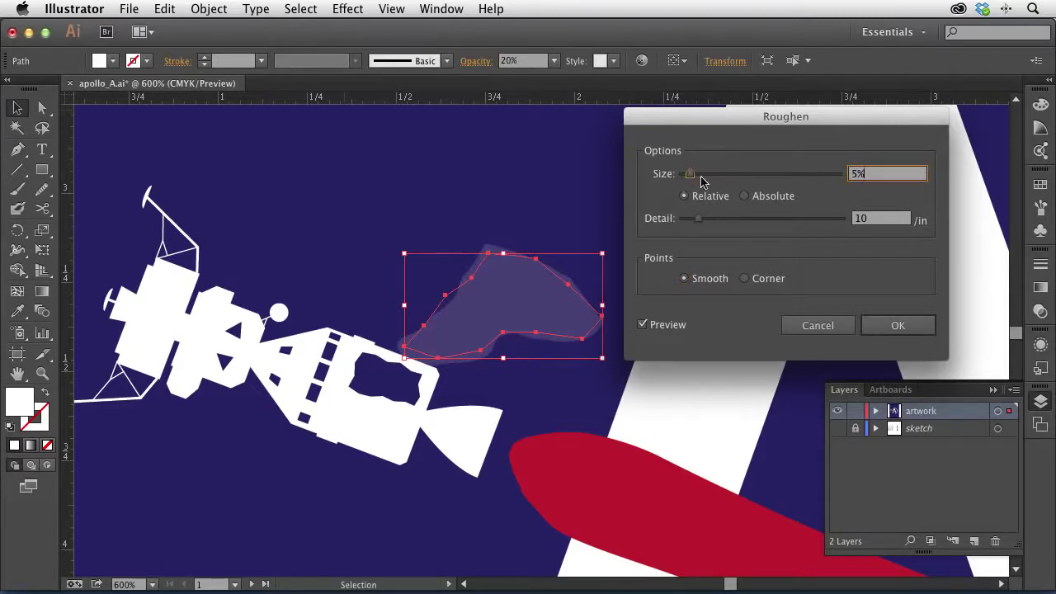
pyautogui.click(877, 220)
pyautogui.write('5')
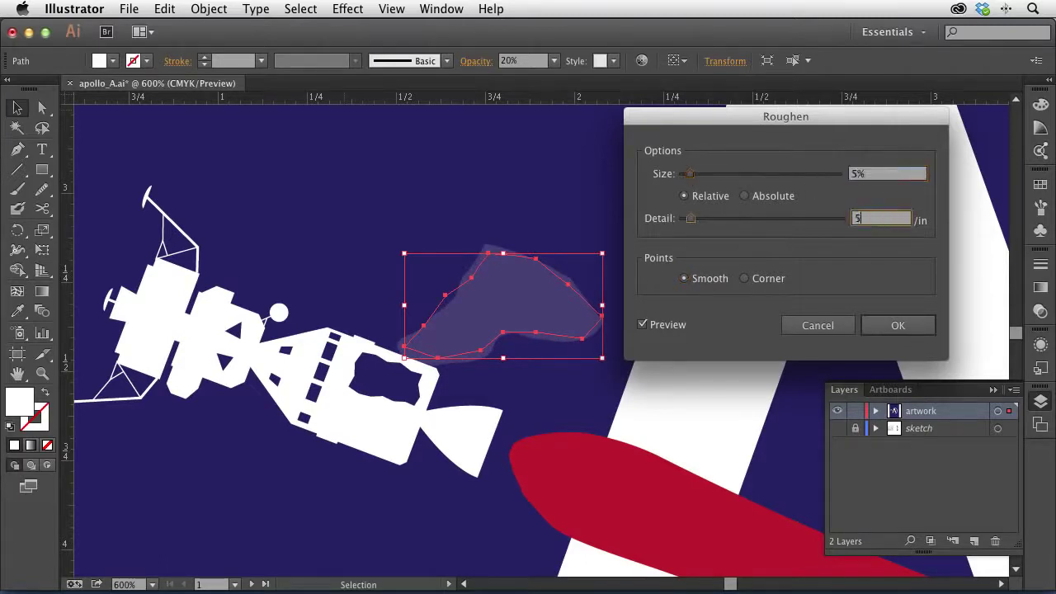
pyautogui.click(916, 326)
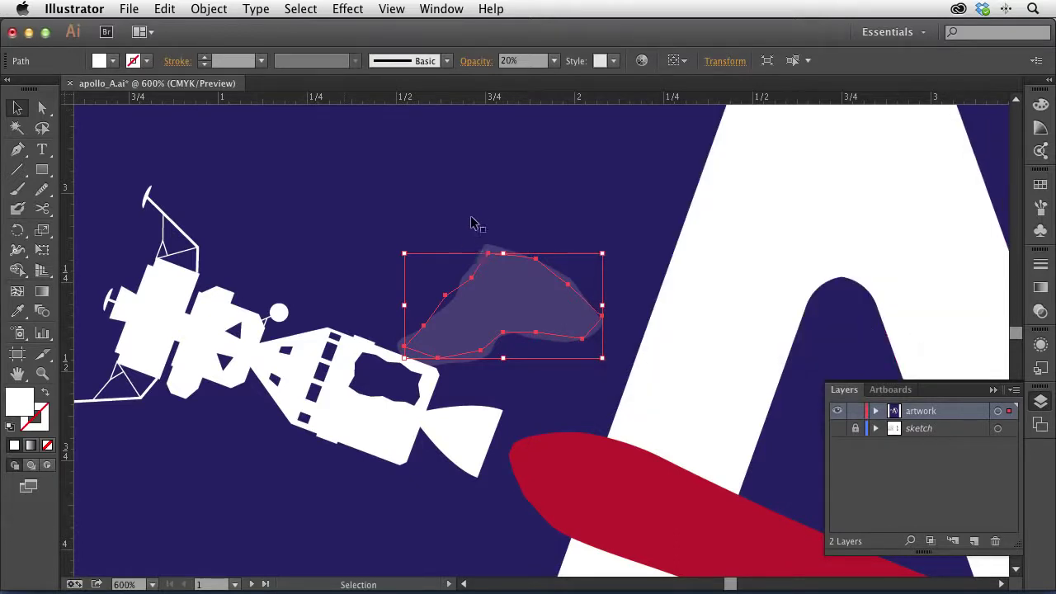
# Step: Move the translucent cloud slightly upward, away from the spacecraft
pyautogui.click(467, 232)
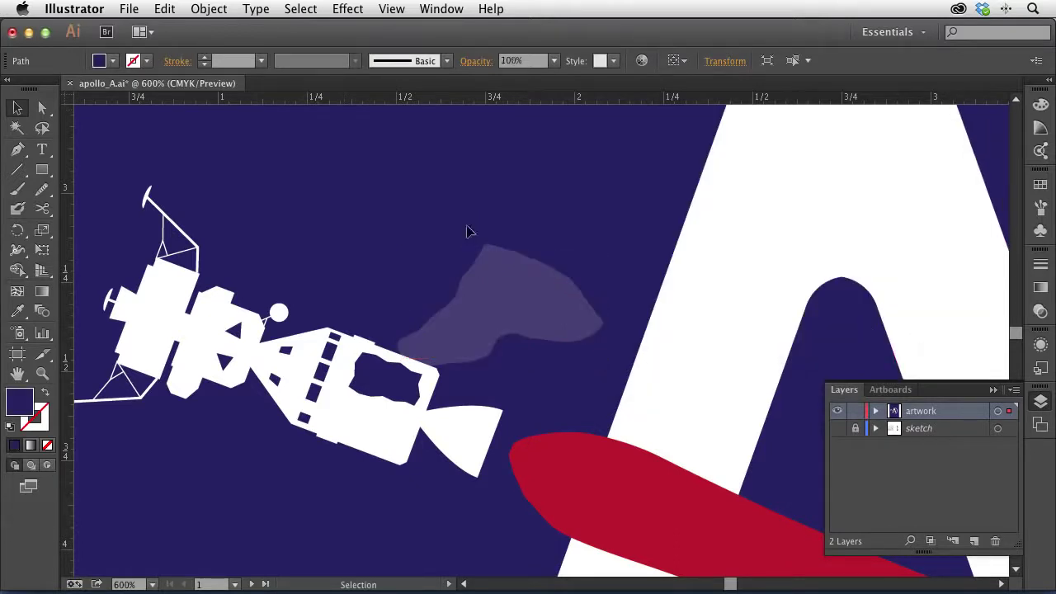
pyautogui.click(520, 302)
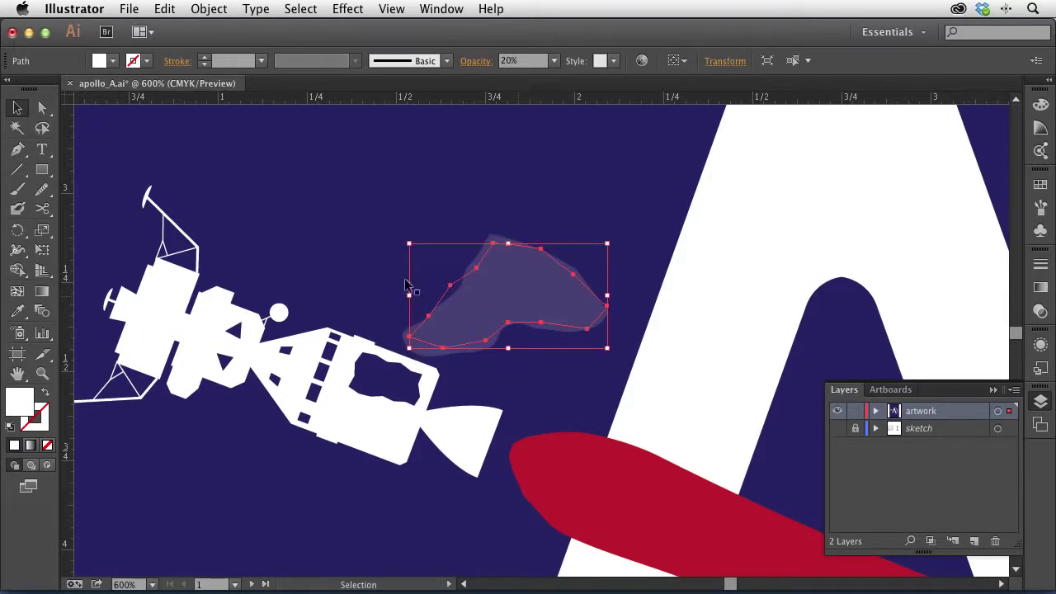
pyautogui.click(373, 277)
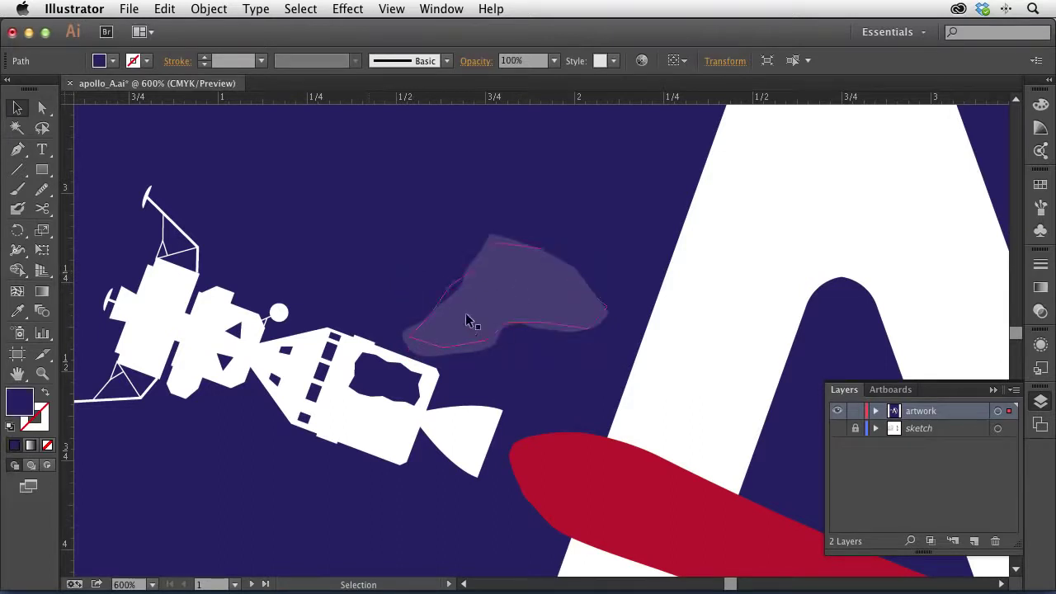
# Step: Draw a small square above the spacecraft beside the cloud and fill it with white
pyautogui.moveTo(42, 169); pyautogui.dragTo(108, 171)
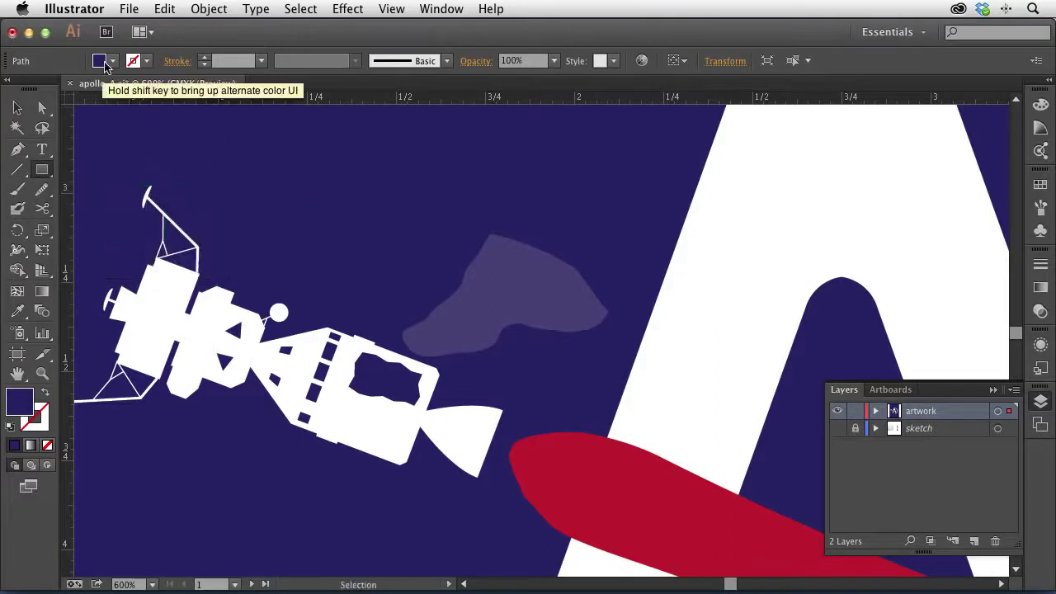
pyautogui.moveTo(395, 220); pyautogui.dragTo(410, 236)
pyautogui.click(98, 62)
pyautogui.click(98, 63)
pyautogui.click(99, 62)
pyautogui.click(34, 86)
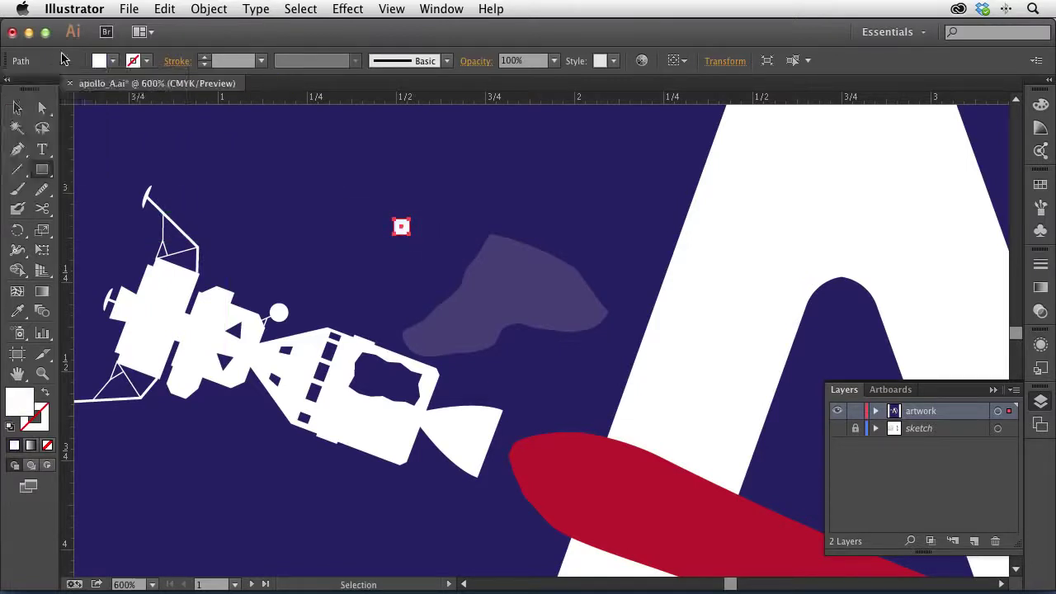
# Step: Rotate the small white square above the spacecraft 45° into a diamond
pyautogui.click(18, 107)
pyautogui.press('r')
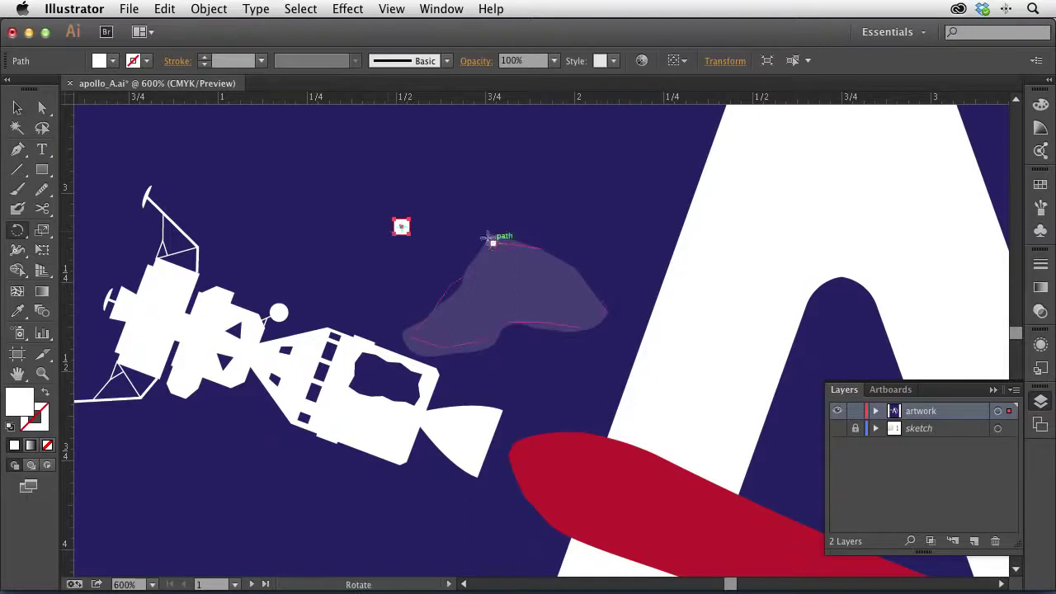
pyautogui.moveTo(445, 220); pyautogui.dragTo(432, 275)
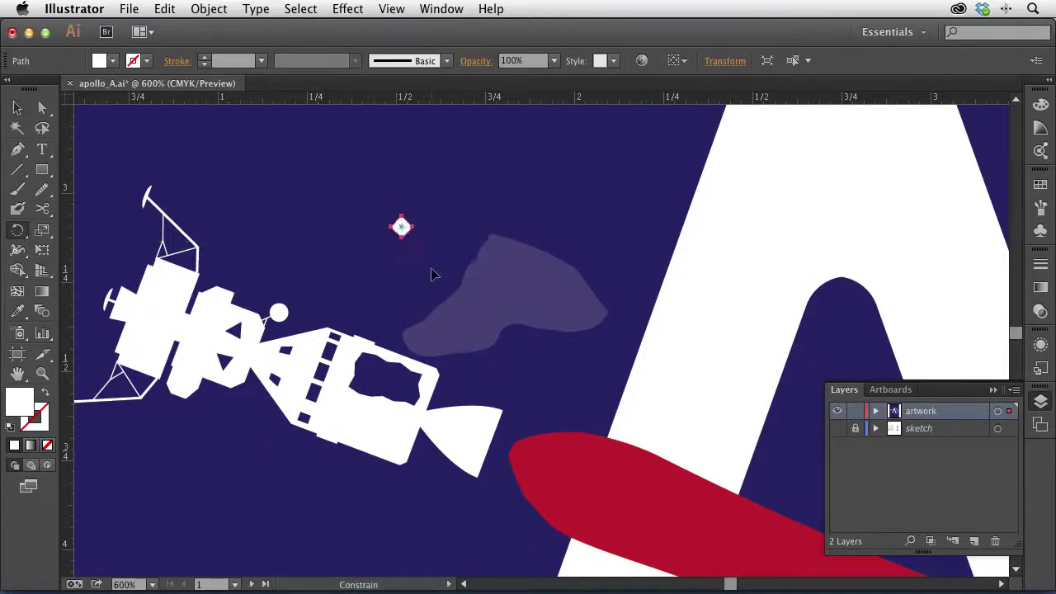
# Step: Move the diamond onto the translucent cloud and scatter copies for 14 in total, packed more densely near the spacecraft
pyautogui.press('v')
pyautogui.moveTo(402, 227); pyautogui.dragTo(474, 288)
pyautogui.moveTo(474, 289); pyautogui.dragTo(493, 248)
pyautogui.moveTo(493, 248); pyautogui.dragTo(506, 312)
pyautogui.moveTo(470, 368); pyautogui.dragTo(421, 338)
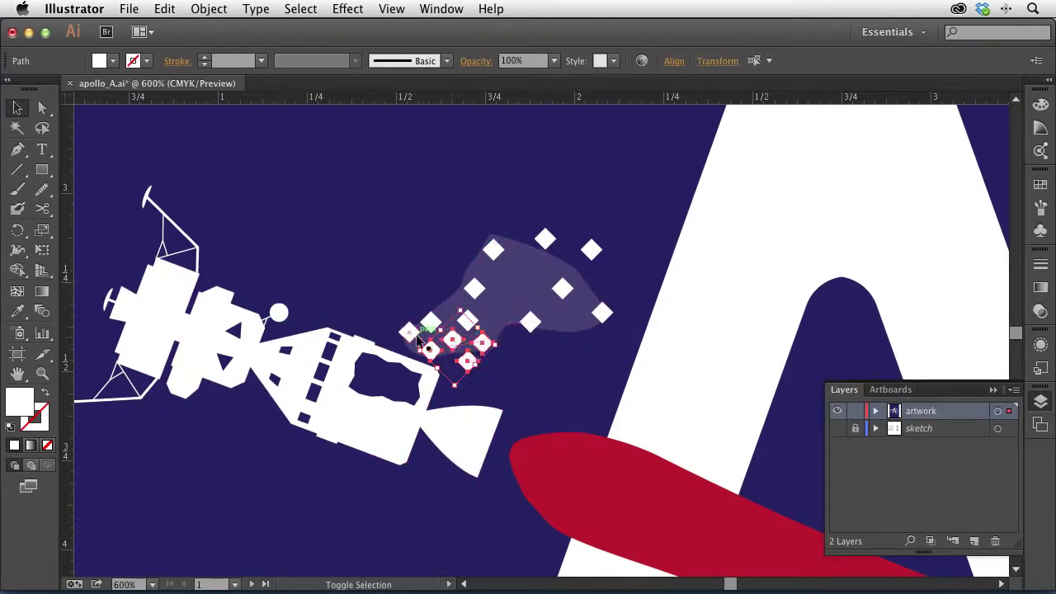
# Step: Select all the white diamonds without the cloud and open Transform Each for them, keeping the artwork in view
pyautogui.moveTo(401, 207); pyautogui.dragTo(397, 244)
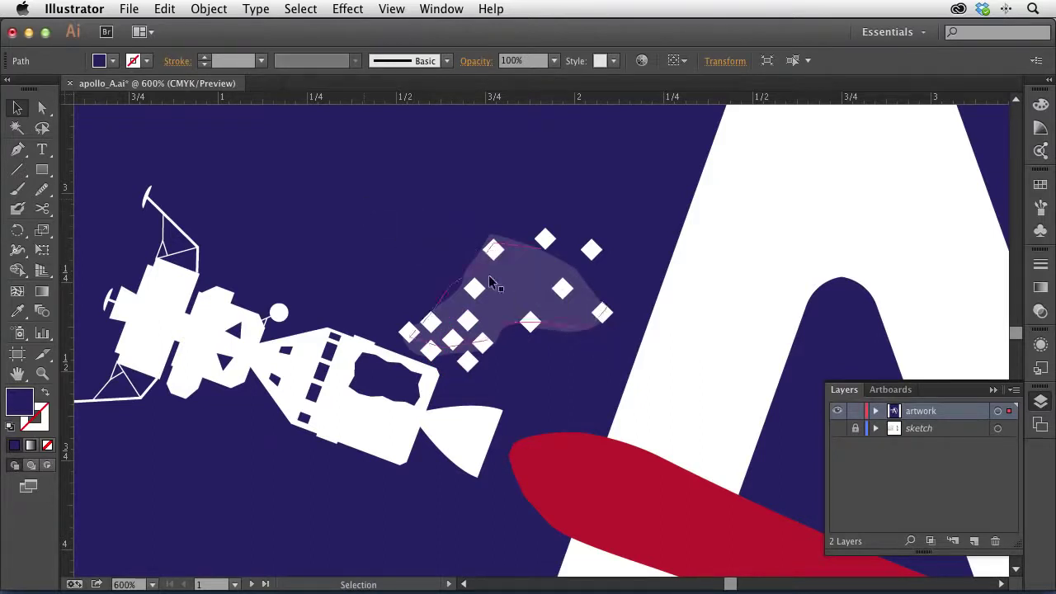
pyautogui.click(421, 239)
pyautogui.moveTo(403, 179); pyautogui.dragTo(611, 354)
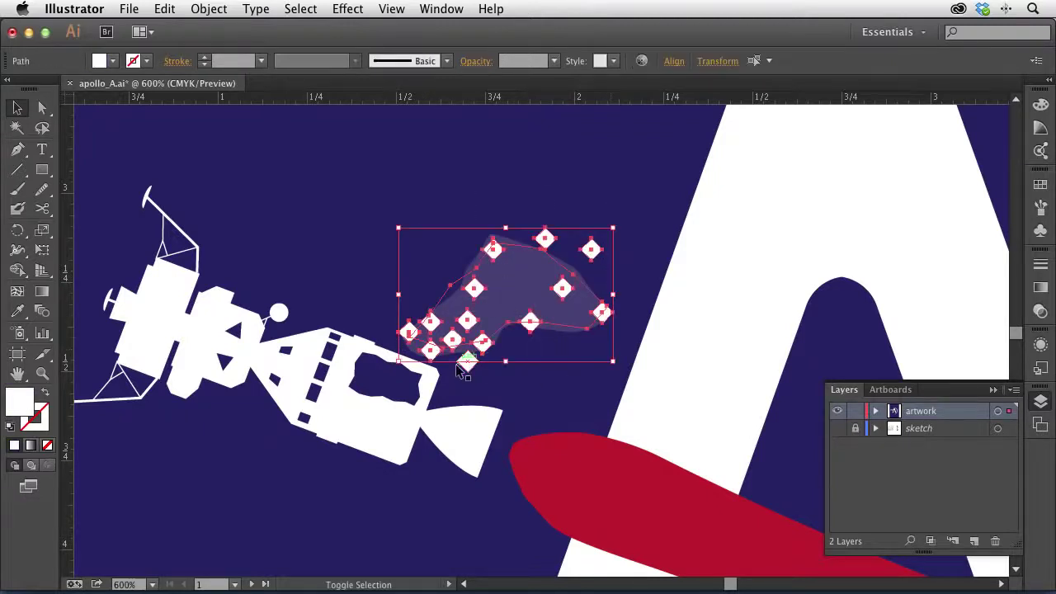
pyautogui.keyDown('shift'); pyautogui.click(467, 361); pyautogui.keyUp('shift')
pyautogui.keyDown('shift'); pyautogui.click(514, 278); pyautogui.keyUp('shift')
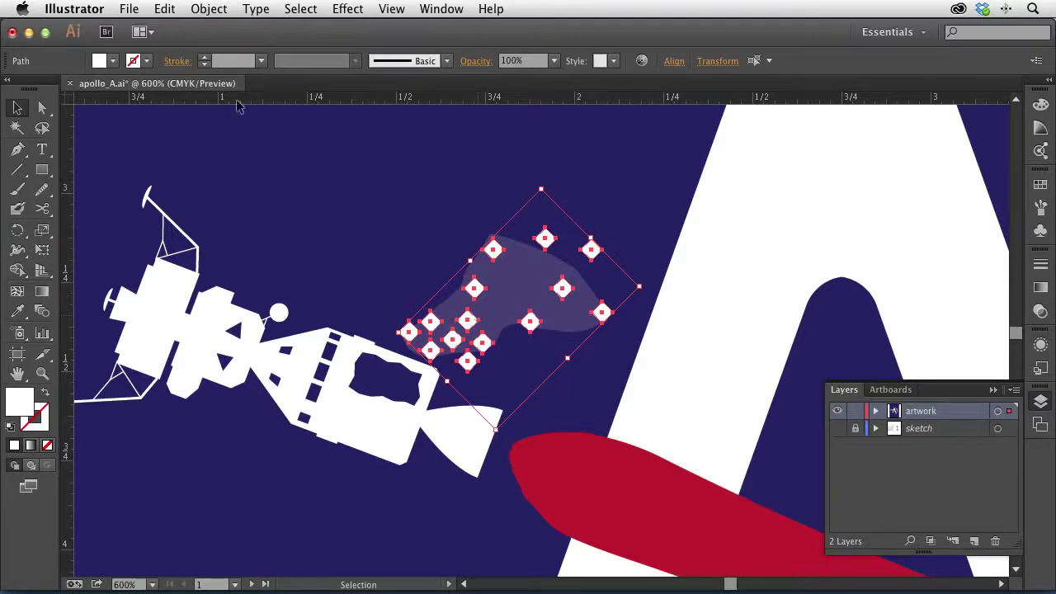
pyautogui.click(212, 8)
pyautogui.moveTo(231, 29)
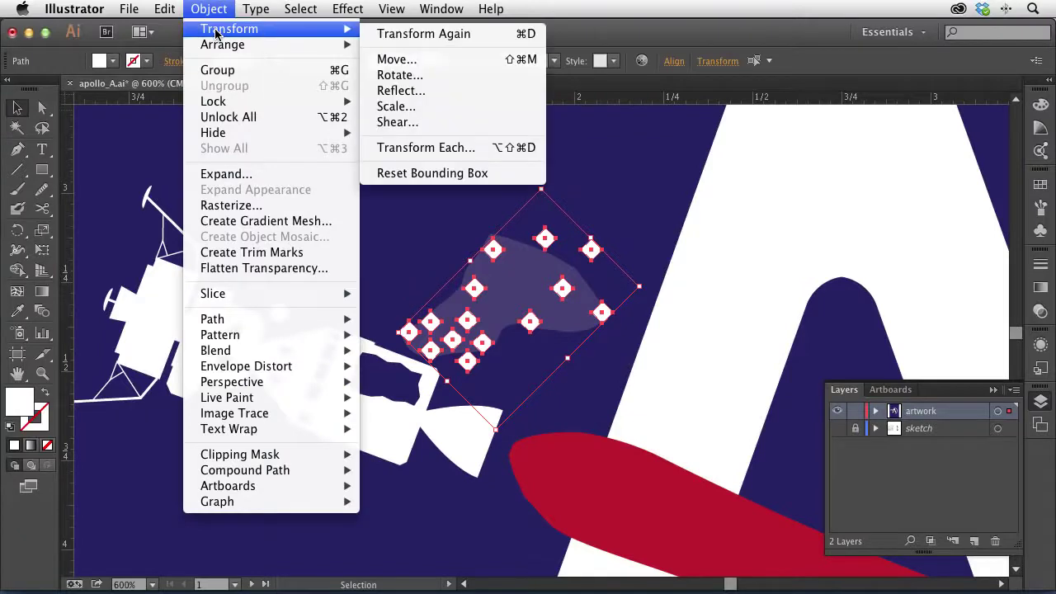
pyautogui.click(422, 150)
pyautogui.moveTo(522, 67); pyautogui.dragTo(203, 43)
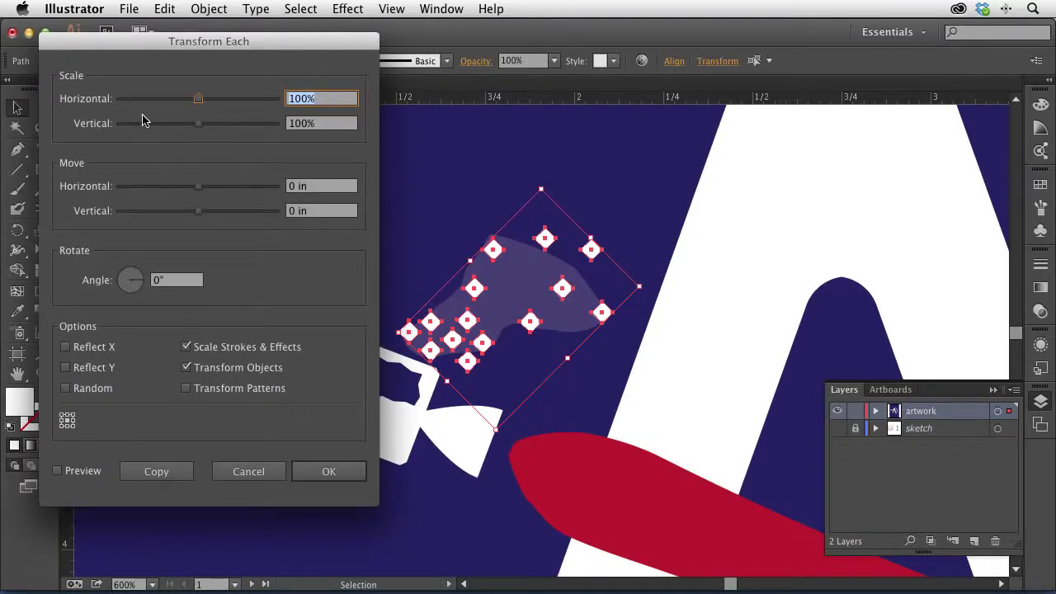
# Step: Scale the diamonds to 20% horizontally and vertically in Transform Each, with Preview and Random enabled
pyautogui.write('20')
pyautogui.press('Tab')
pyautogui.write('20')
pyautogui.press('Tab')
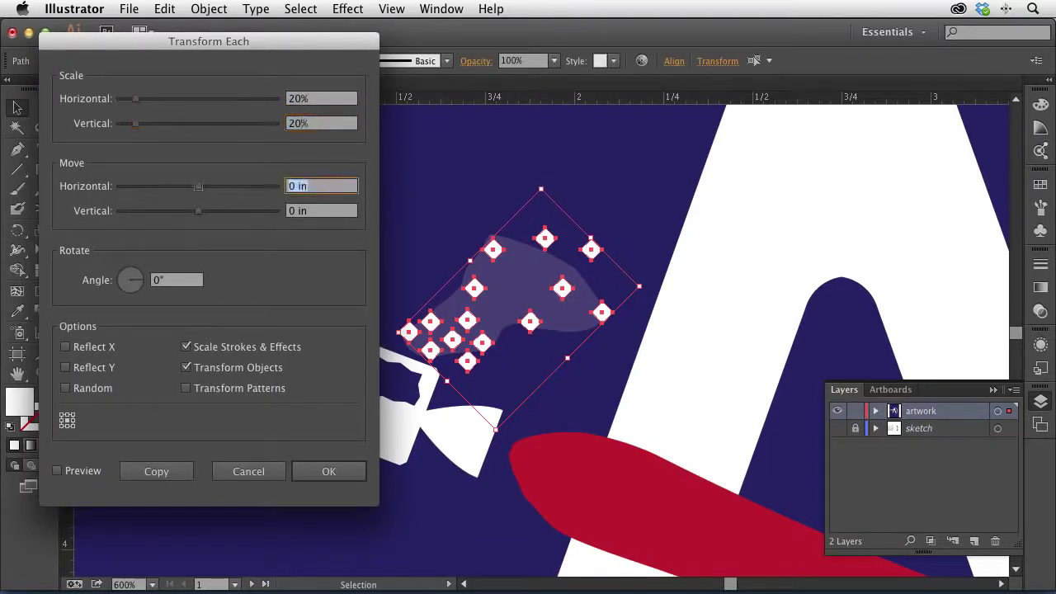
pyautogui.click(86, 473)
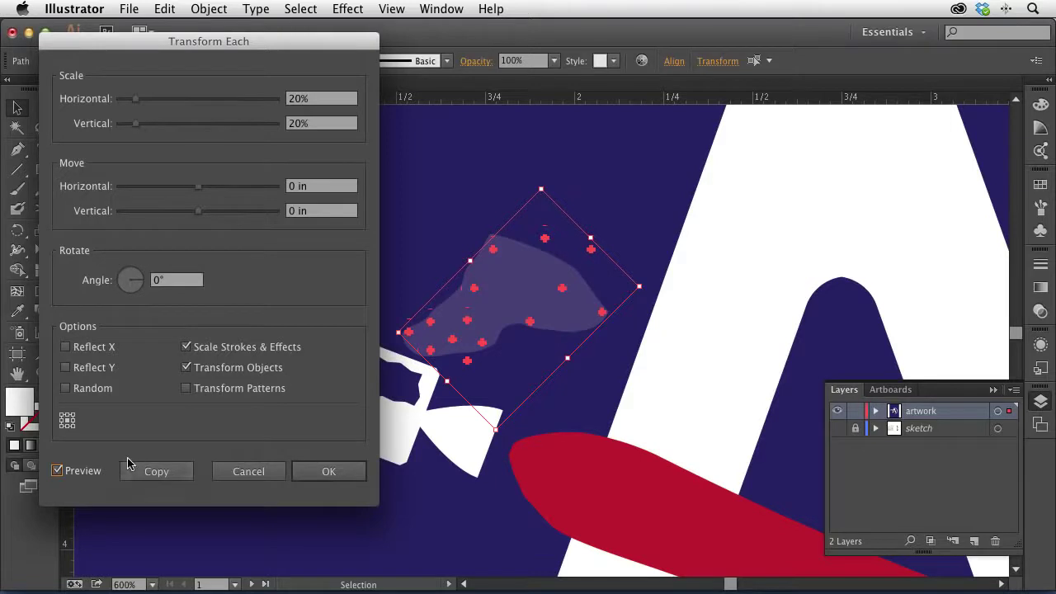
pyautogui.click(101, 389)
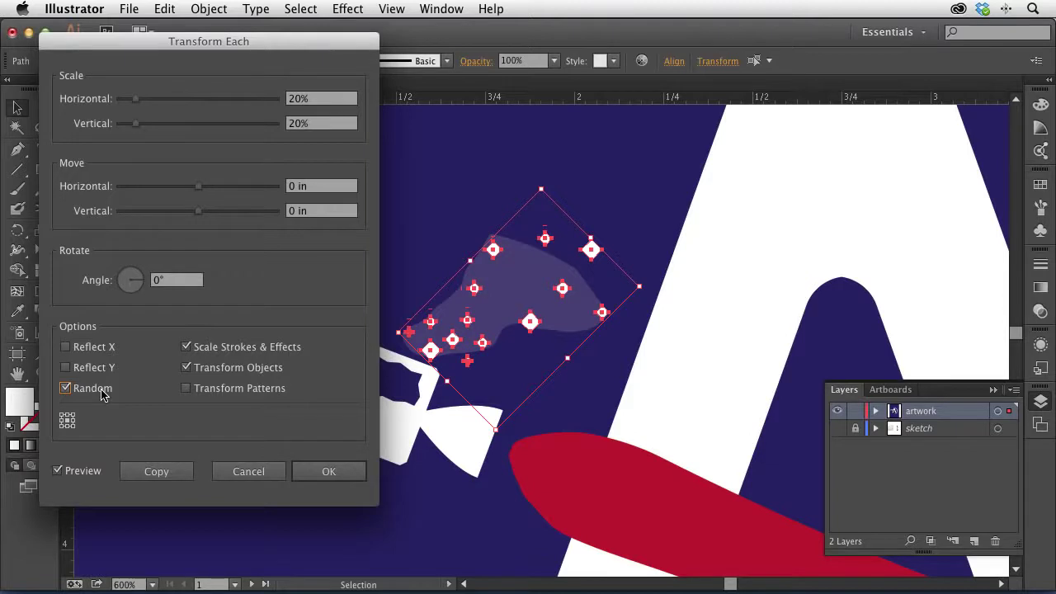
# Step: Set the random rotation angle of the diamonds to 30°
pyautogui.click(175, 283)
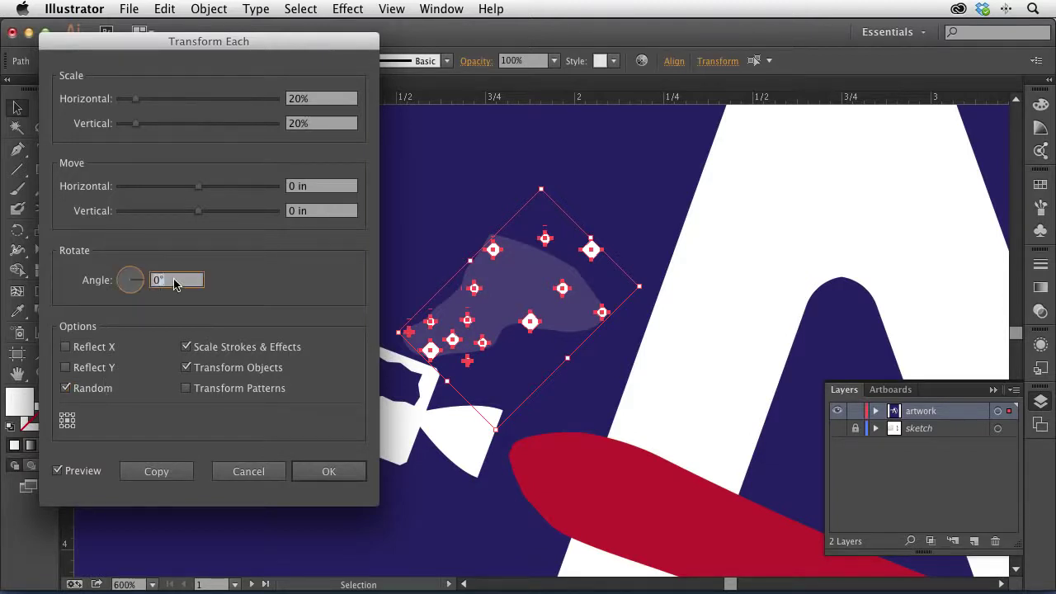
pyautogui.write('30')
pyautogui.press('Tab')
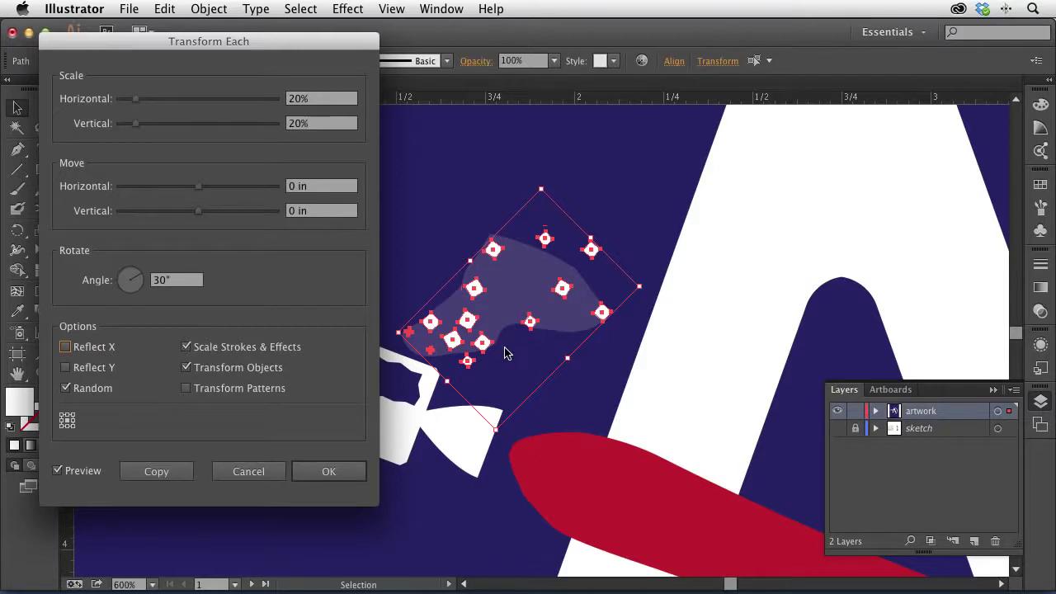
# Step: Lower the horizontal and vertical scale to 10%, apply the transformation to the diamonds and deselect them
pyautogui.click(339, 97)
pyautogui.write('10')
pyautogui.press('Tab')
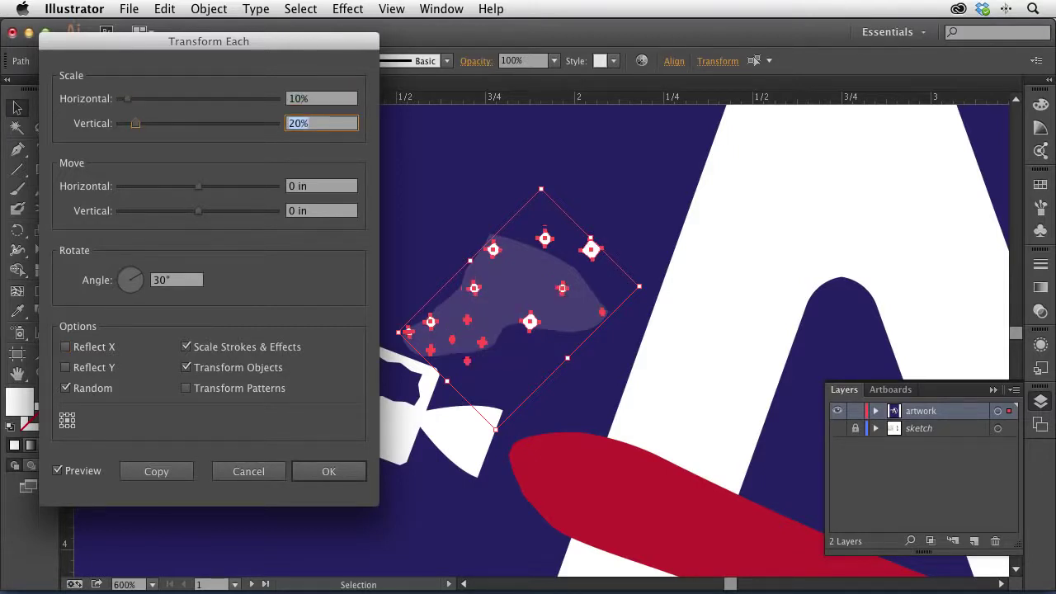
pyautogui.write('10')
pyautogui.press('Tab')
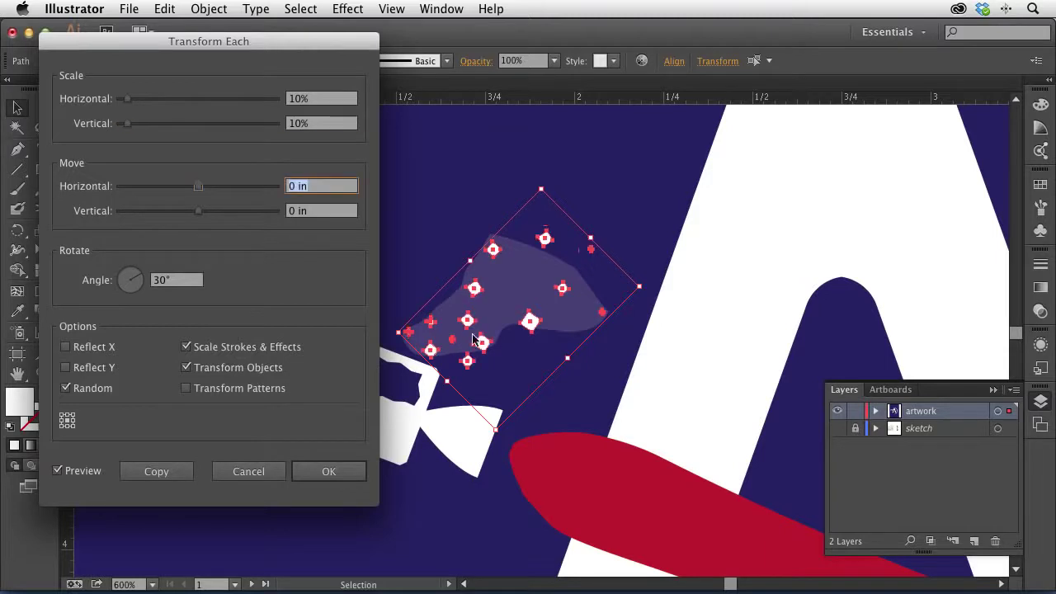
pyautogui.click(347, 468)
pyautogui.click(365, 202)
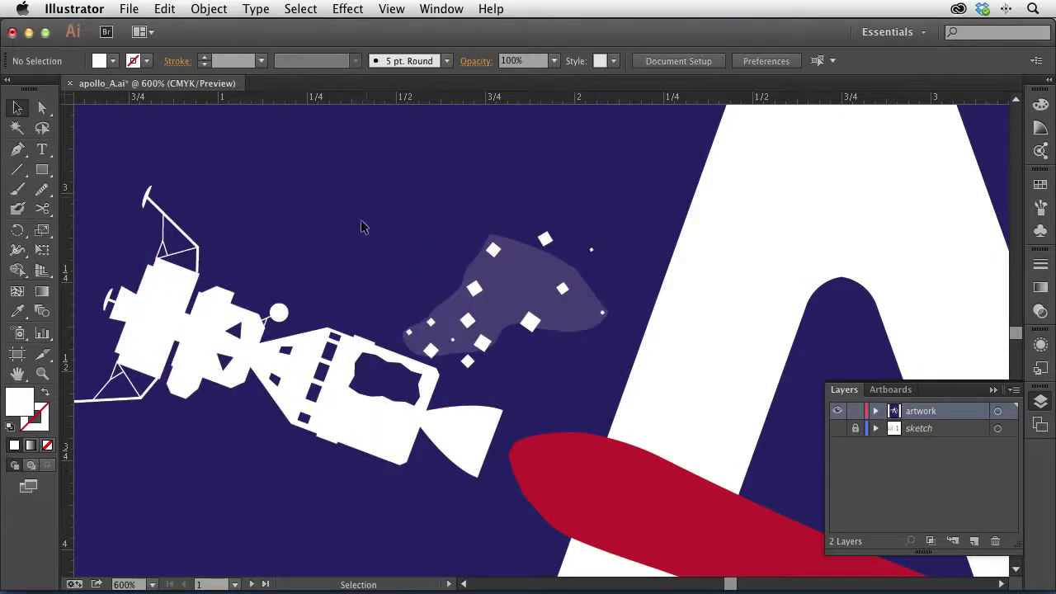
# Step: Add the text APOLLO 13 above the logo on the blue artboard and fill it with white
pyautogui.press('super+1')
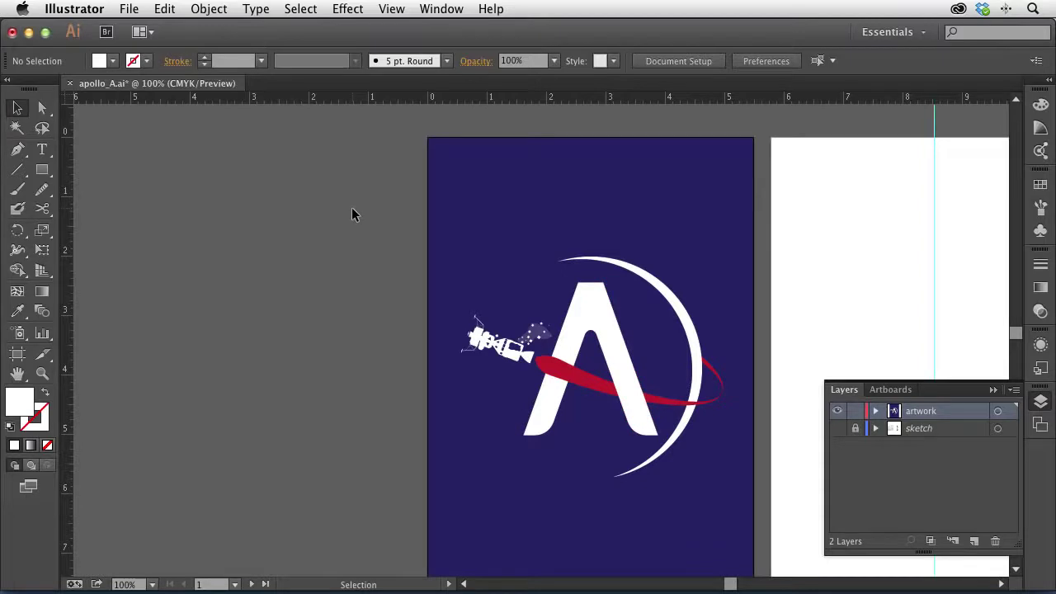
pyautogui.click(42, 150)
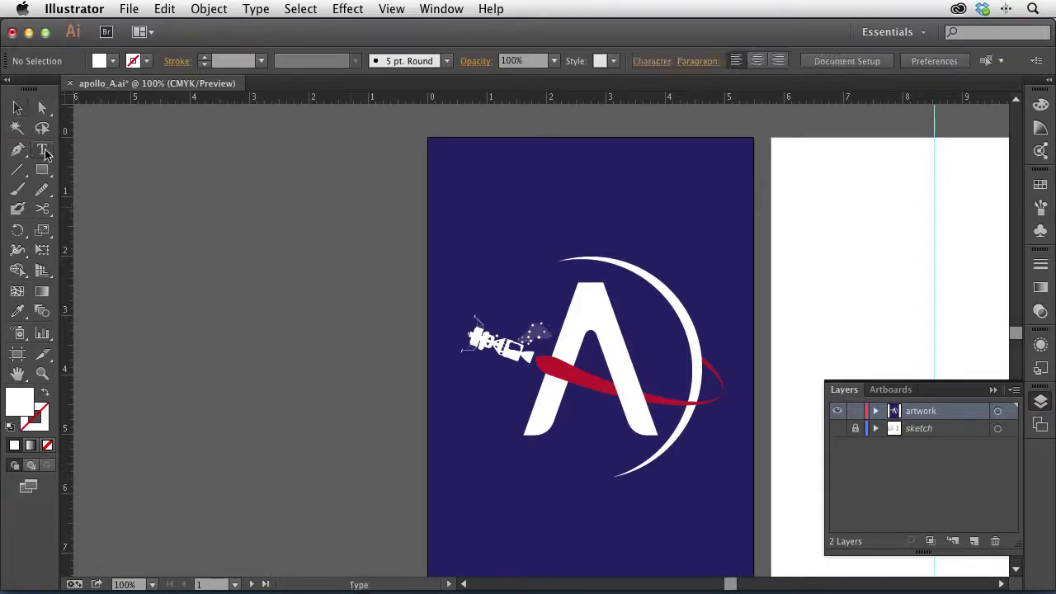
pyautogui.click(507, 179)
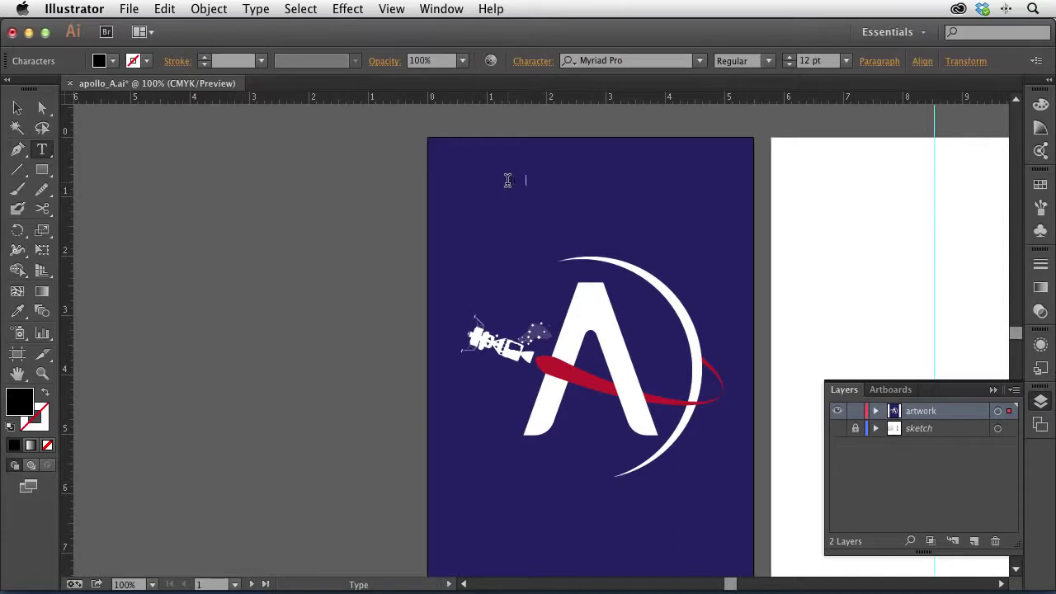
pyautogui.click(18, 107)
pyautogui.click(100, 61)
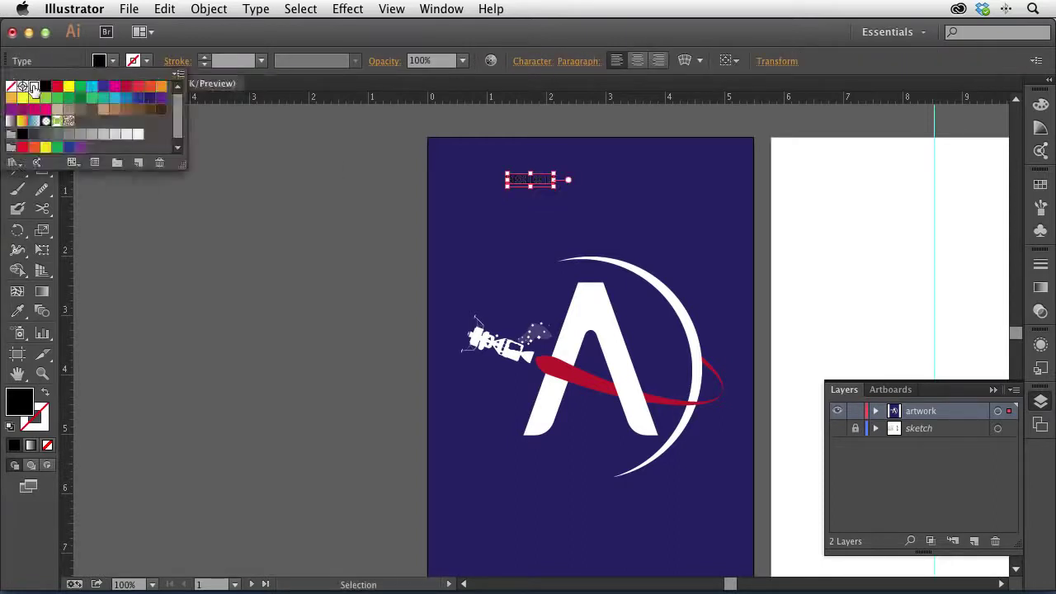
pyautogui.click(34, 85)
pyautogui.click(402, 207)
# Step: Center the APOLLO 13 text horizontally on the artboard with centered paragraph alignment, and move it slightly closer to the logo
pyautogui.moveTo(517, 181); pyautogui.dragTo(495, 181)
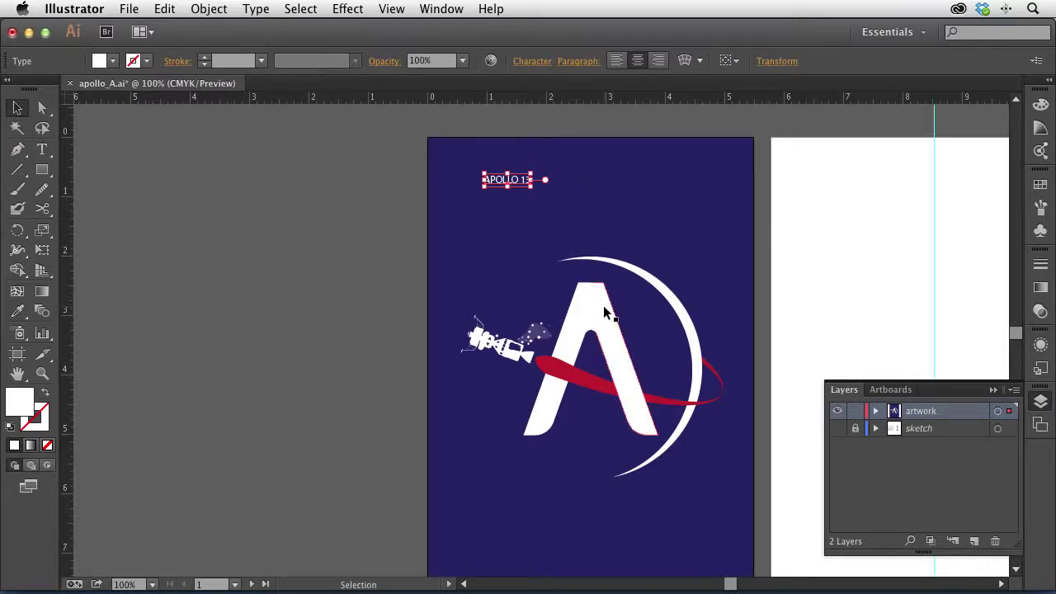
pyautogui.click(737, 62)
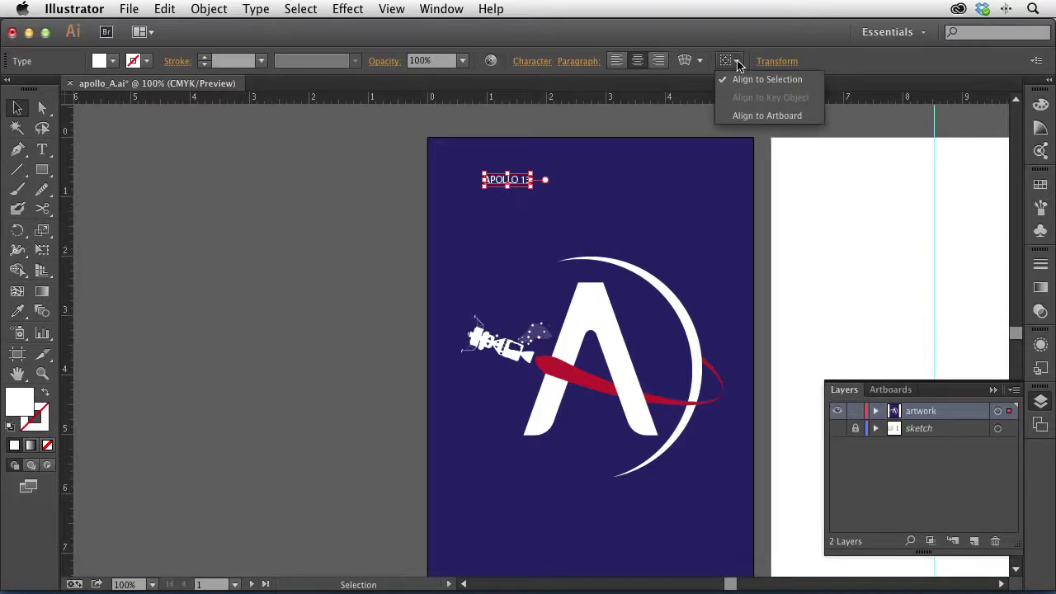
pyautogui.click(750, 116)
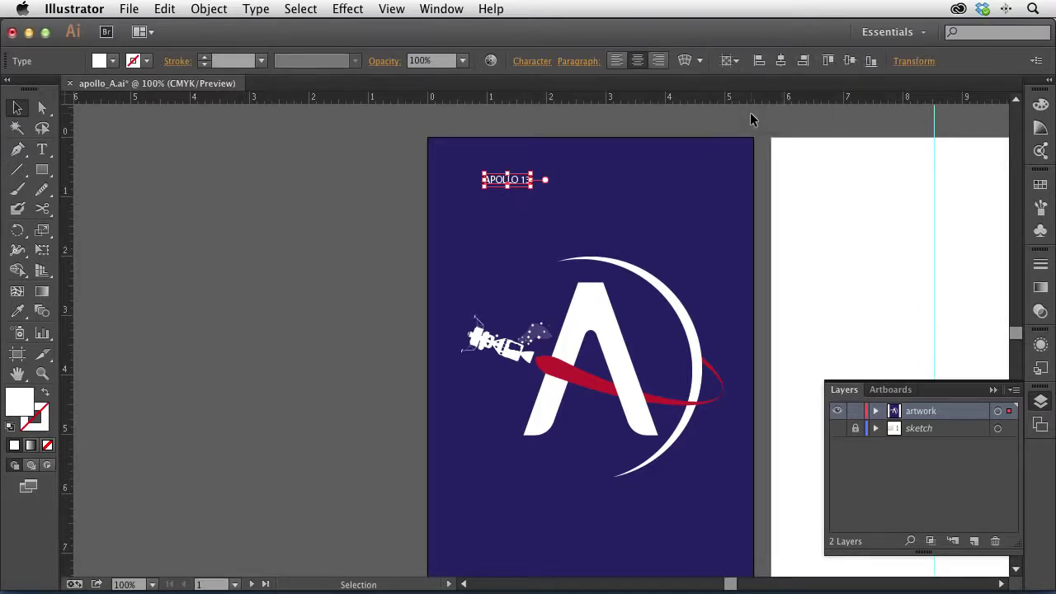
pyautogui.click(780, 63)
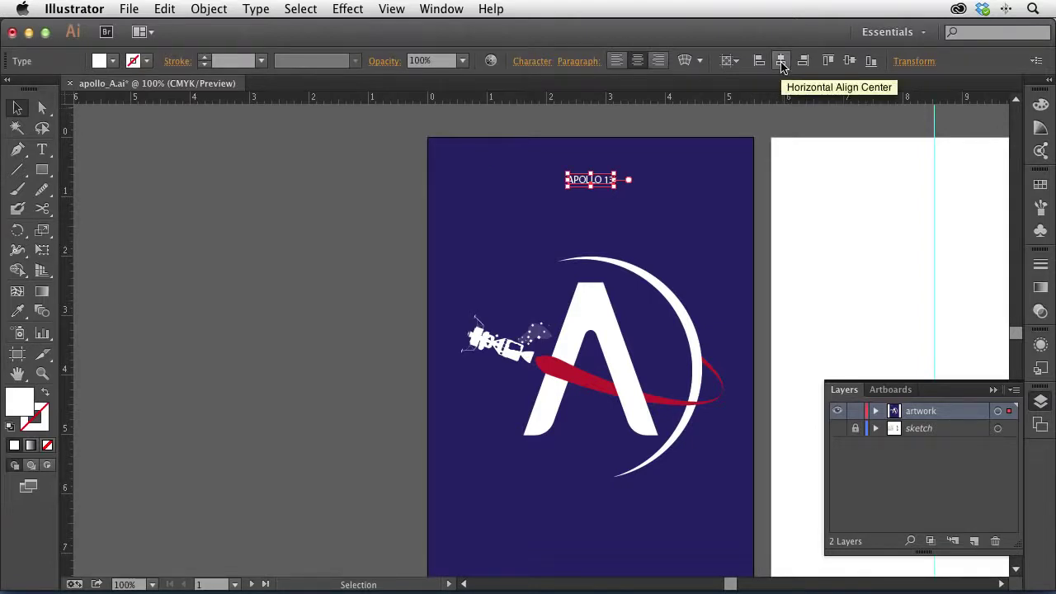
pyautogui.moveTo(600, 182); pyautogui.dragTo(600, 212)
# Step: Duplicate the APOLLO 13 text straight down below the logo and change the copy to JIM LOVELL
pyautogui.scroll(-5, 652, 264)
pyautogui.moveTo(583, 134); pyautogui.dragTo(586, 459)
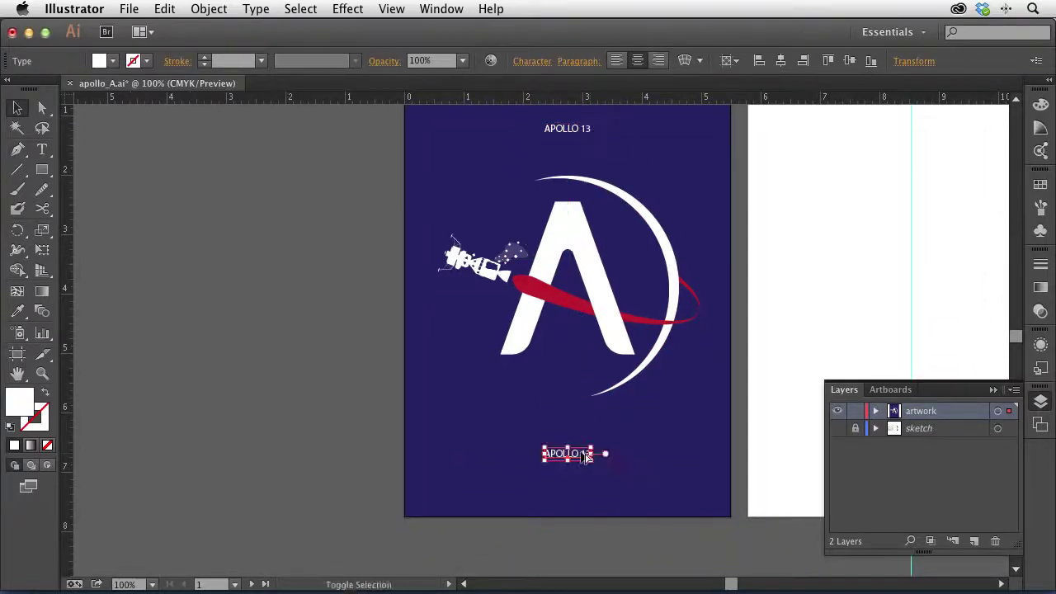
pyautogui.doubleClick(580, 453)
pyautogui.press('super+a')
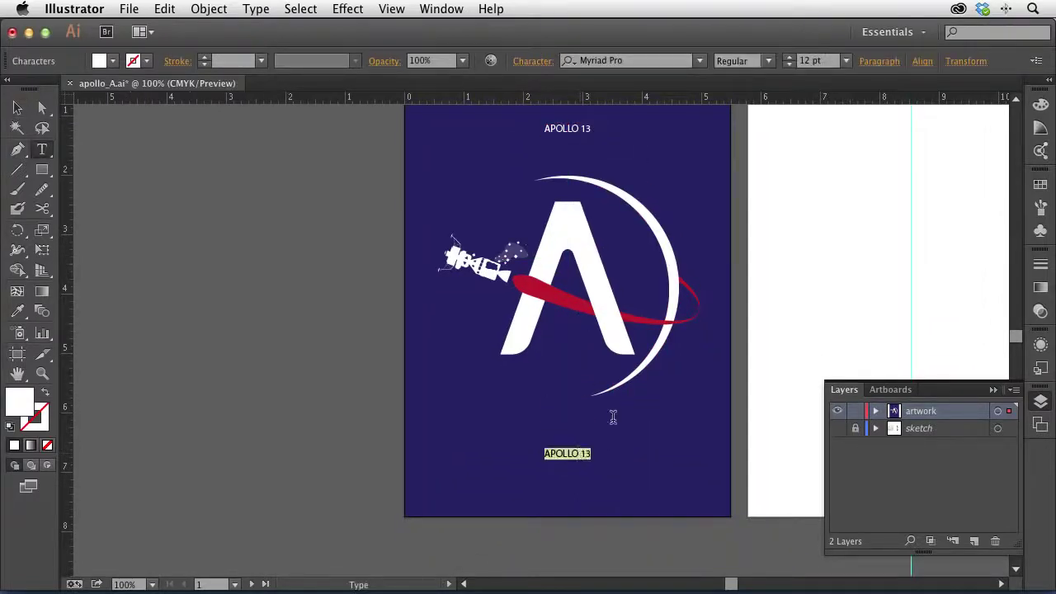
pyautogui.write('JIM LOVELL')
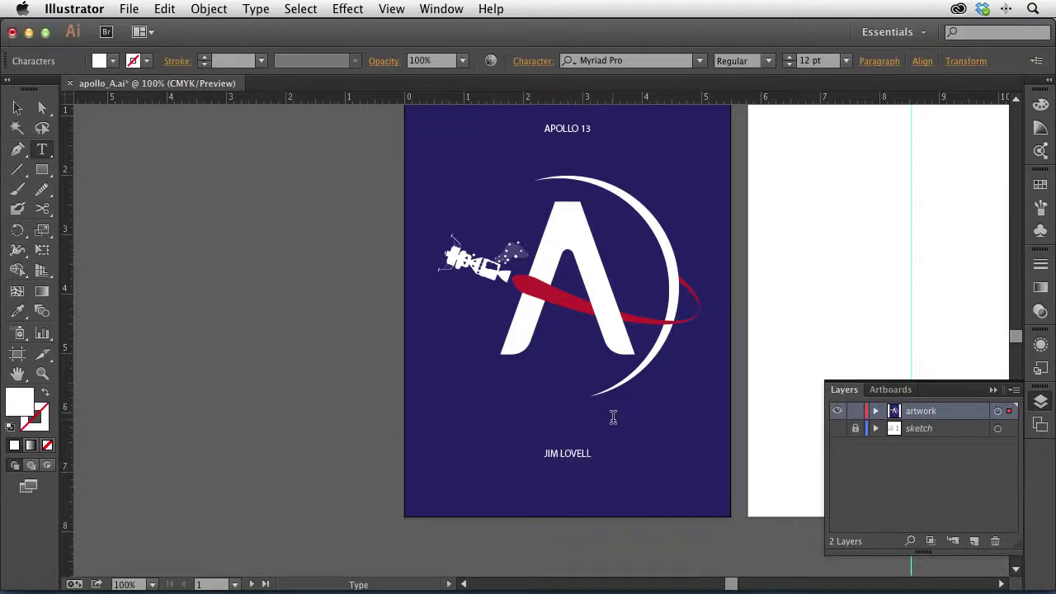
# Step: Widen the letter spacing of the APOLLO 13 and JIM LOVELL lines together until the letters are widely spread
pyautogui.click(19, 110)
pyautogui.keyDown('shift'); pyautogui.click(551, 130); pyautogui.keyUp('shift')
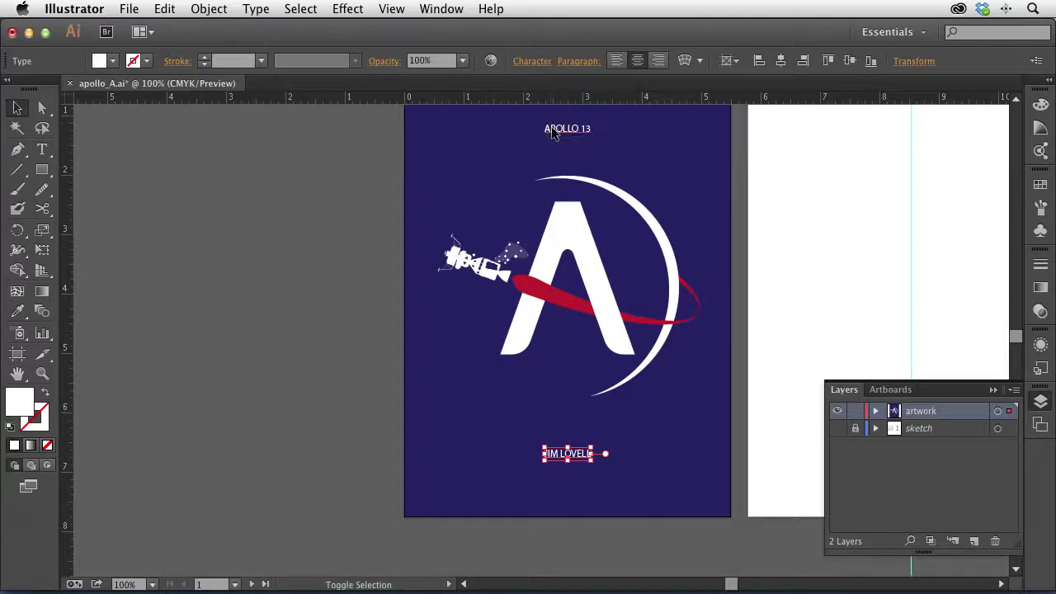
pyautogui.hotkey('alt', 'Right')
pyautogui.hotkey('alt', 'Right')
pyautogui.hotkey('alt', 'Right')
pyautogui.hotkey('alt', 'Right')
pyautogui.hotkey('alt', 'Right')
pyautogui.hotkey('alt', 'Right')
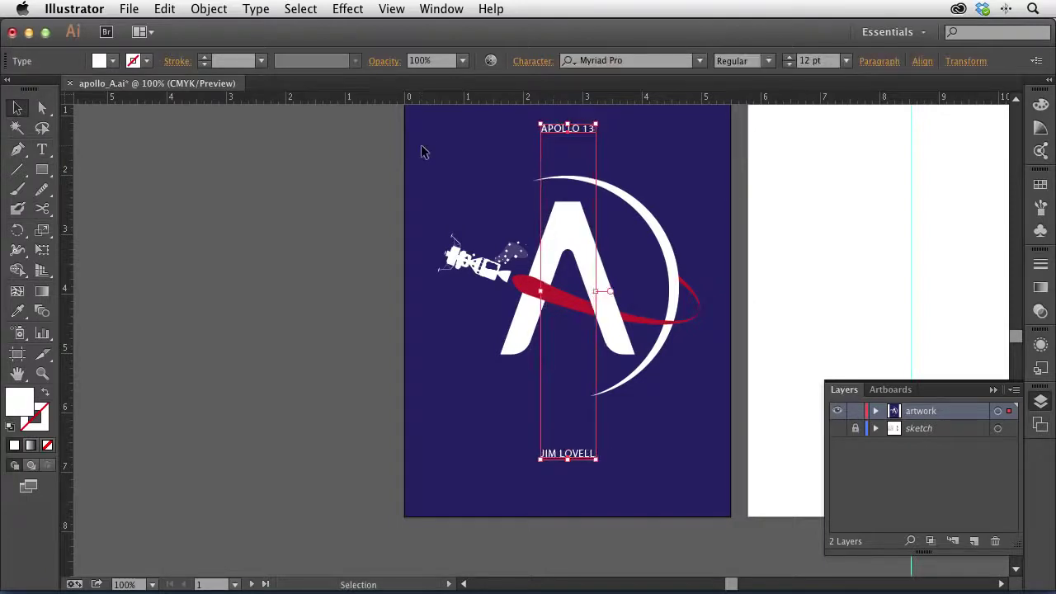
pyautogui.hotkey('alt', 'Right')
pyautogui.hotkey('alt', 'Right')
pyautogui.hotkey('alt', 'Right')
pyautogui.hotkey('alt', 'Right')
pyautogui.hotkey('alt', 'Right')
pyautogui.hotkey('alt', 'Right')
pyautogui.hotkey('alt', 'Right')
pyautogui.hotkey('alt', 'Right')
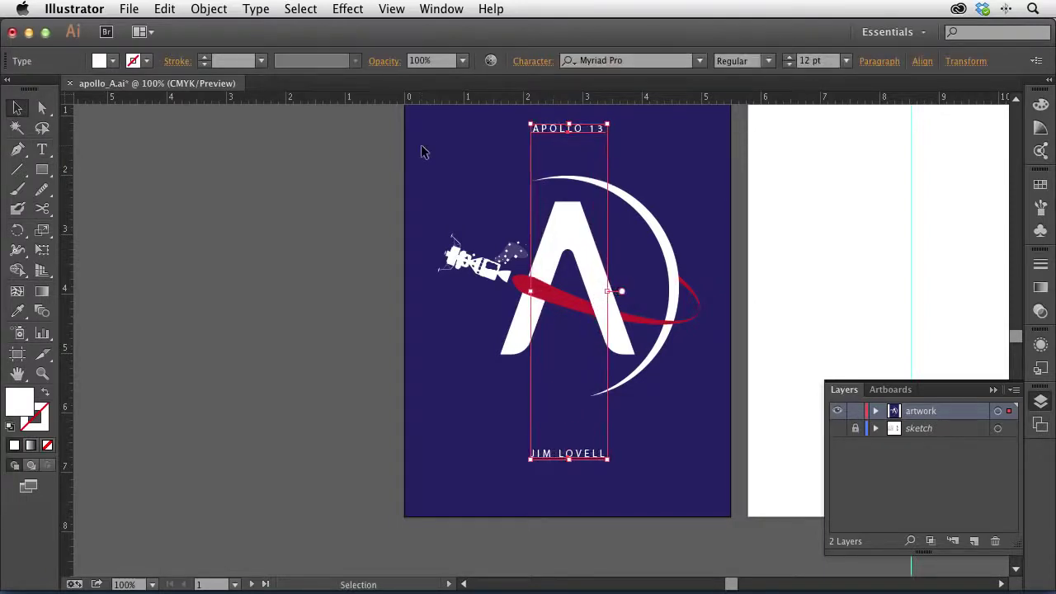
pyautogui.hotkey('alt', 'Right')
pyautogui.hotkey('alt', 'Right')
pyautogui.hotkey('alt', 'Right')
pyautogui.hotkey('alt', 'Right')
pyautogui.hotkey('alt', 'Right')
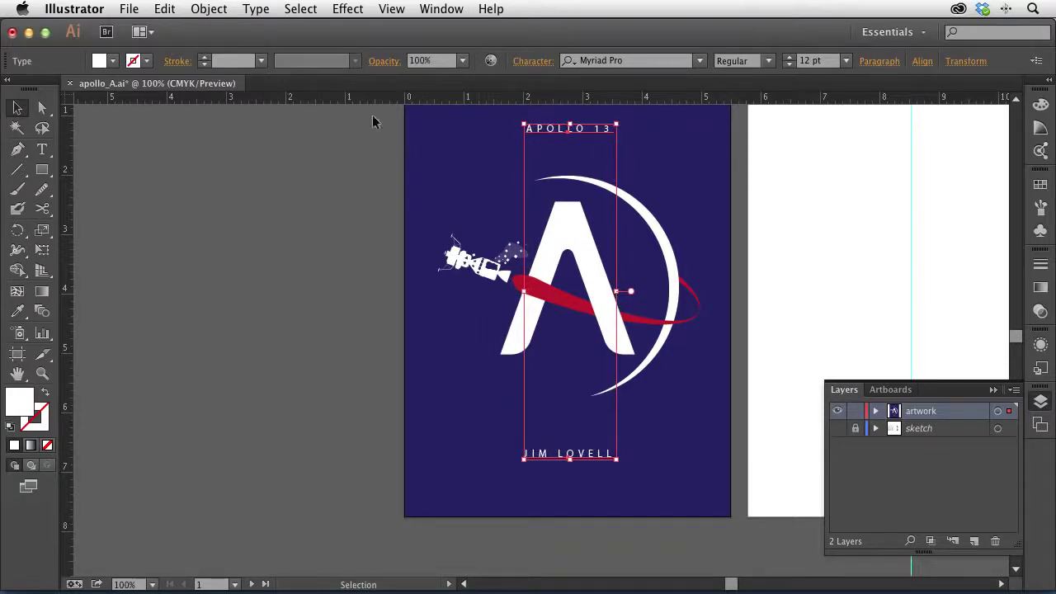
# Step: Set the font of both text lines to Museo Slab 300
pyautogui.click(698, 61)
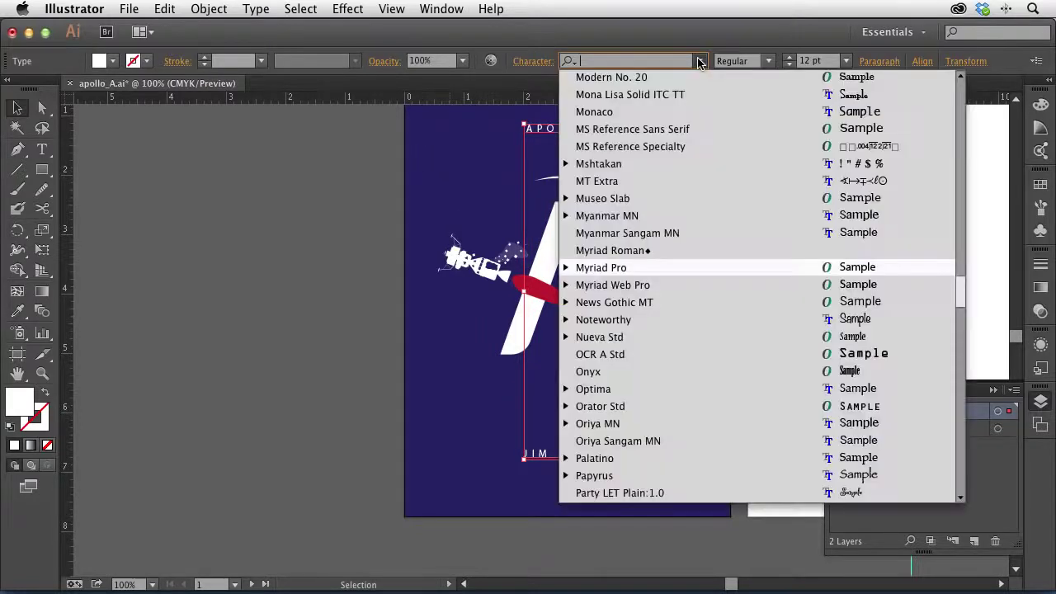
pyautogui.click(627, 200)
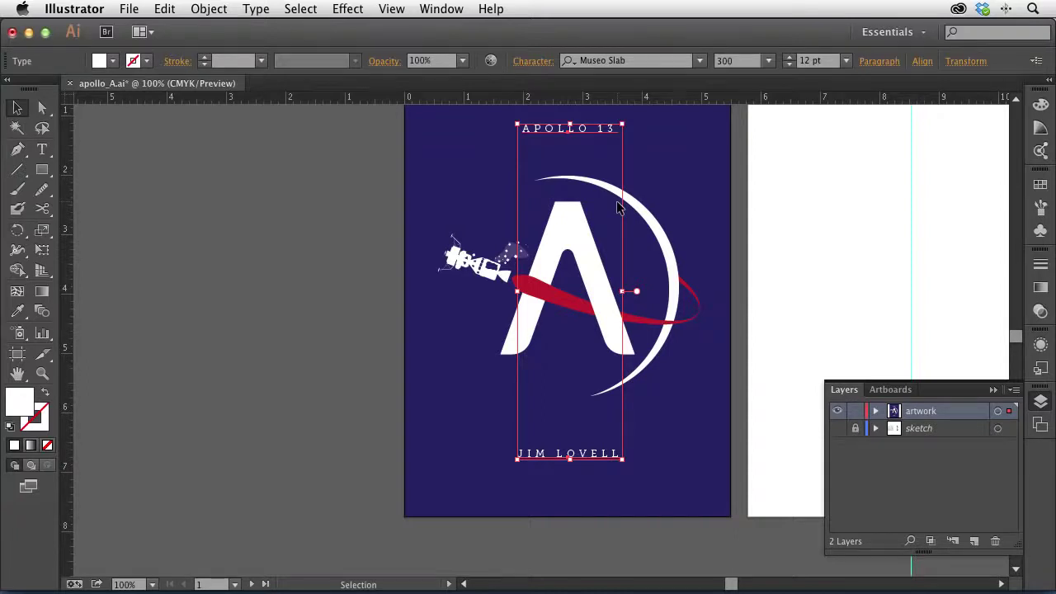
# Step: Check the synced fonts in Creative Cloud, and return to Illustrator to view the finished cover with nothing selected
pyautogui.click(959, 9)
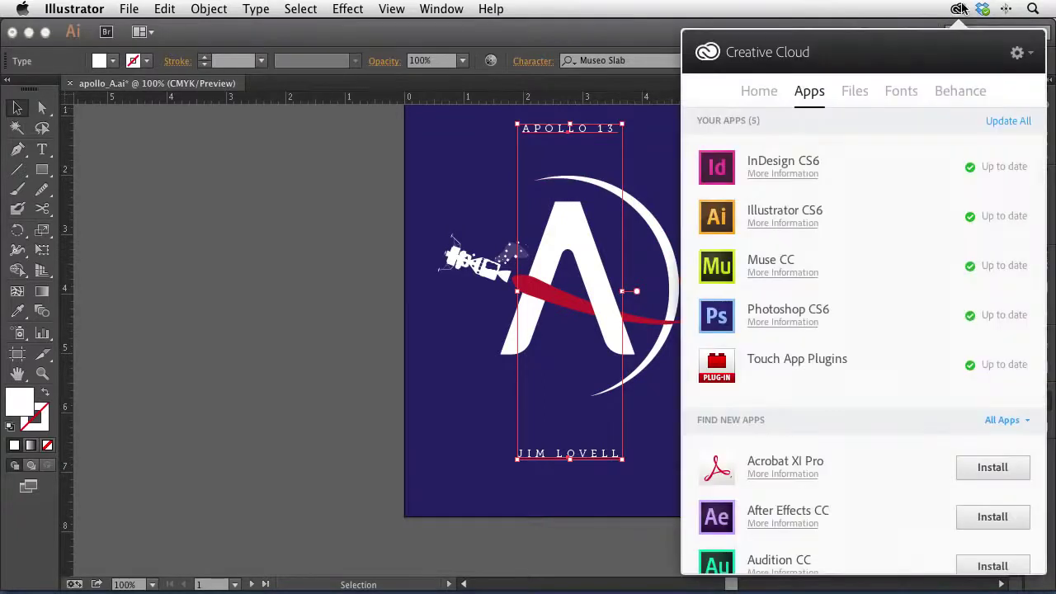
pyautogui.click(902, 94)
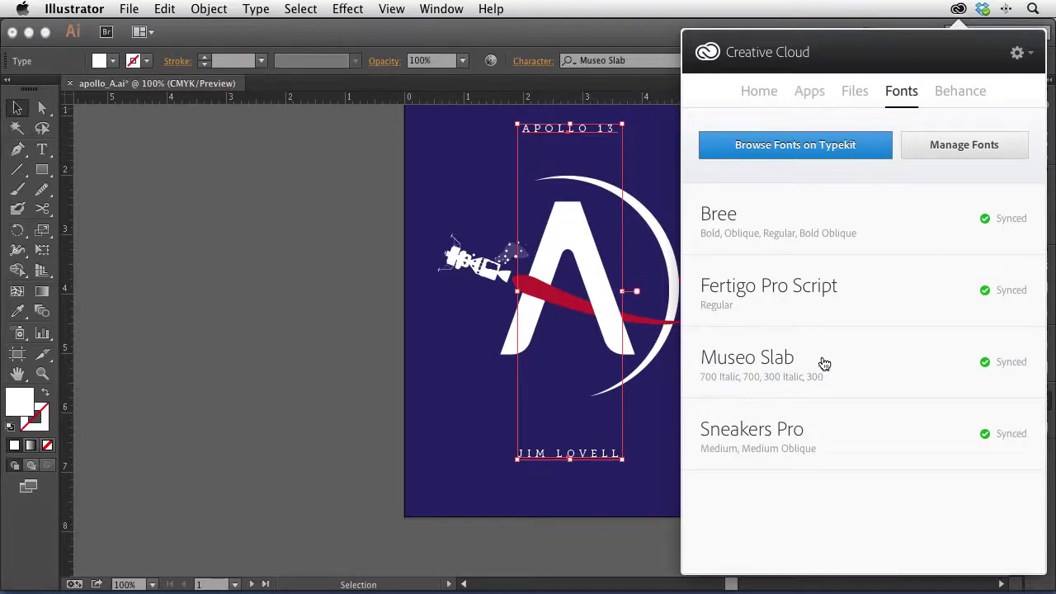
pyautogui.click(341, 322)
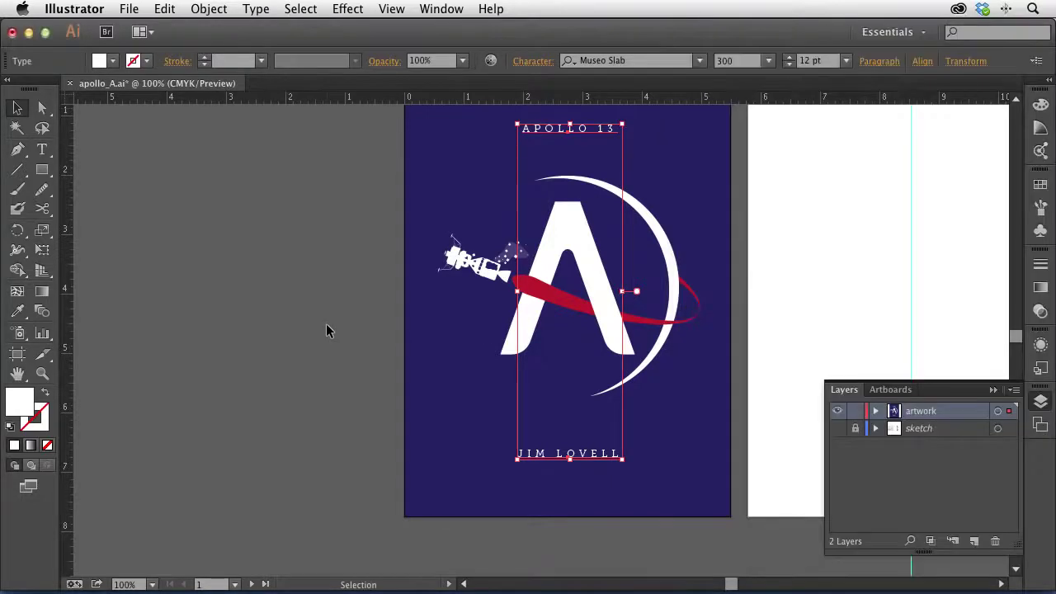
pyautogui.click(322, 322)
pyautogui.moveTo(332, 257); pyautogui.dragTo(275, 295)
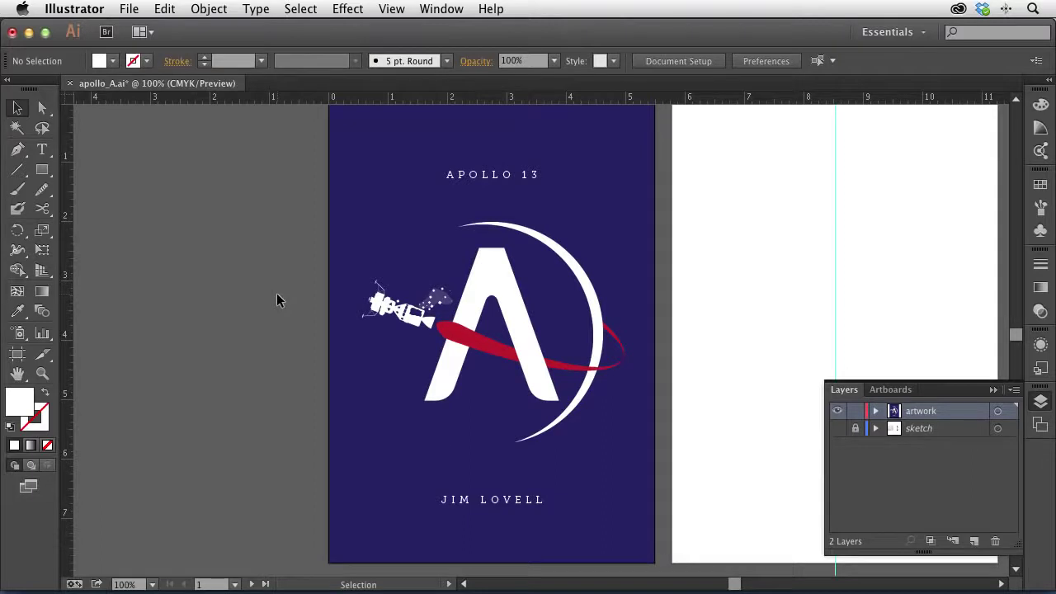